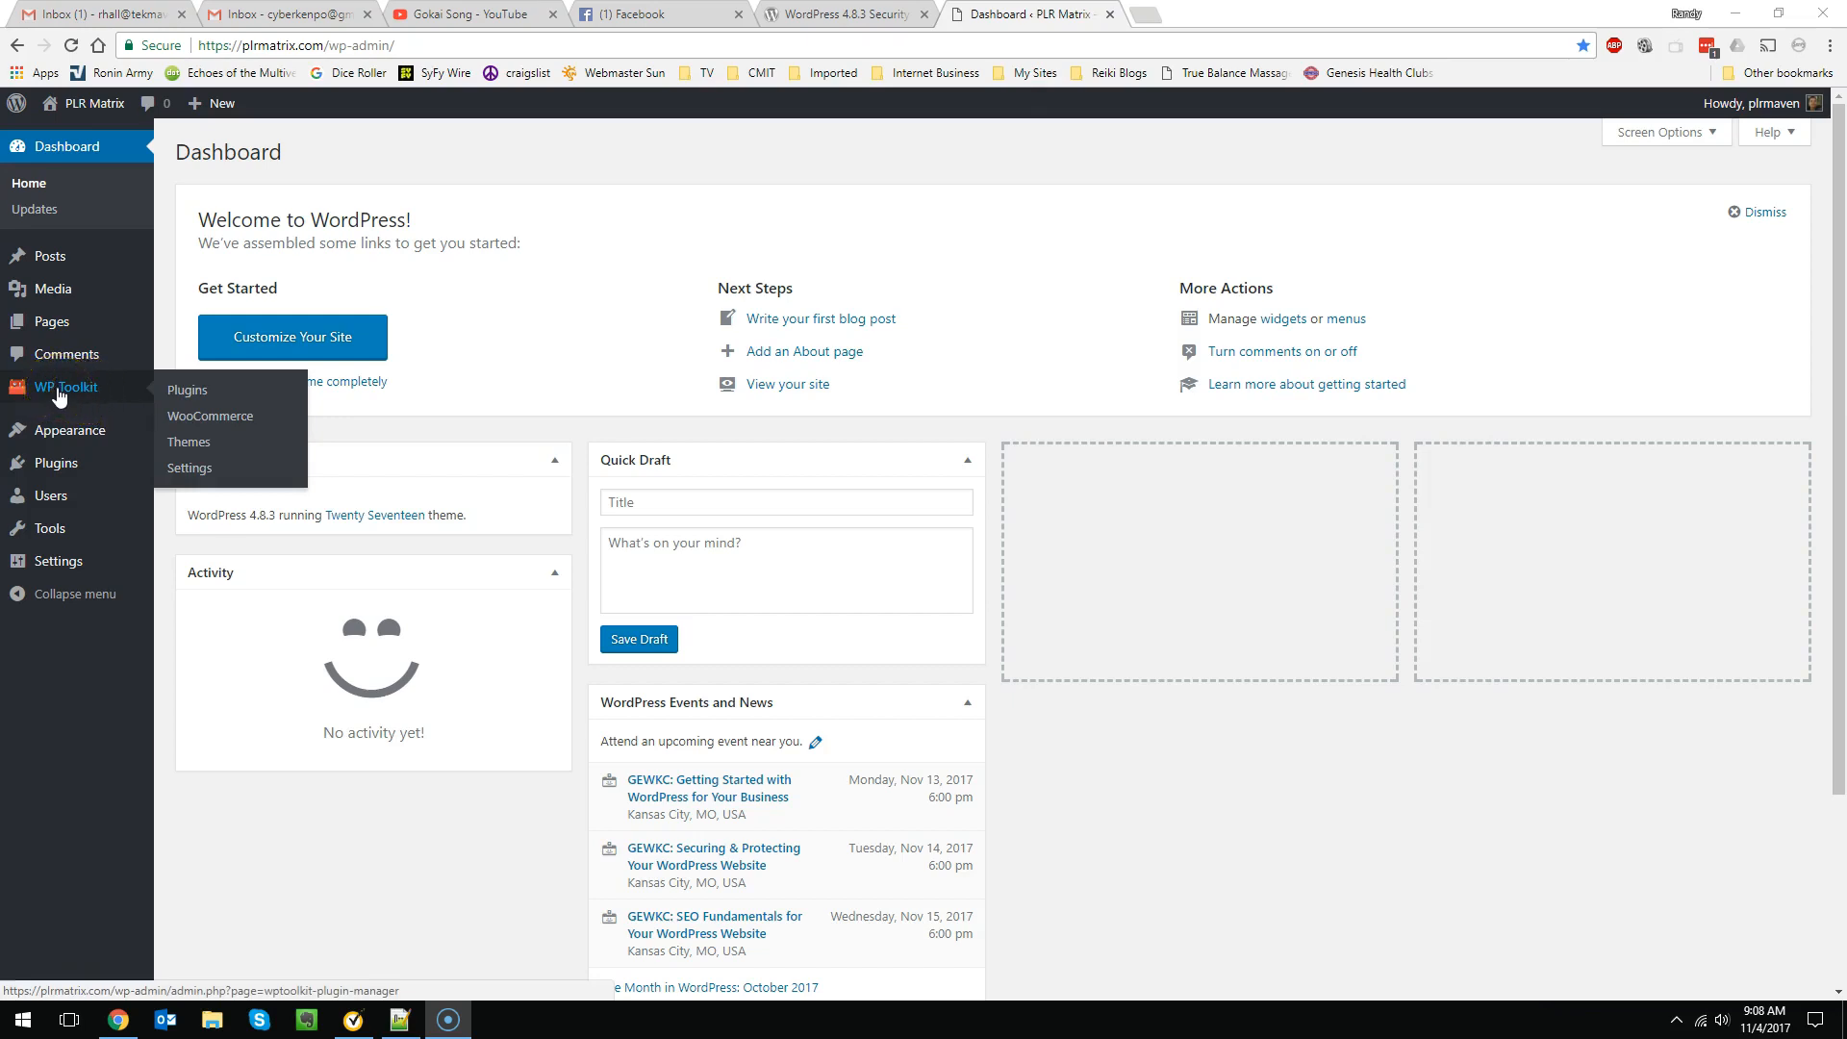
Install iThemes Security Pro from the WP Toolkit plugin catalogue and activate it.
{"action": "left_click", "coordinate": [187, 391]}
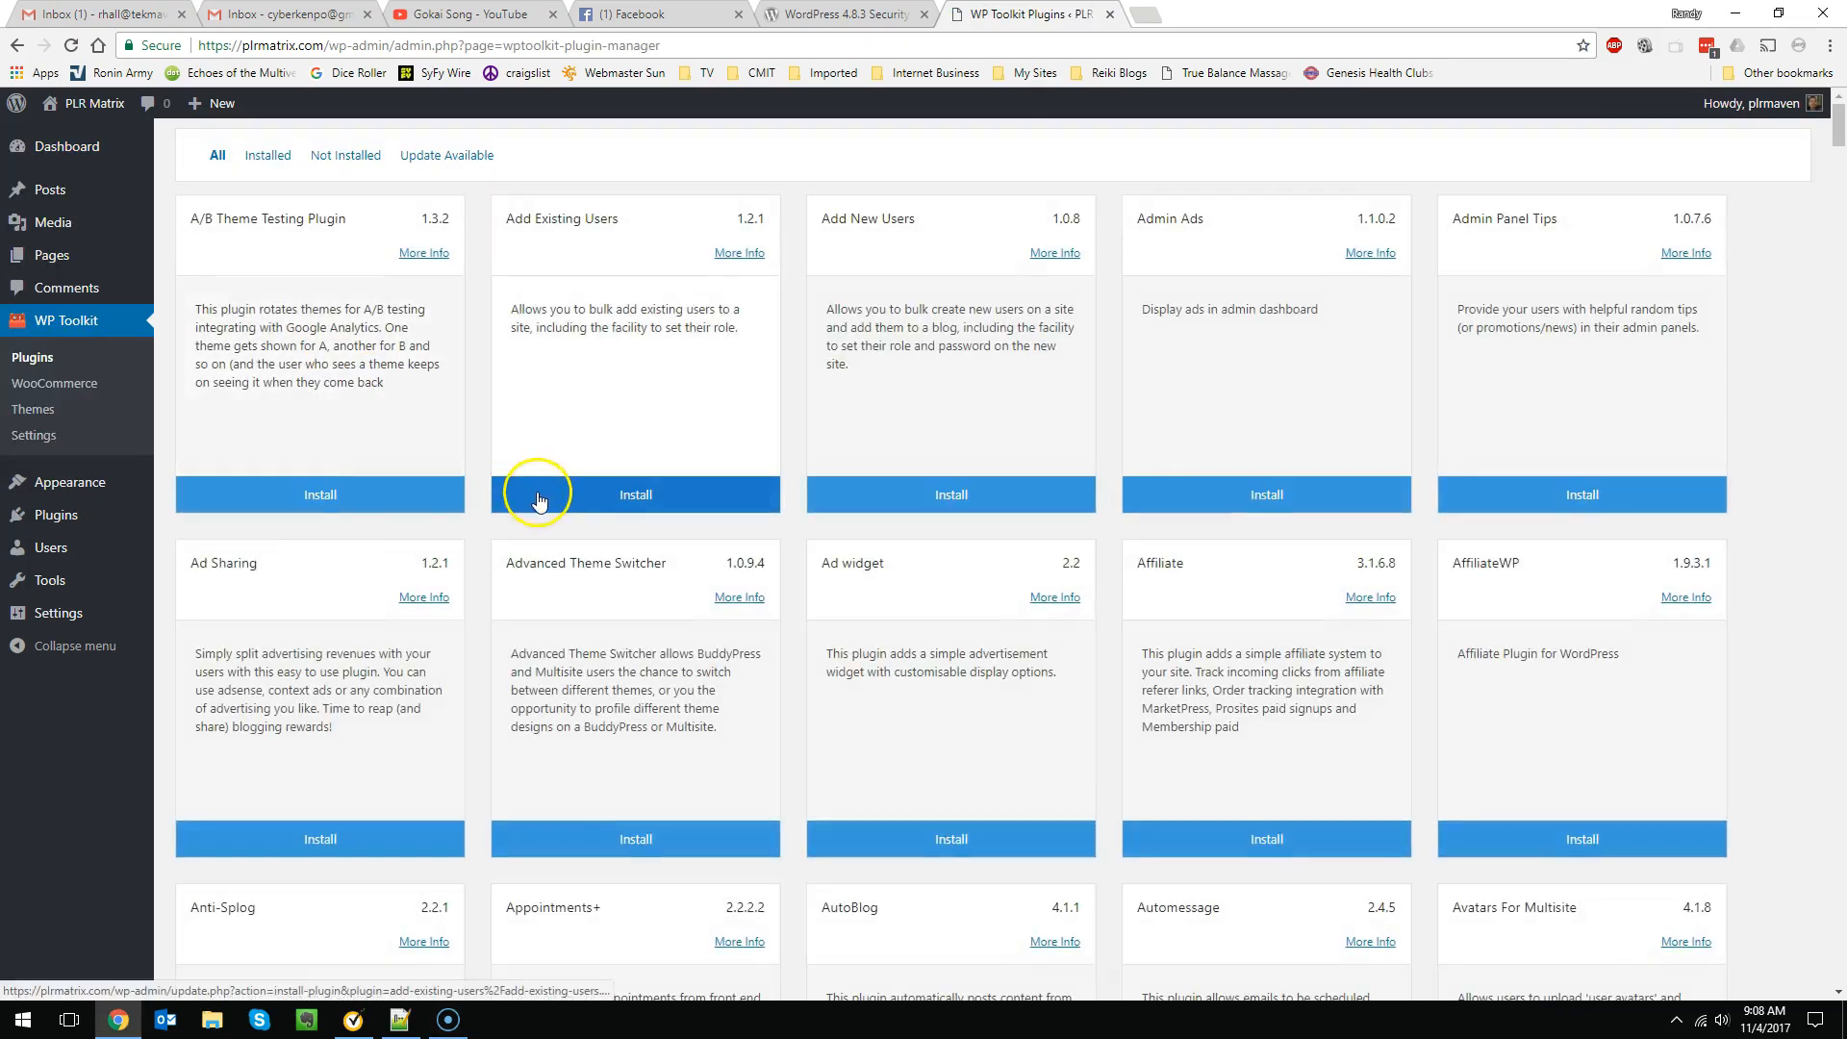
{"action": "scroll", "coordinate": [539, 499], "scroll_direction": "down", "scroll_amount": 20}
{"action": "scroll", "coordinate": [805, 551], "scroll_direction": "down", "scroll_amount": 20}
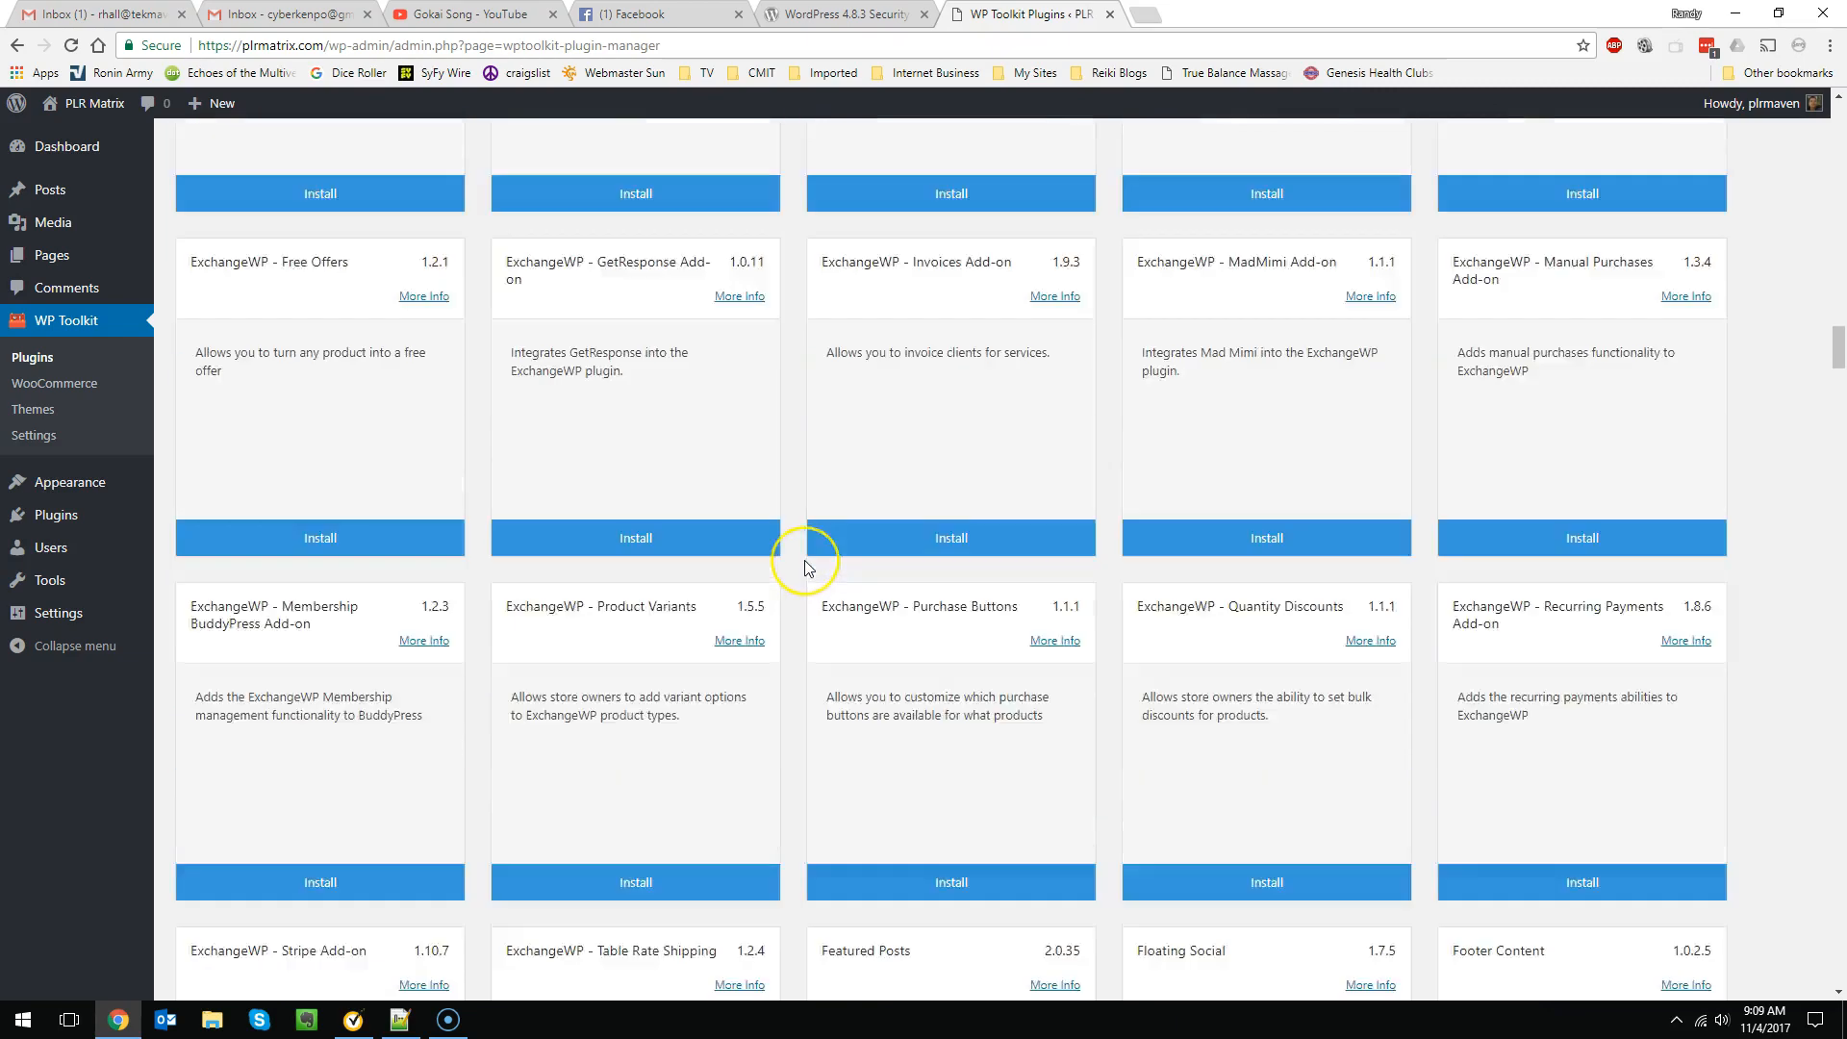
{"action": "scroll", "coordinate": [805, 560], "scroll_direction": "down", "scroll_amount": 20}
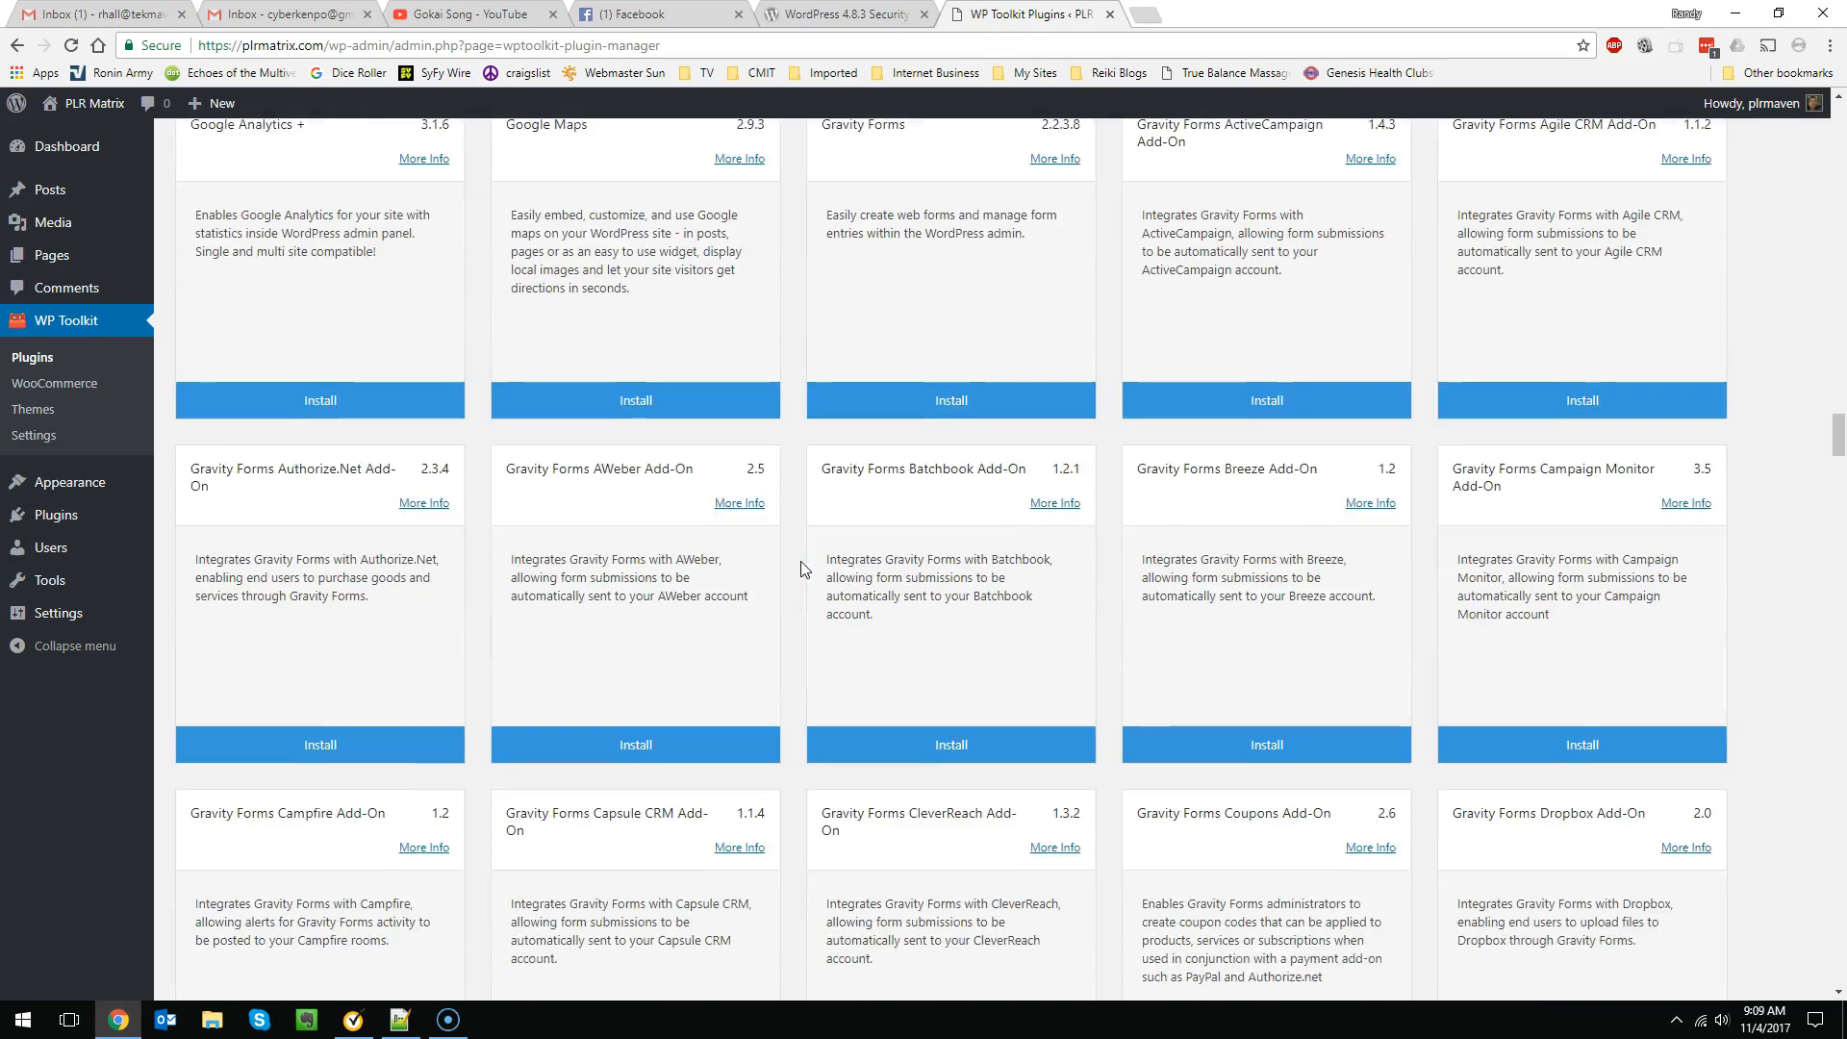
{"action": "scroll", "coordinate": [801, 562], "scroll_direction": "down", "scroll_amount": 20}
{"action": "scroll", "coordinate": [800, 571], "scroll_direction": "down", "scroll_amount": 20}
{"action": "scroll", "coordinate": [801, 568], "scroll_direction": "down", "scroll_amount": 5}
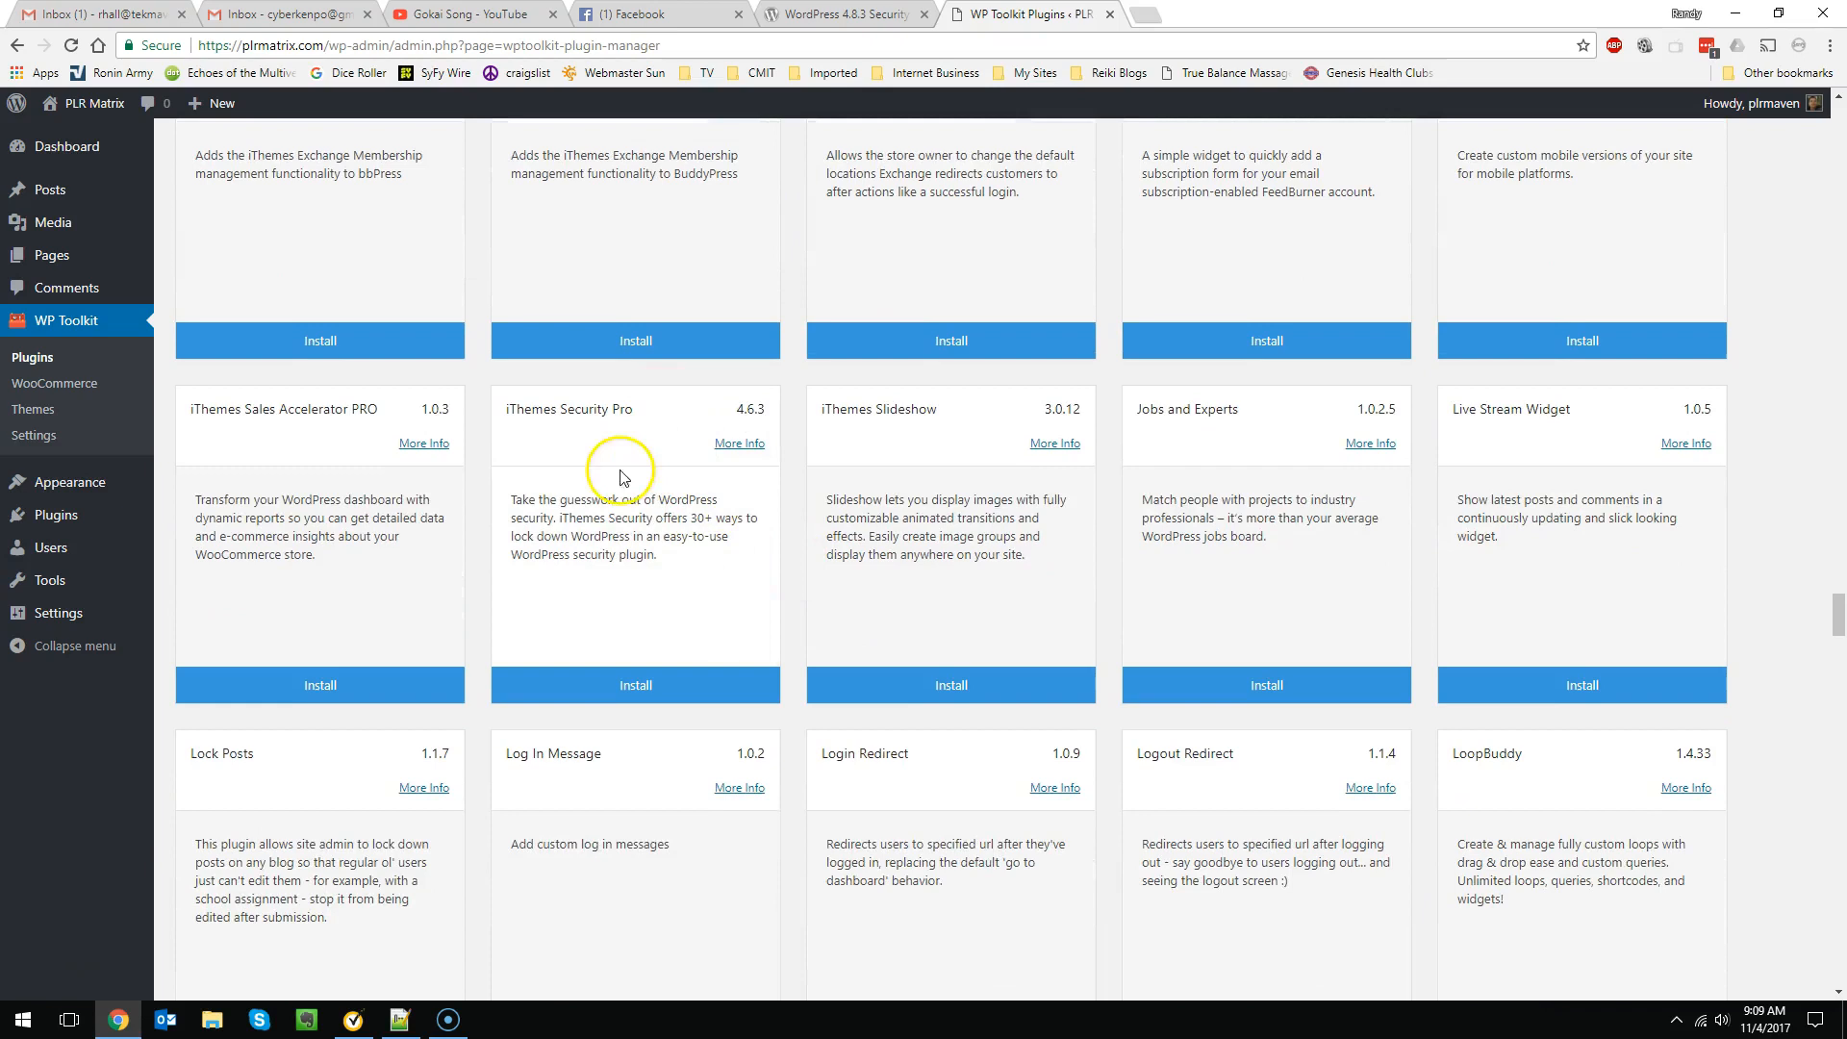
{"action": "left_click", "coordinate": [630, 679]}
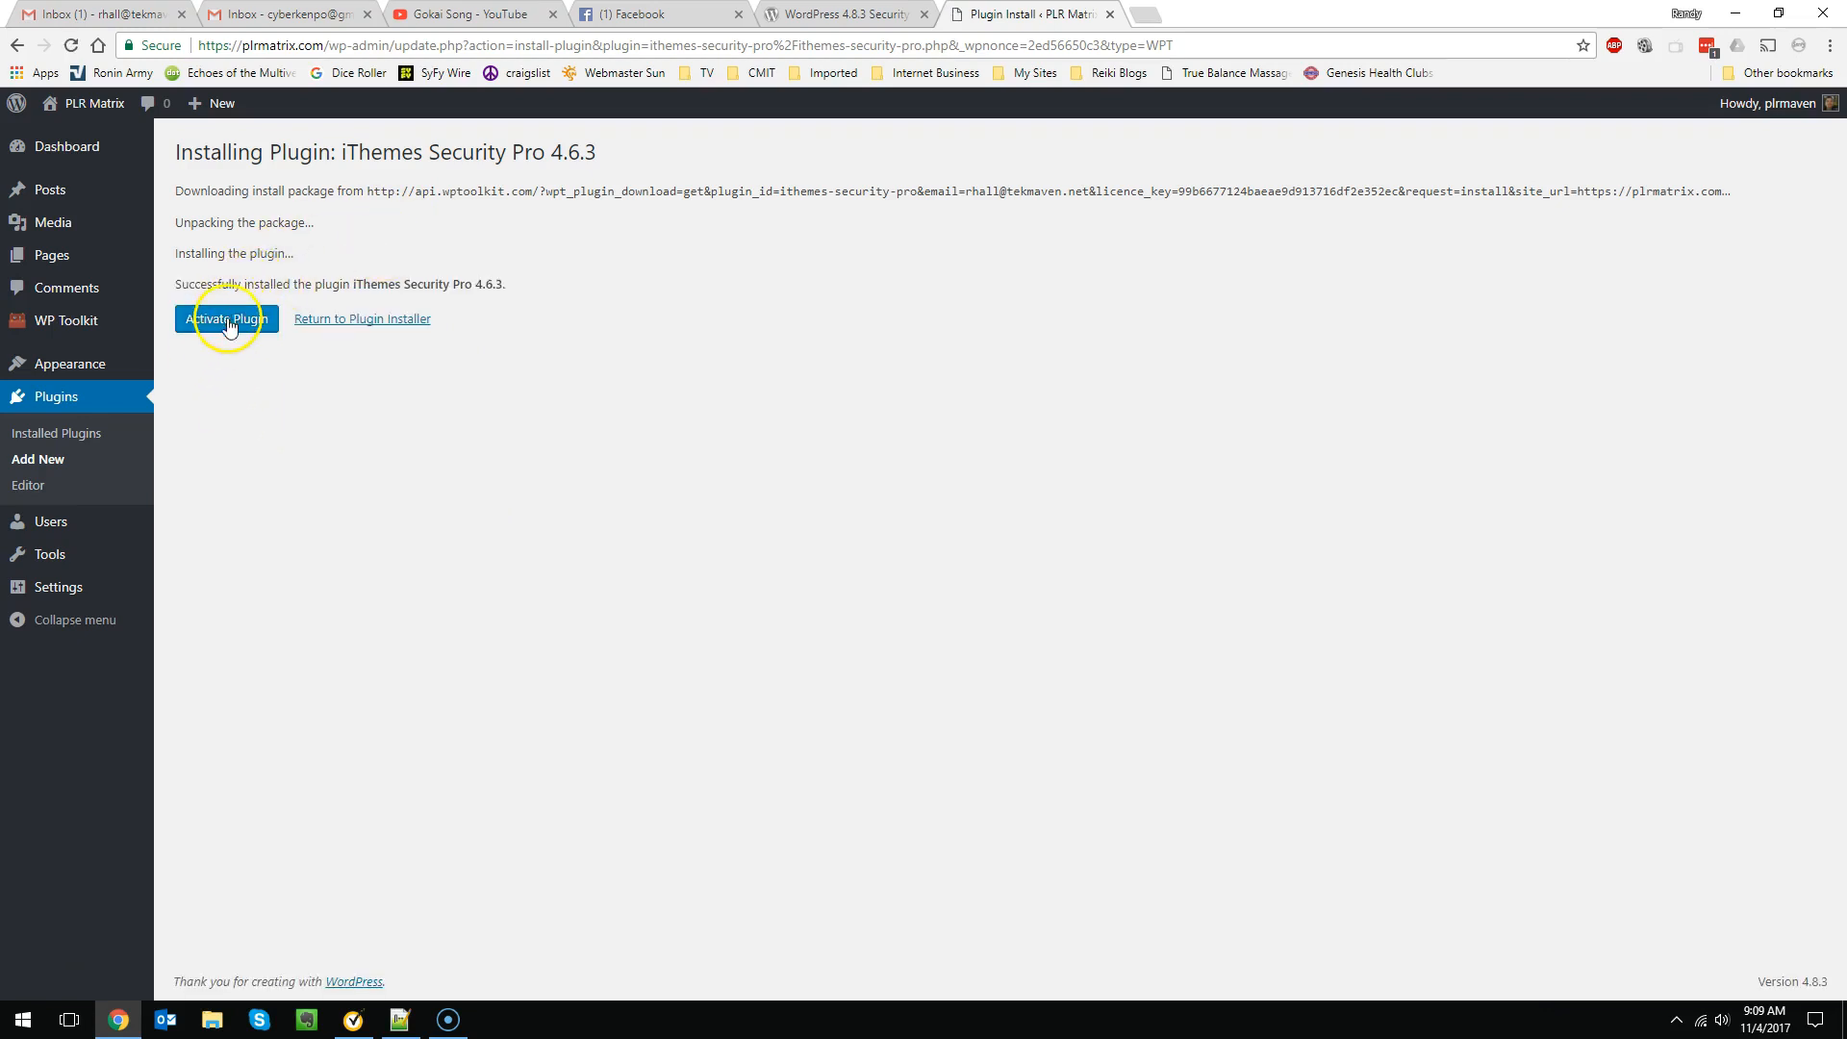
{"action": "left_click", "coordinate": [229, 324]}
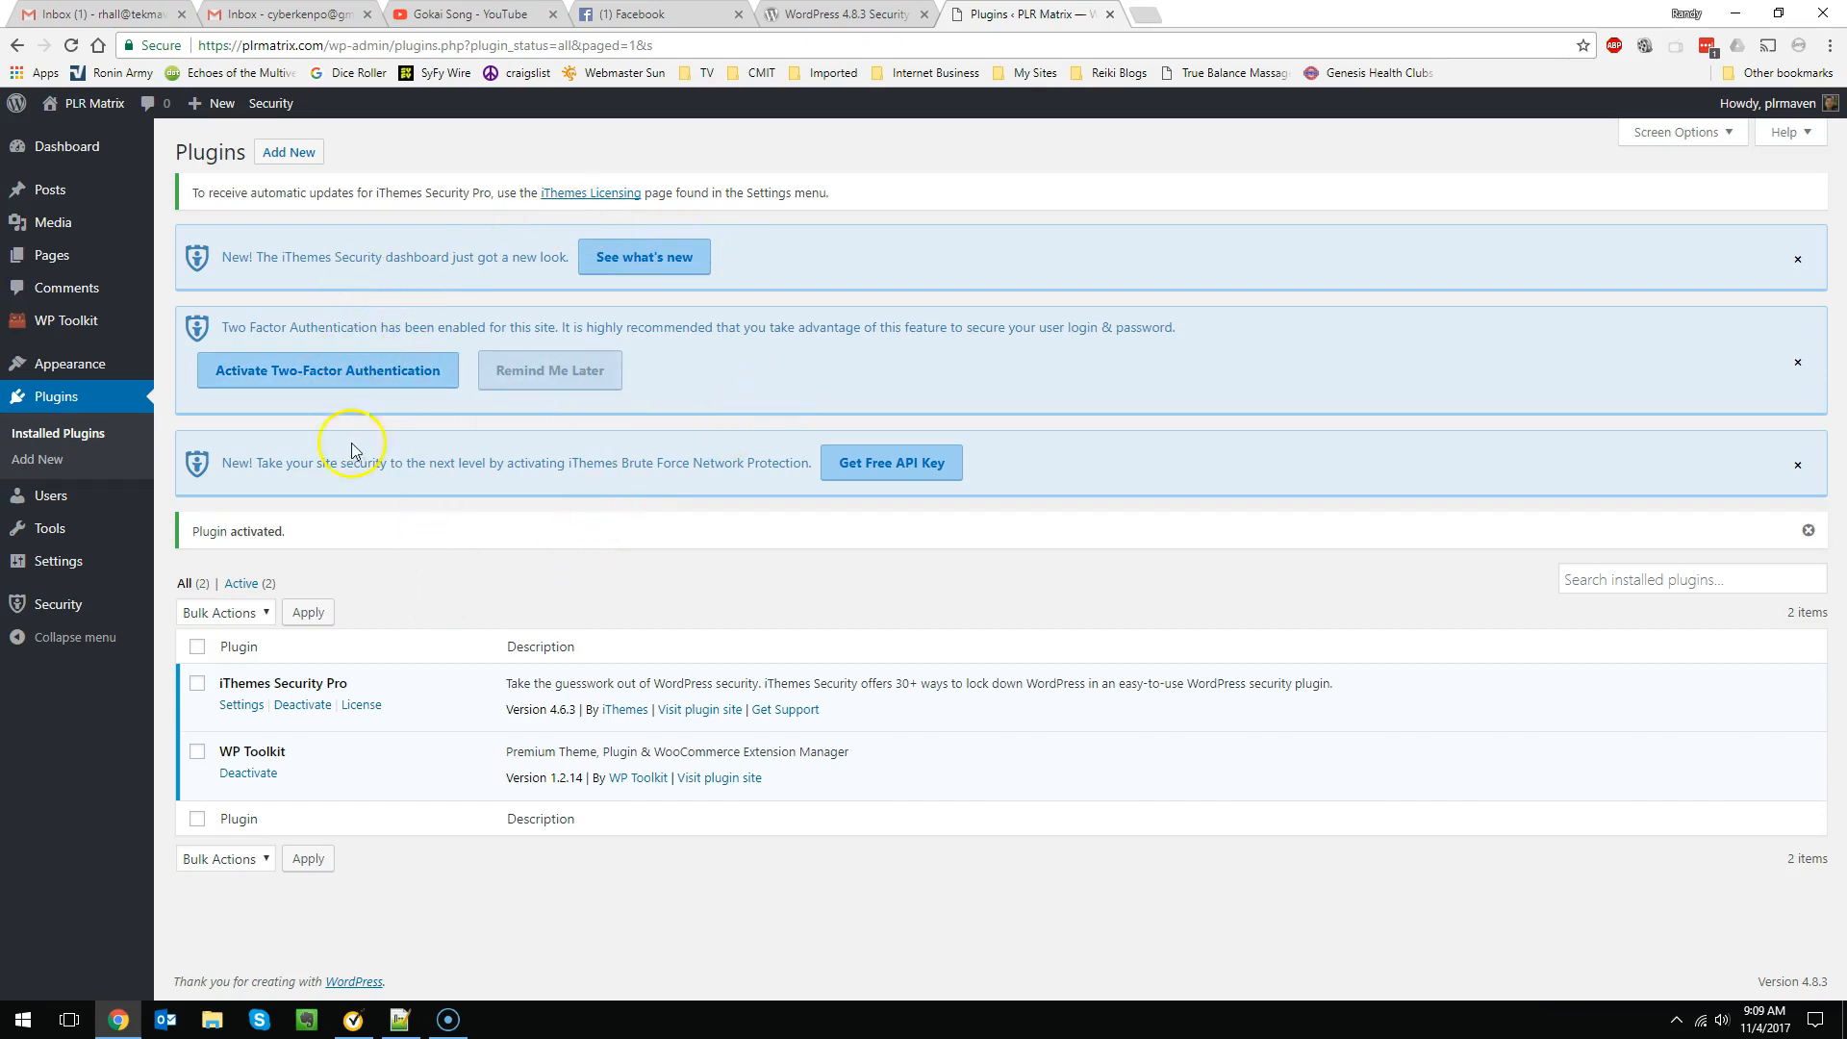
Dismiss the three iThemes Security promotional notices and the plugin activation notice on the Plugins page.
{"action": "left_click", "coordinate": [1797, 259]}
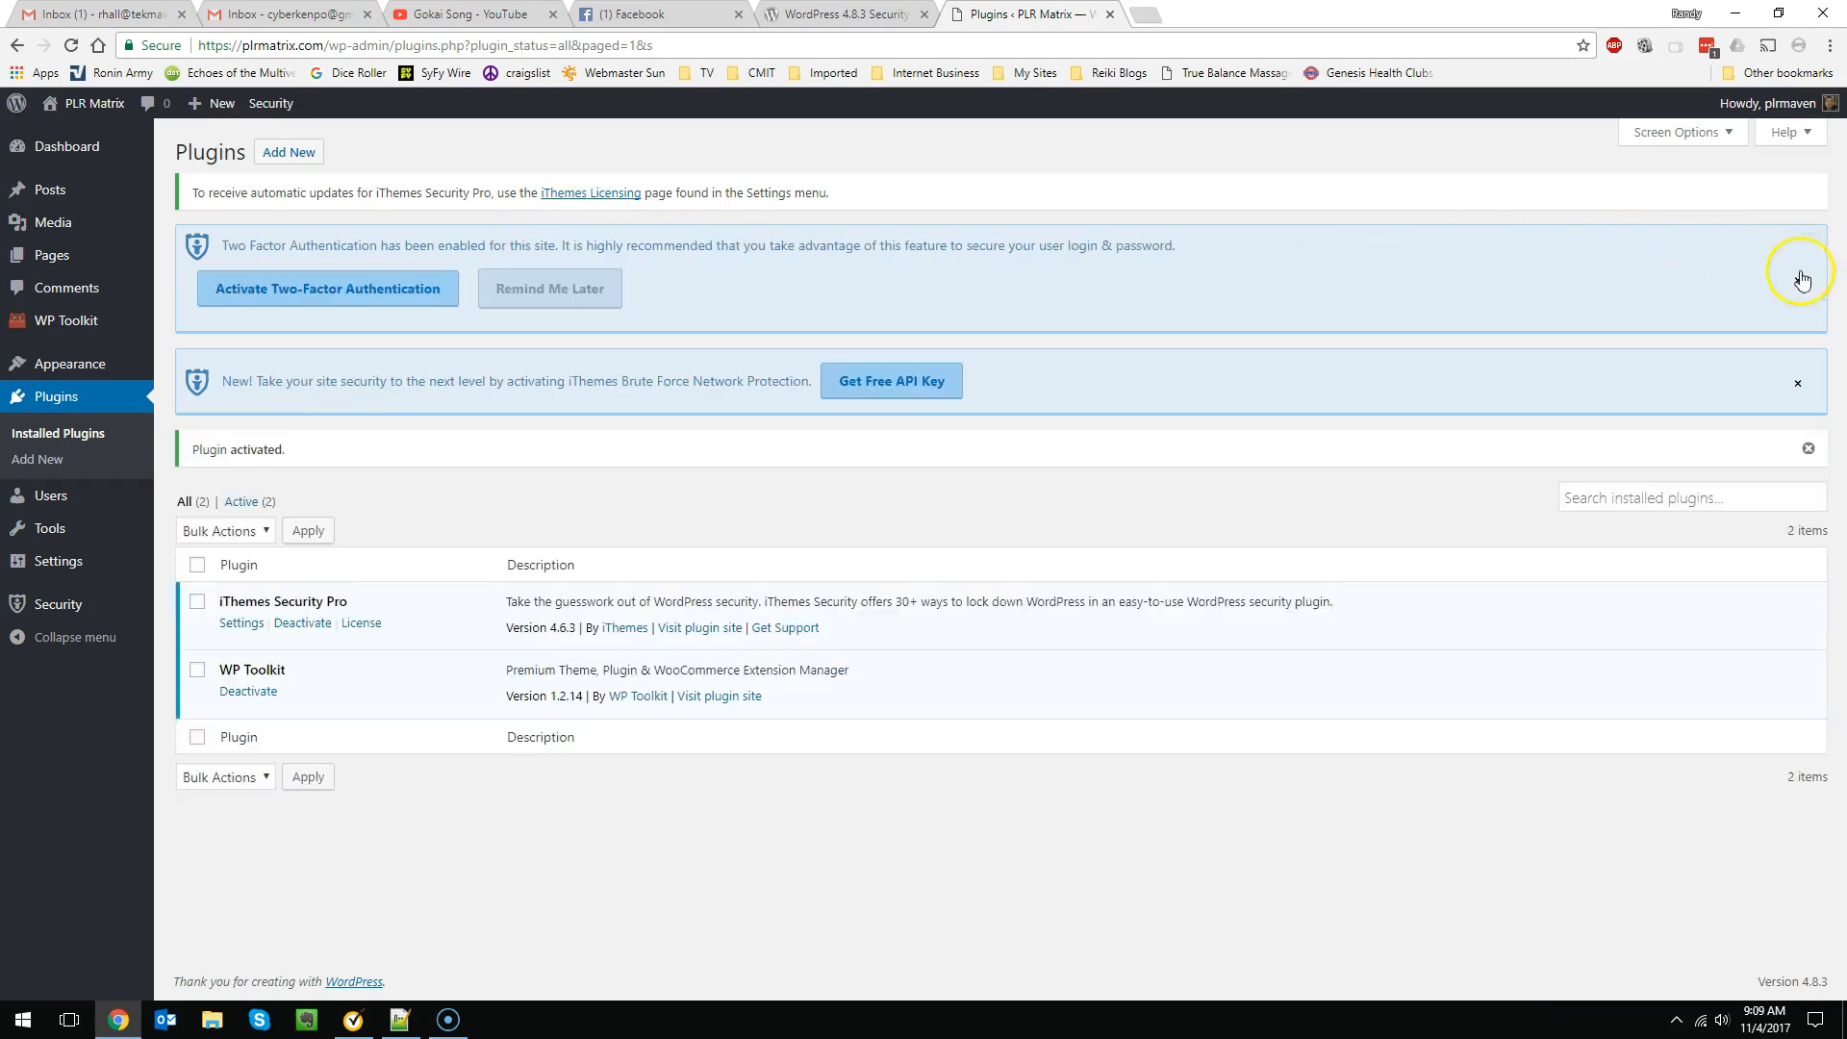
{"action": "left_click", "coordinate": [1797, 280]}
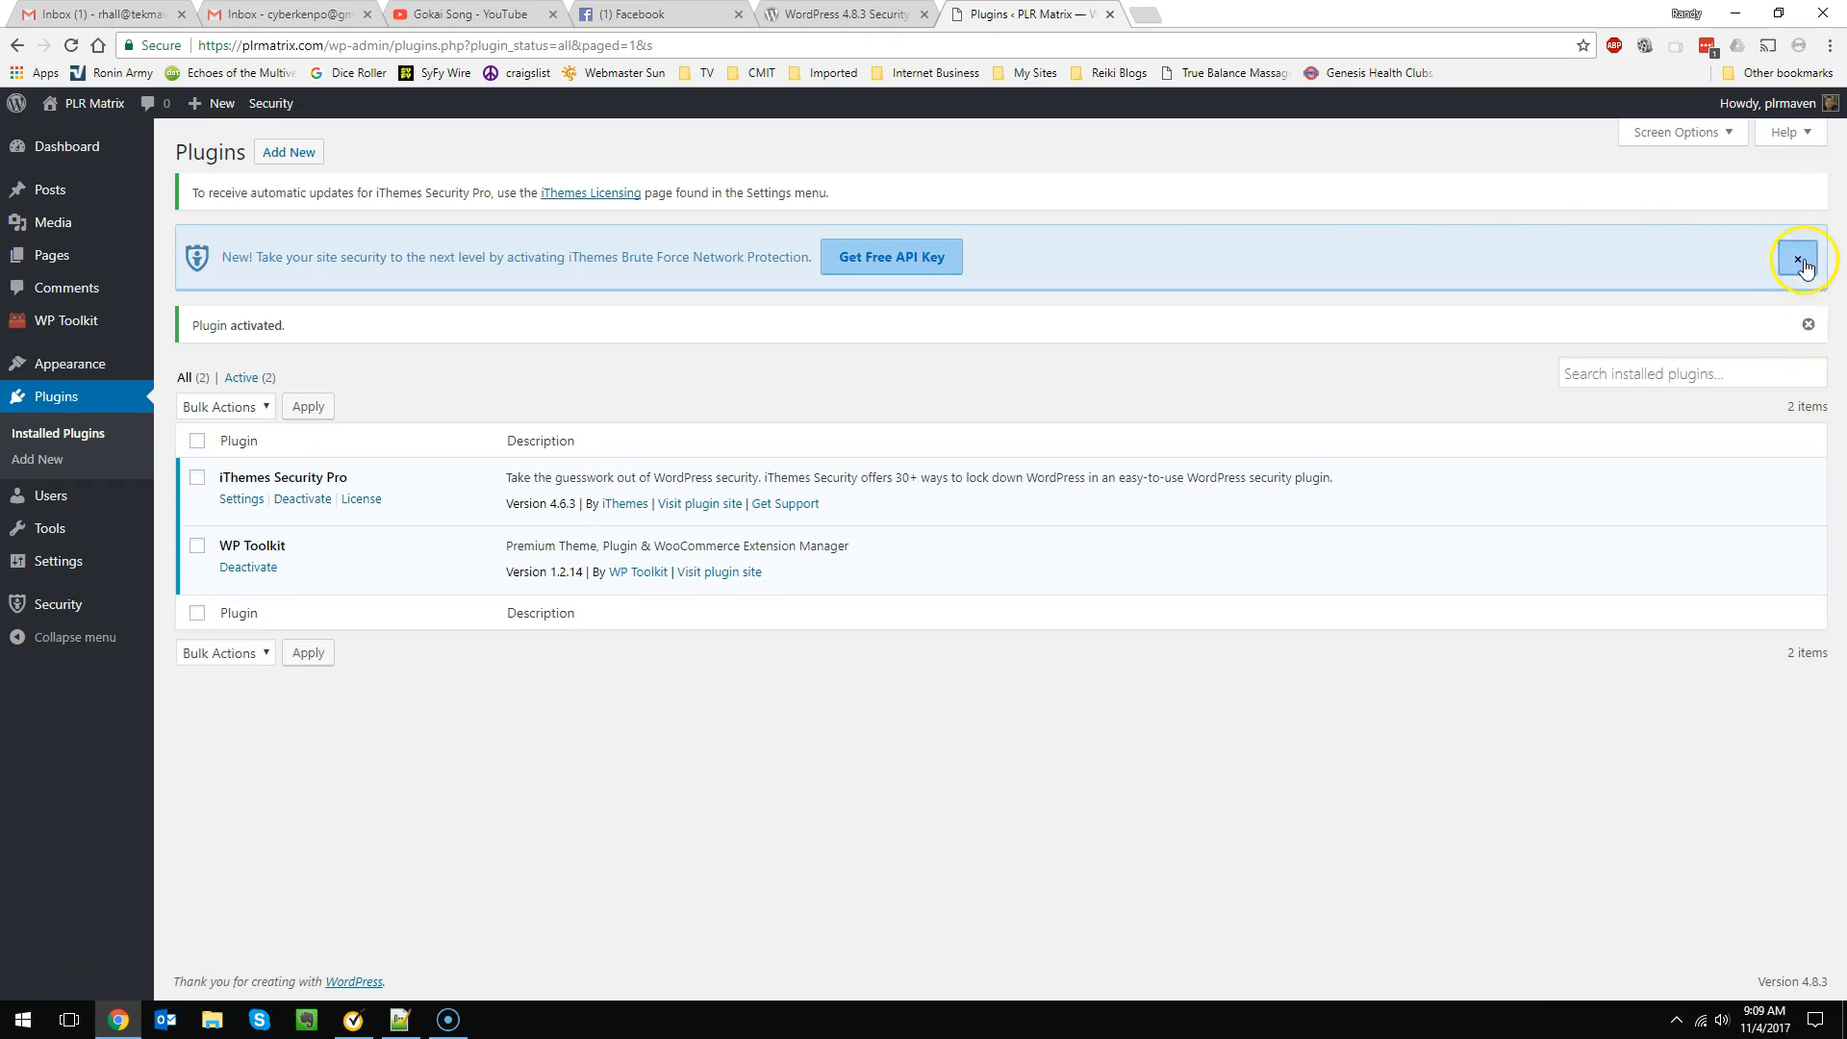
{"action": "left_click", "coordinate": [1797, 259]}
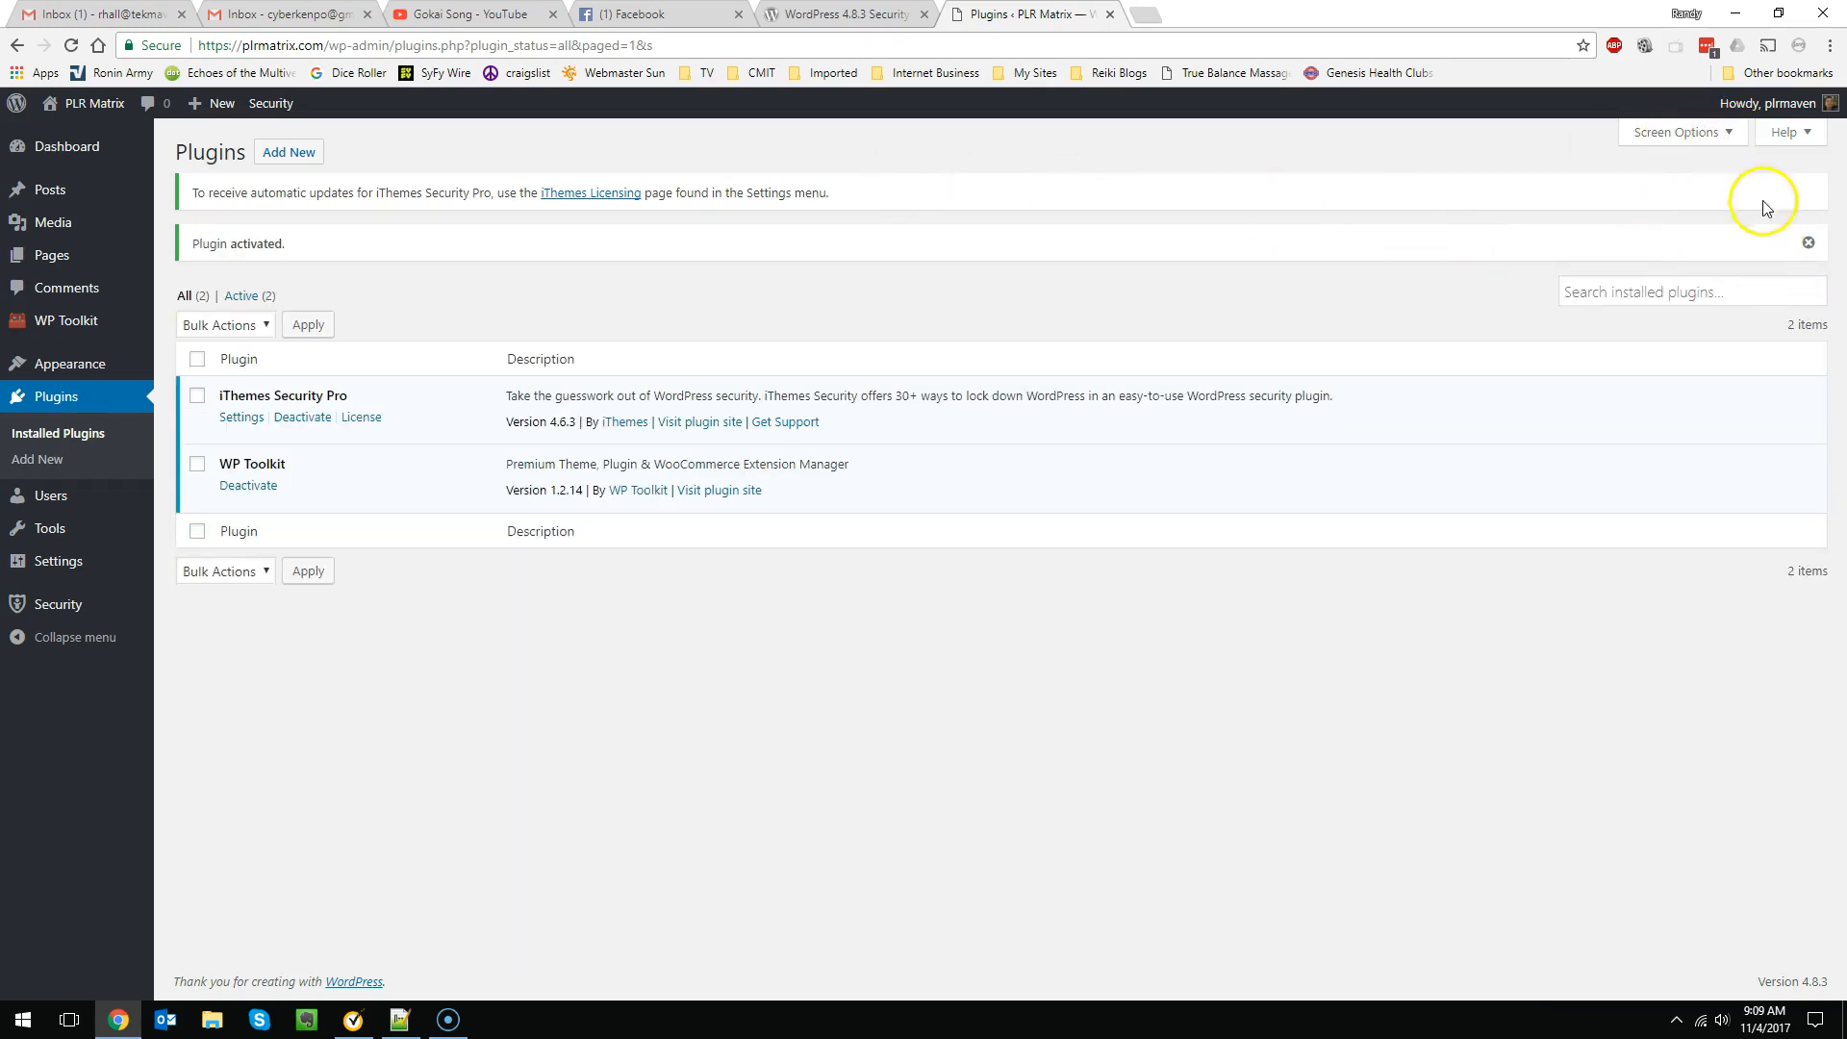
{"action": "left_click", "coordinate": [1809, 242]}
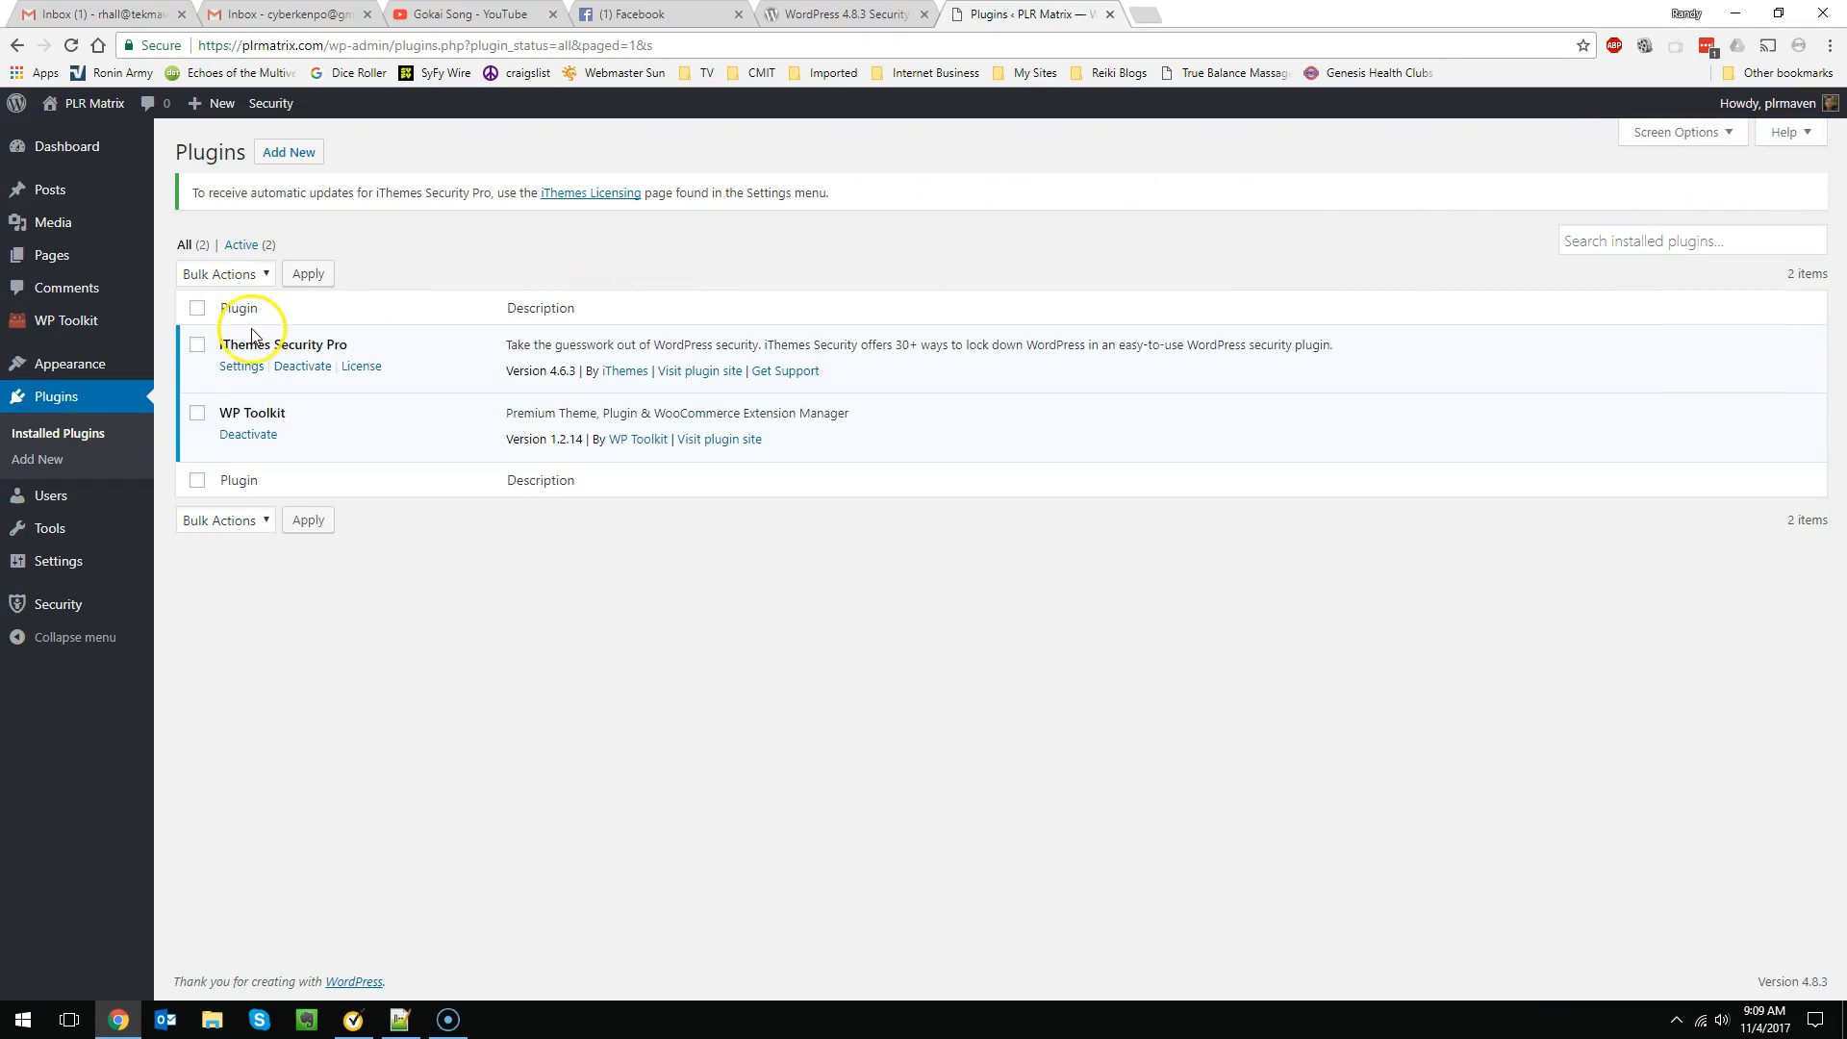
Open the iThemes Security settings and run Secure Site from the Security Check to enable the recommended modules.
{"action": "mouse_move", "coordinate": [60, 568]}
{"action": "mouse_move", "coordinate": [44, 599]}
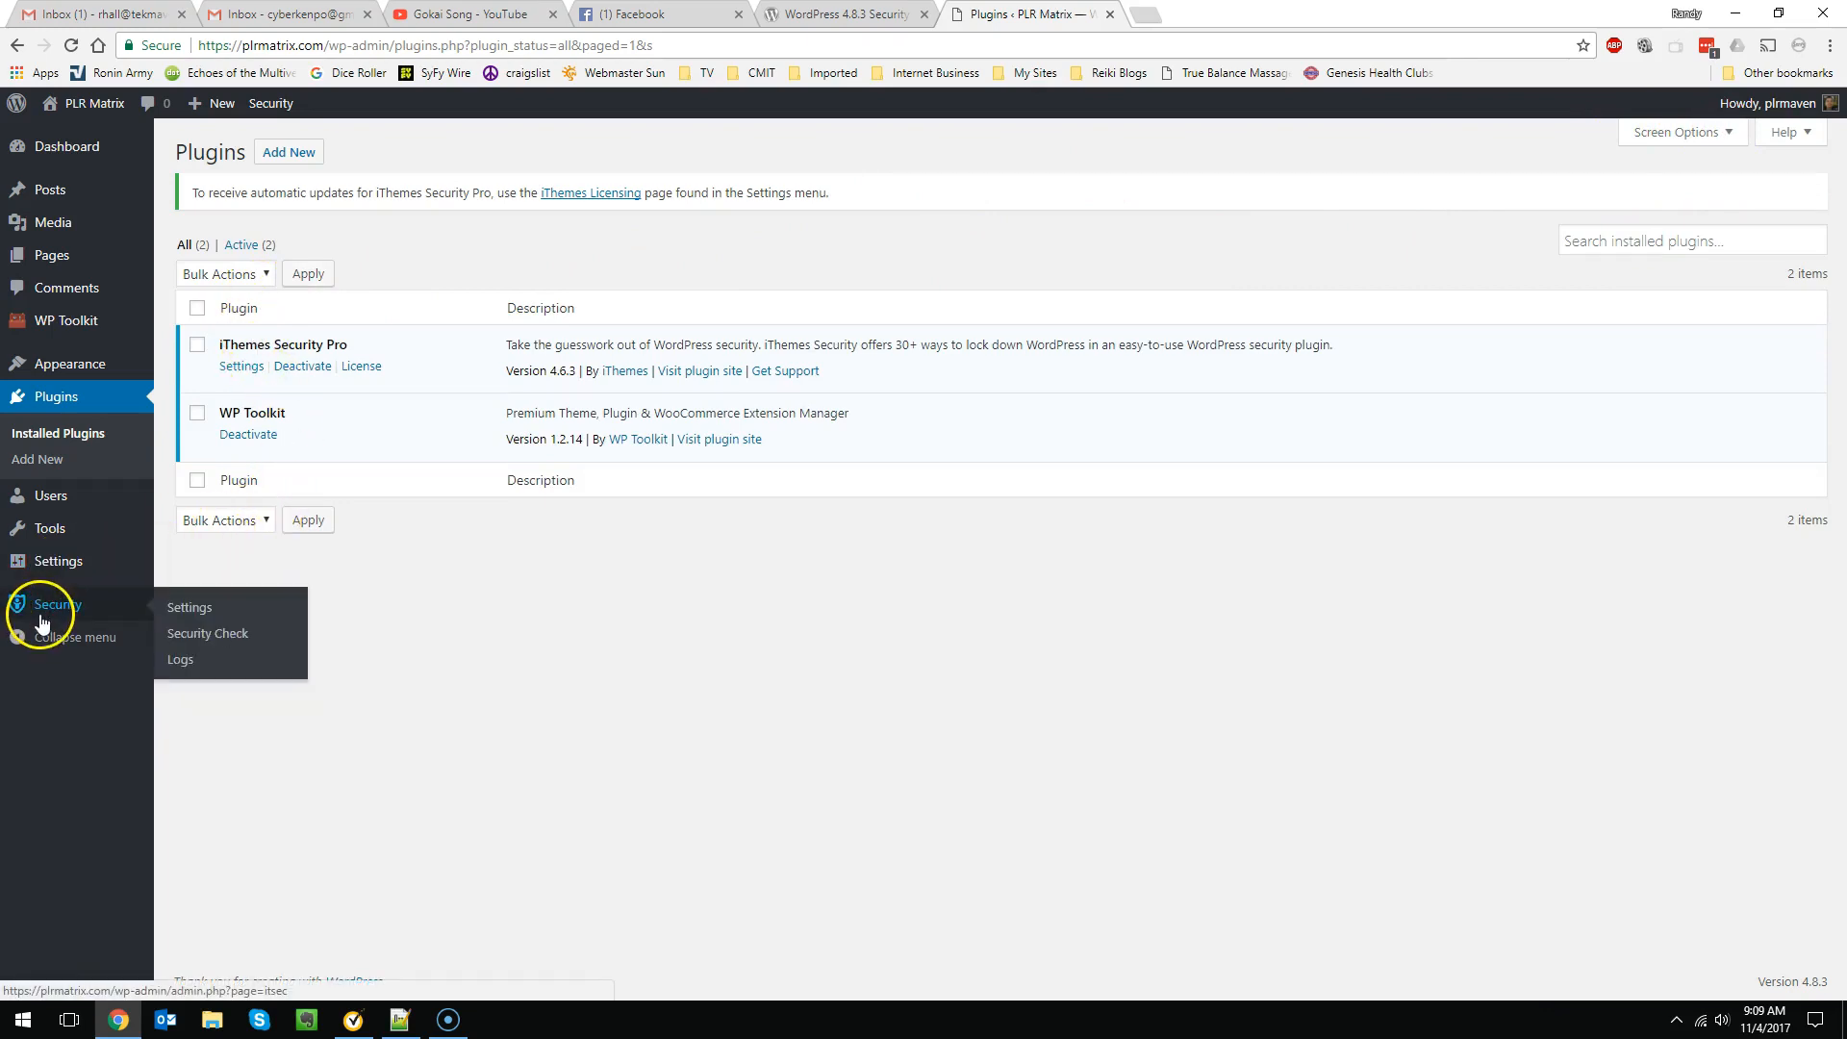
{"action": "left_click", "coordinate": [183, 608]}
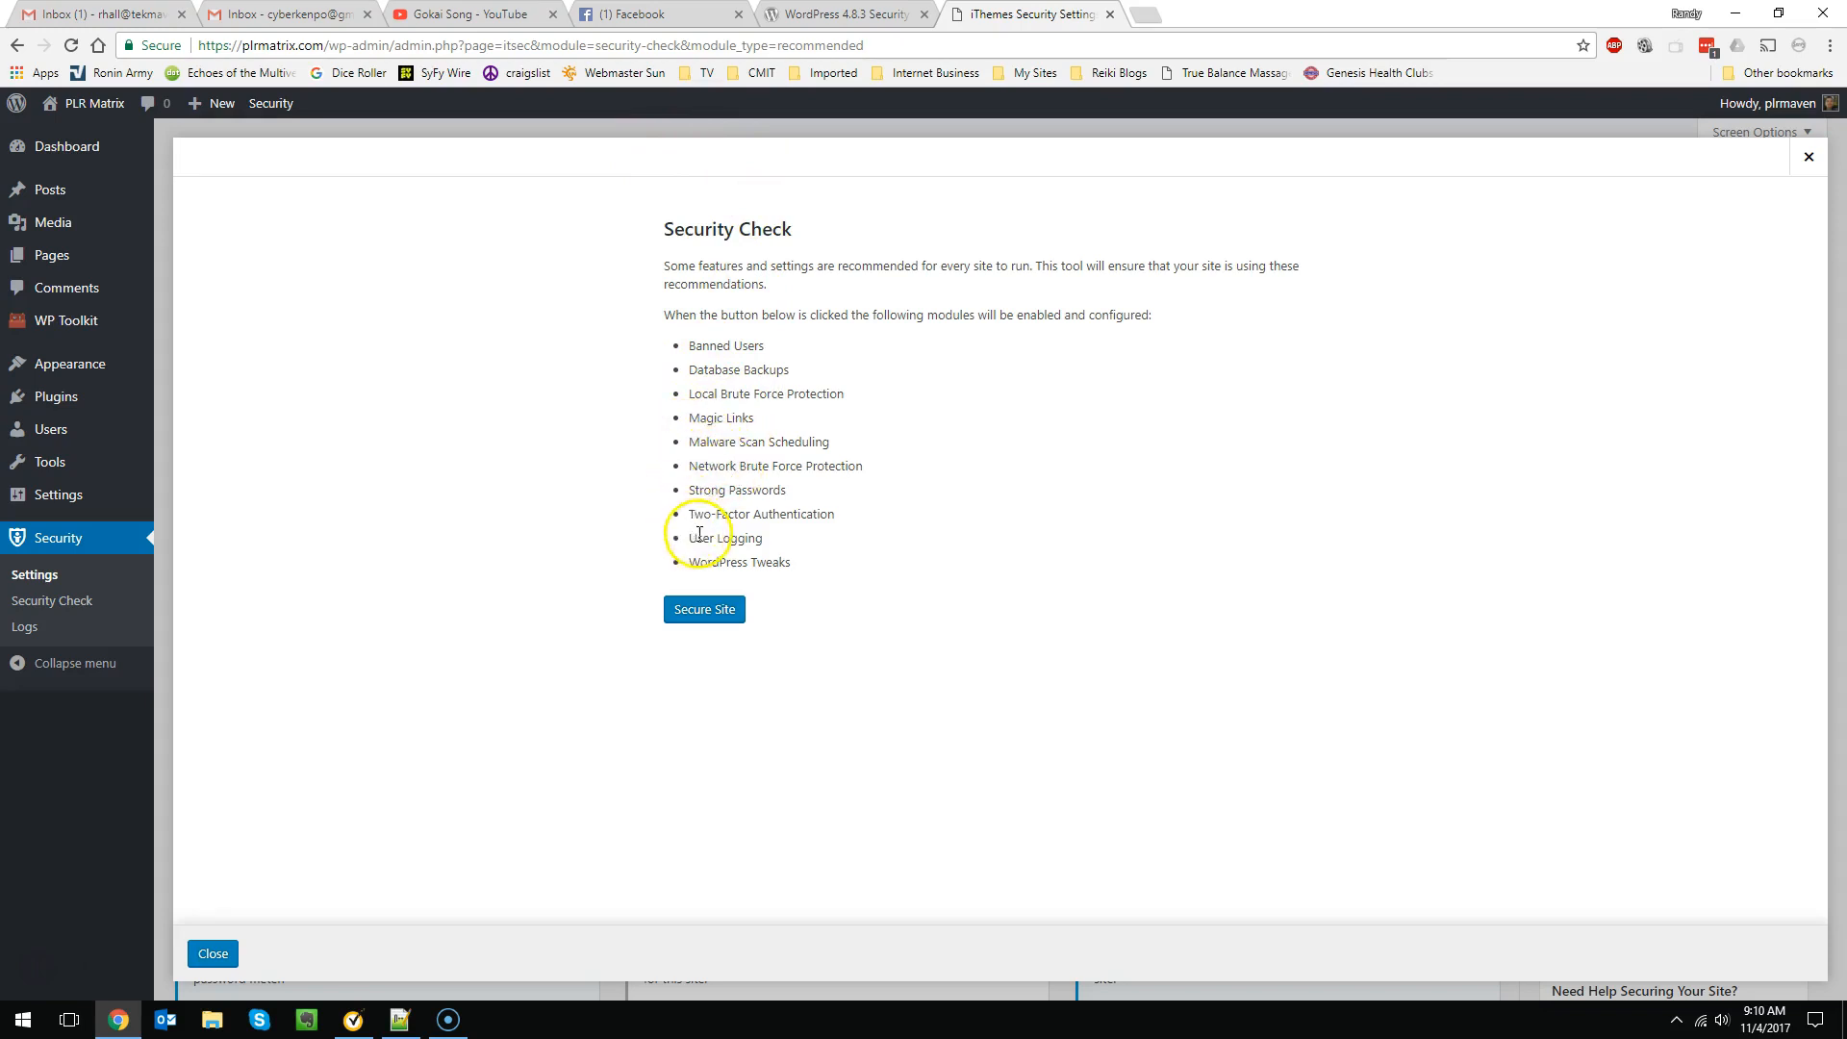
{"action": "left_click", "coordinate": [700, 617]}
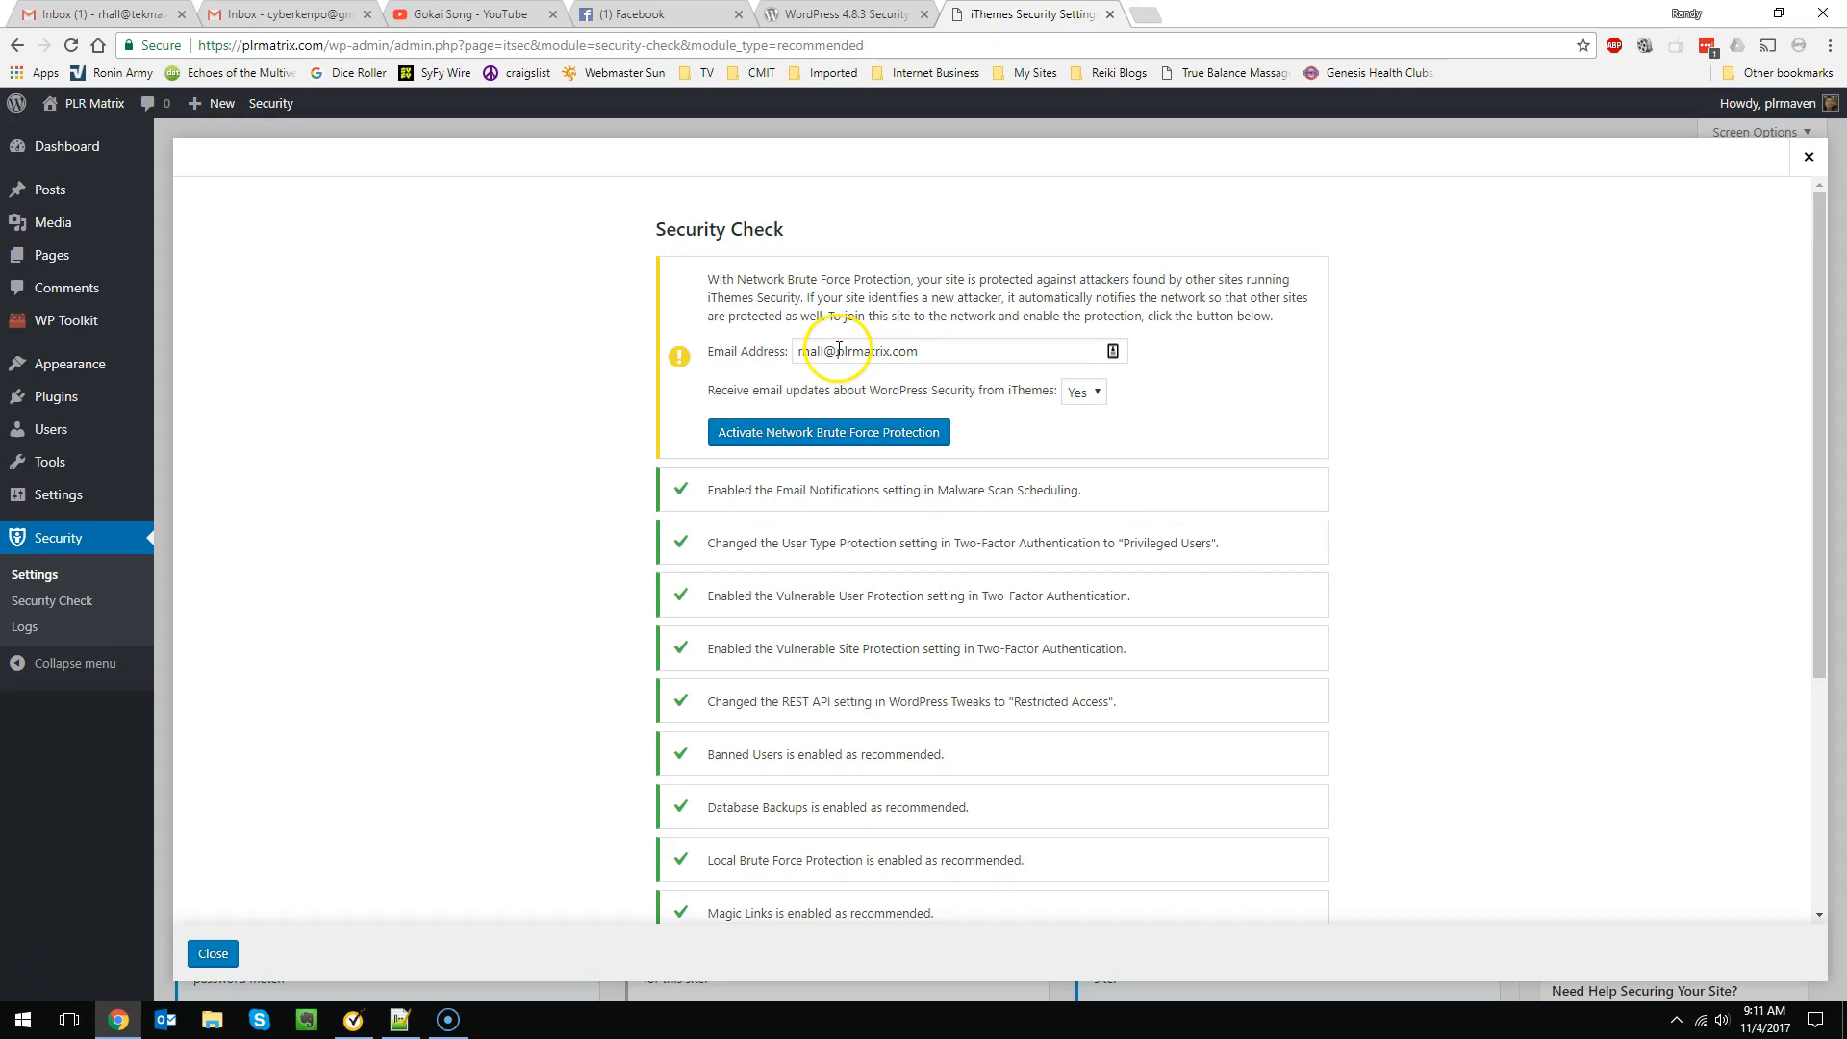
Replace the domain in the contact e-mail address, activate Network Brute Force Protection, and close the Security Check.
{"action": "left_click_drag", "start_coordinate": [837, 351], "coordinate": [948, 354]}
{"action": "type", "text": "tekmaven.net"}
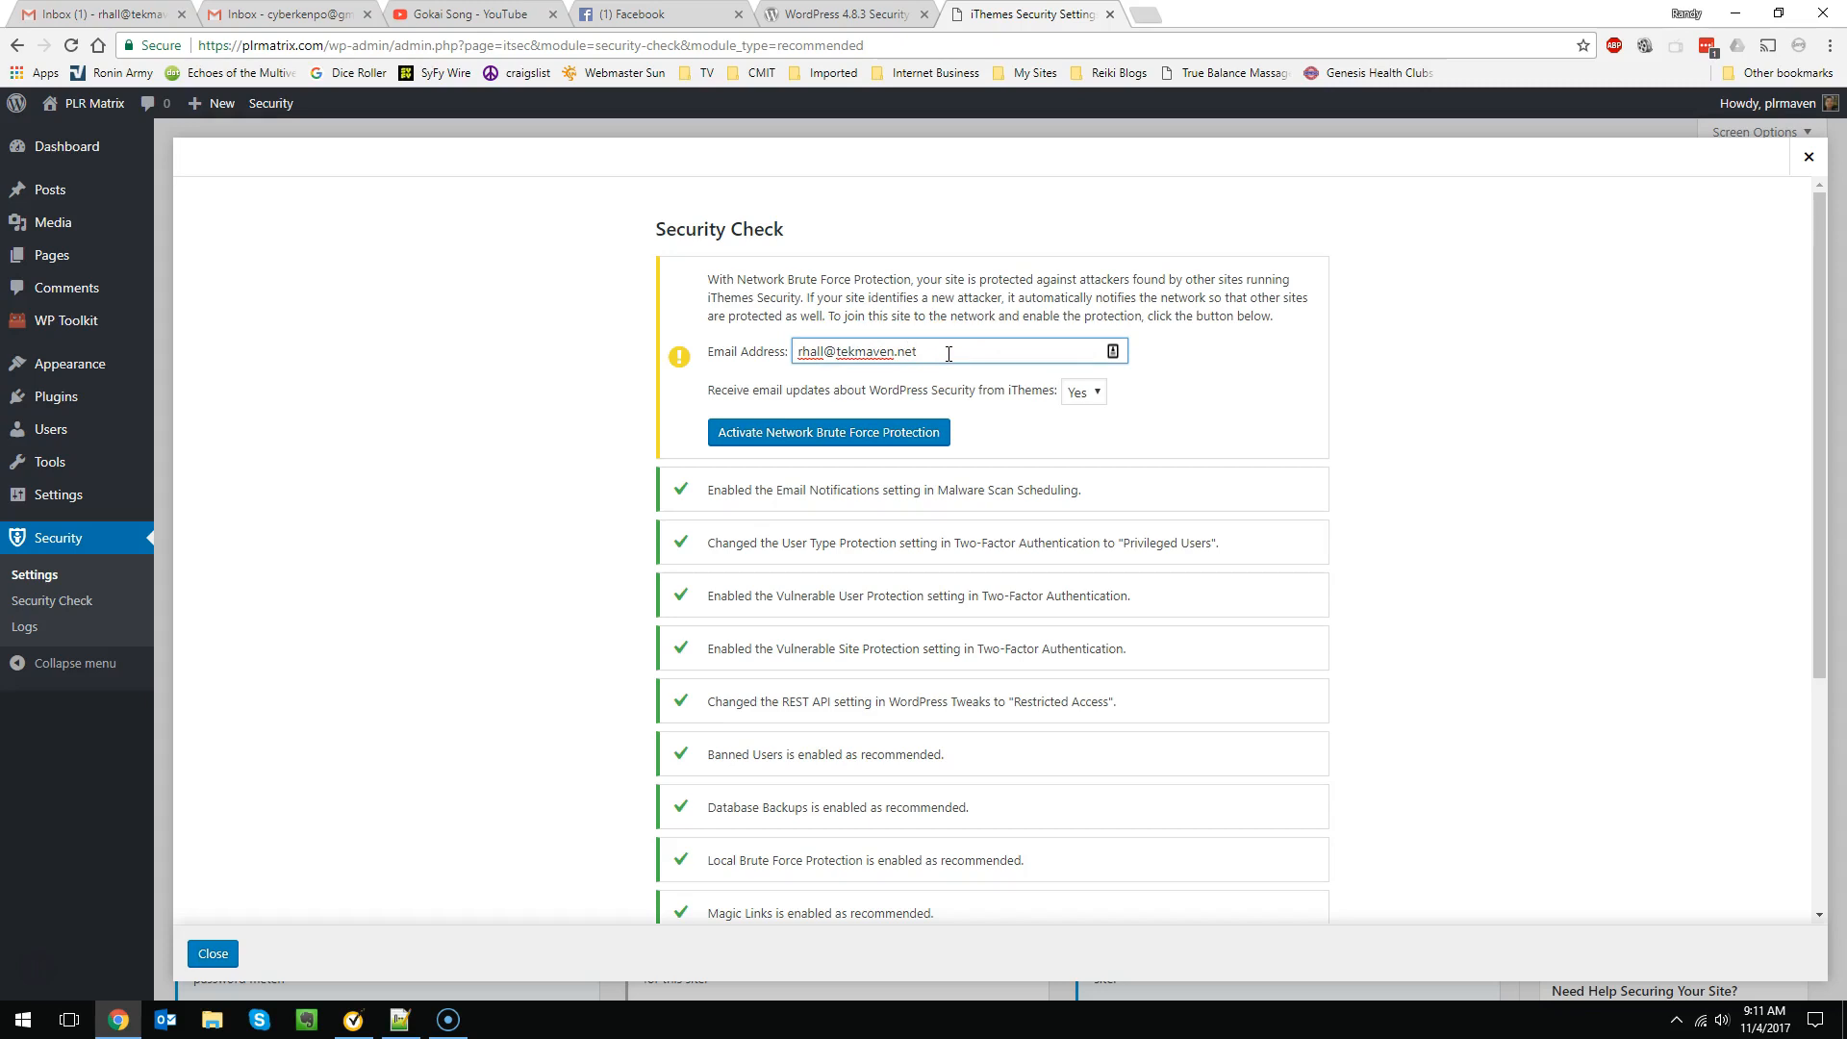
{"action": "left_click", "coordinate": [807, 435]}
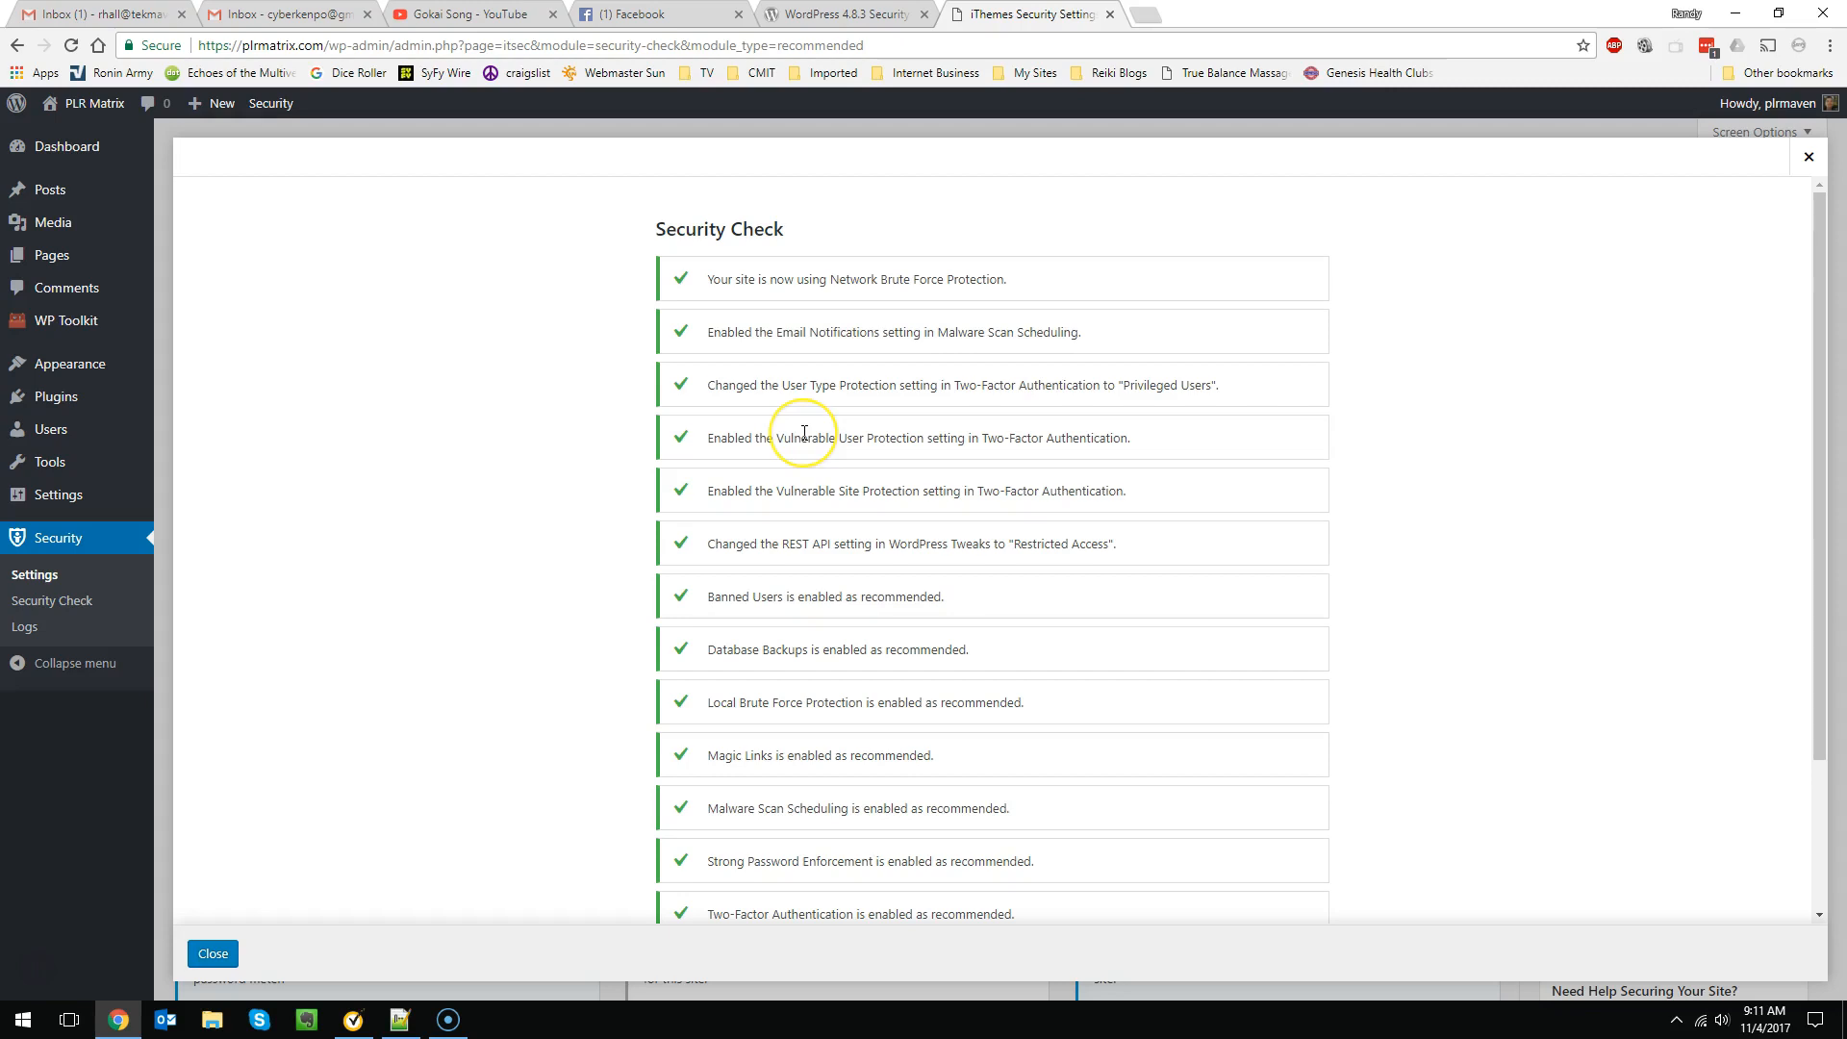
{"action": "scroll", "coordinate": [731, 312], "scroll_direction": "down", "scroll_amount": 2}
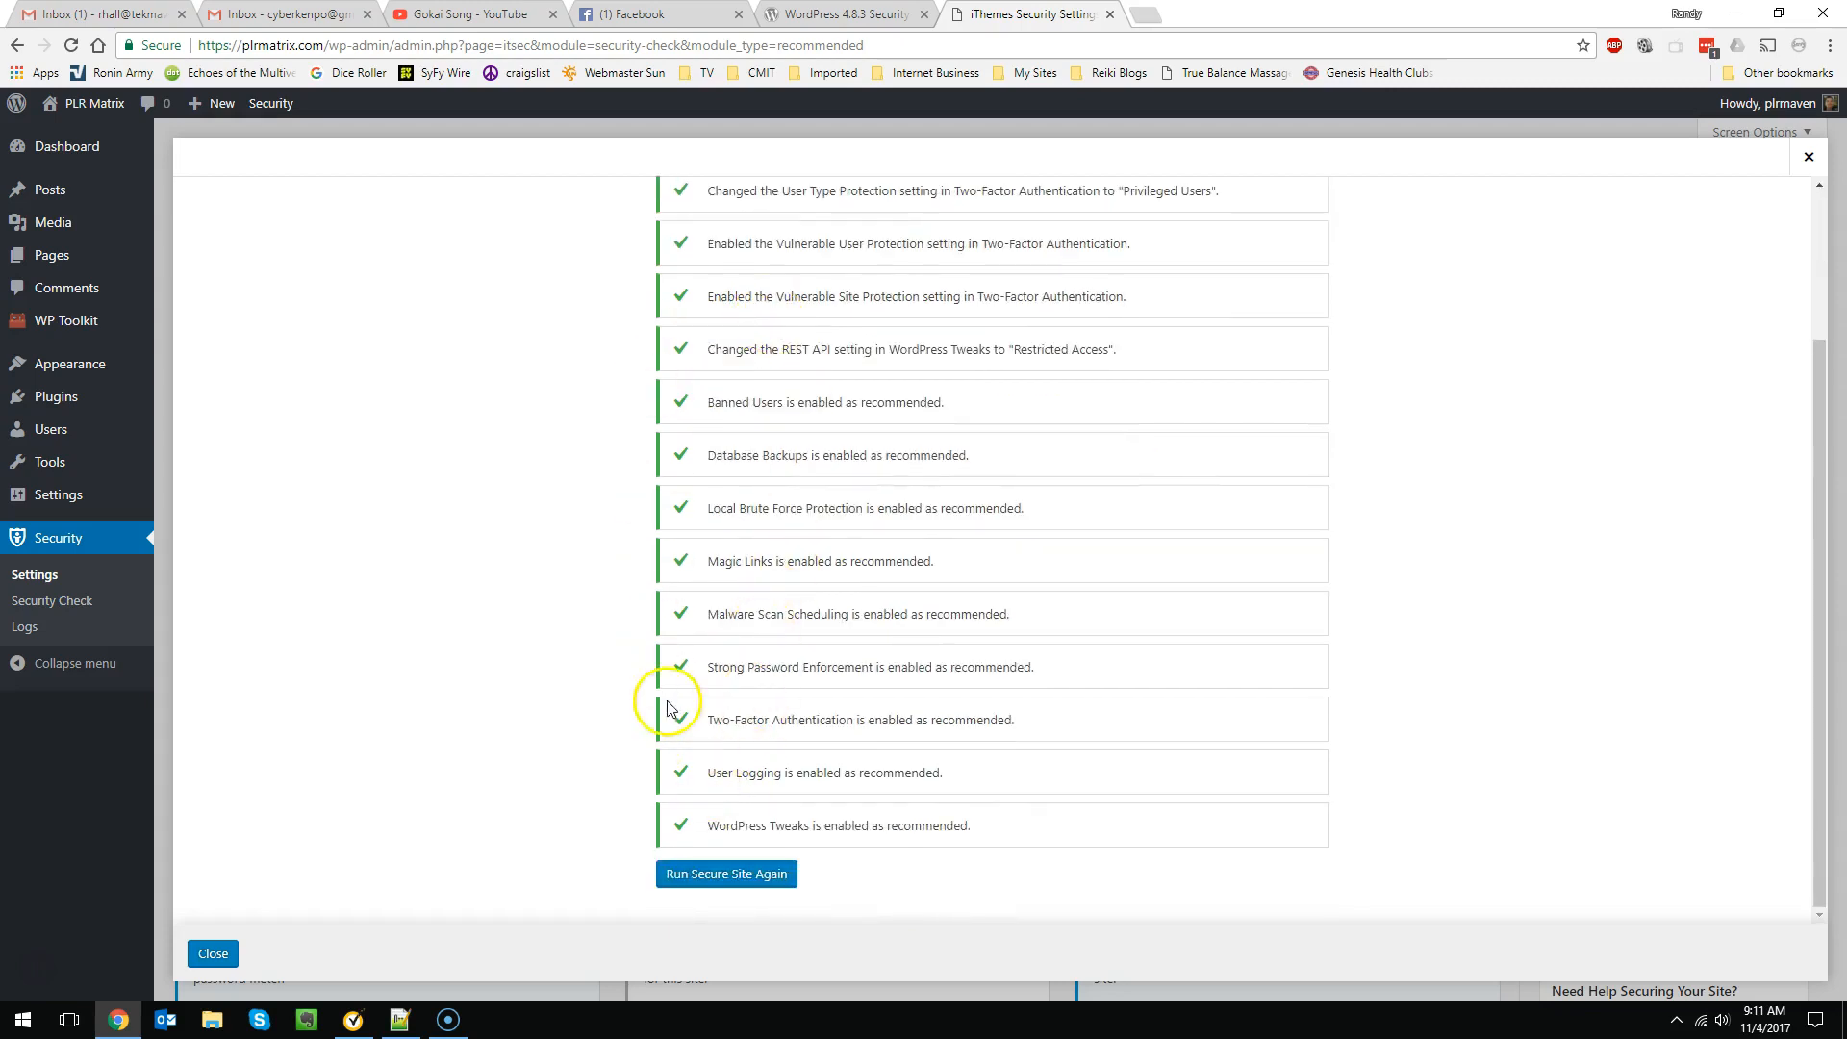
{"action": "left_click", "coordinate": [212, 956]}
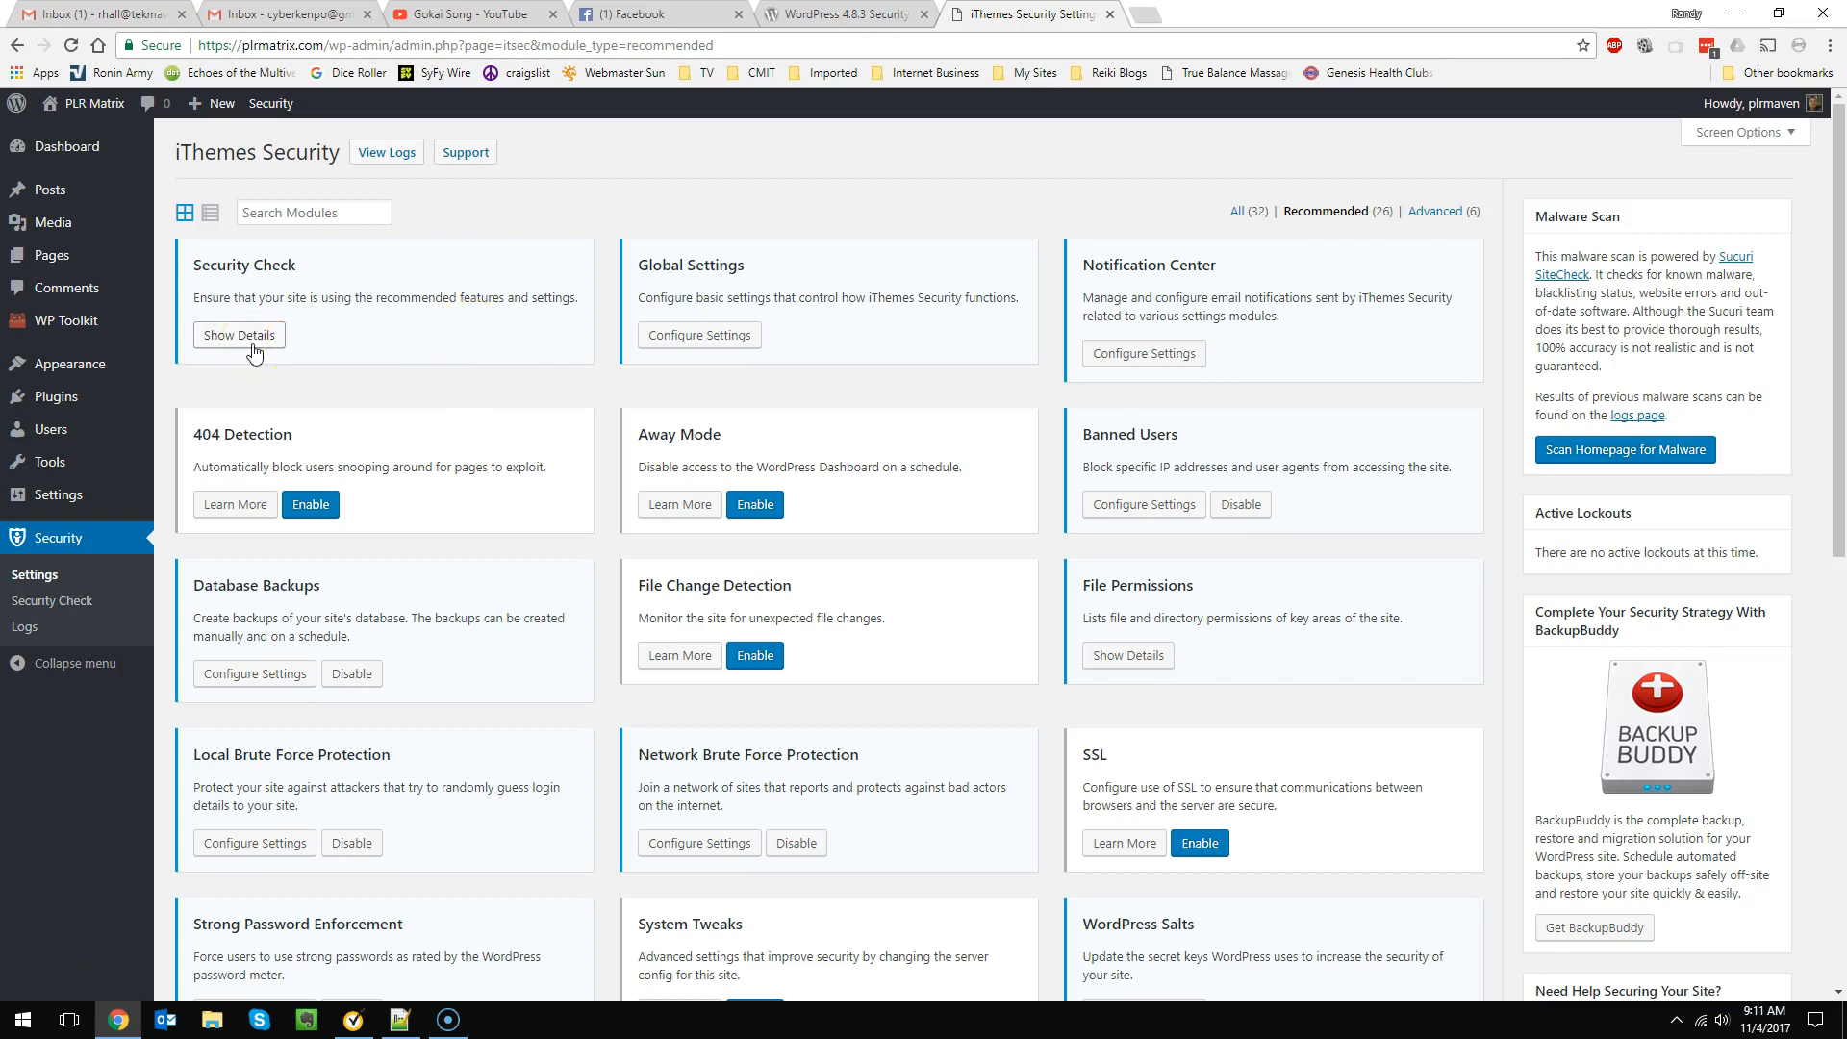
Set Local Brute Force Protection to immediately ban hosts that try the "admin" username, and save the settings.
{"action": "scroll", "coordinate": [536, 441], "scroll_direction": "down", "scroll_amount": 1}
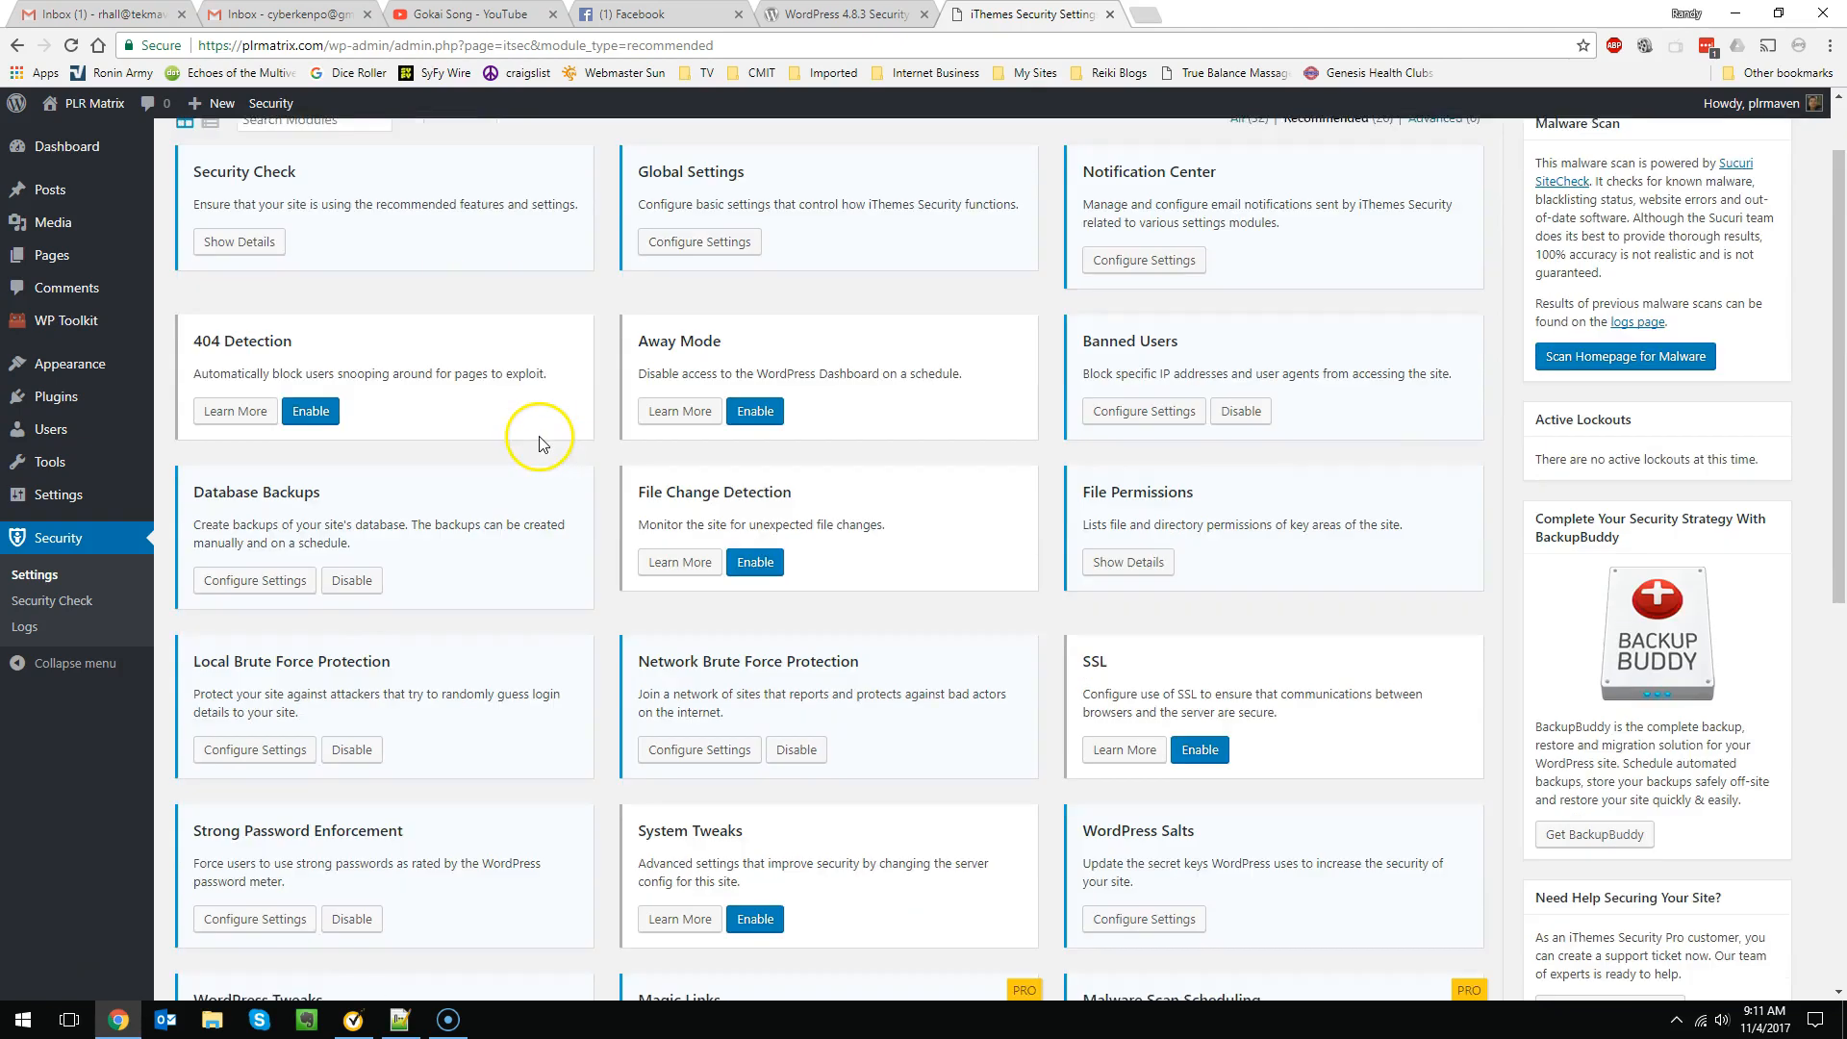
{"action": "left_click", "coordinate": [254, 750]}
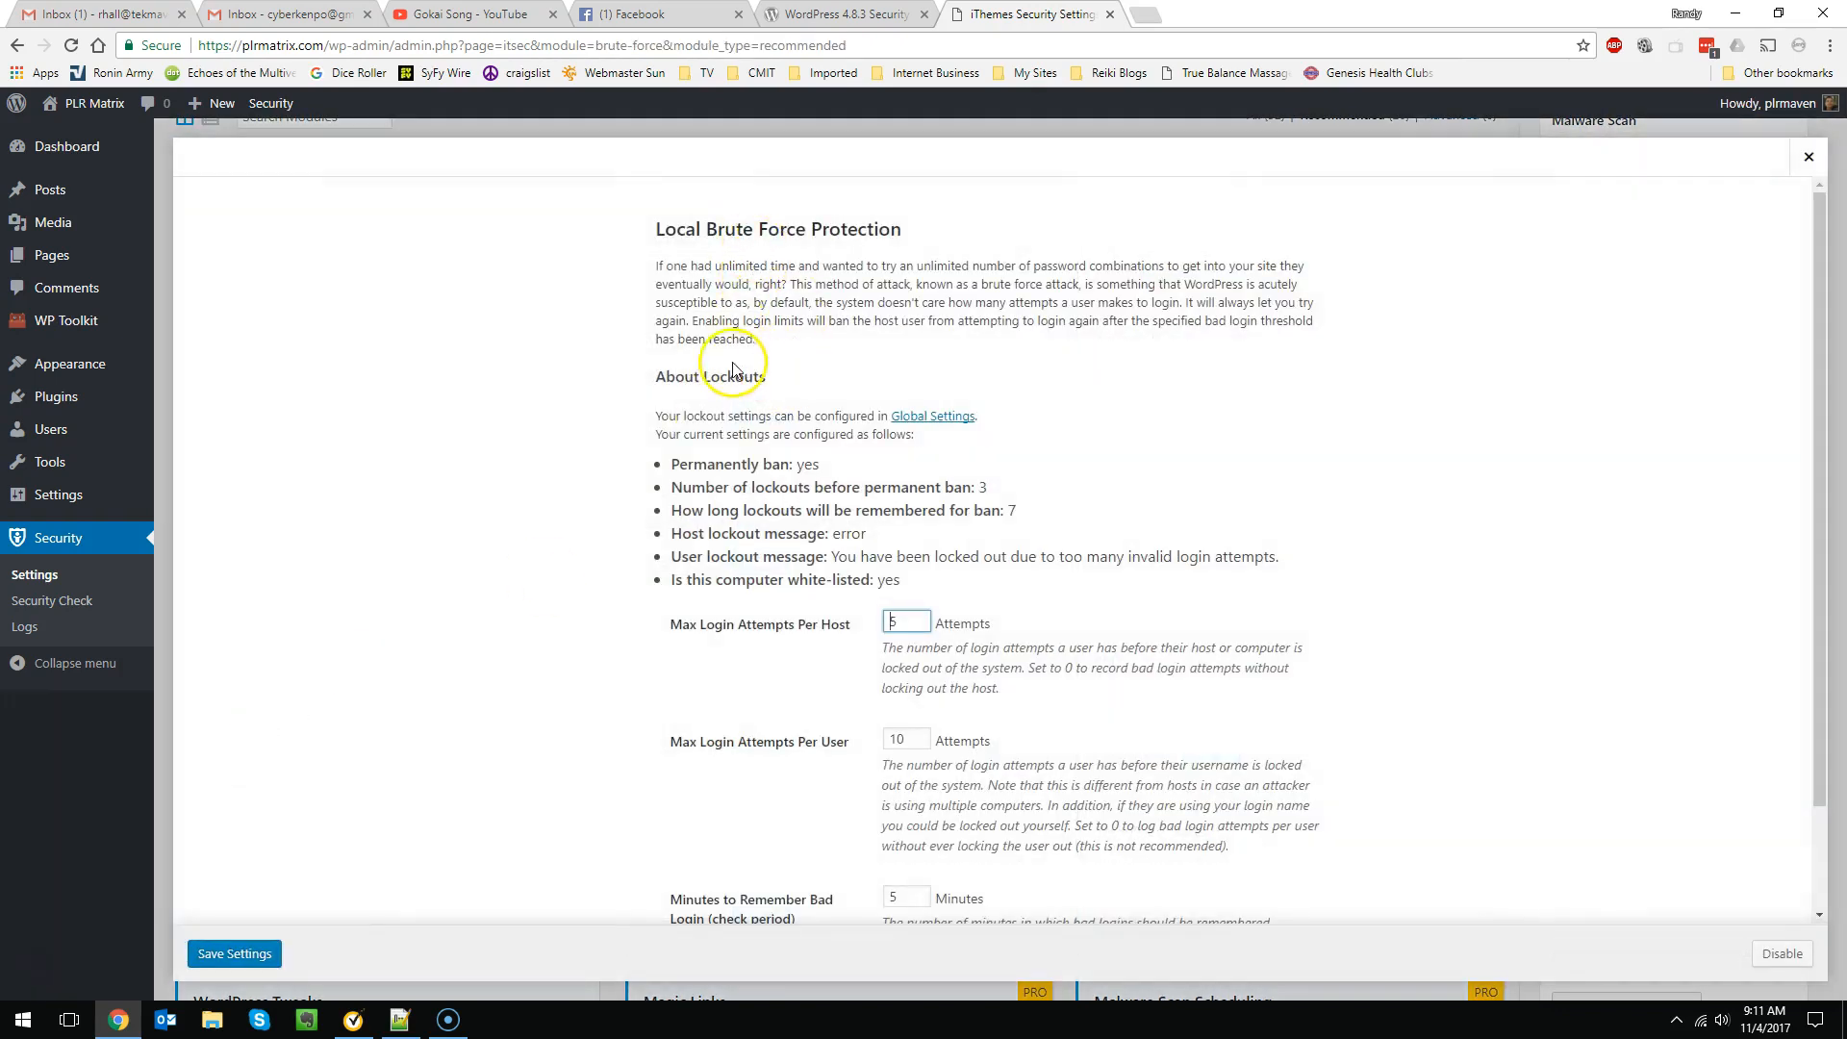
{"action": "scroll", "coordinate": [712, 366], "scroll_direction": "down", "scroll_amount": 1}
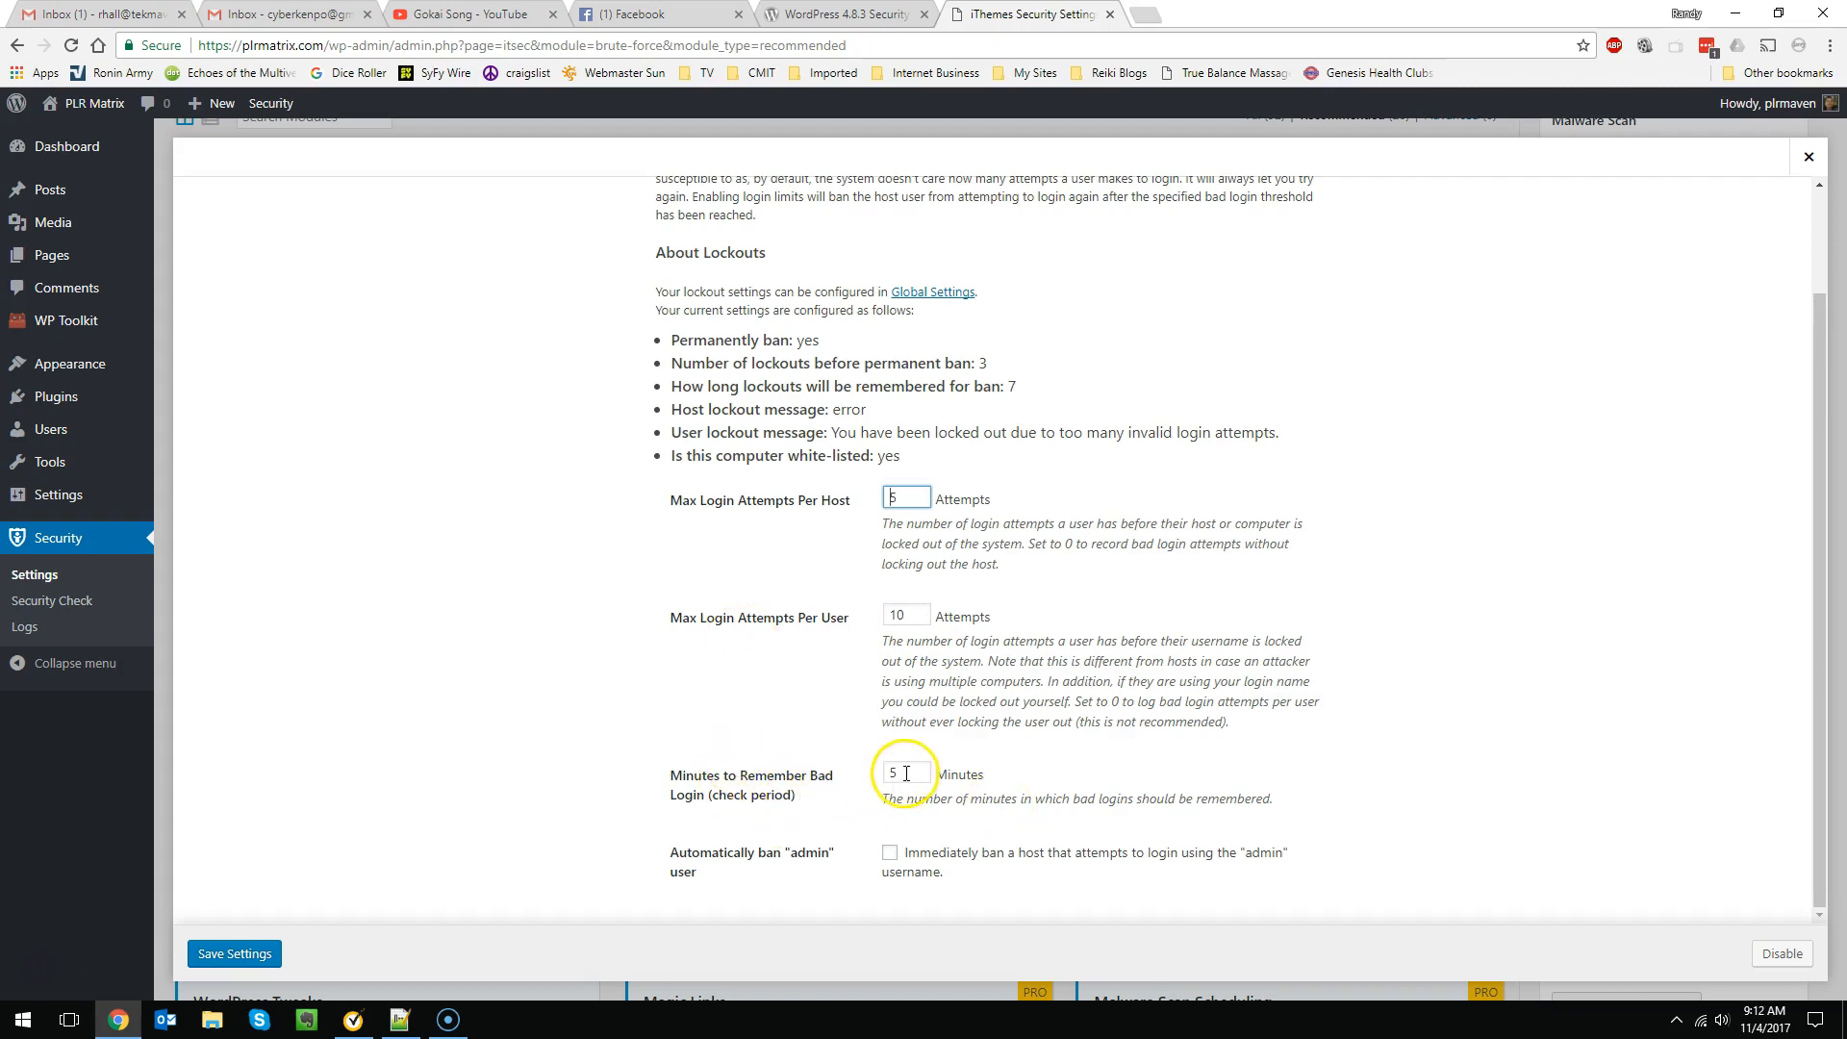
{"action": "left_click", "coordinate": [890, 855]}
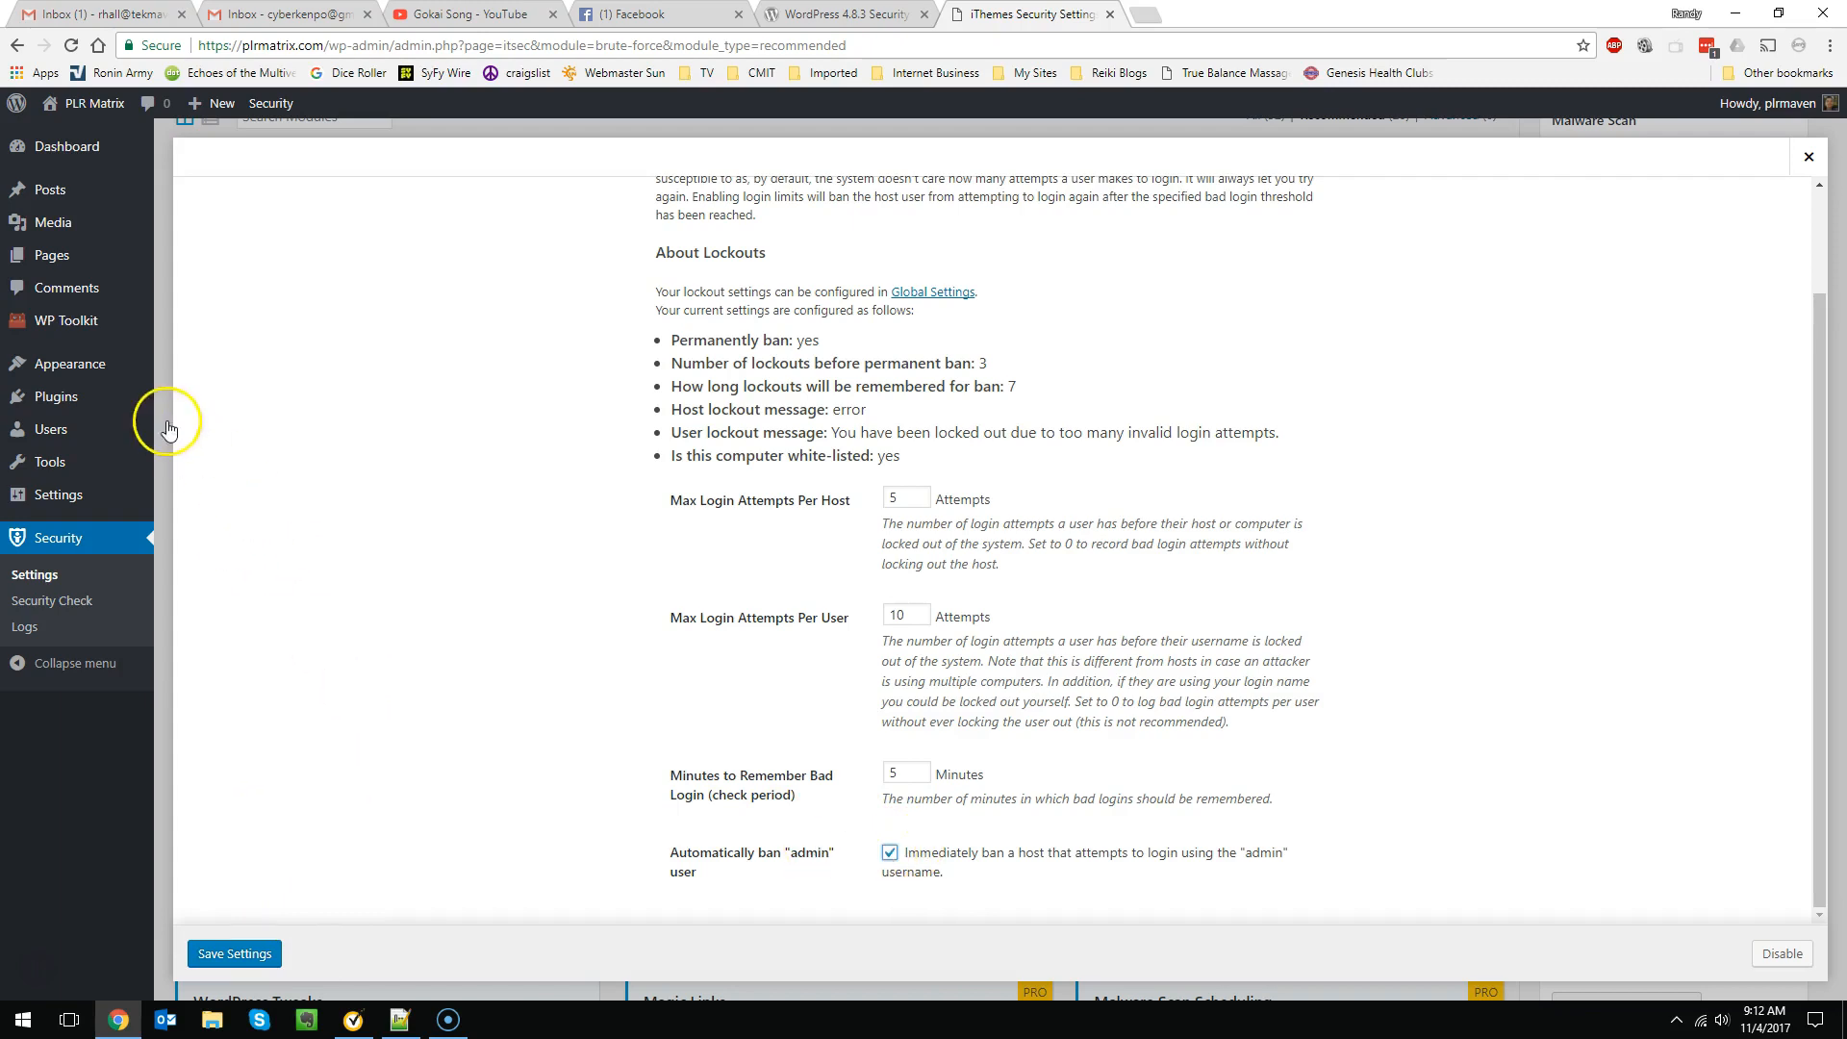
{"action": "mouse_move", "coordinate": [72, 429]}
{"action": "left_click", "coordinate": [231, 955]}
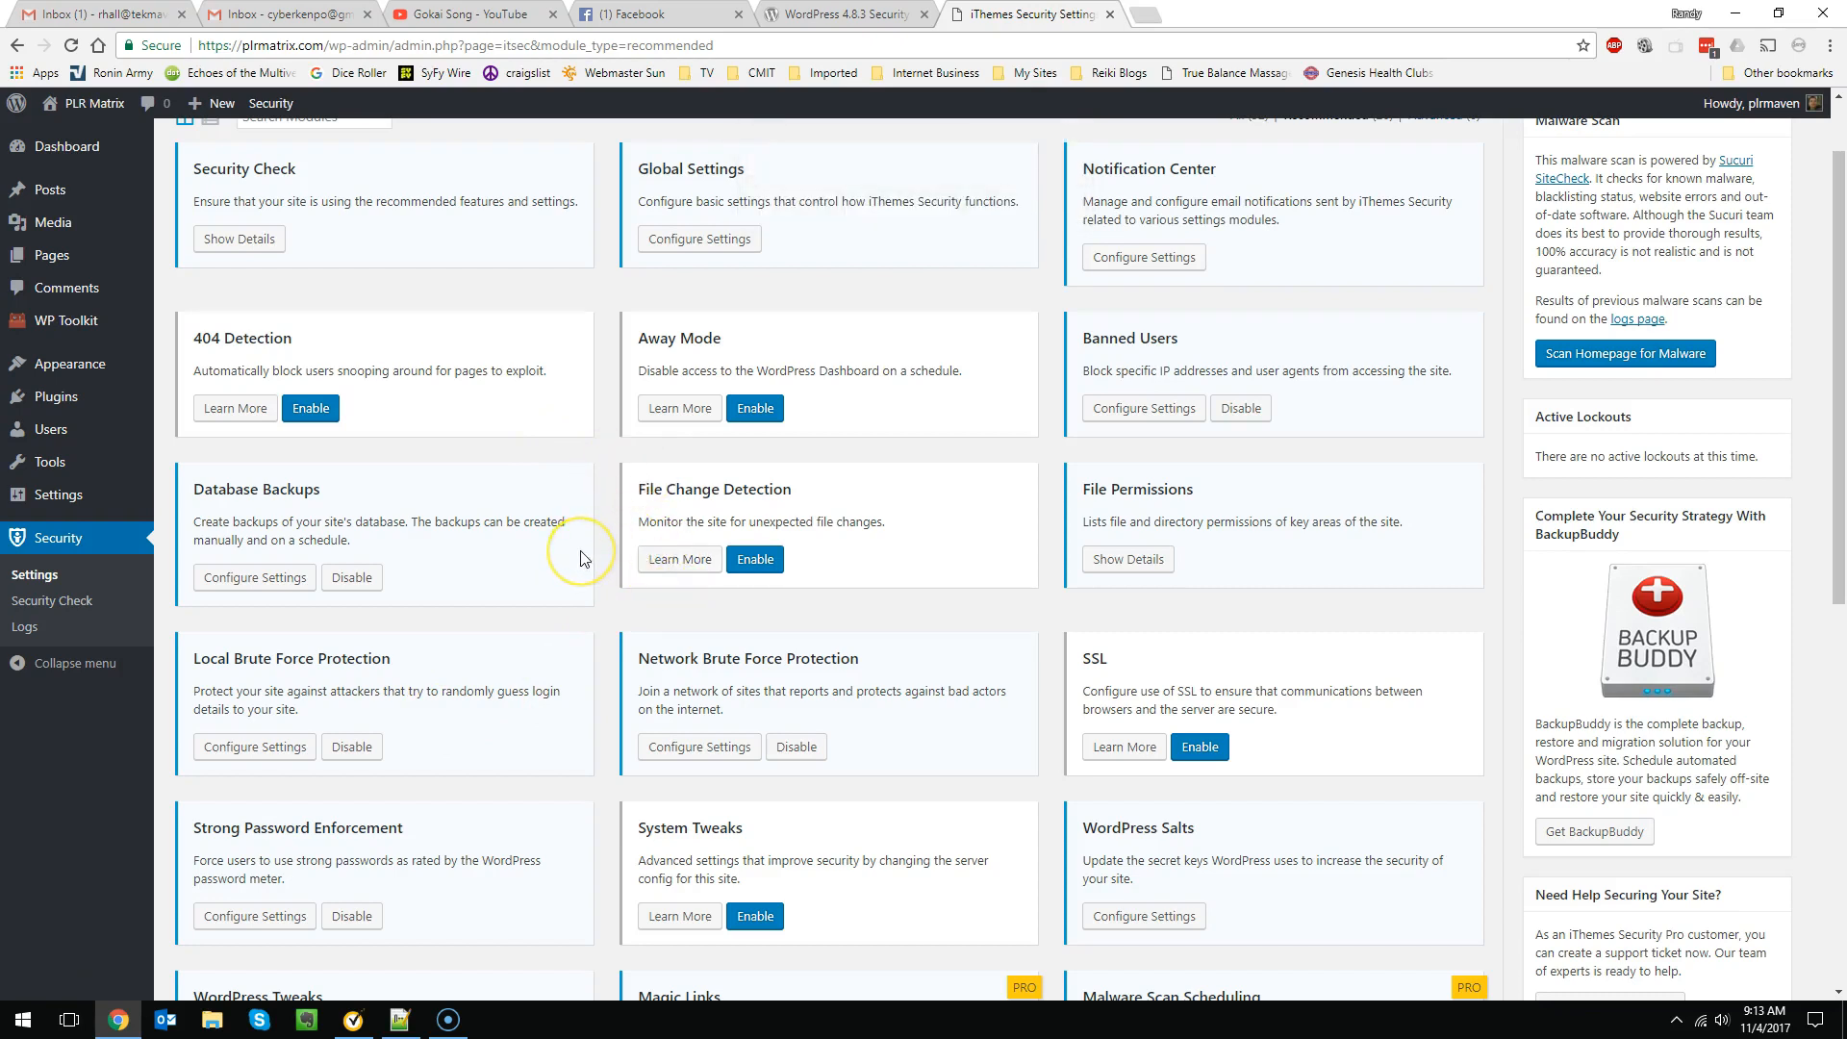
Enable the System Tweaks module and open its settings.
{"action": "scroll", "coordinate": [580, 558], "scroll_direction": "down", "scroll_amount": 3}
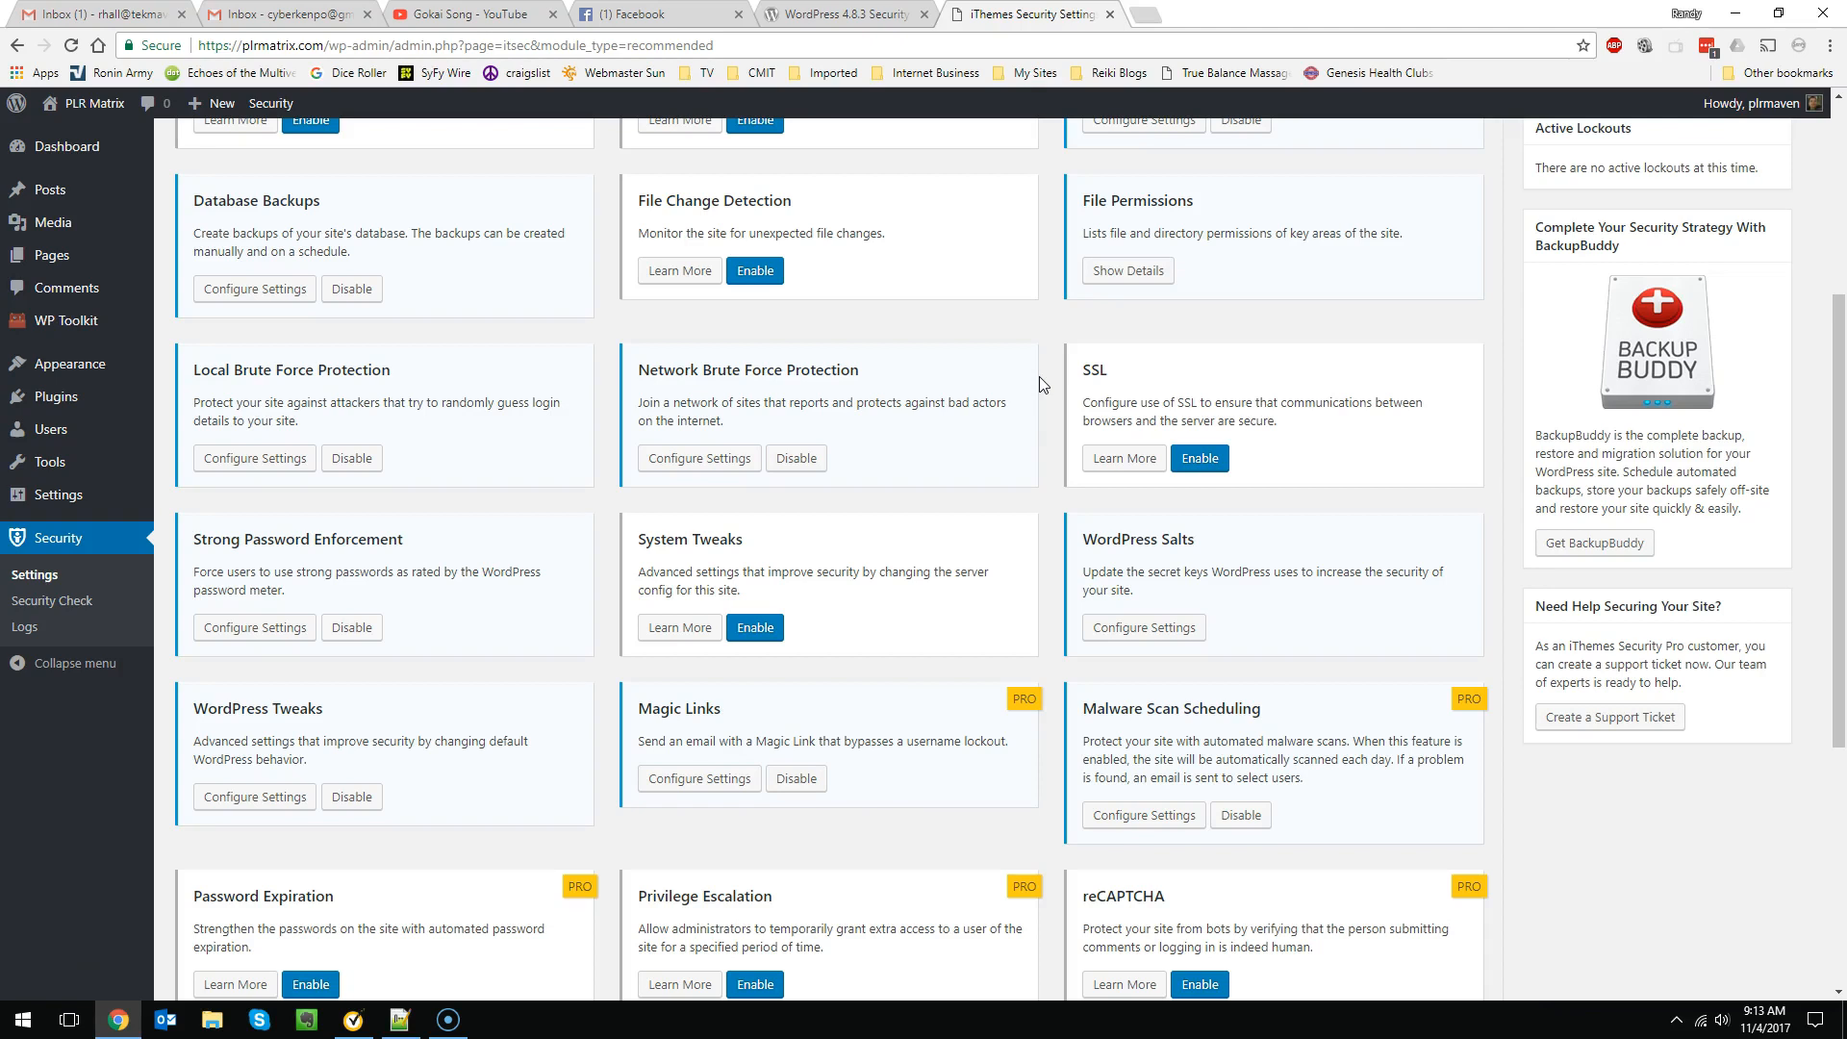
{"action": "scroll", "coordinate": [958, 553], "scroll_direction": "down", "scroll_amount": 1}
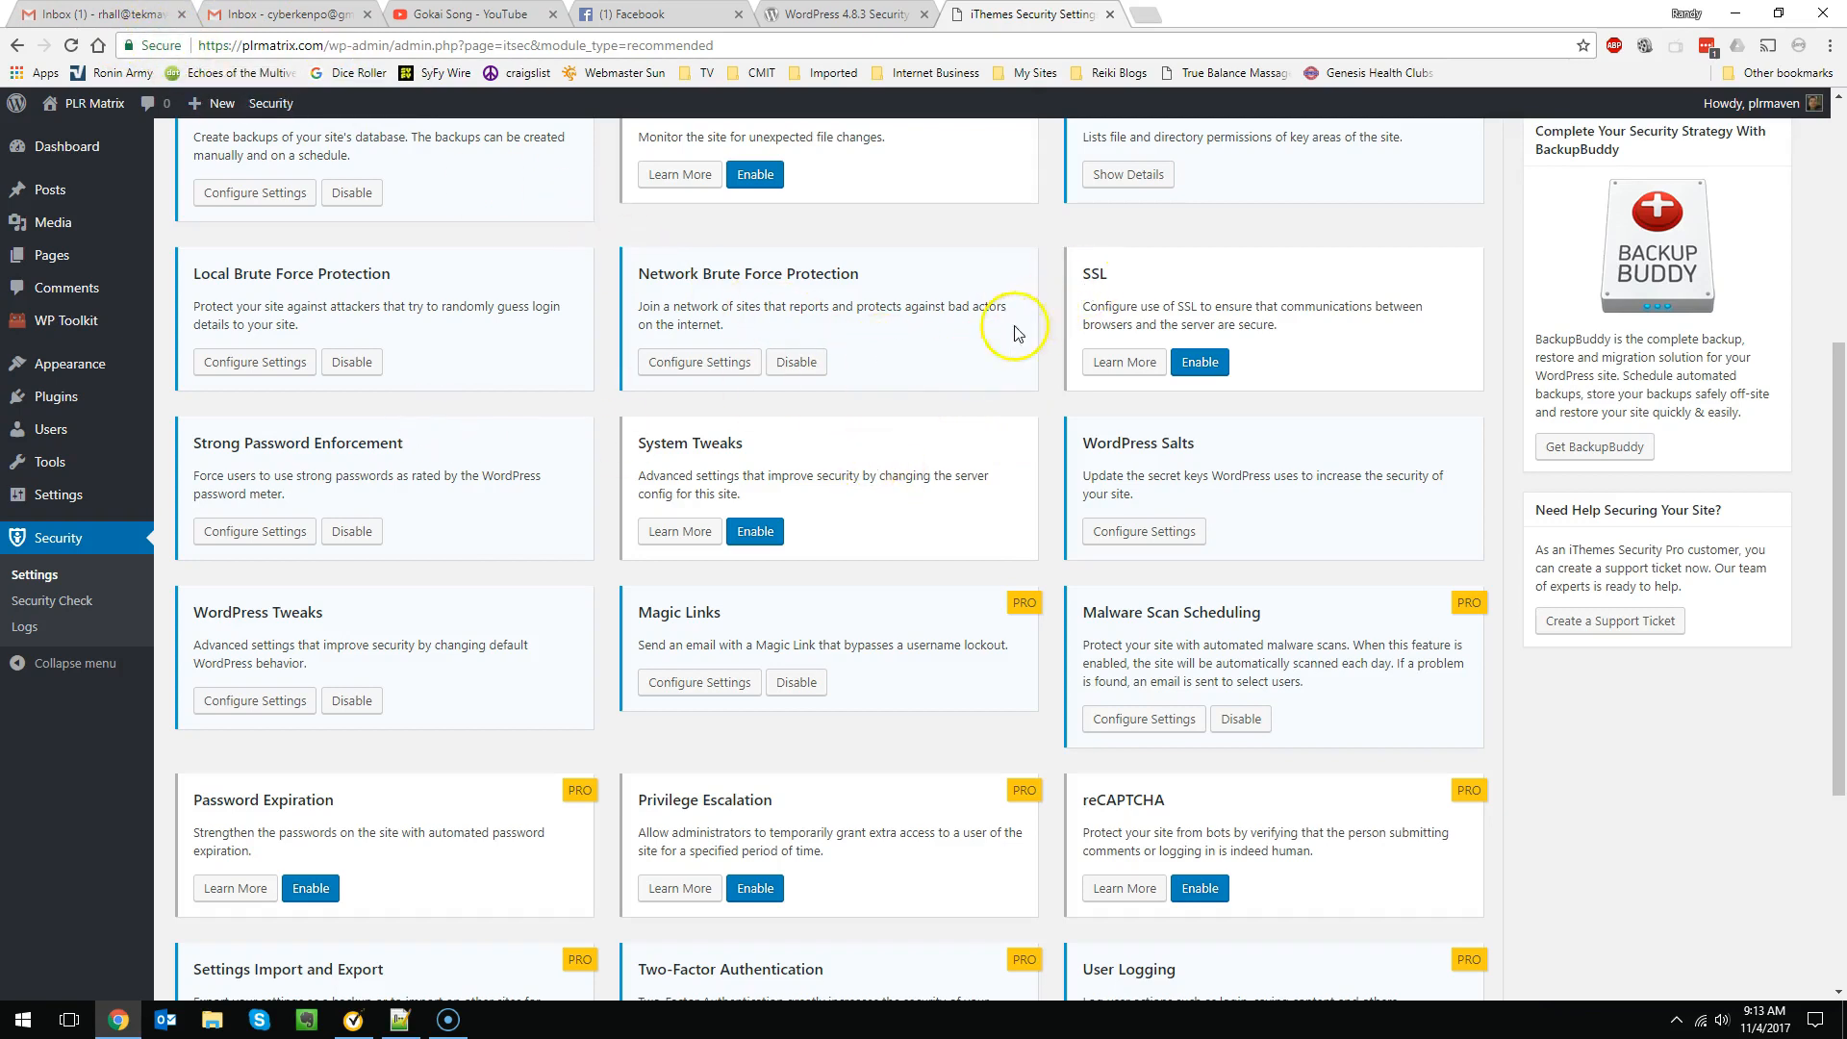
{"action": "left_click", "coordinate": [769, 540]}
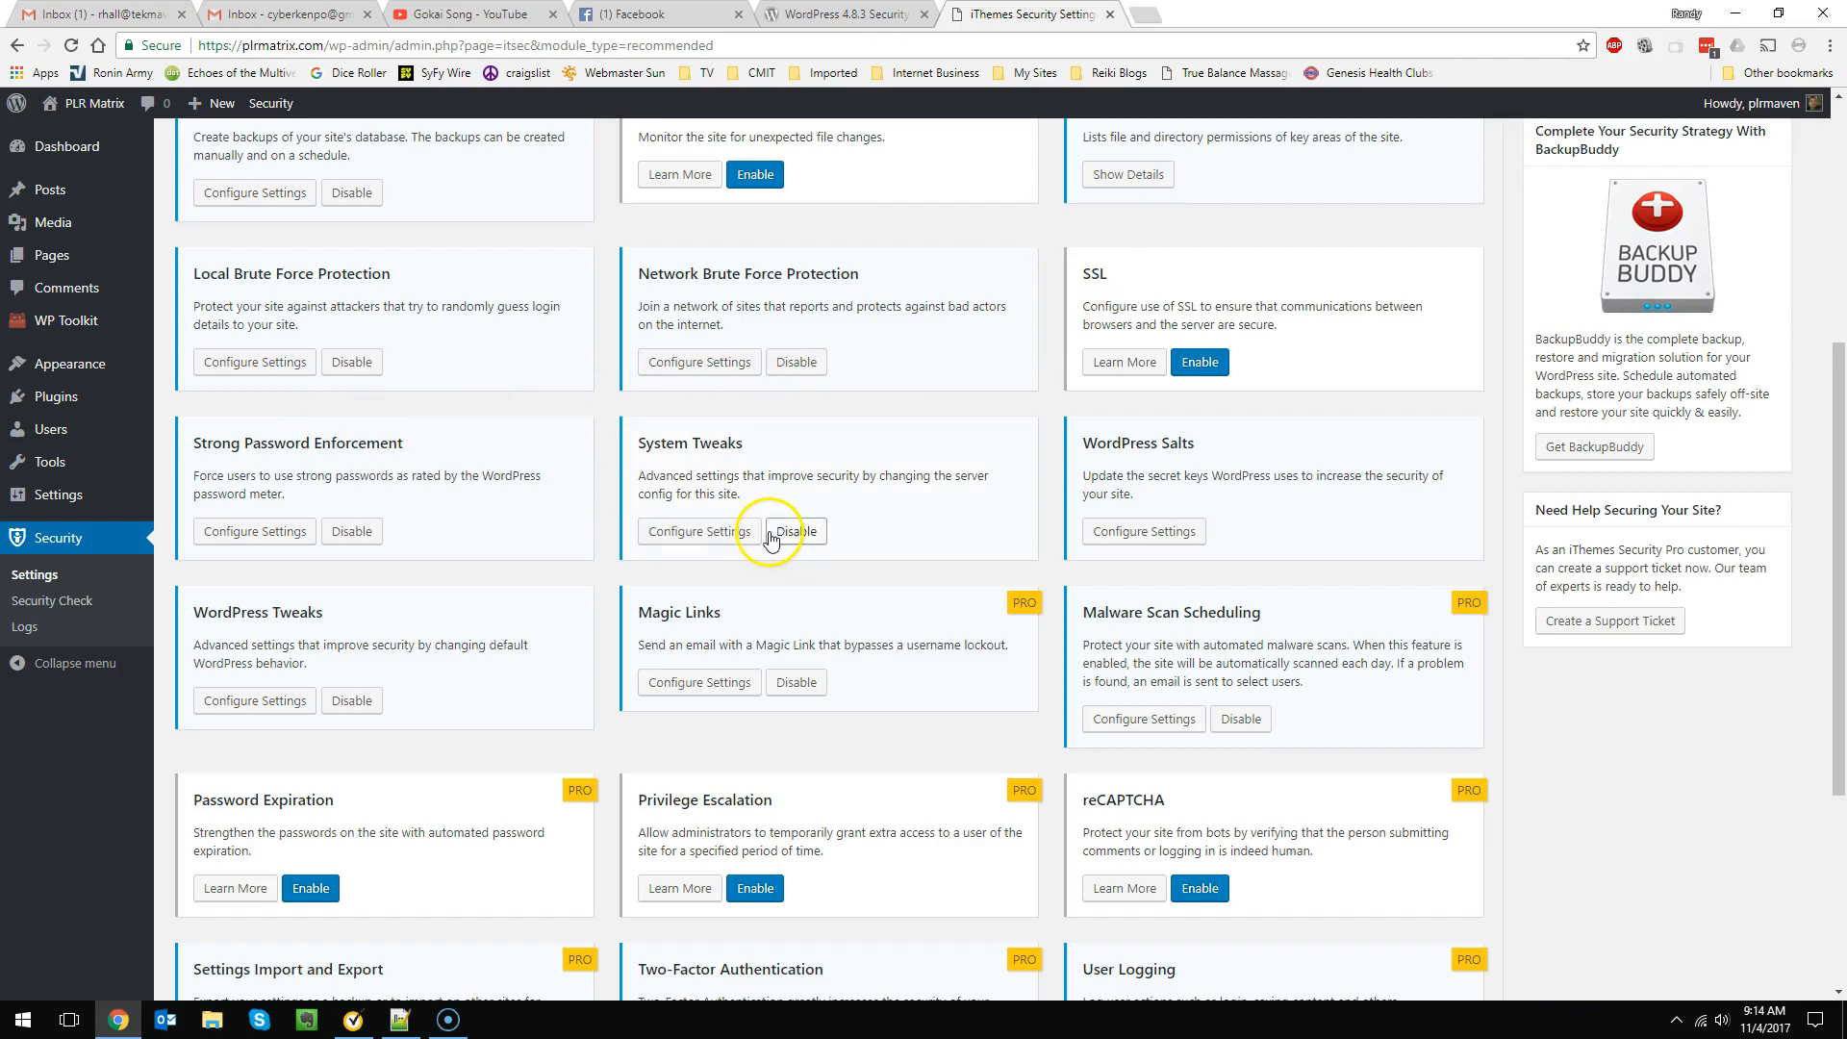
{"action": "left_click", "coordinate": [673, 529]}
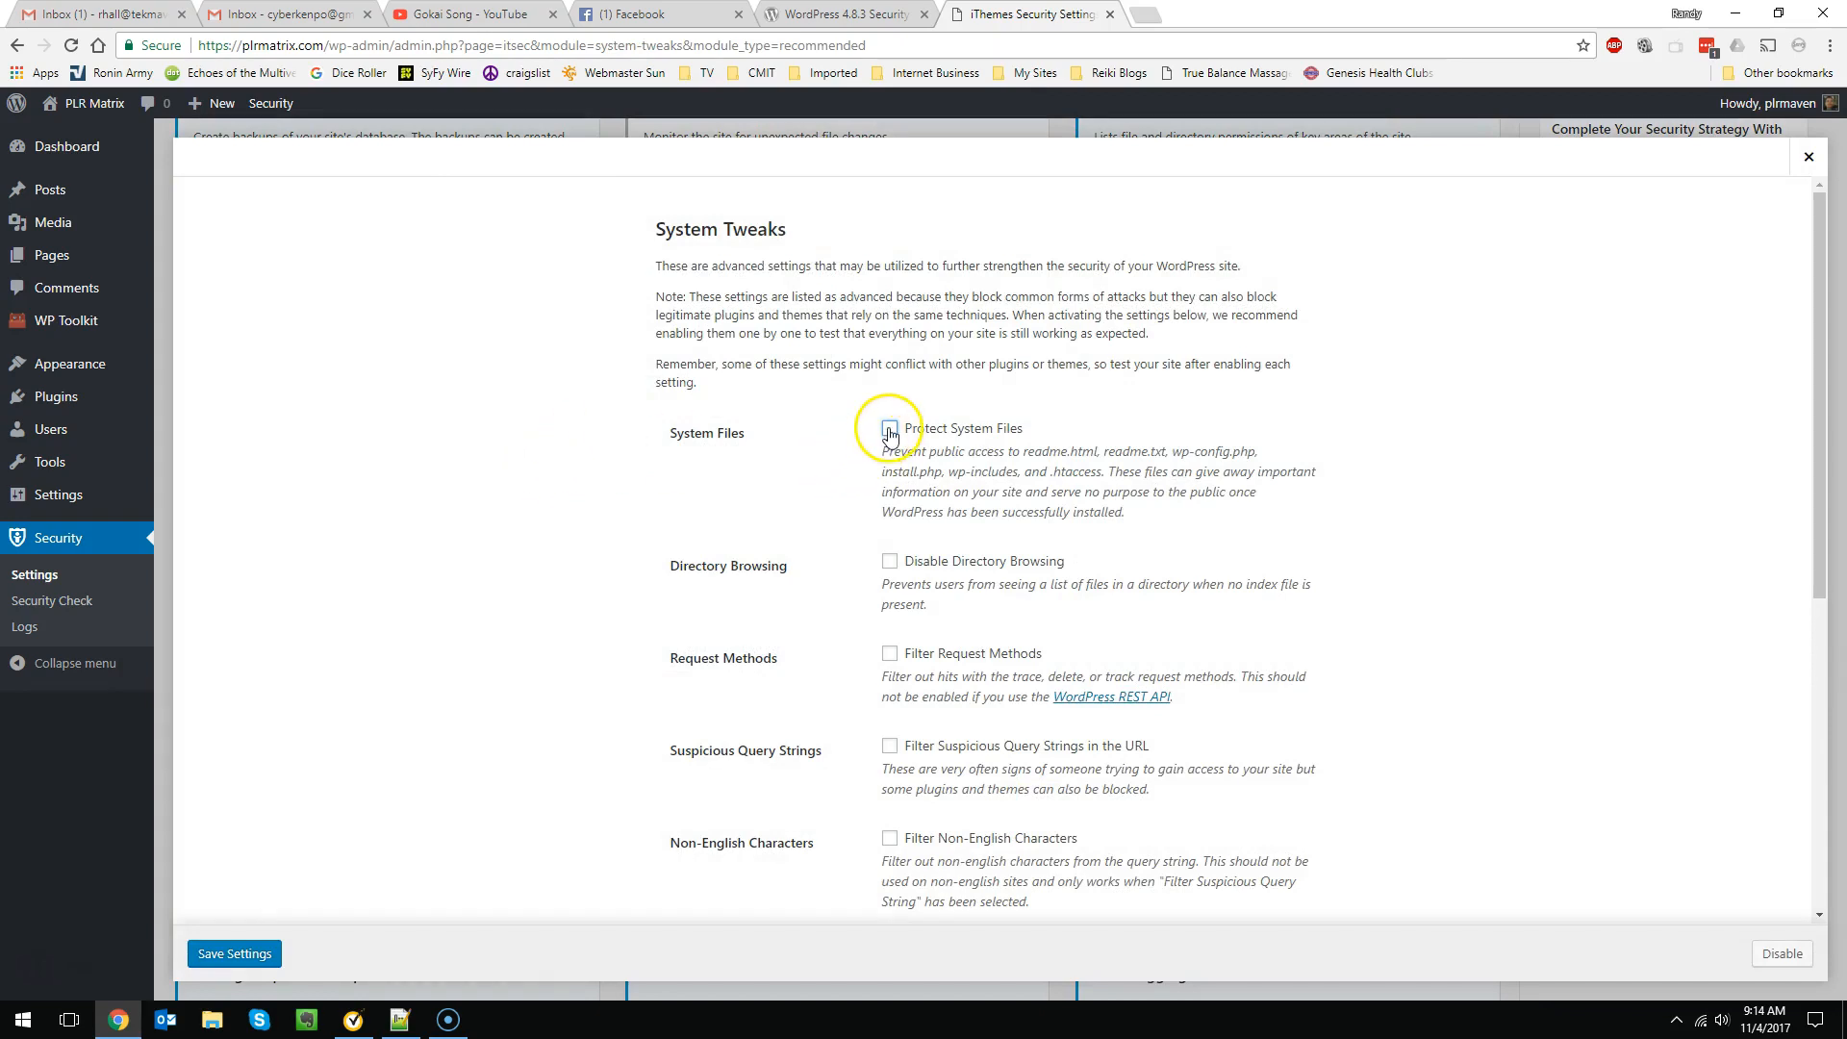
Turn on Protect System Files, Disable Directory Browsing, and the filters for request methods, suspicious query strings, long URL strings and non-English characters.
{"action": "left_click", "coordinate": [889, 562]}
{"action": "left_click", "coordinate": [890, 654]}
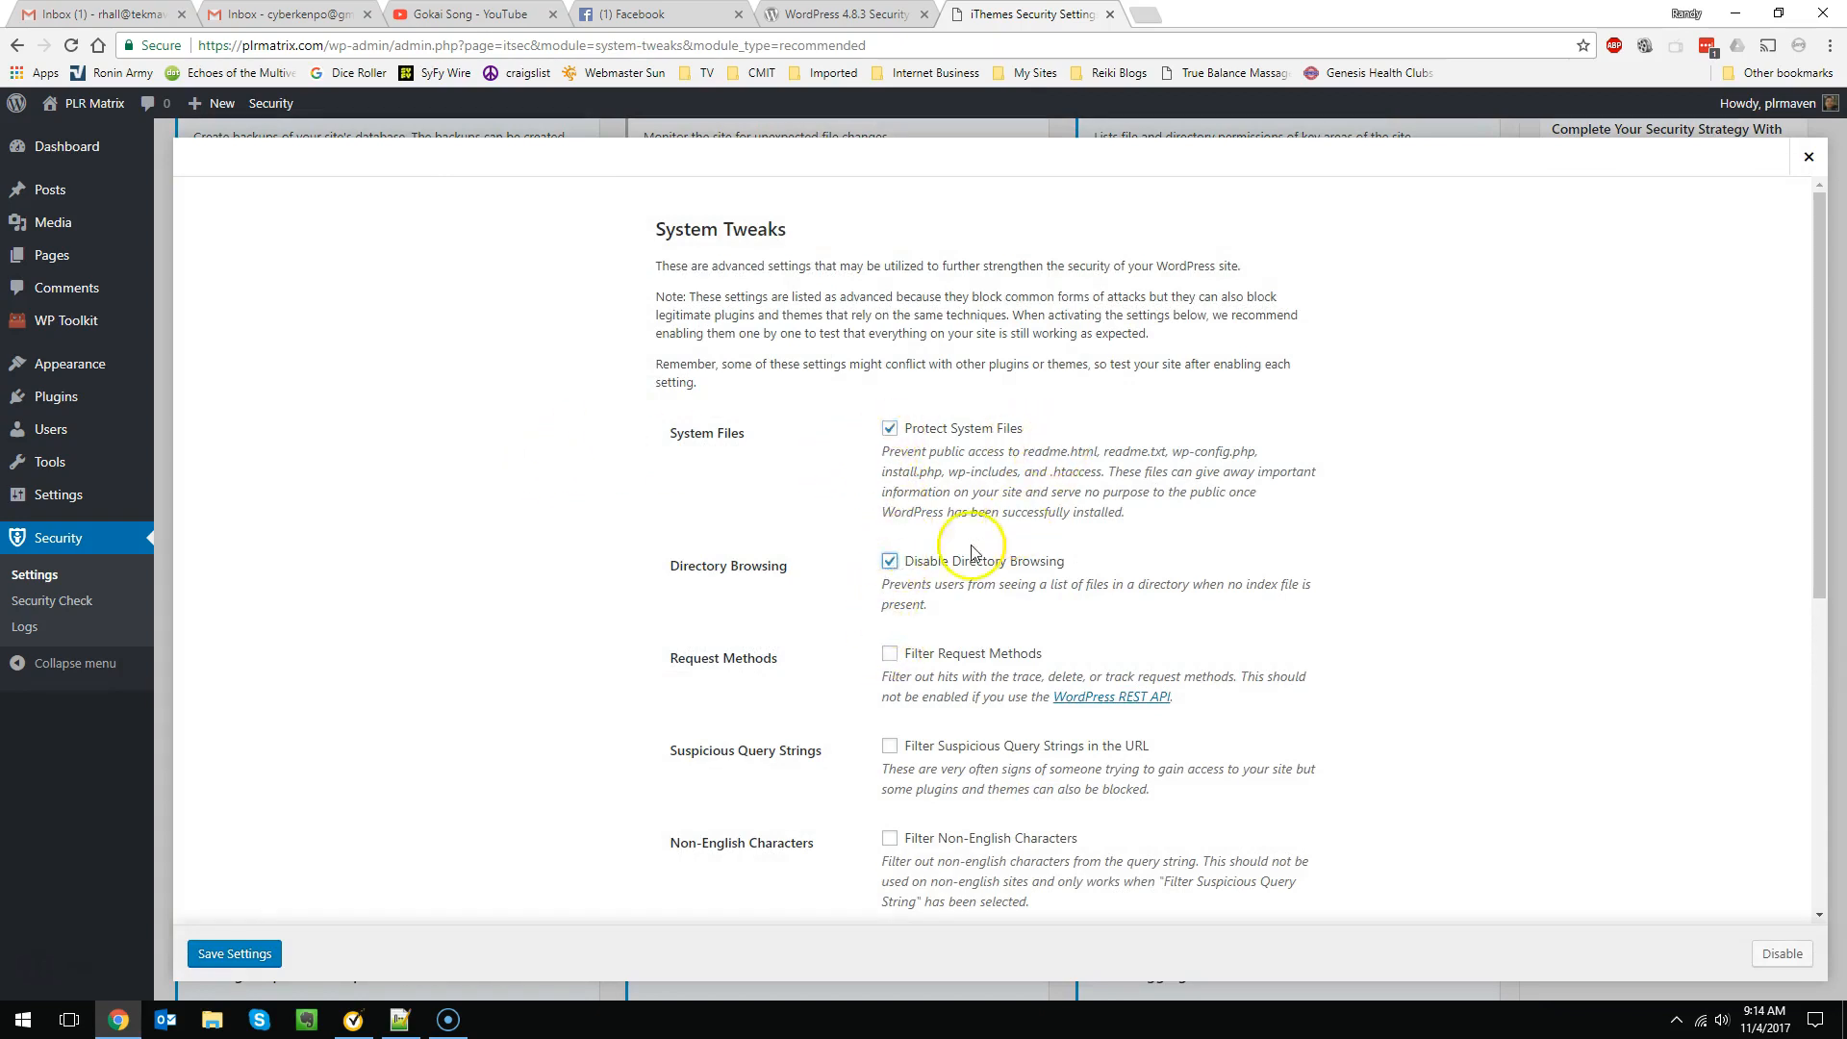
{"action": "scroll", "coordinate": [915, 531], "scroll_direction": "down", "scroll_amount": 1}
{"action": "scroll", "coordinate": [915, 530], "scroll_direction": "down", "scroll_amount": 1}
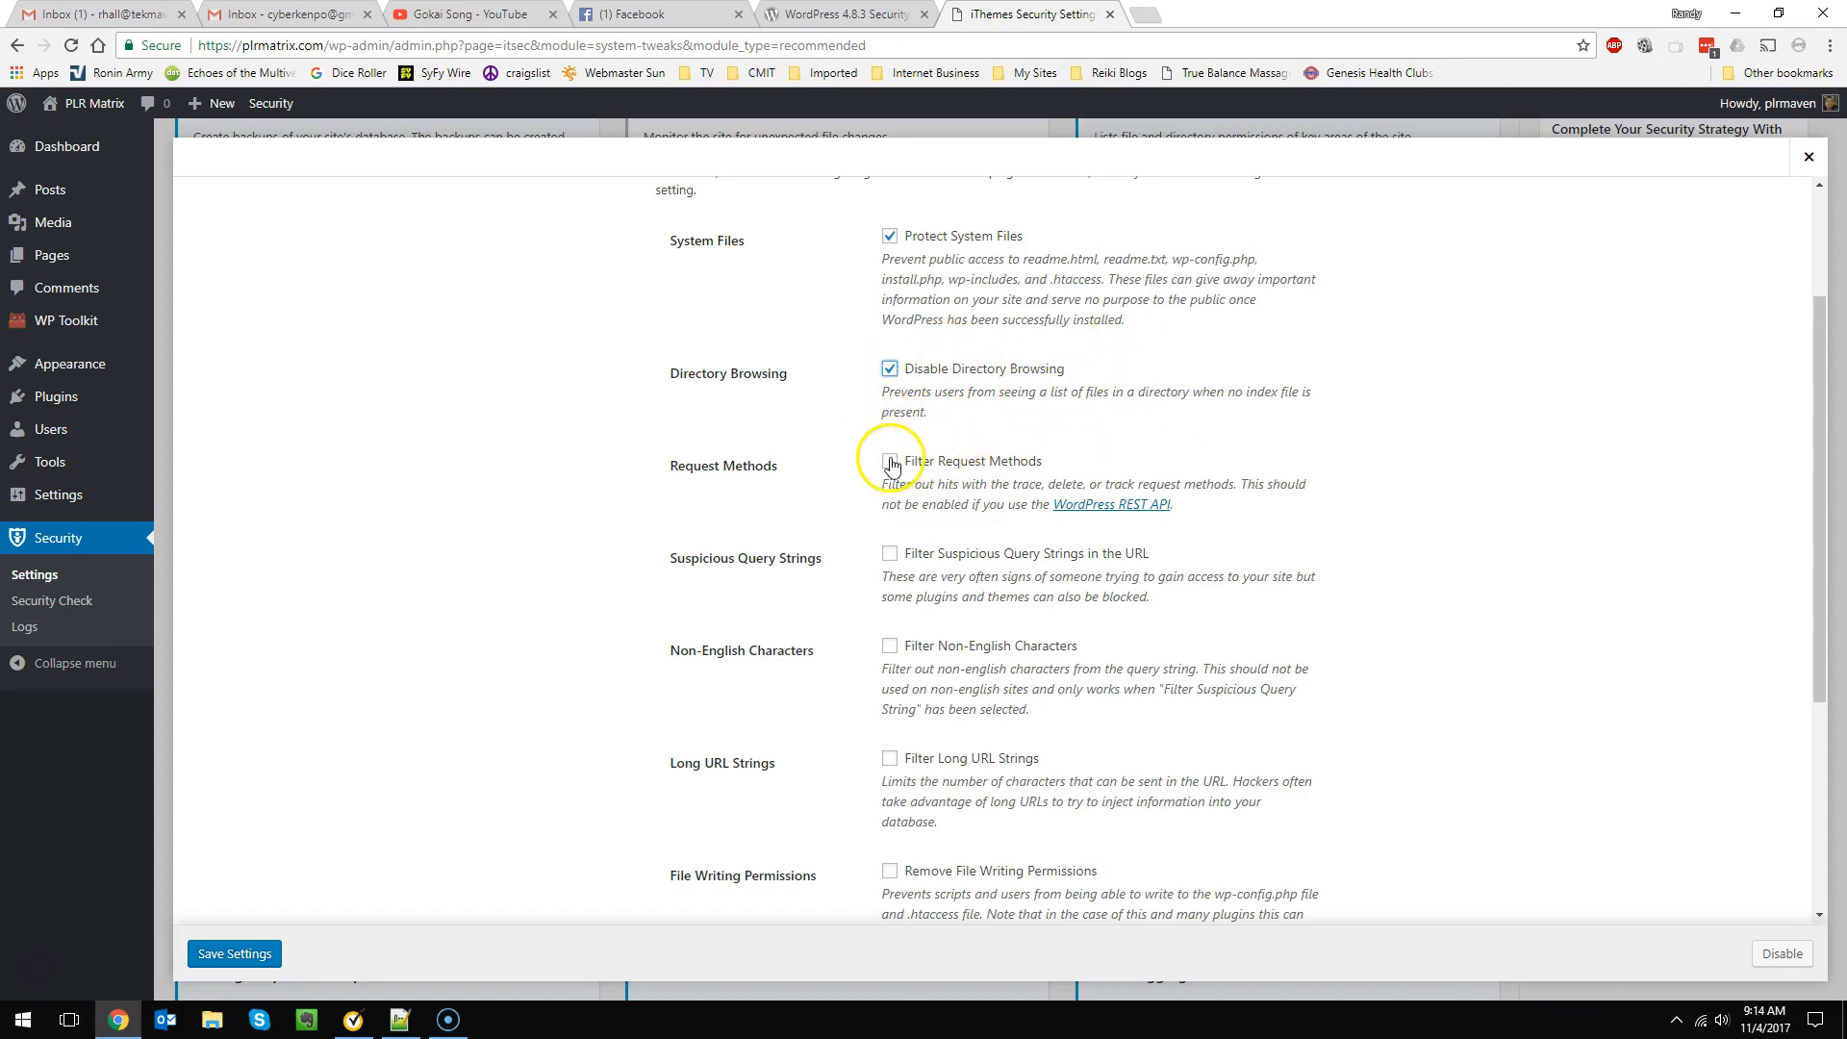
{"action": "left_click", "coordinate": [890, 554]}
{"action": "scroll", "coordinate": [789, 635], "scroll_direction": "down", "scroll_amount": 3}
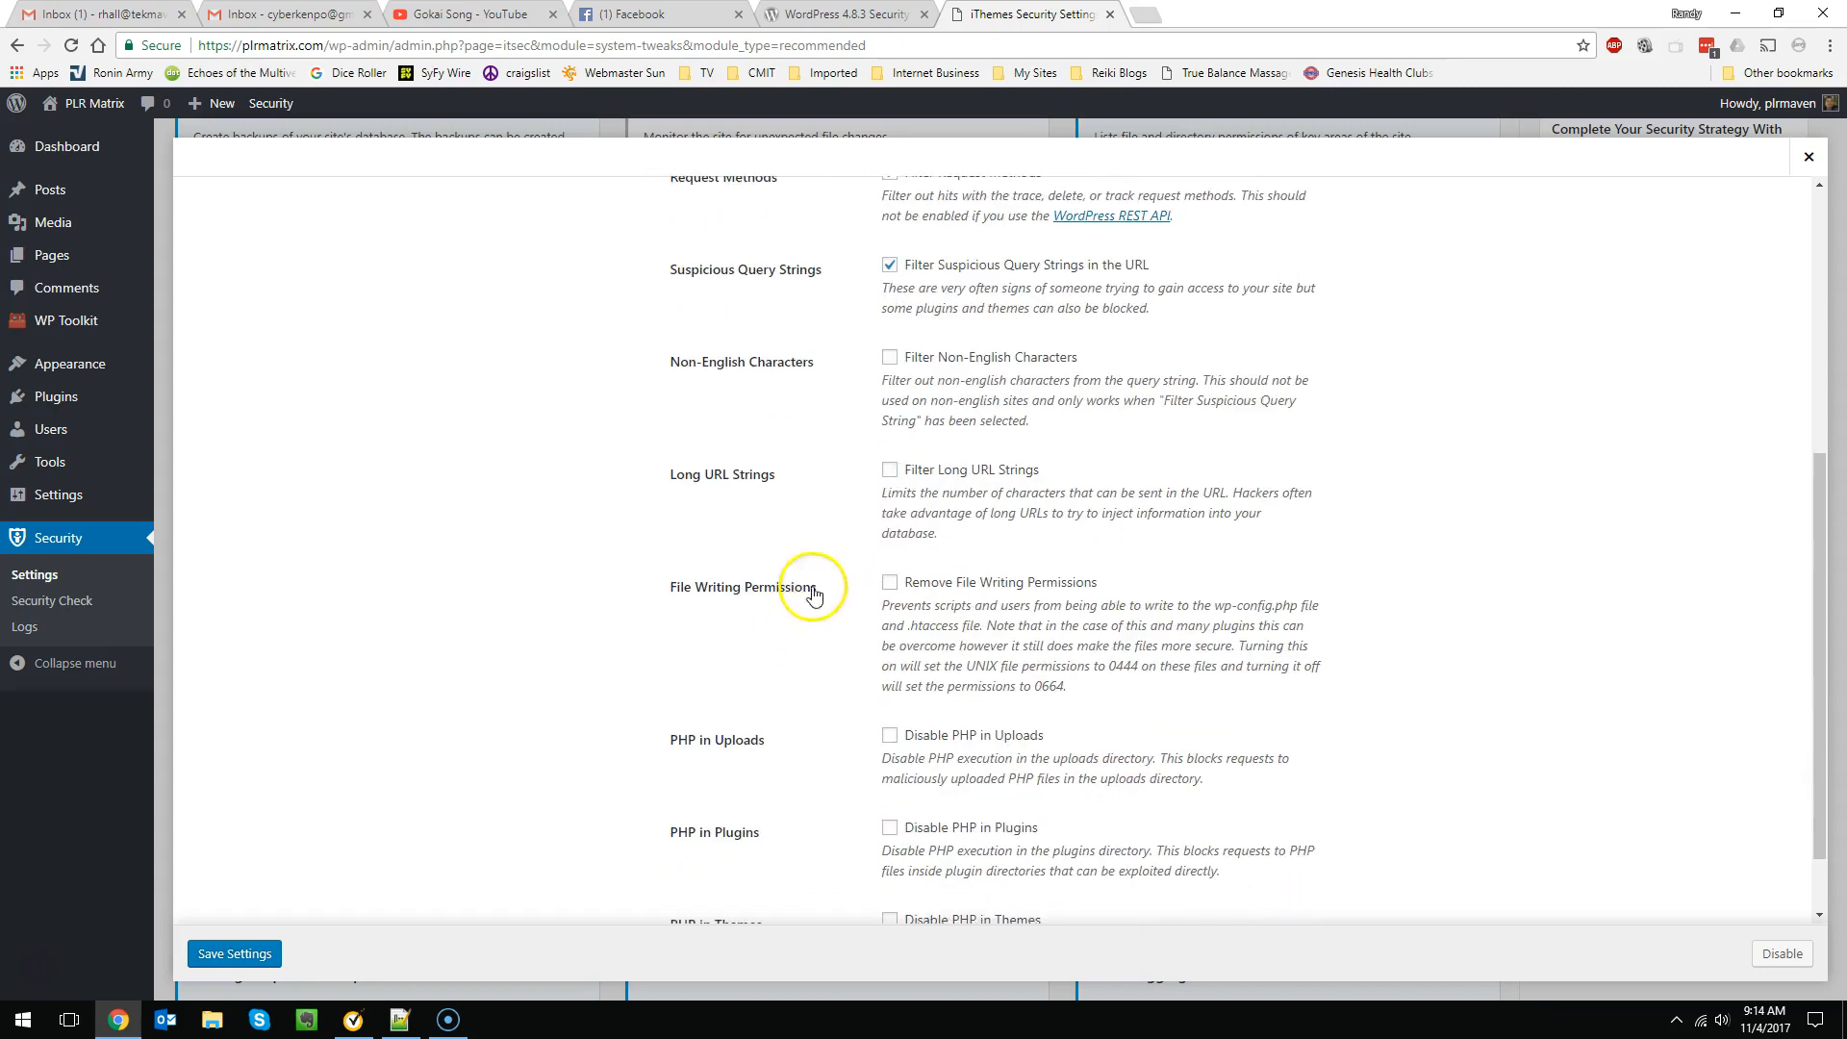
{"action": "left_click", "coordinate": [888, 470]}
{"action": "scroll", "coordinate": [897, 462], "scroll_direction": "up", "scroll_amount": 1}
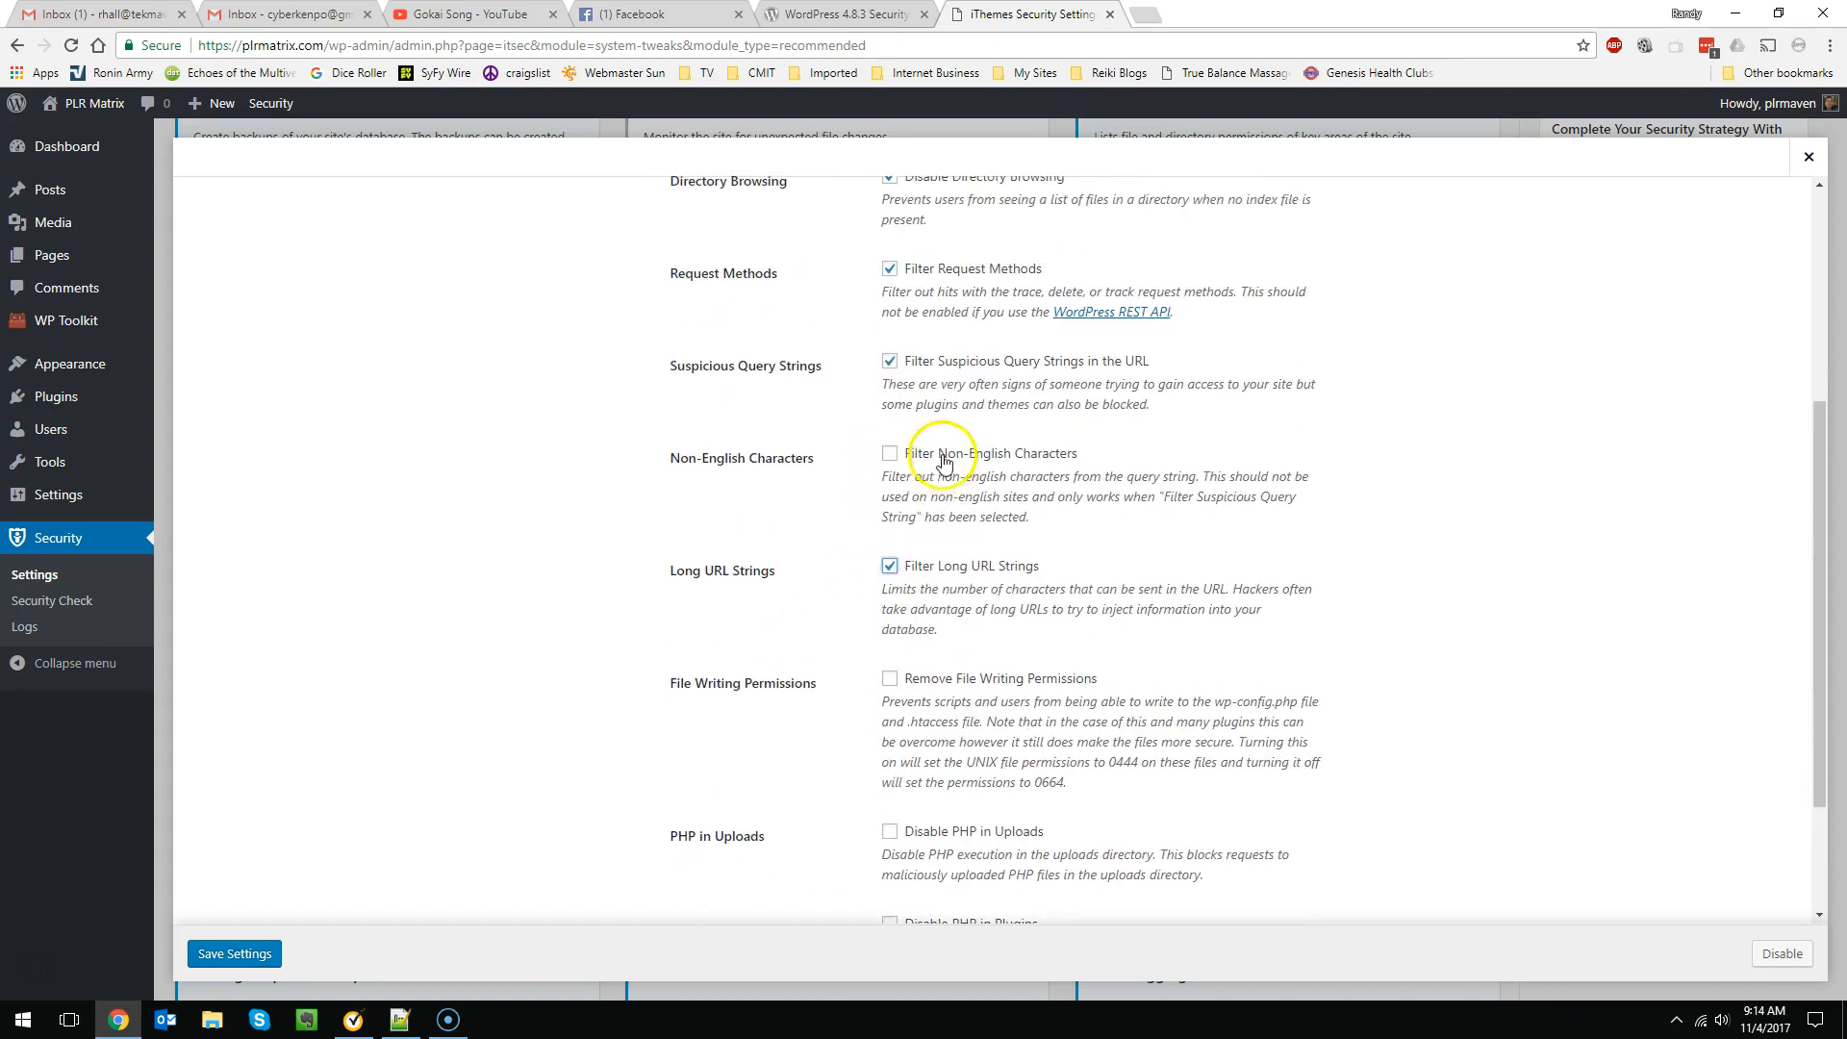
{"action": "left_click", "coordinate": [890, 454]}
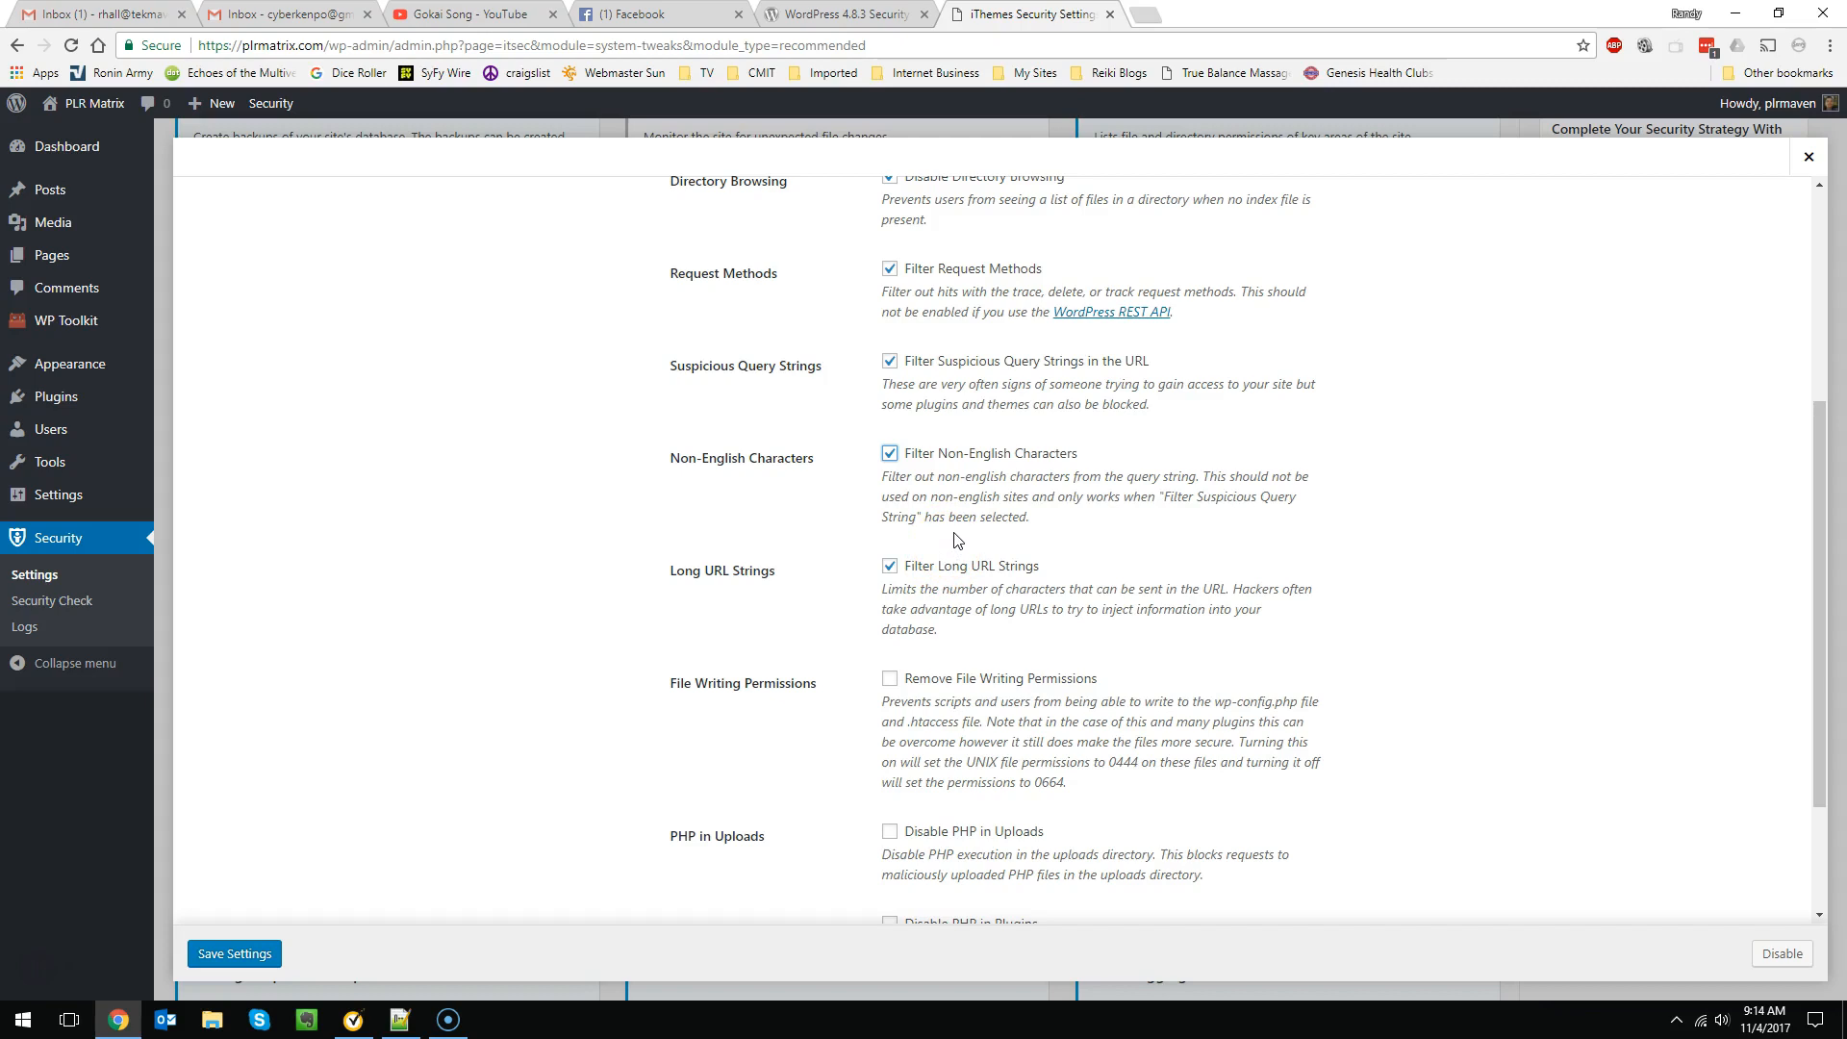
Turn on Remove File Writing Permissions in System Tweaks and highlight wp-config.php in its description.
{"action": "scroll", "coordinate": [972, 484], "scroll_direction": "down", "scroll_amount": 2}
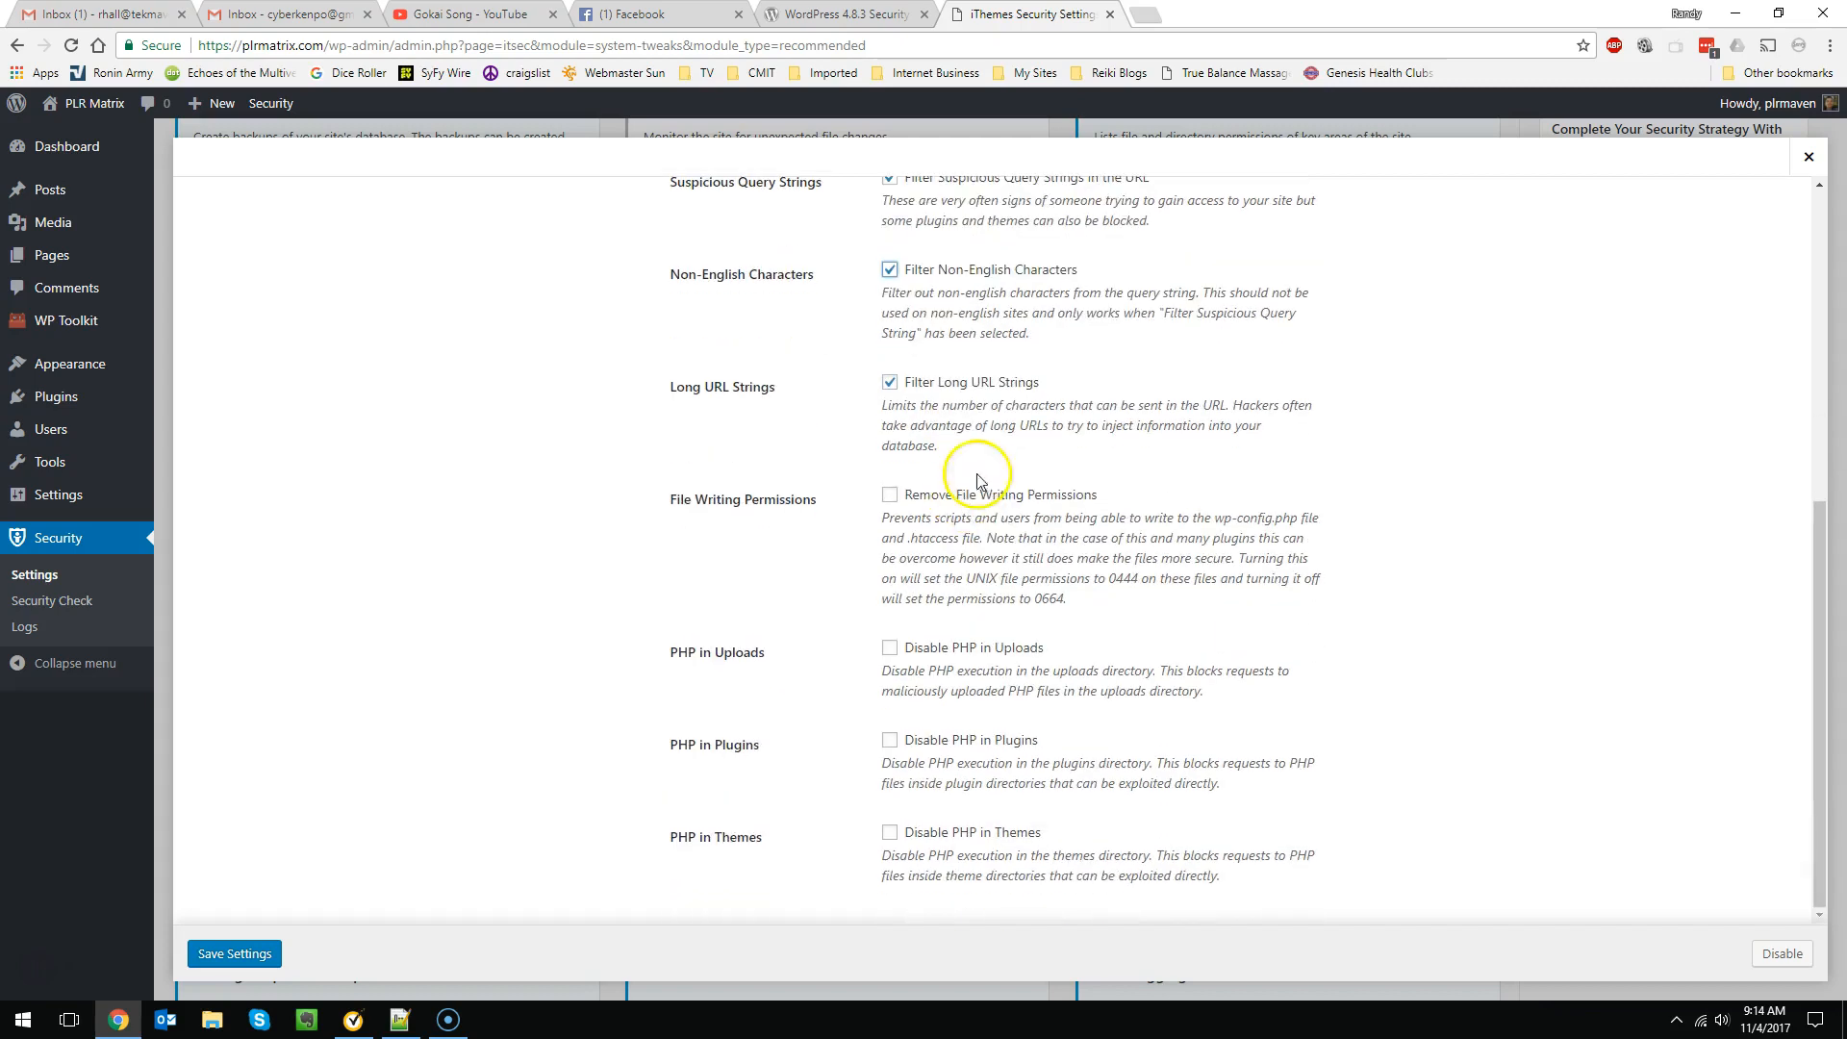
{"action": "scroll", "coordinate": [986, 269], "scroll_direction": "up", "scroll_amount": 2}
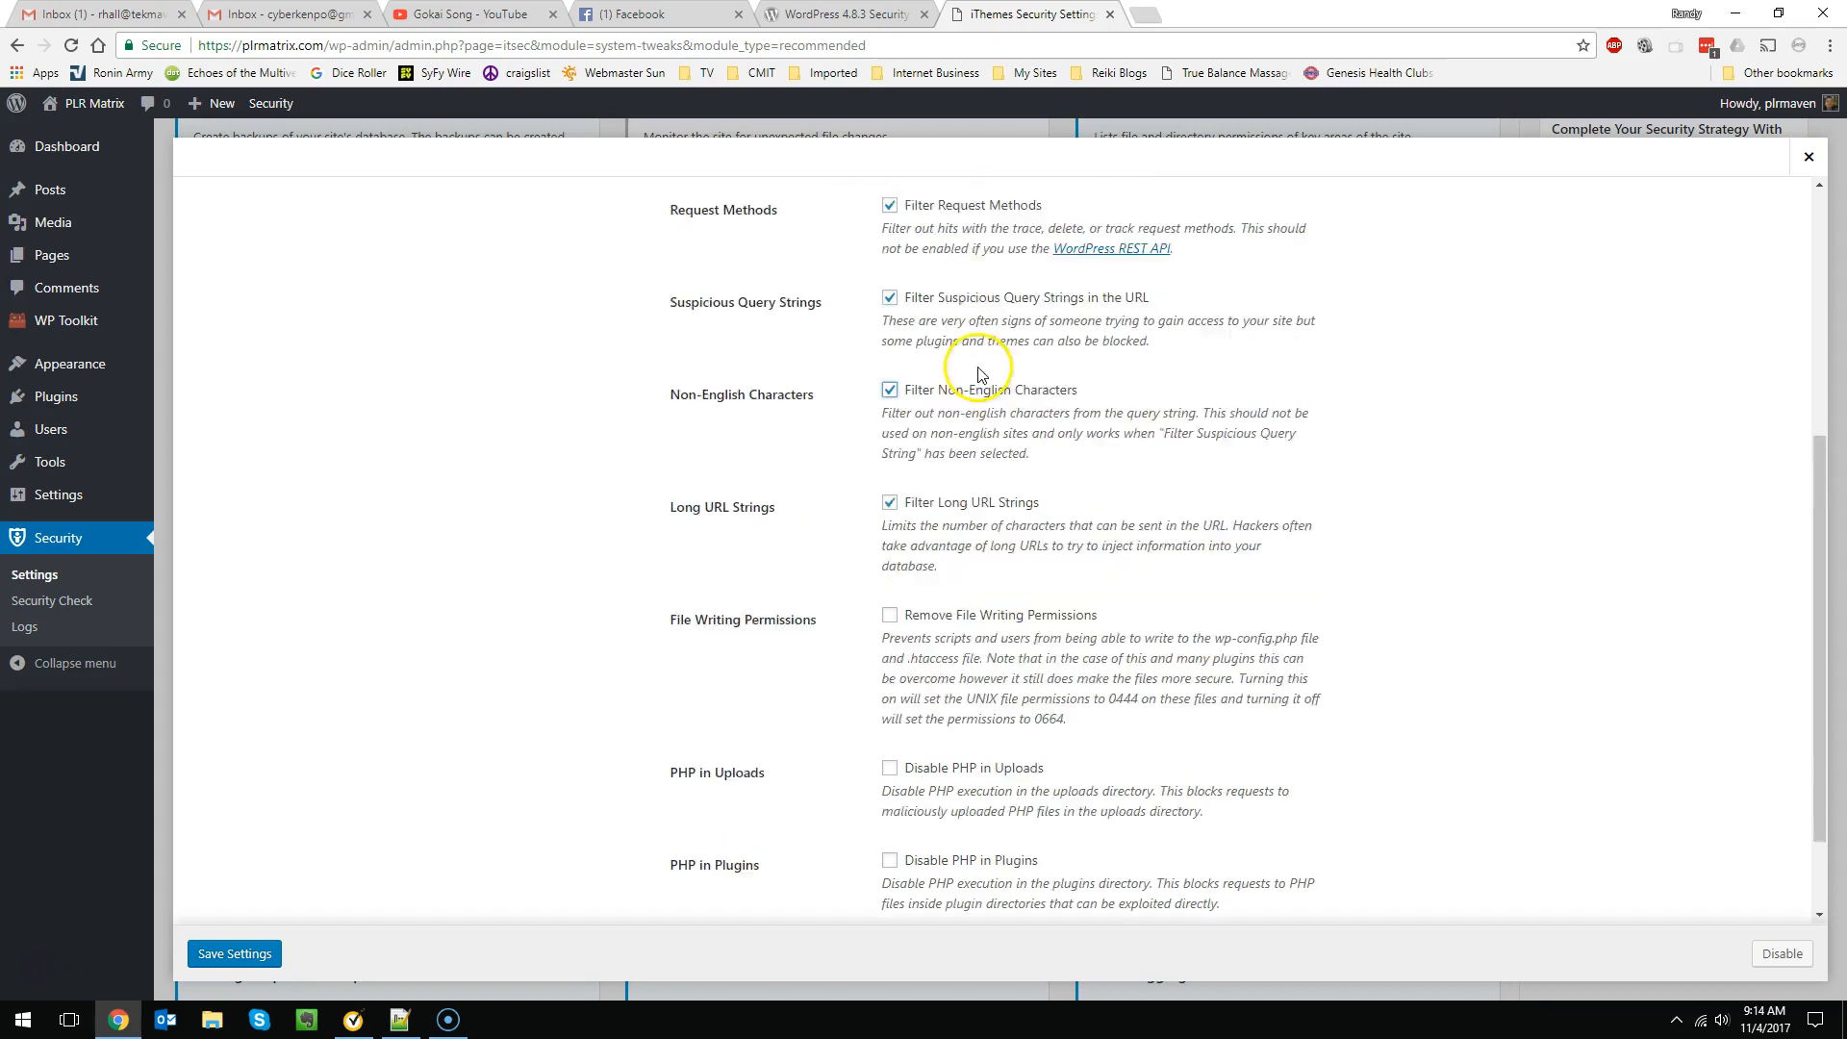
{"action": "scroll", "coordinate": [957, 363], "scroll_direction": "down", "scroll_amount": 2}
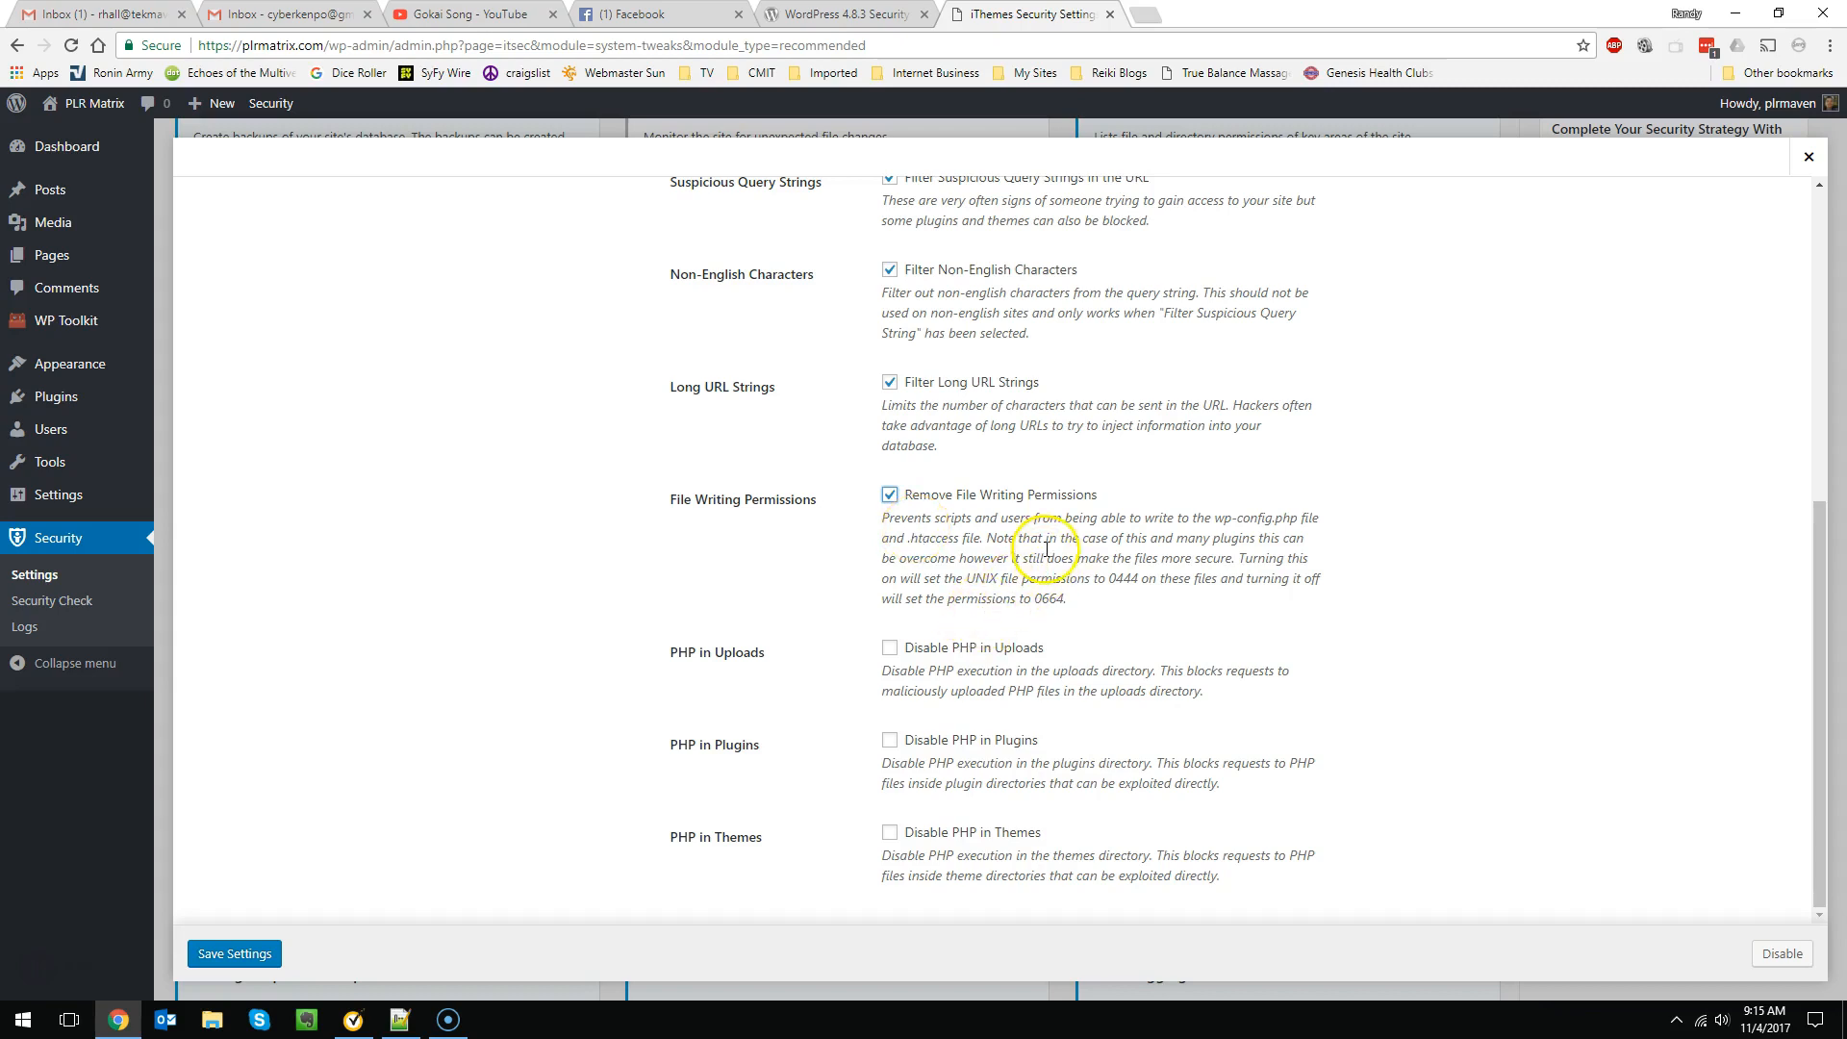
{"action": "left_click_drag", "start_coordinate": [1214, 521], "coordinate": [1299, 523]}
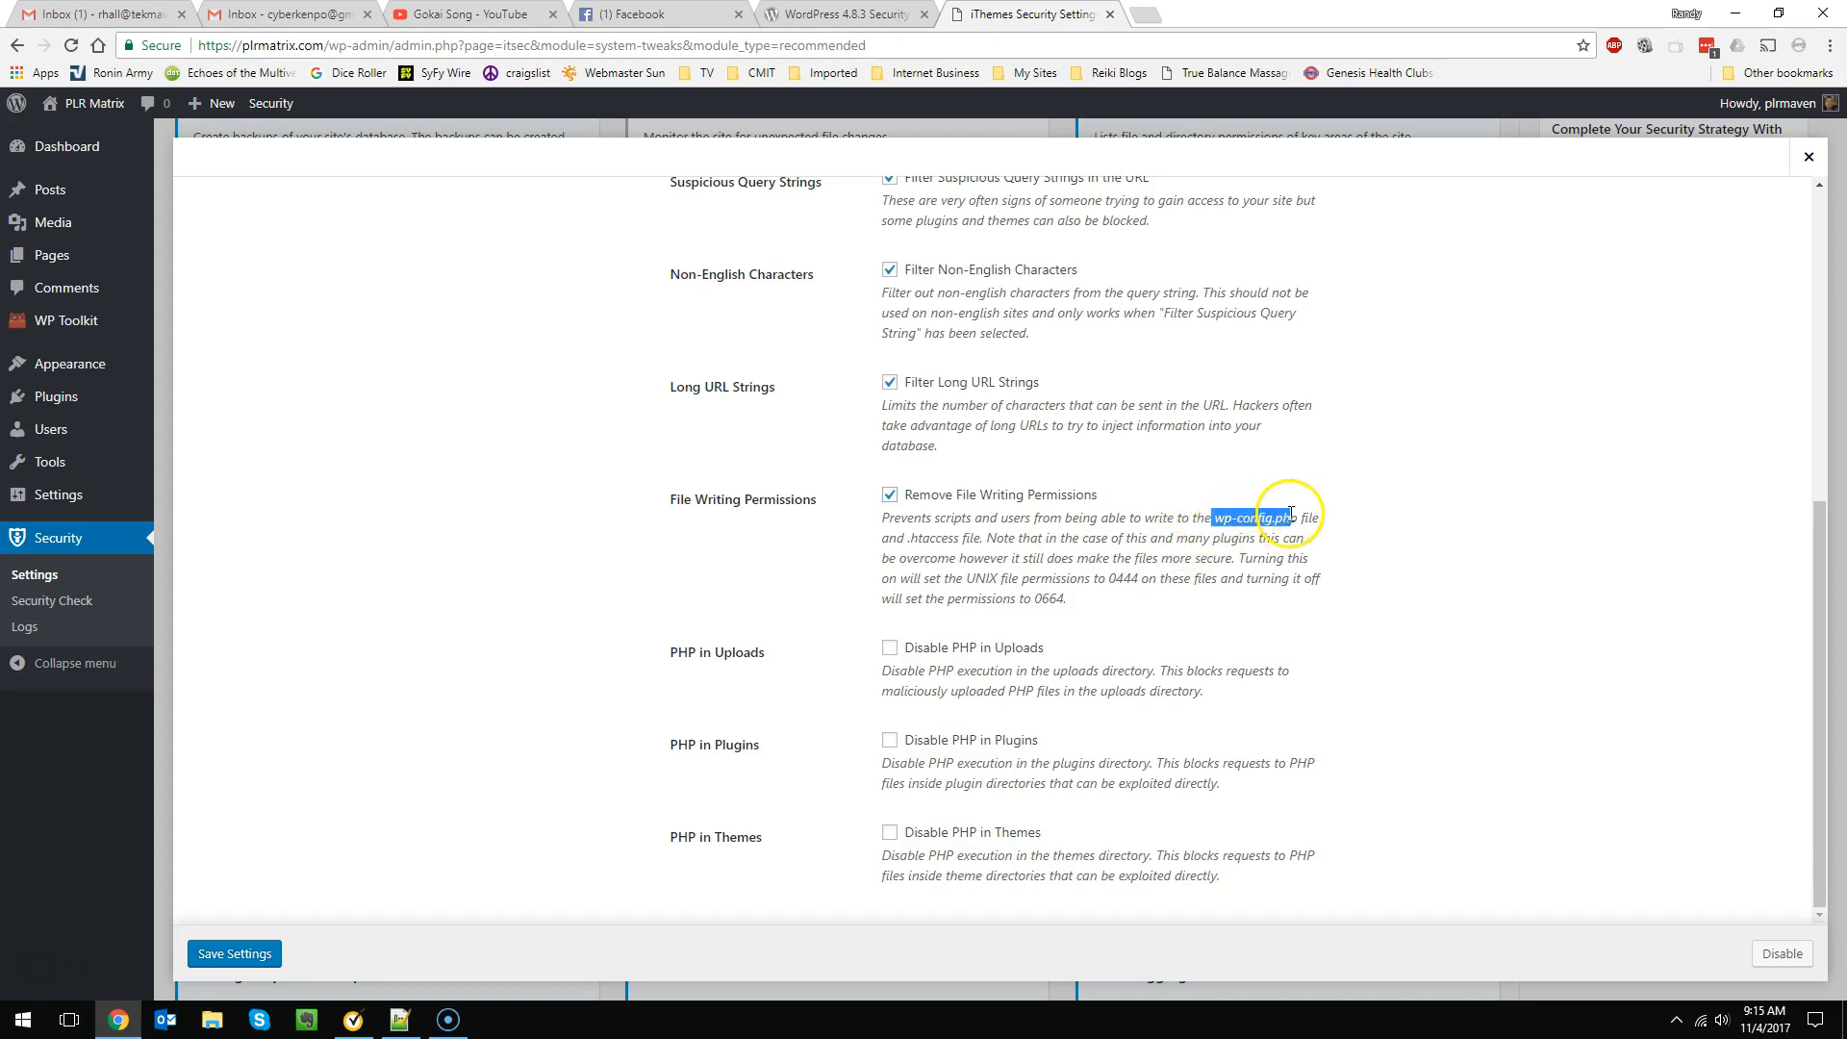
Turn on Disable PHP in Uploads in the System Tweaks settings and save them.
{"action": "left_click", "coordinate": [1099, 561]}
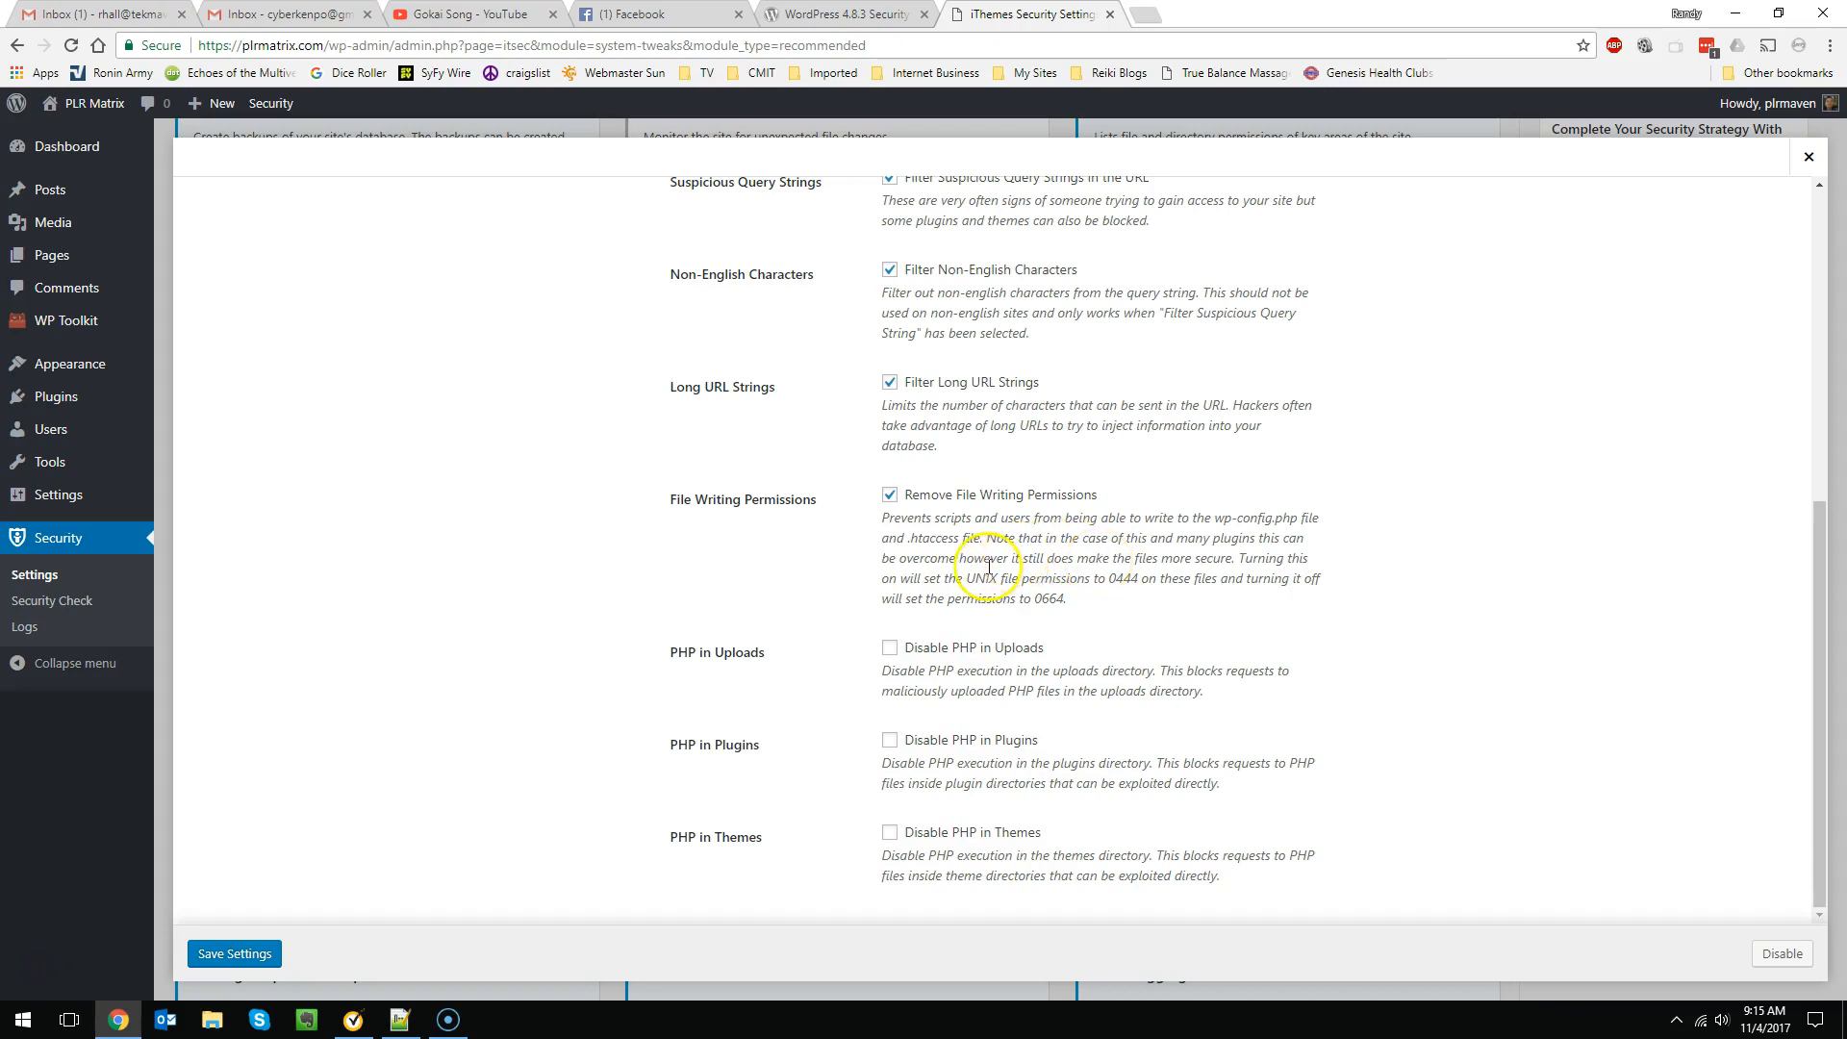
{"action": "left_click", "coordinate": [889, 648]}
{"action": "left_click", "coordinate": [246, 955]}
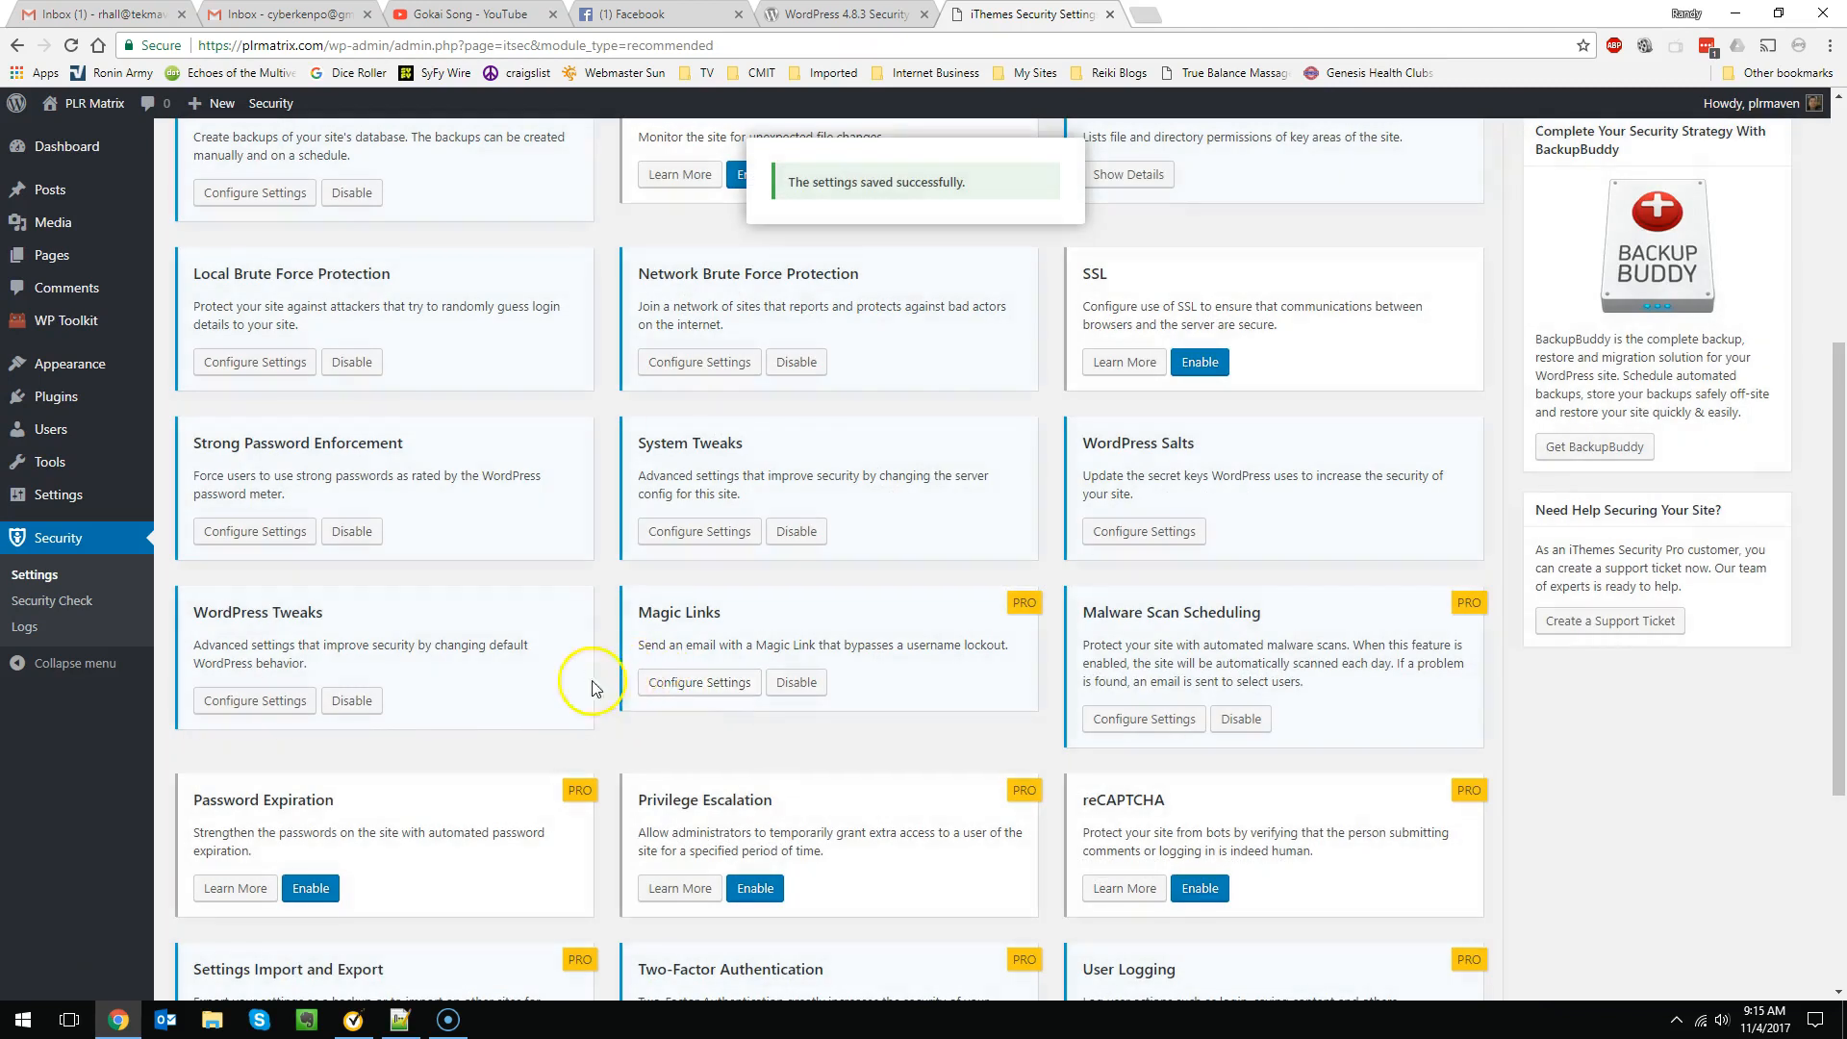
In the WordPress Tweaks module settings, turn on Reduce Comment Spam and set XML-RPC to Disable XML-RPC (recommended).
{"action": "left_click", "coordinate": [285, 703]}
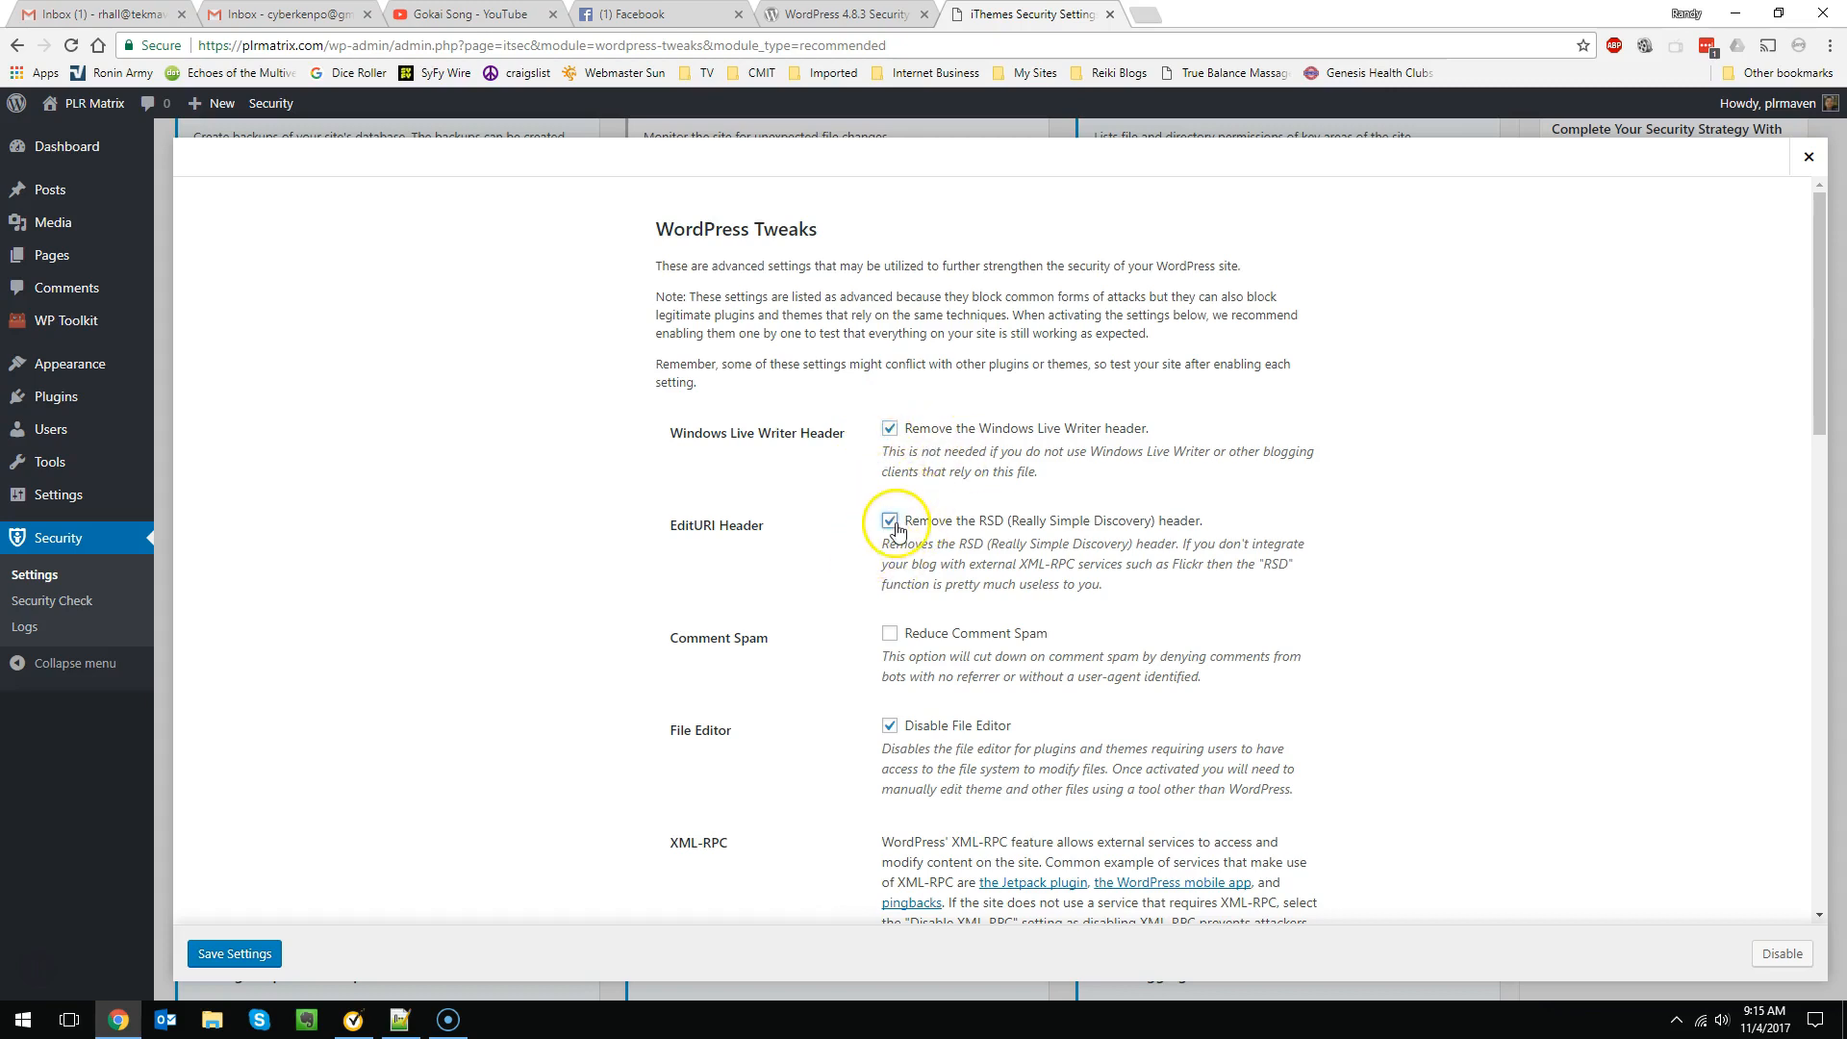
{"action": "left_click", "coordinate": [891, 635]}
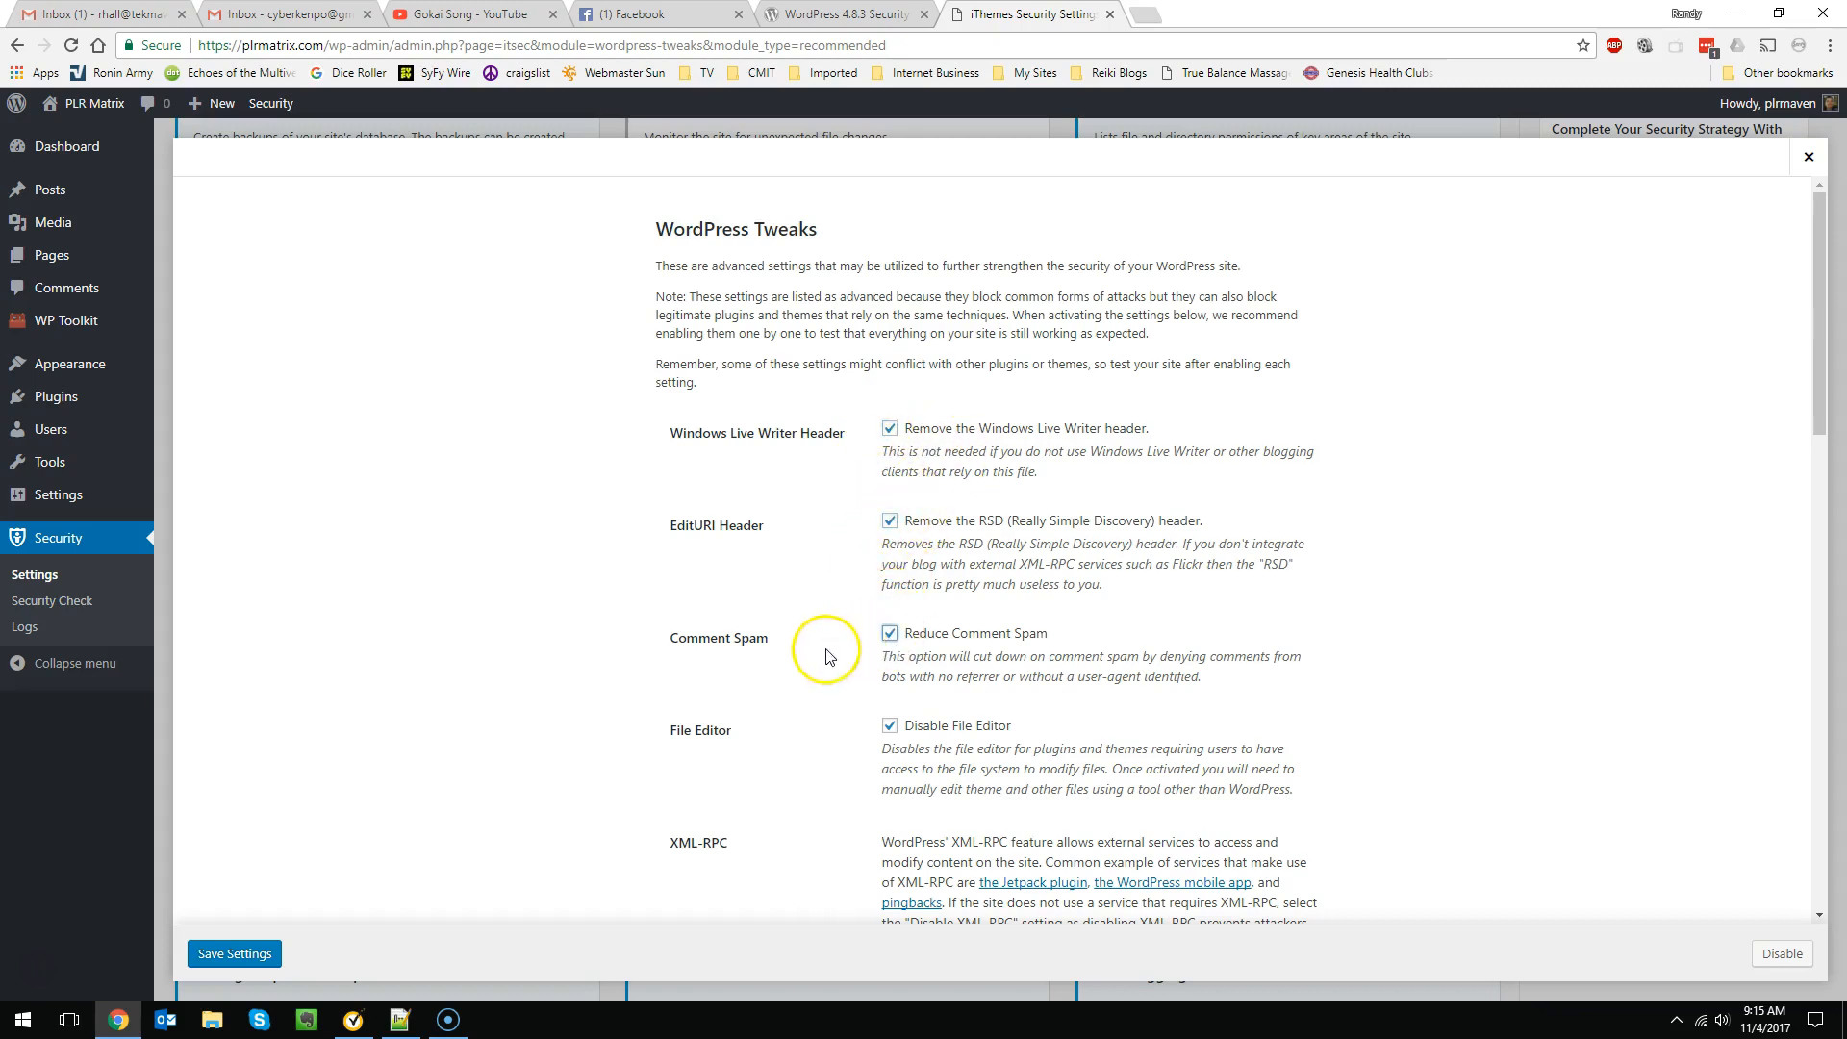
{"action": "scroll", "coordinate": [826, 656], "scroll_direction": "down", "scroll_amount": 2}
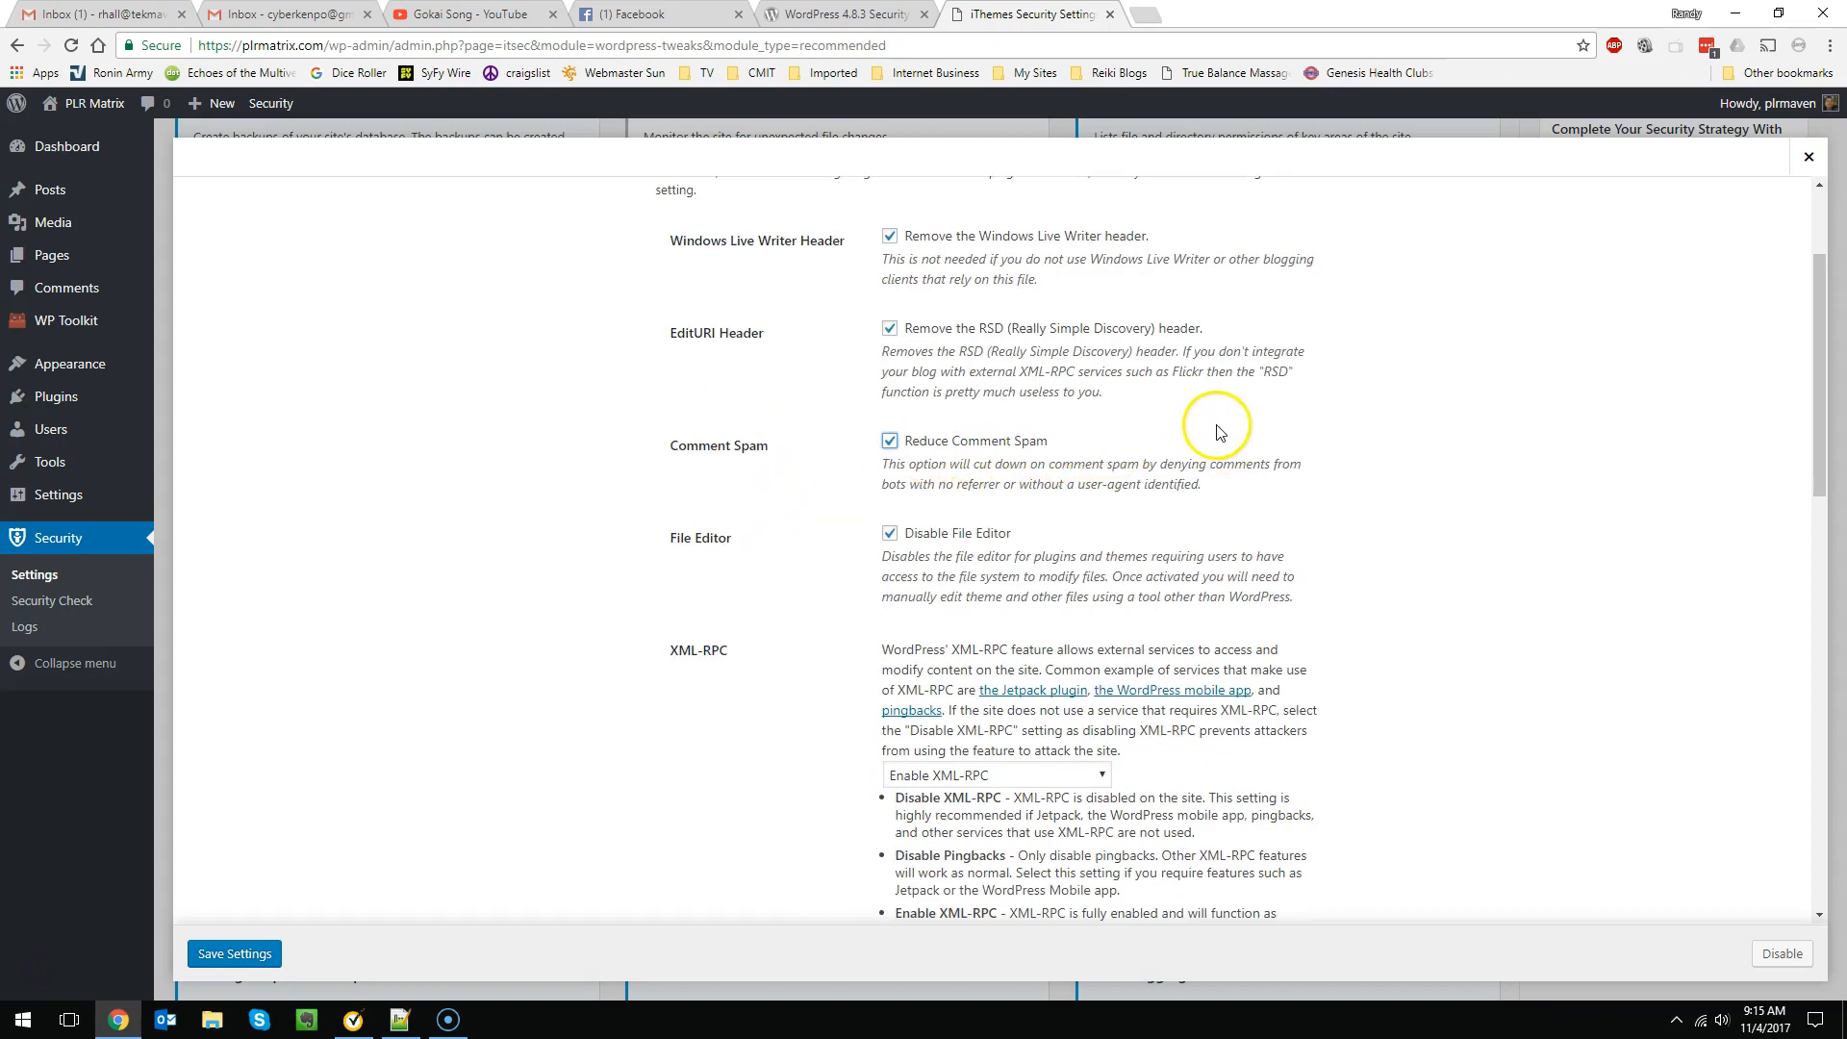
{"action": "scroll", "coordinate": [770, 489], "scroll_direction": "down", "scroll_amount": 1}
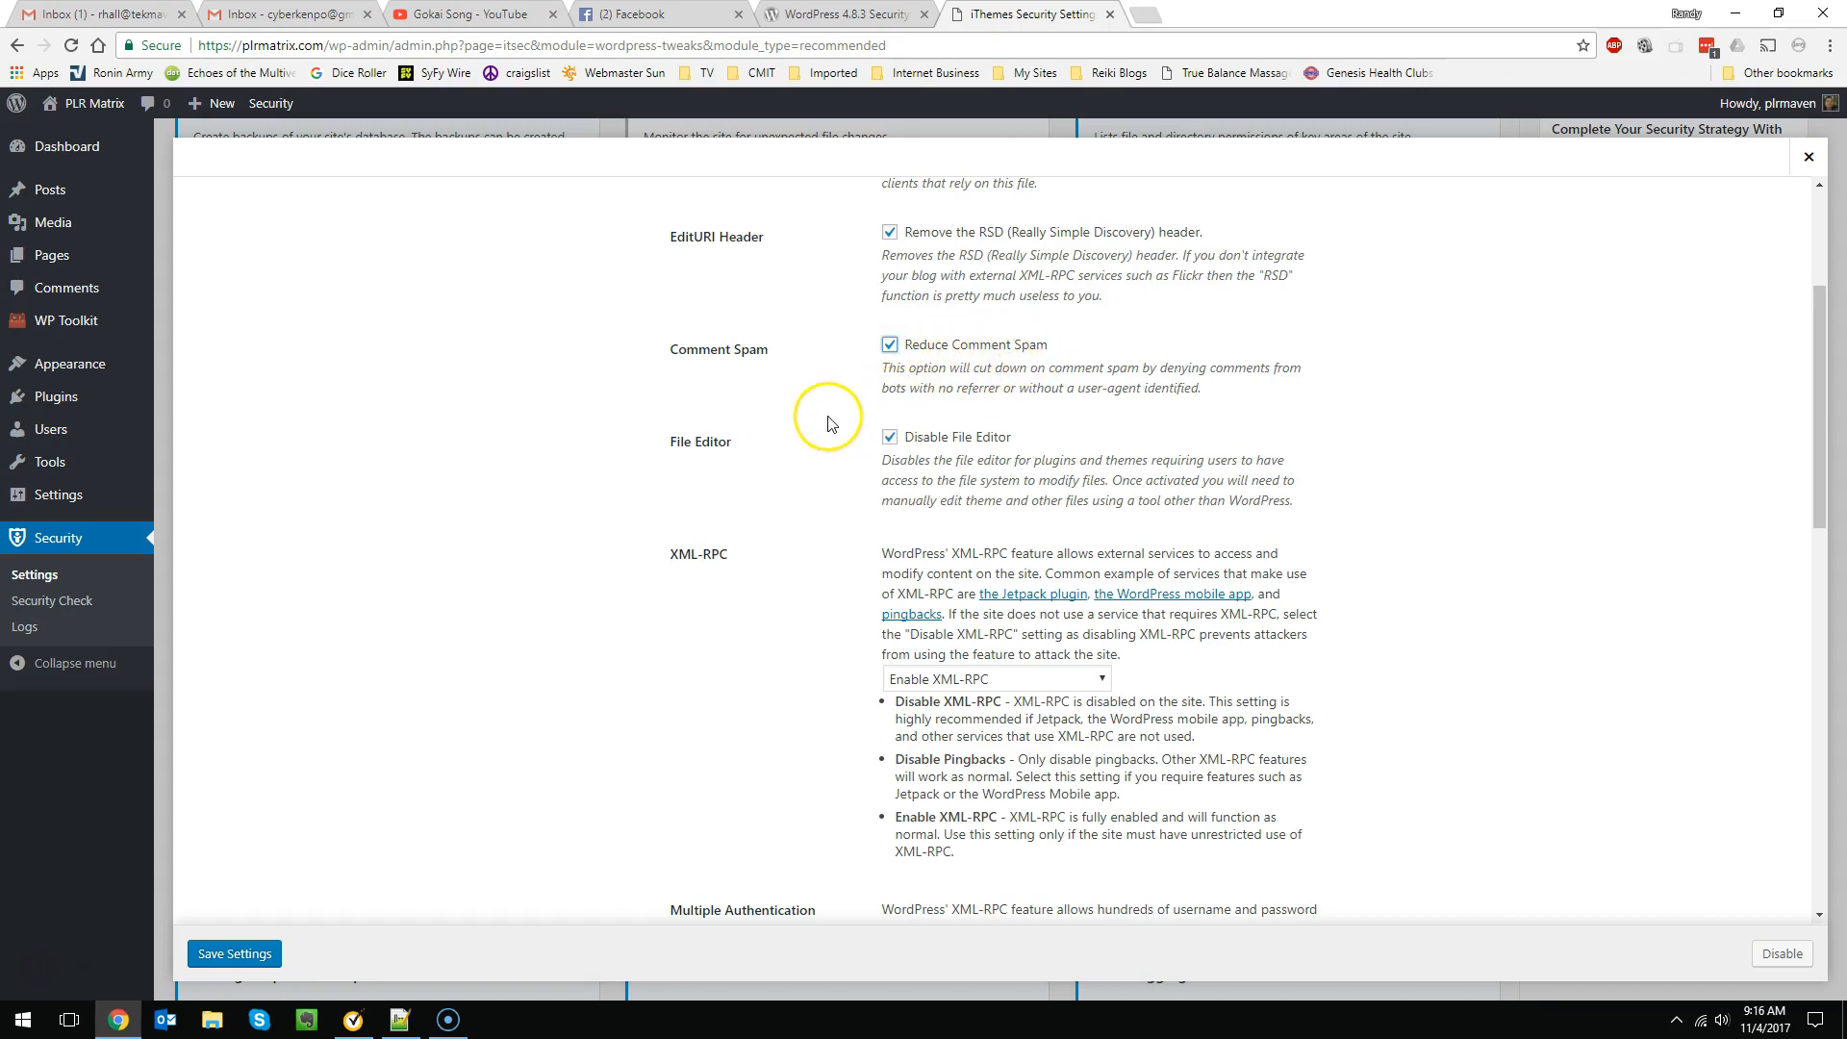
{"action": "scroll", "coordinate": [811, 453], "scroll_direction": "down", "scroll_amount": 2}
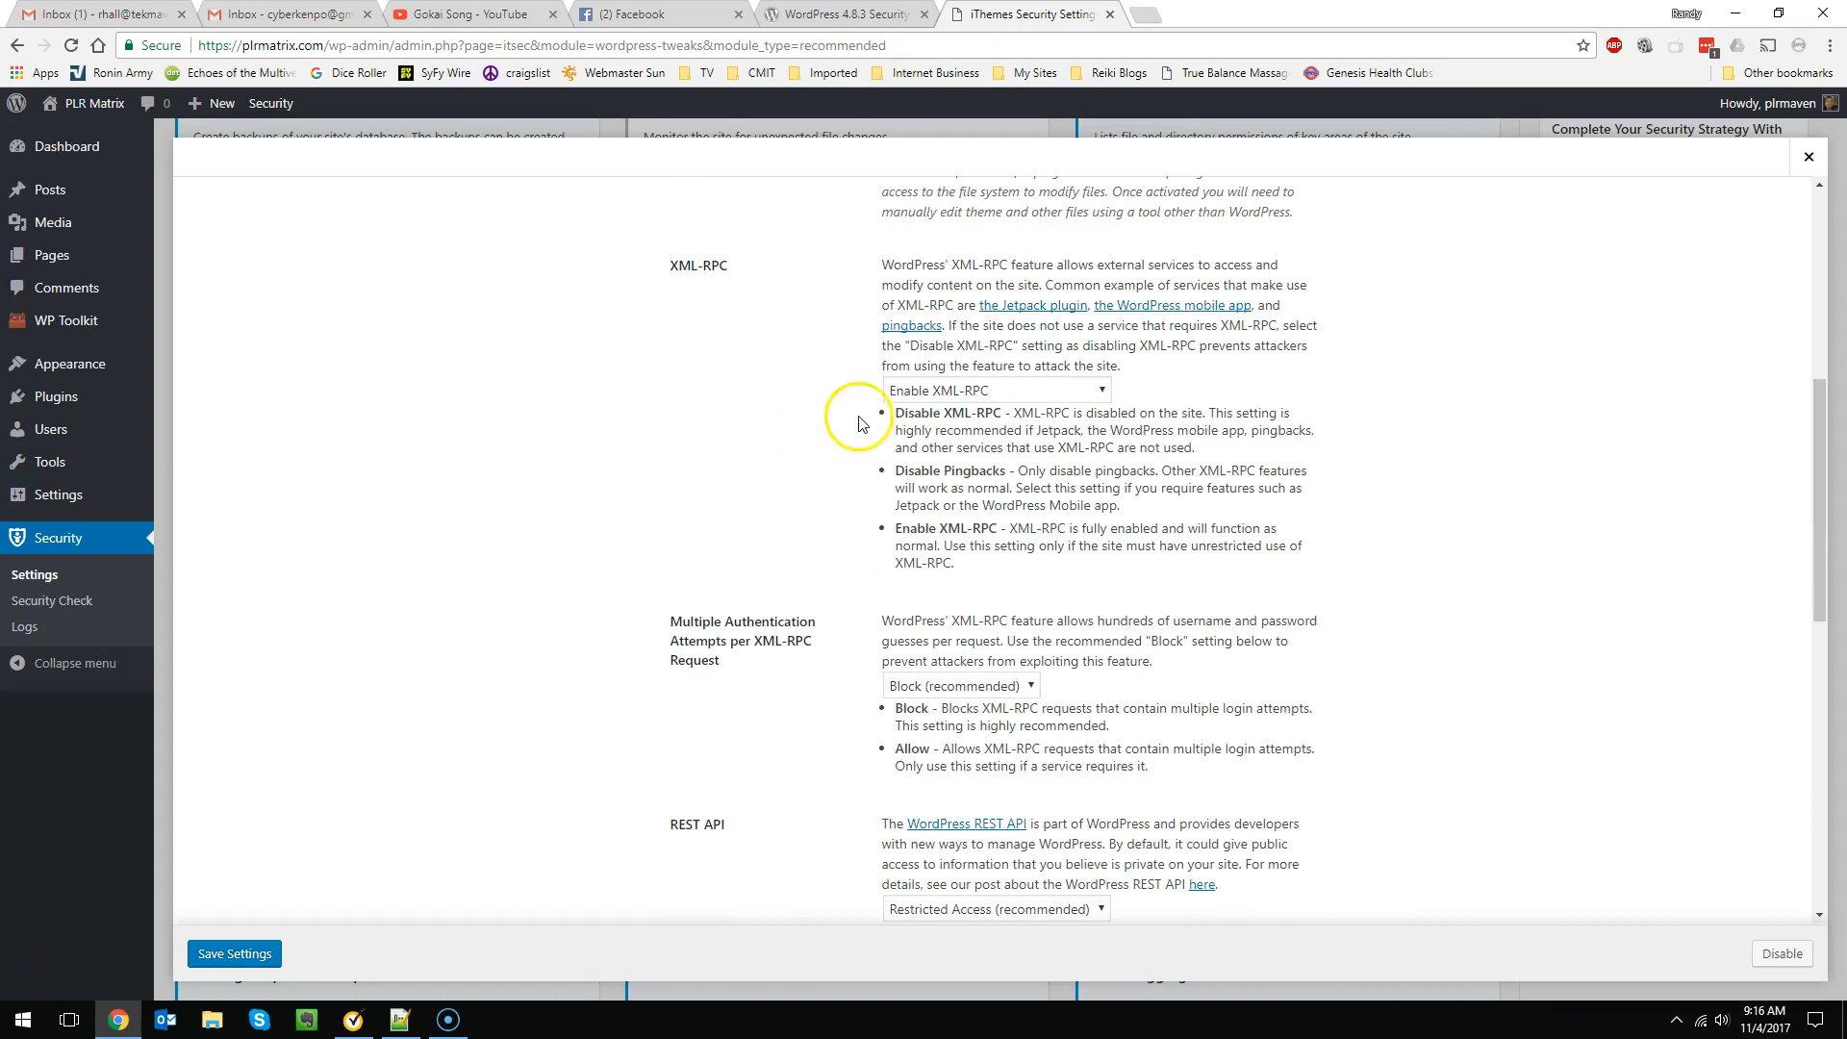
{"action": "left_click", "coordinate": [938, 486]}
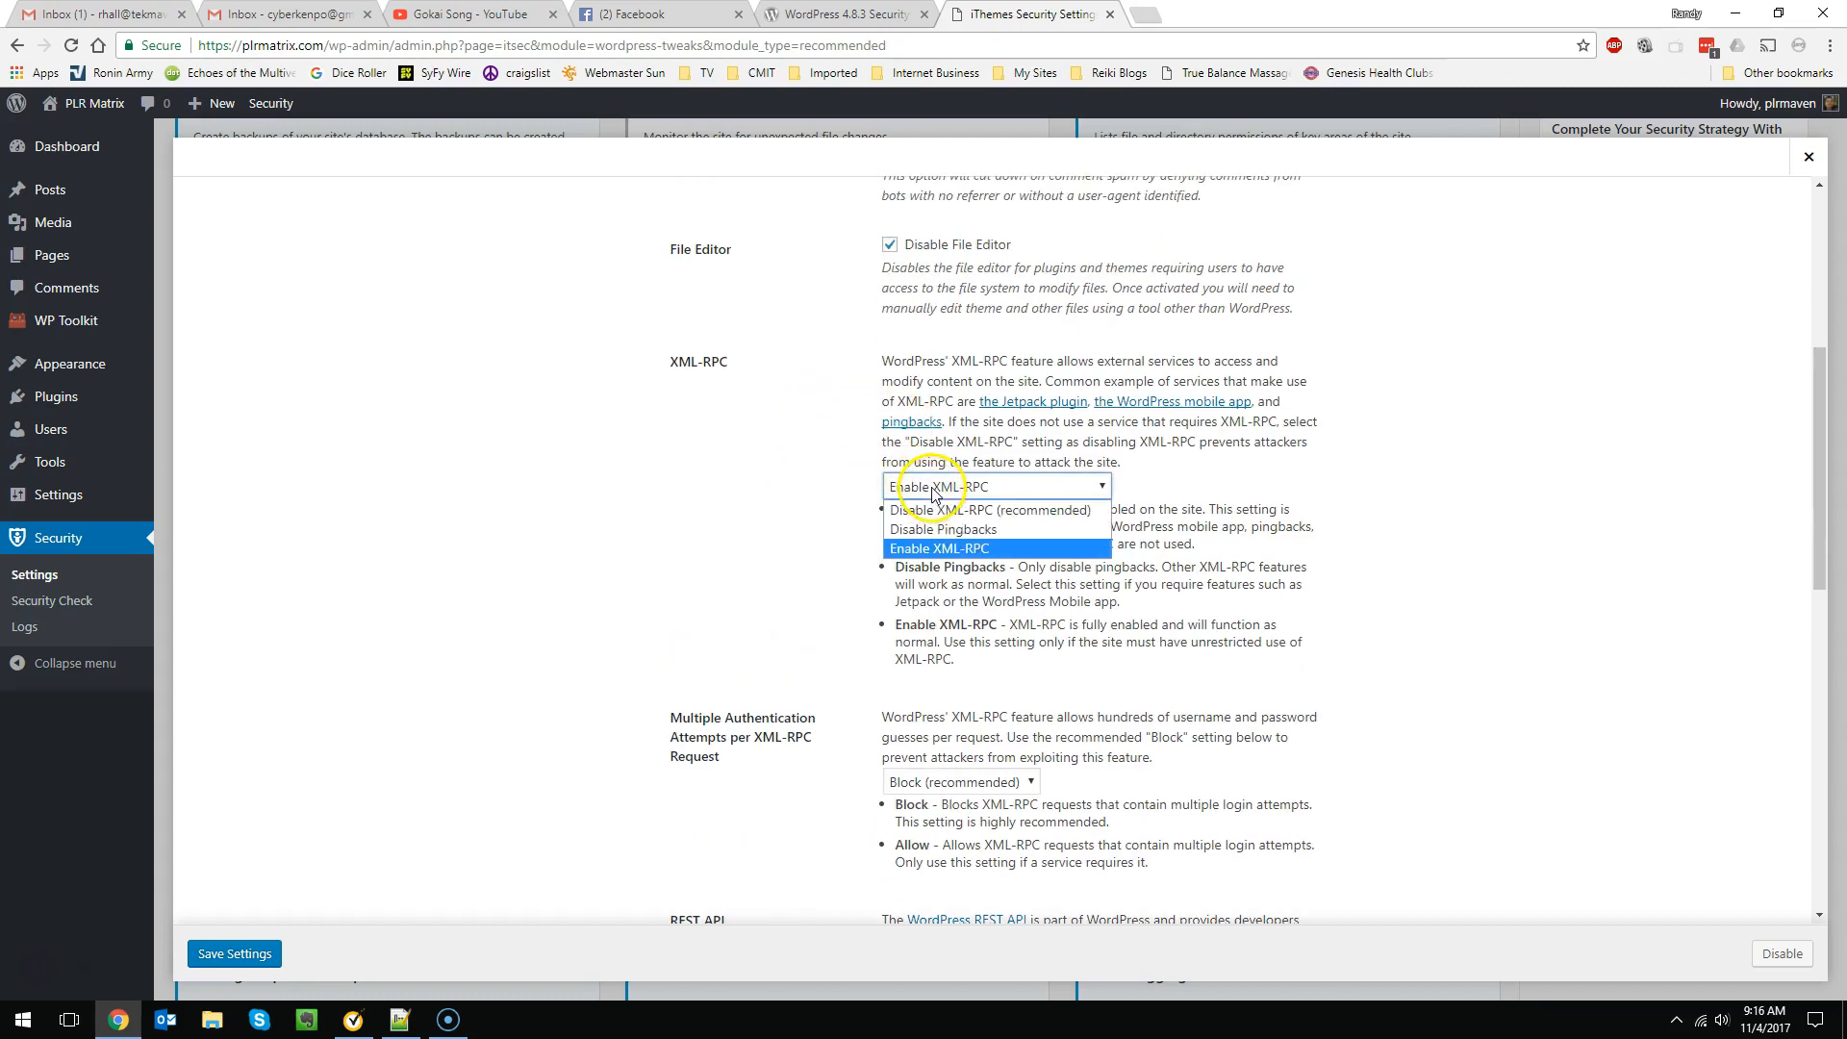
{"action": "left_click", "coordinate": [1008, 513]}
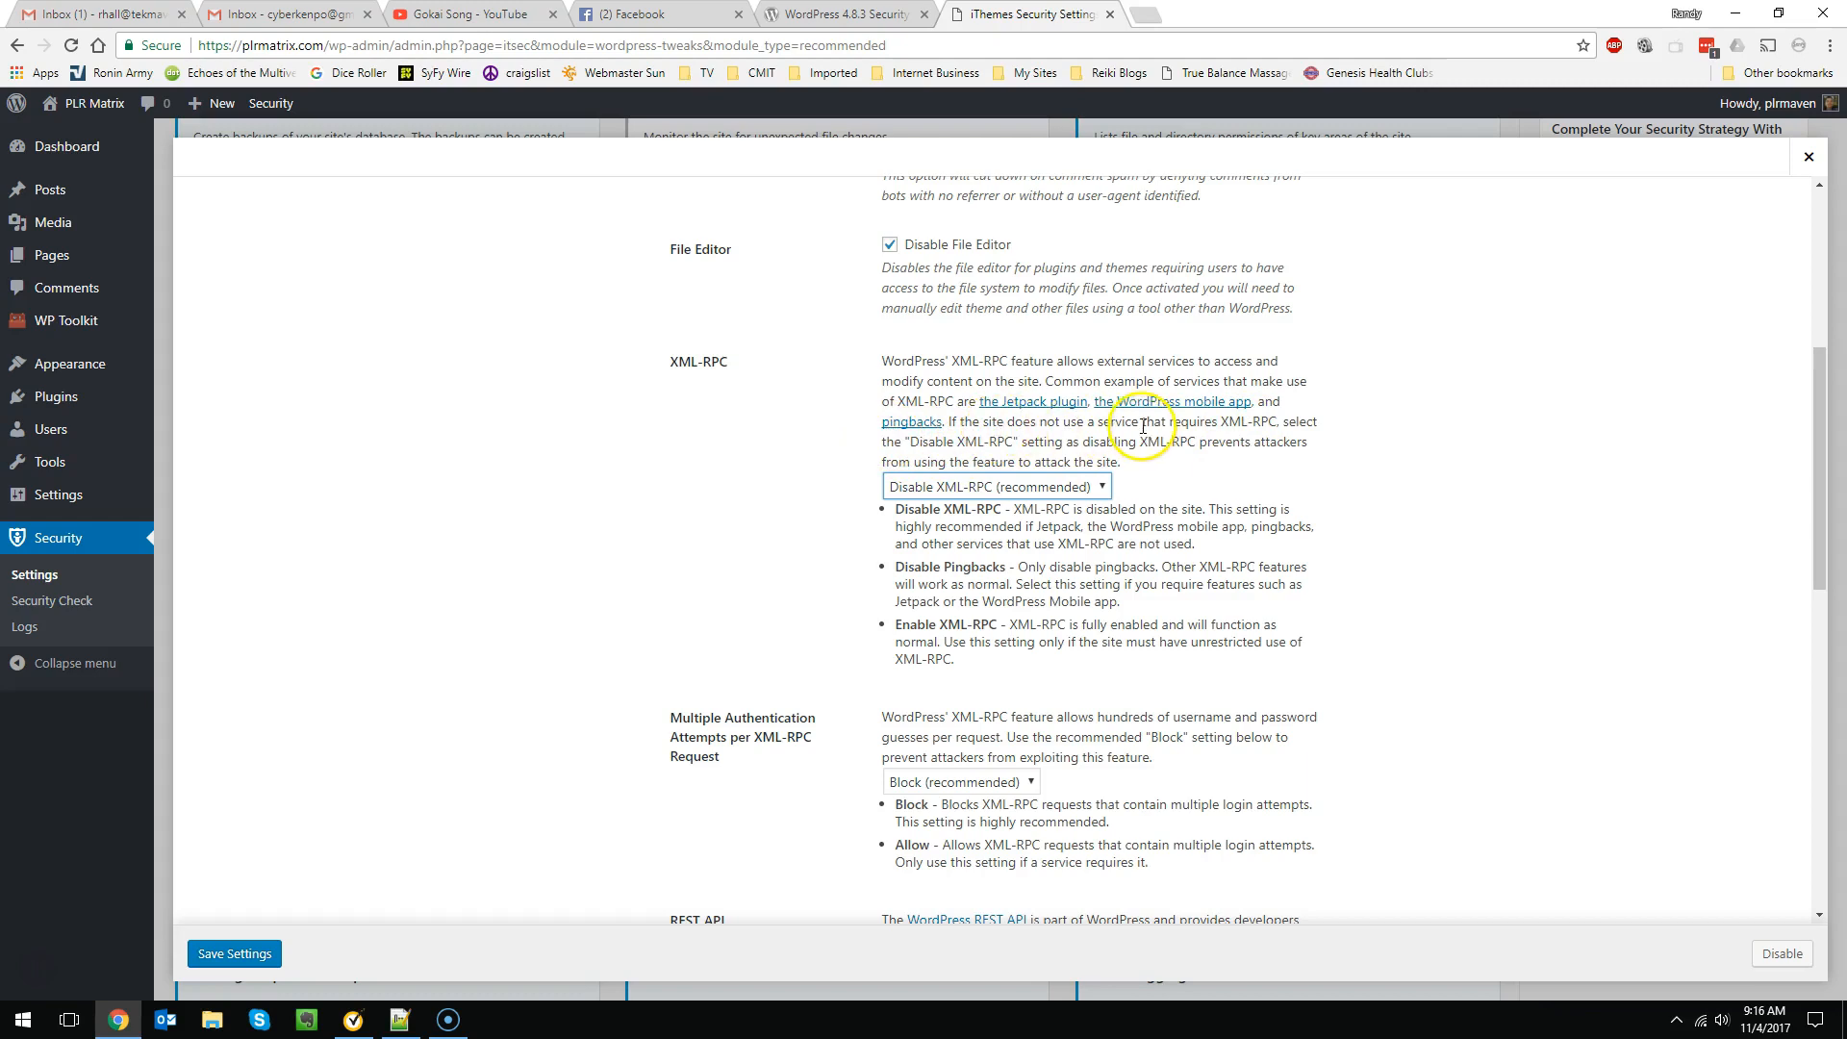
In WordPress Tweaks, turn on disabling login error messages, disabling author pages for users with a post count of 0, and tabnapping protection.
{"action": "scroll", "coordinate": [1242, 500], "scroll_direction": "down", "scroll_amount": 3}
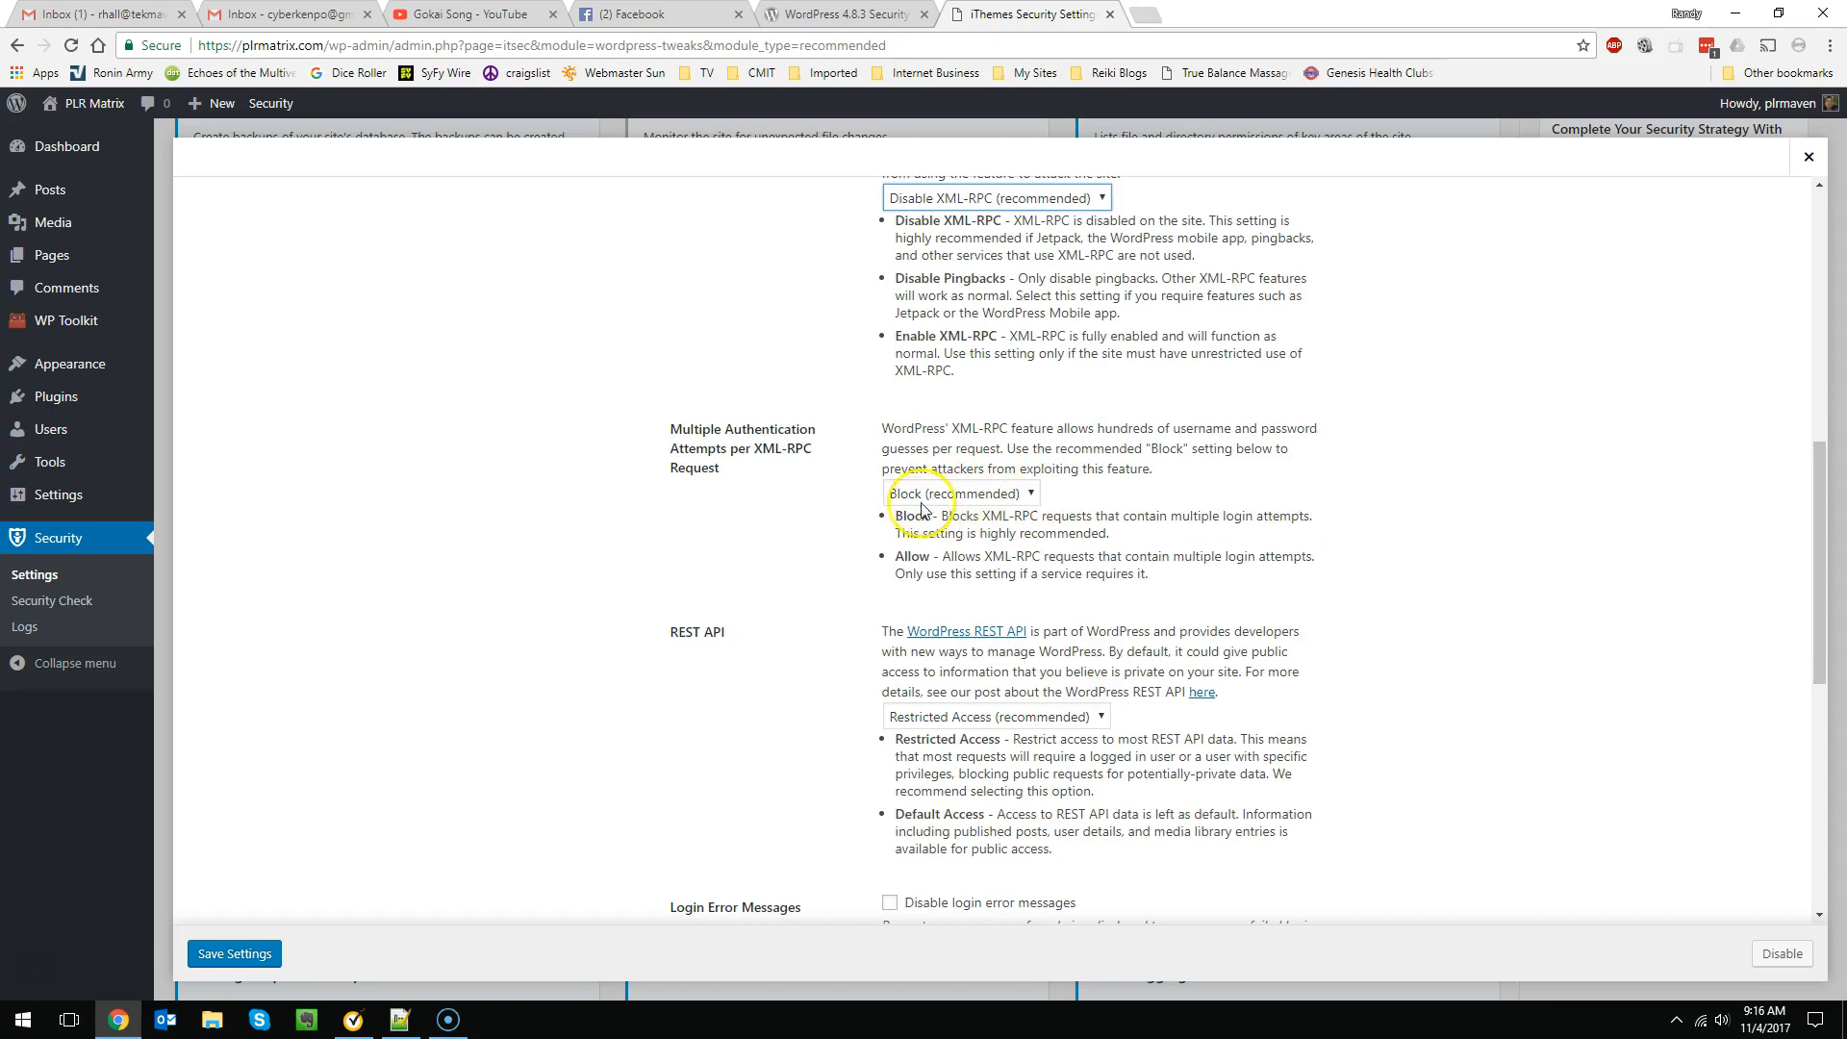
{"action": "scroll", "coordinate": [1182, 484], "scroll_direction": "down", "scroll_amount": 2}
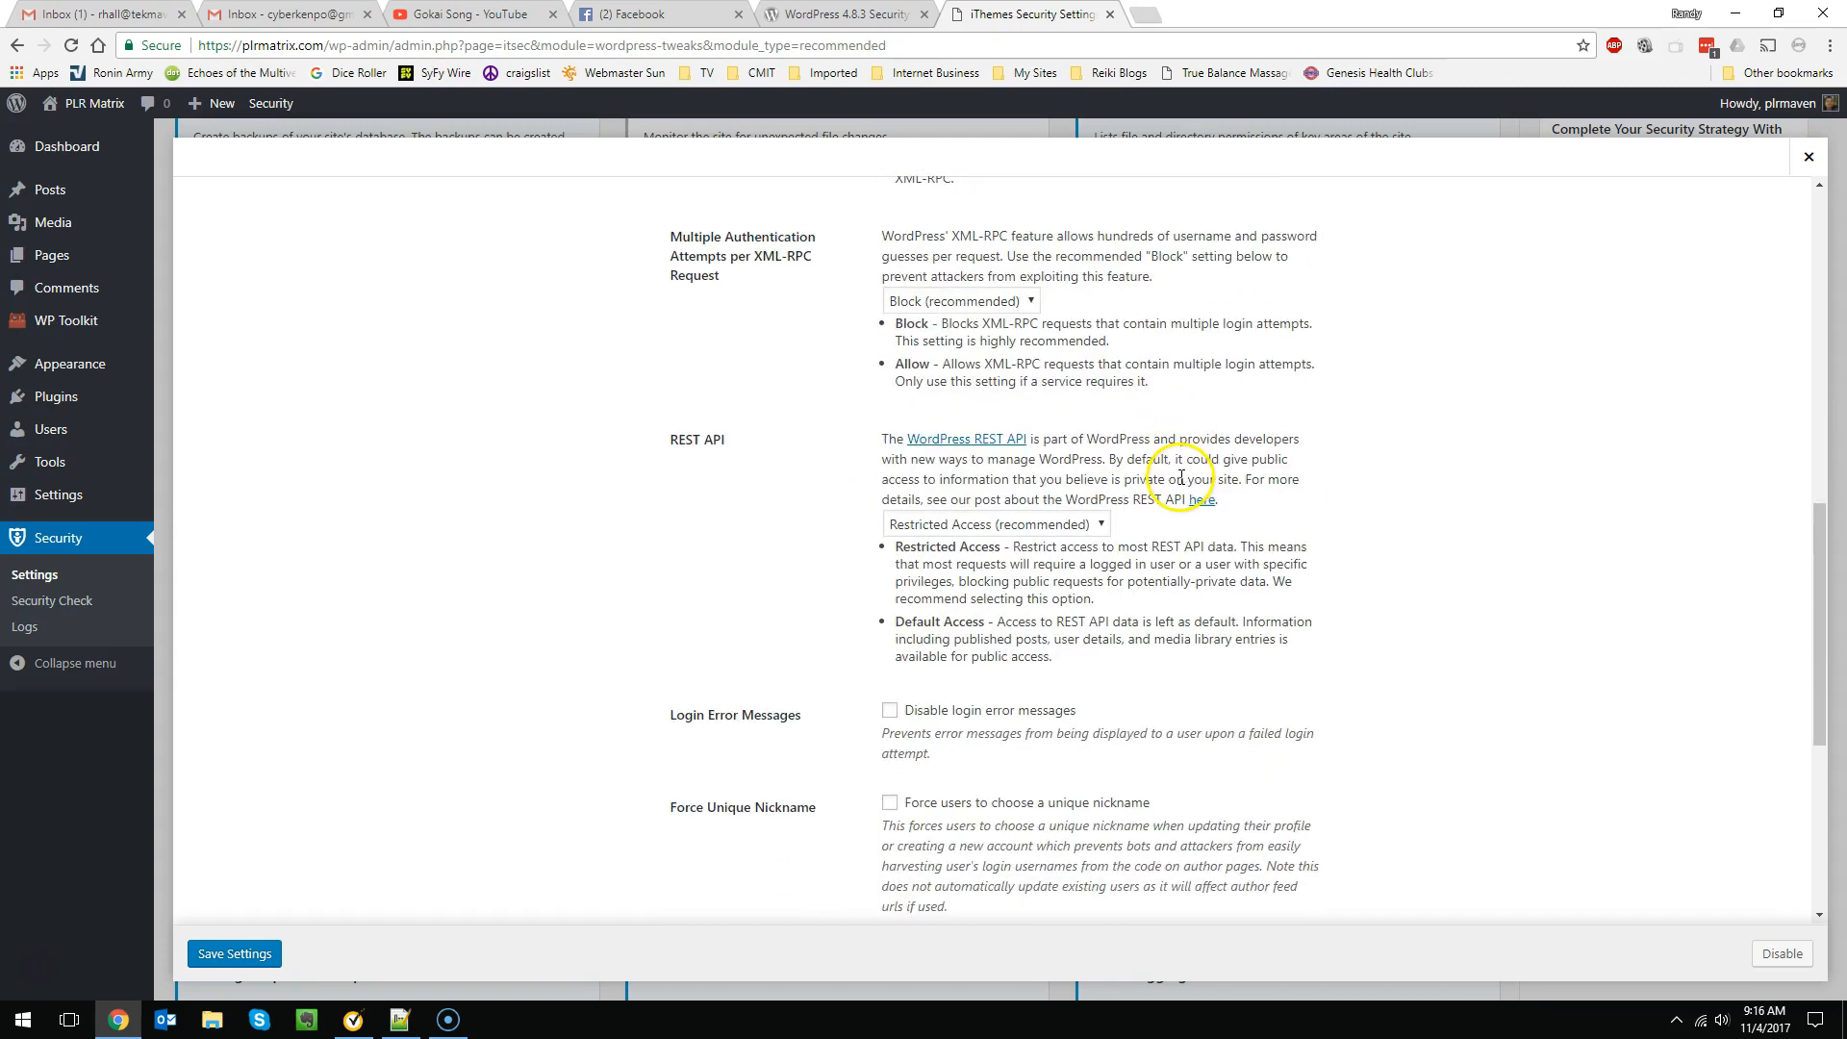
{"action": "scroll", "coordinate": [814, 422], "scroll_direction": "down", "scroll_amount": 1}
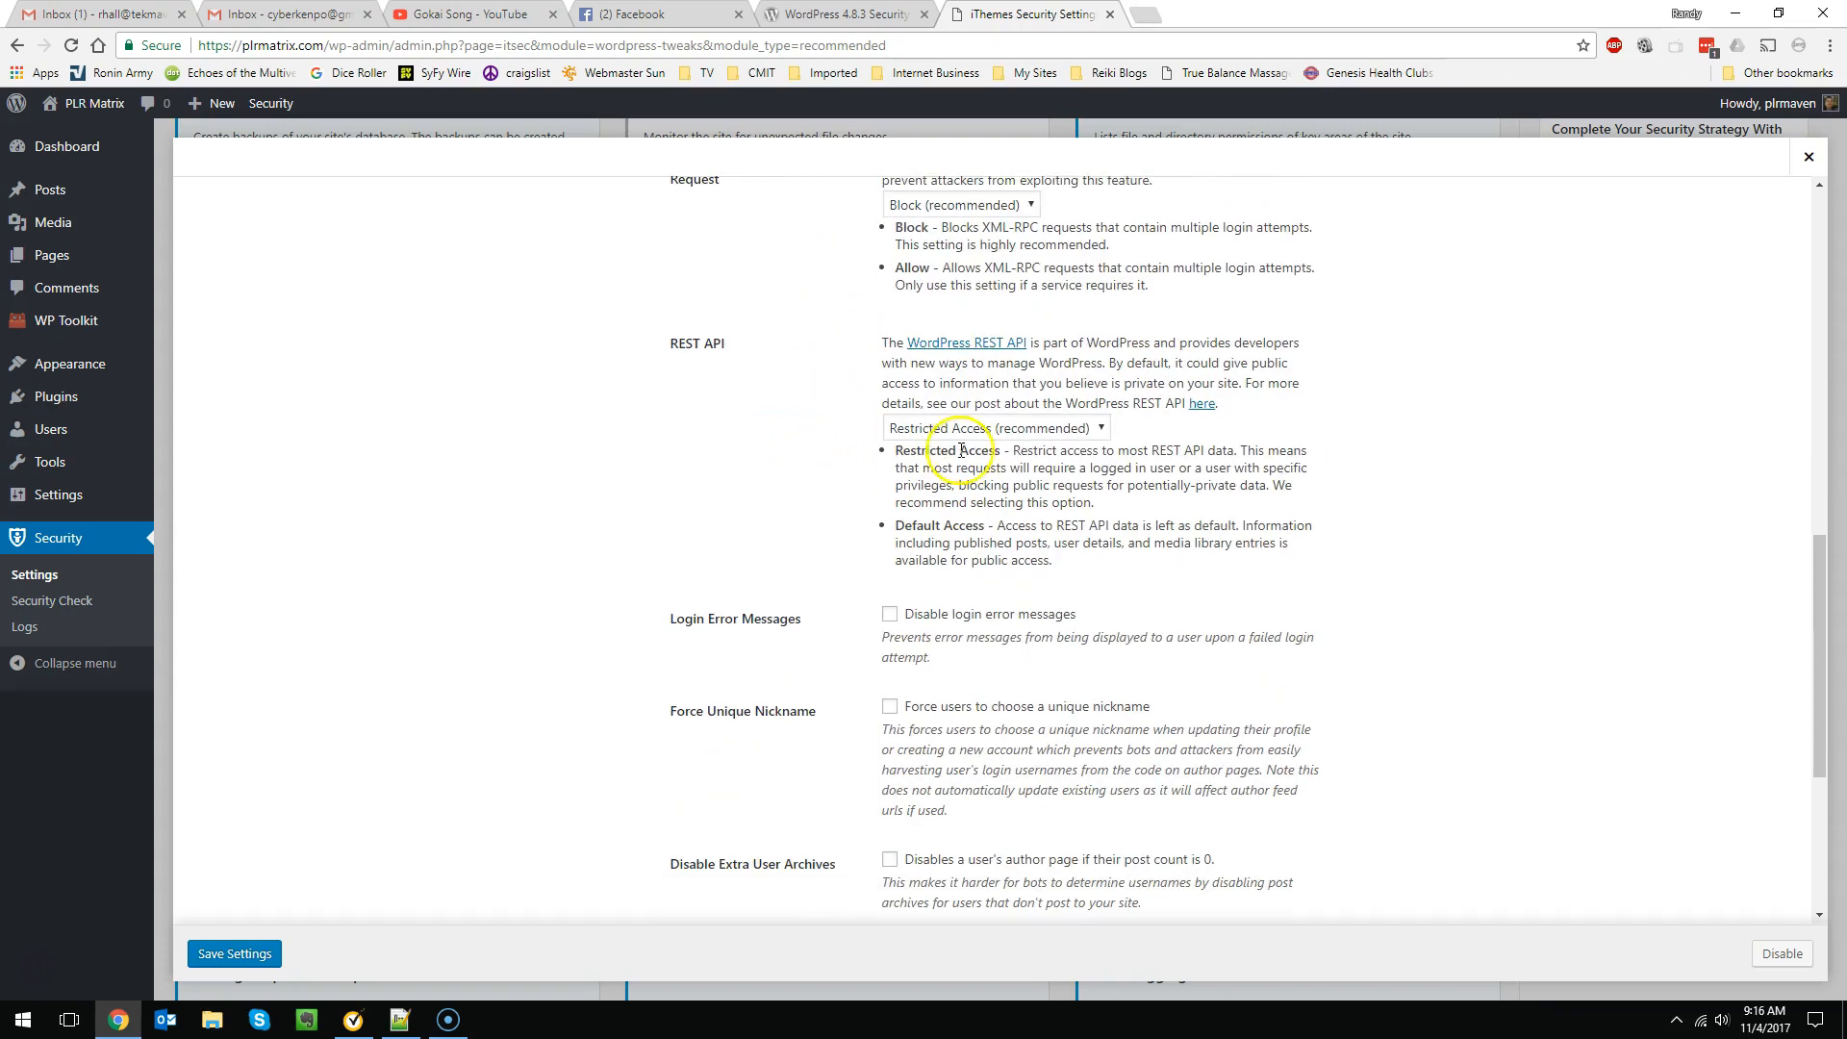
{"action": "scroll", "coordinate": [876, 452], "scroll_direction": "down", "scroll_amount": 2}
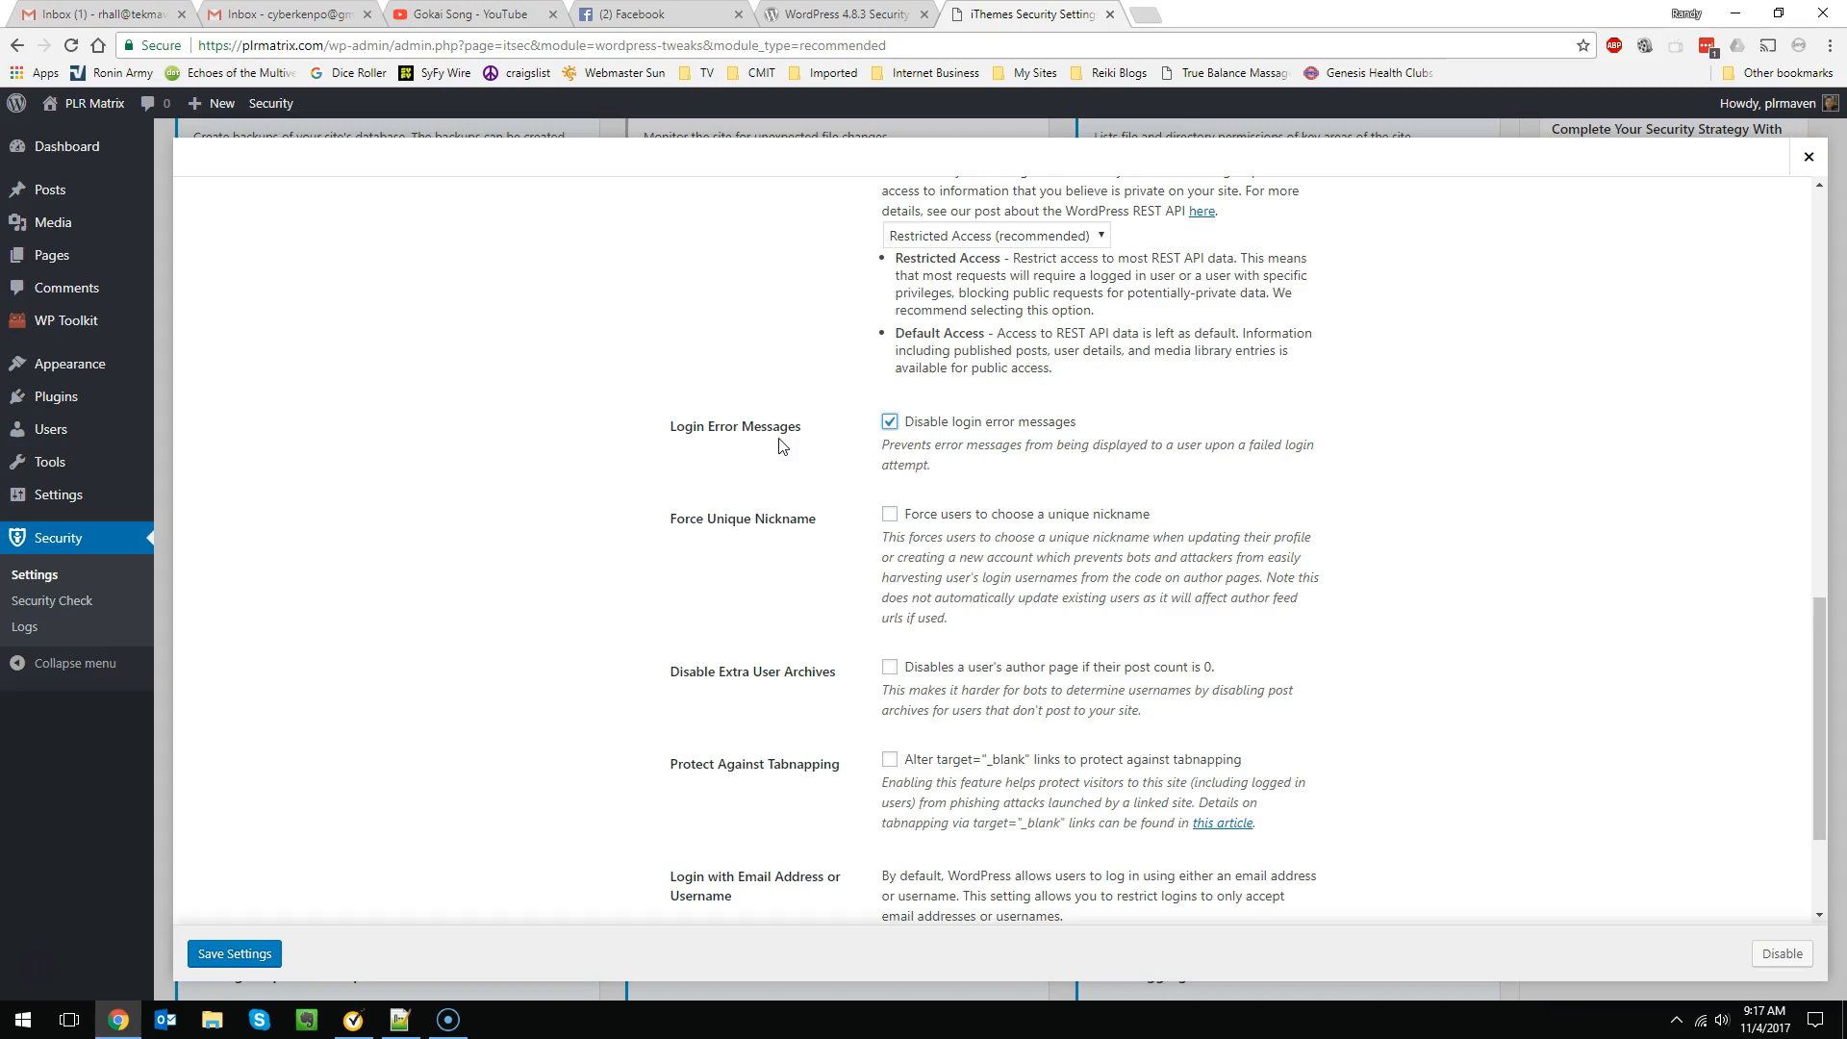
{"action": "left_click", "coordinate": [791, 450]}
{"action": "scroll", "coordinate": [809, 483], "scroll_direction": "down", "scroll_amount": 2}
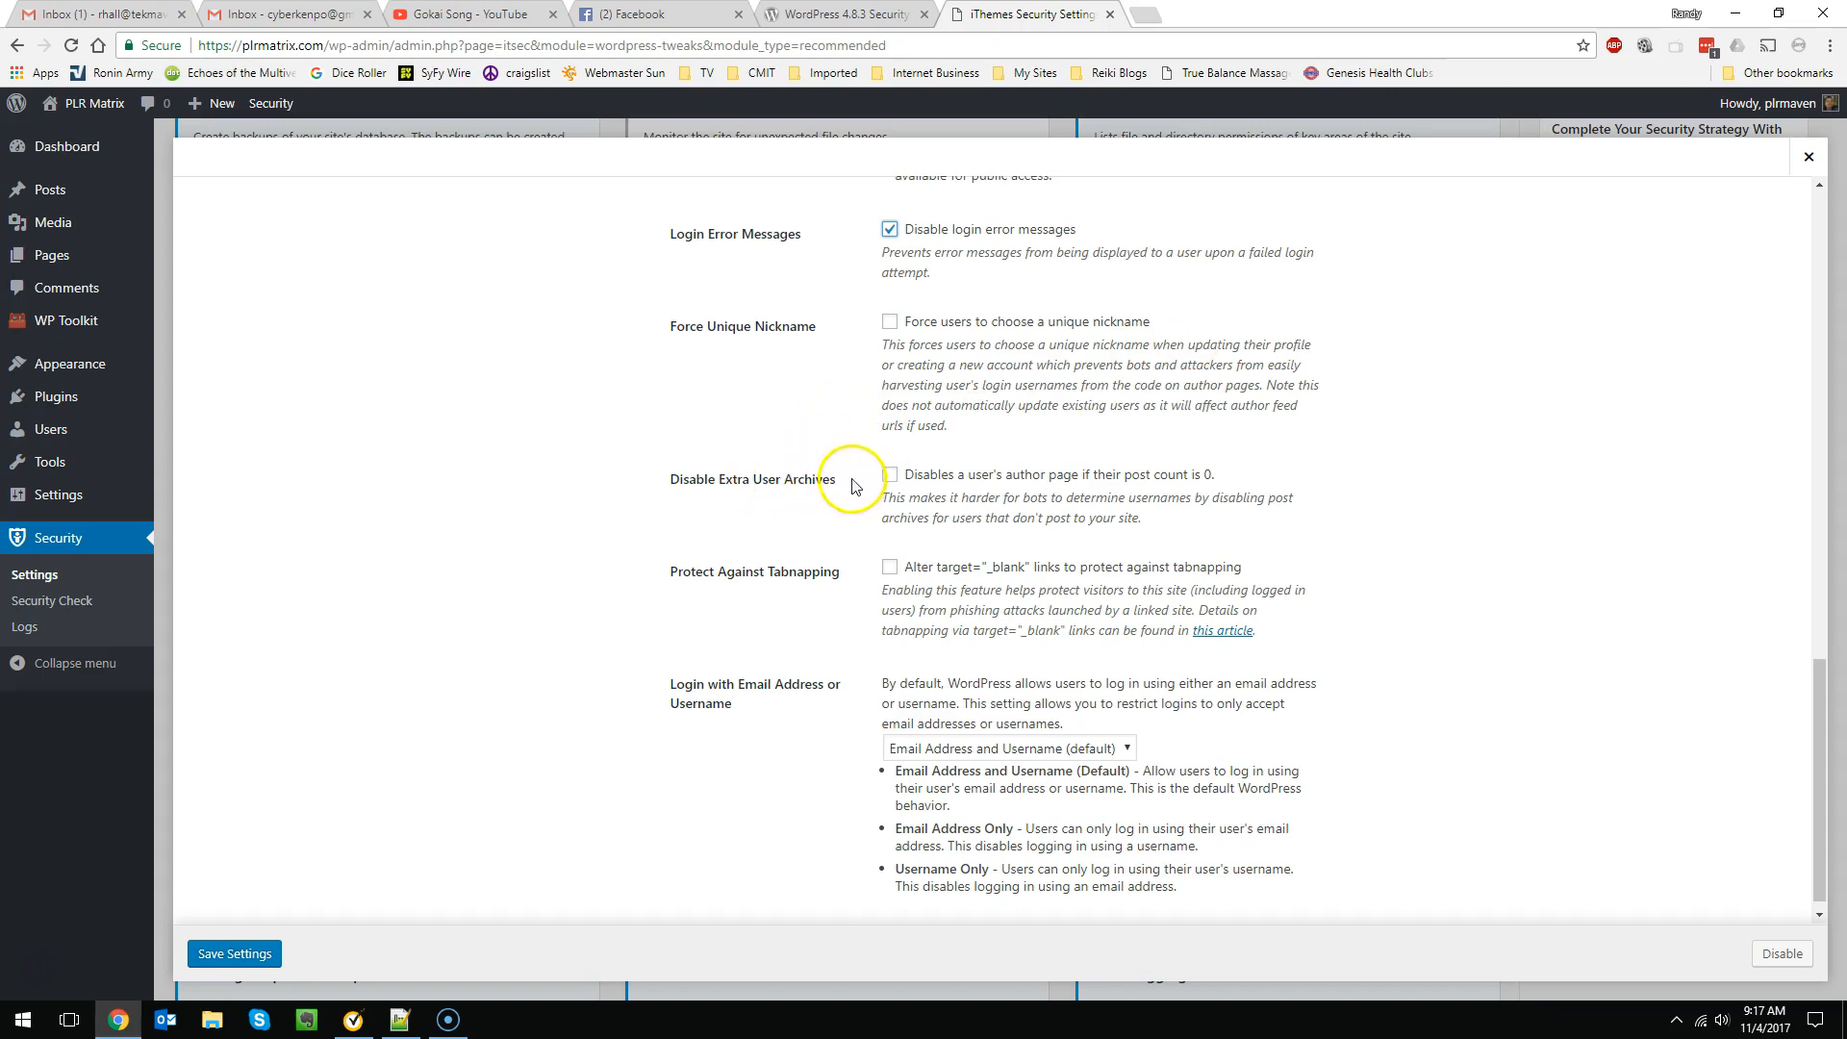
{"action": "left_click", "coordinate": [891, 476]}
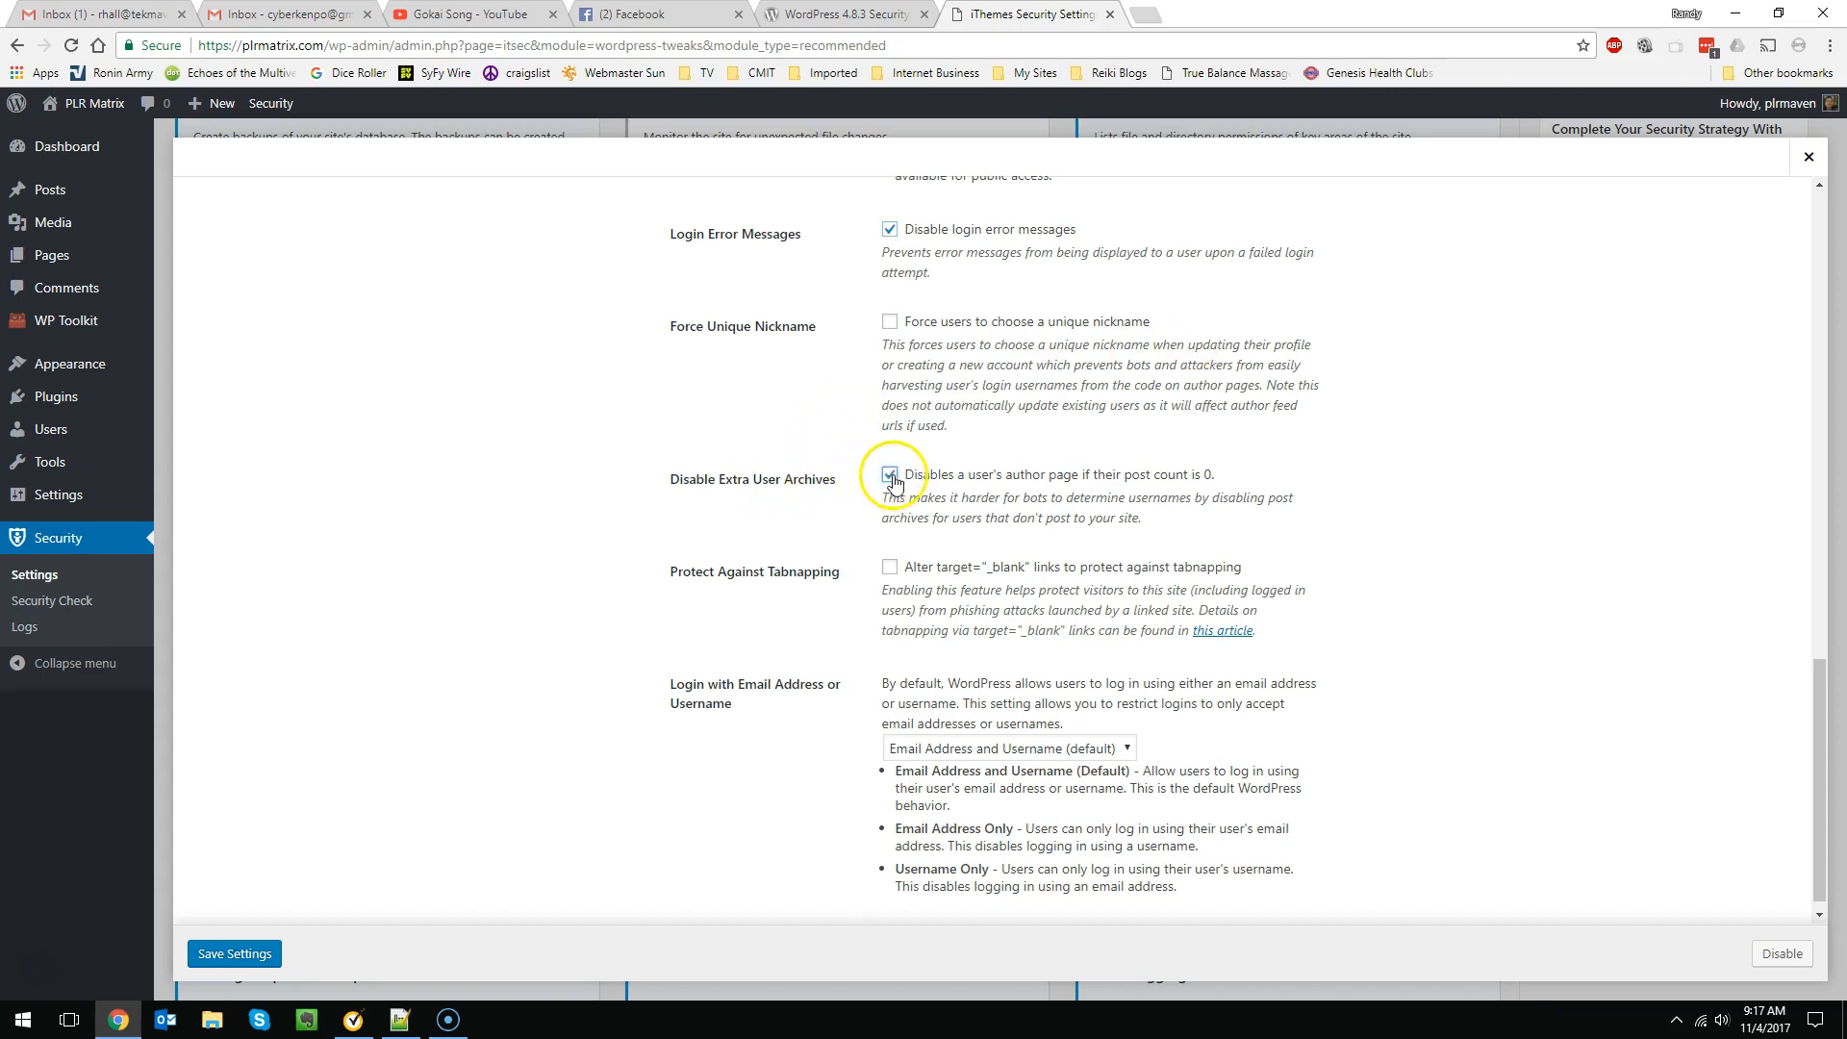
{"action": "left_click", "coordinate": [890, 567]}
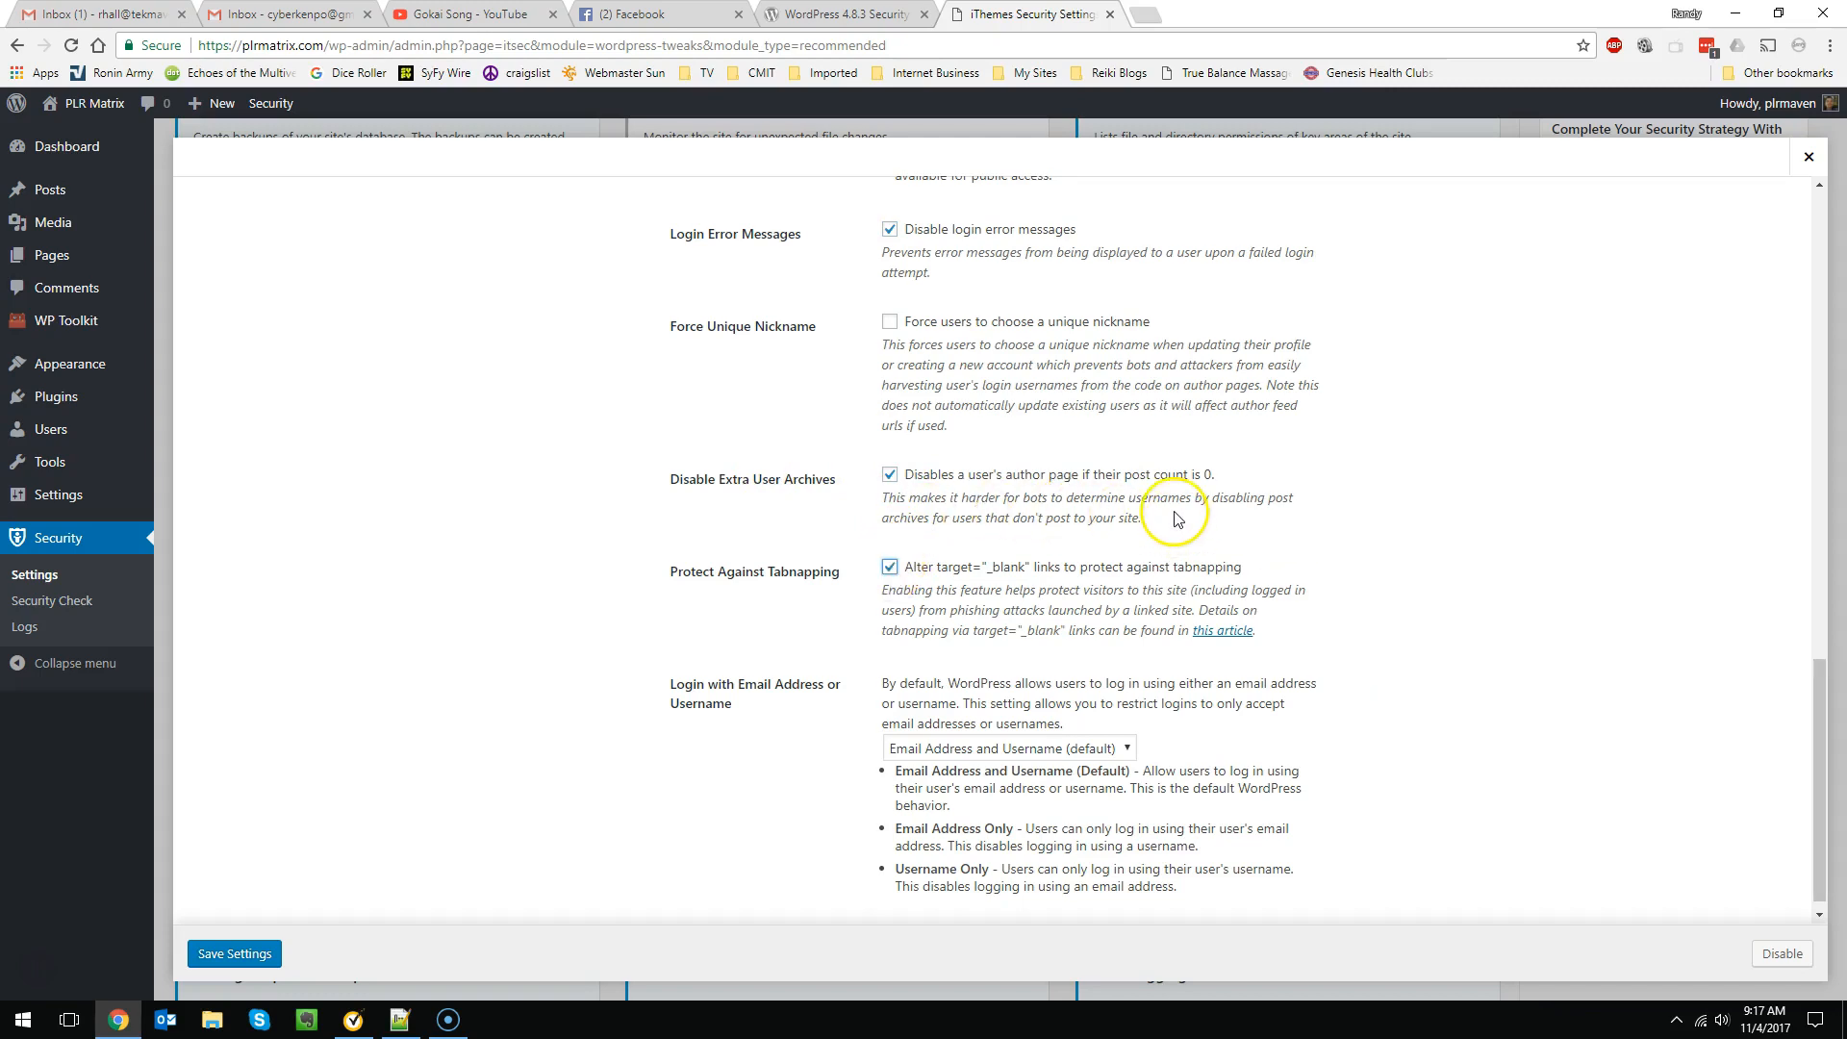
Restrict logins to Username Only and save the WordPress Tweaks settings.
{"action": "scroll", "coordinate": [1073, 529], "scroll_direction": "down", "scroll_amount": 1}
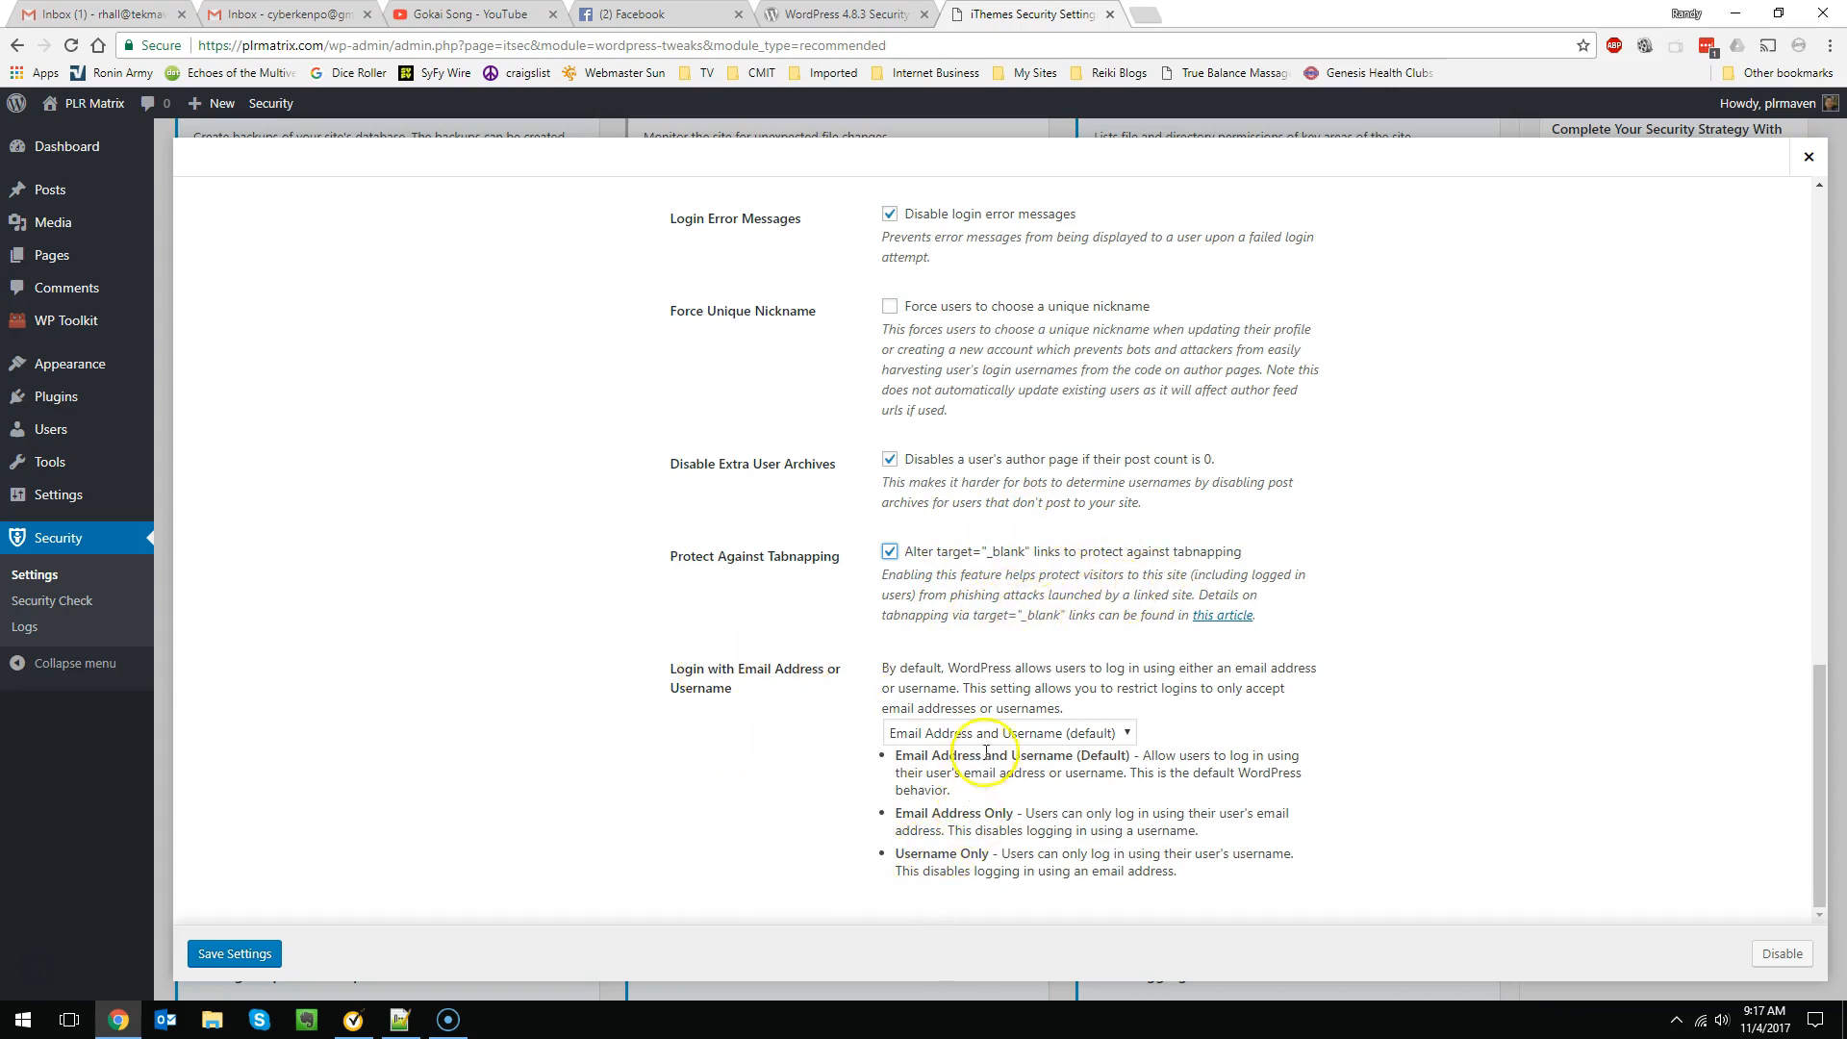
{"action": "left_click", "coordinate": [1113, 735]}
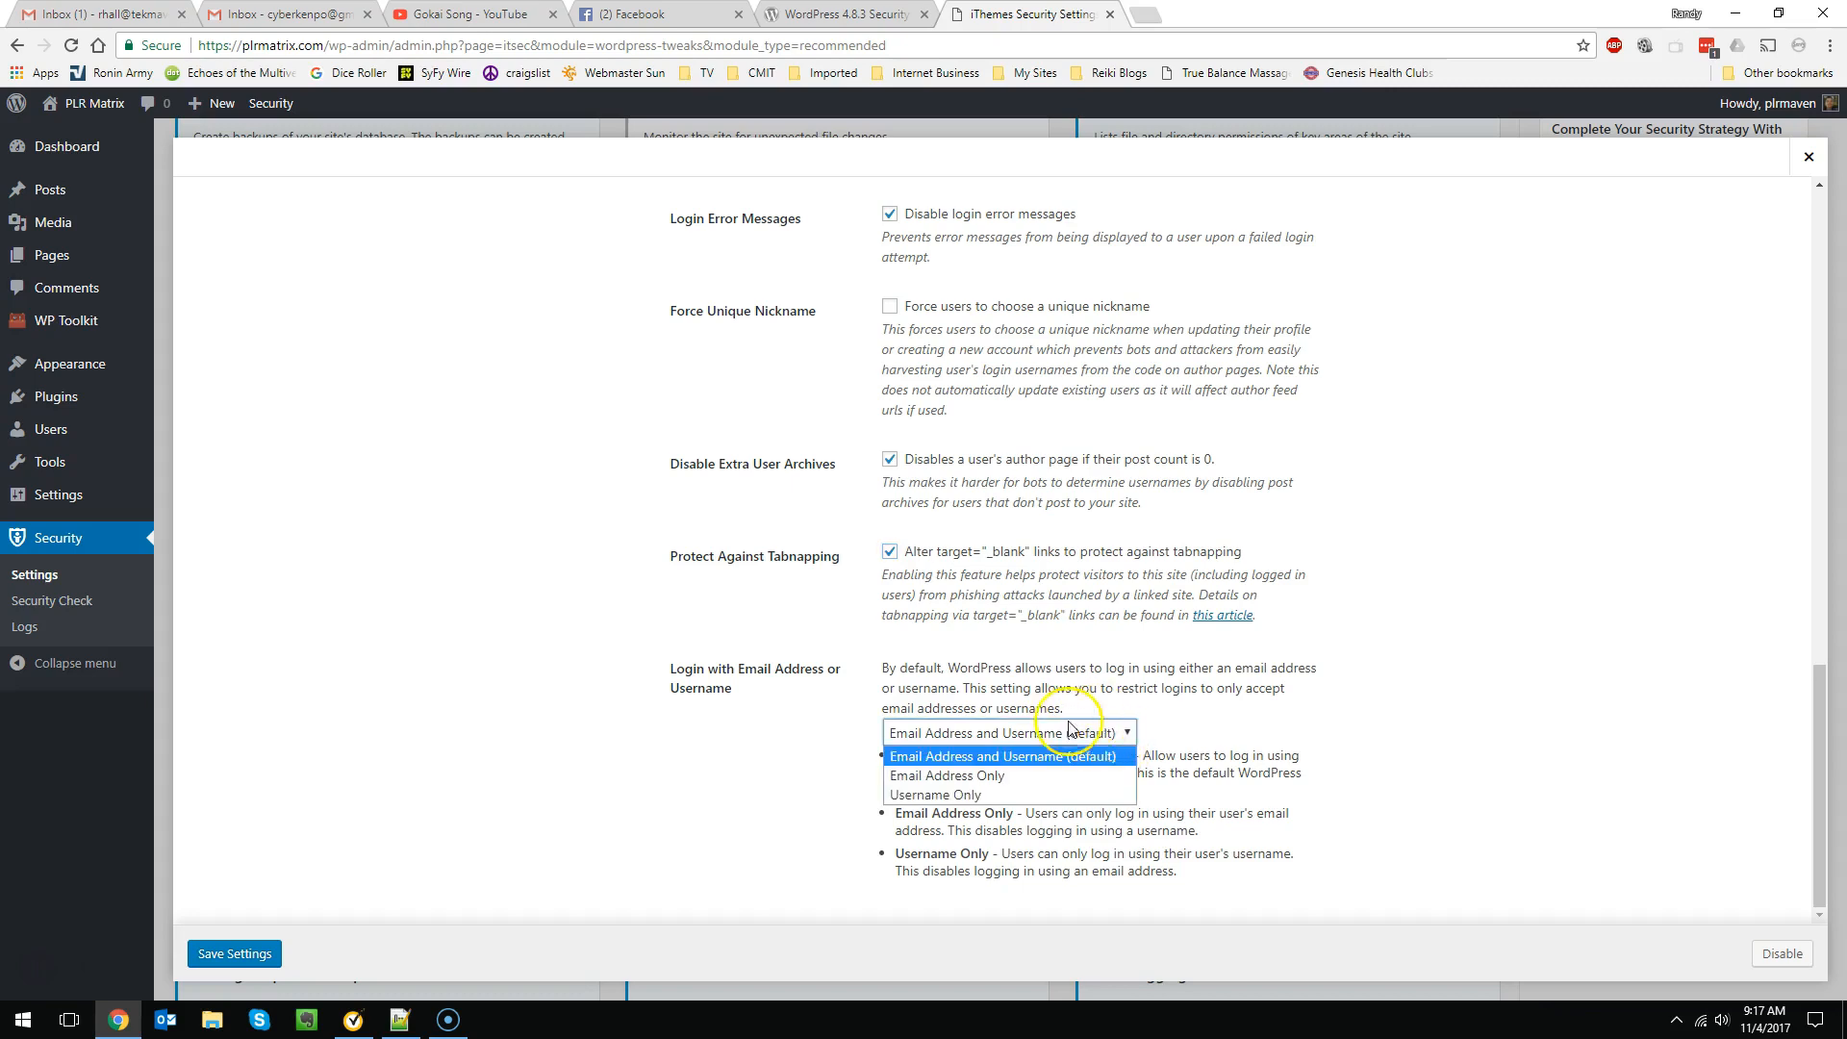
{"action": "left_click", "coordinate": [983, 797]}
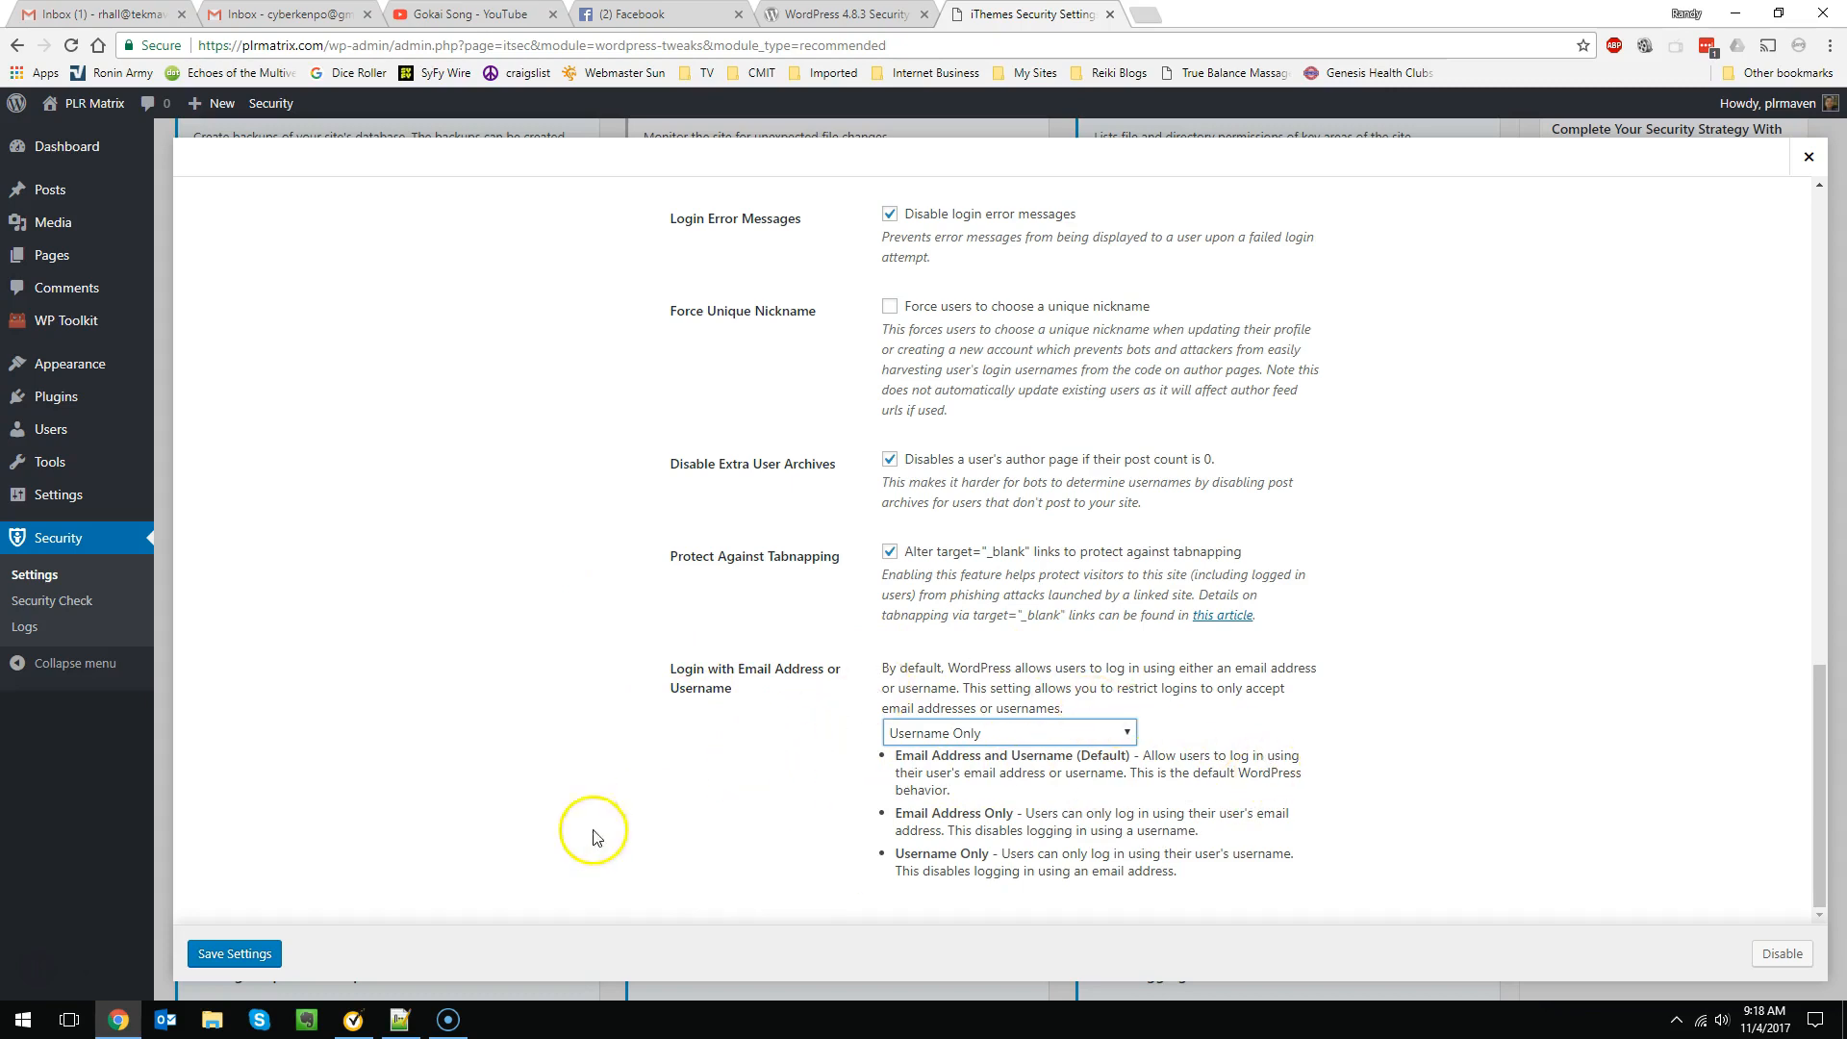
{"action": "left_click", "coordinate": [229, 953]}
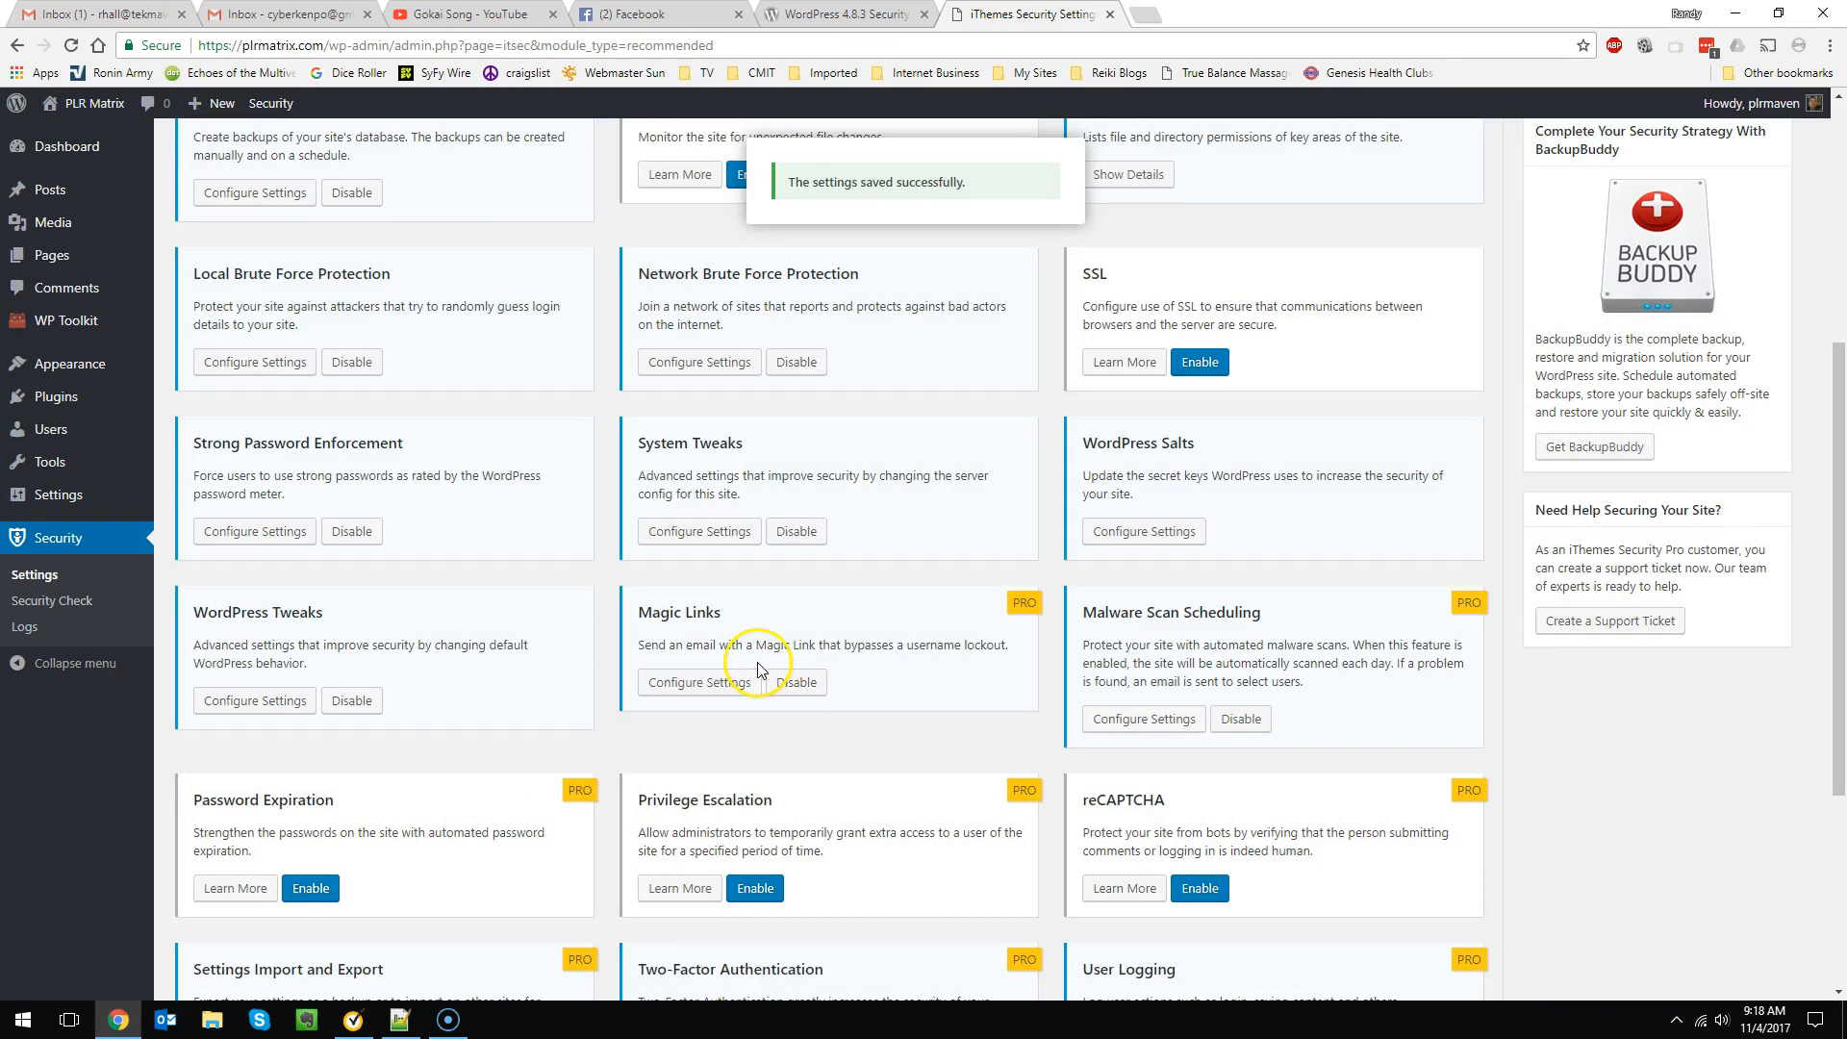
Enable the reCAPTCHA module among the recommended Pro modules and open its settings.
{"action": "scroll", "coordinate": [580, 576], "scroll_direction": "down", "scroll_amount": 4}
{"action": "scroll", "coordinate": [578, 577], "scroll_direction": "up", "scroll_amount": 1}
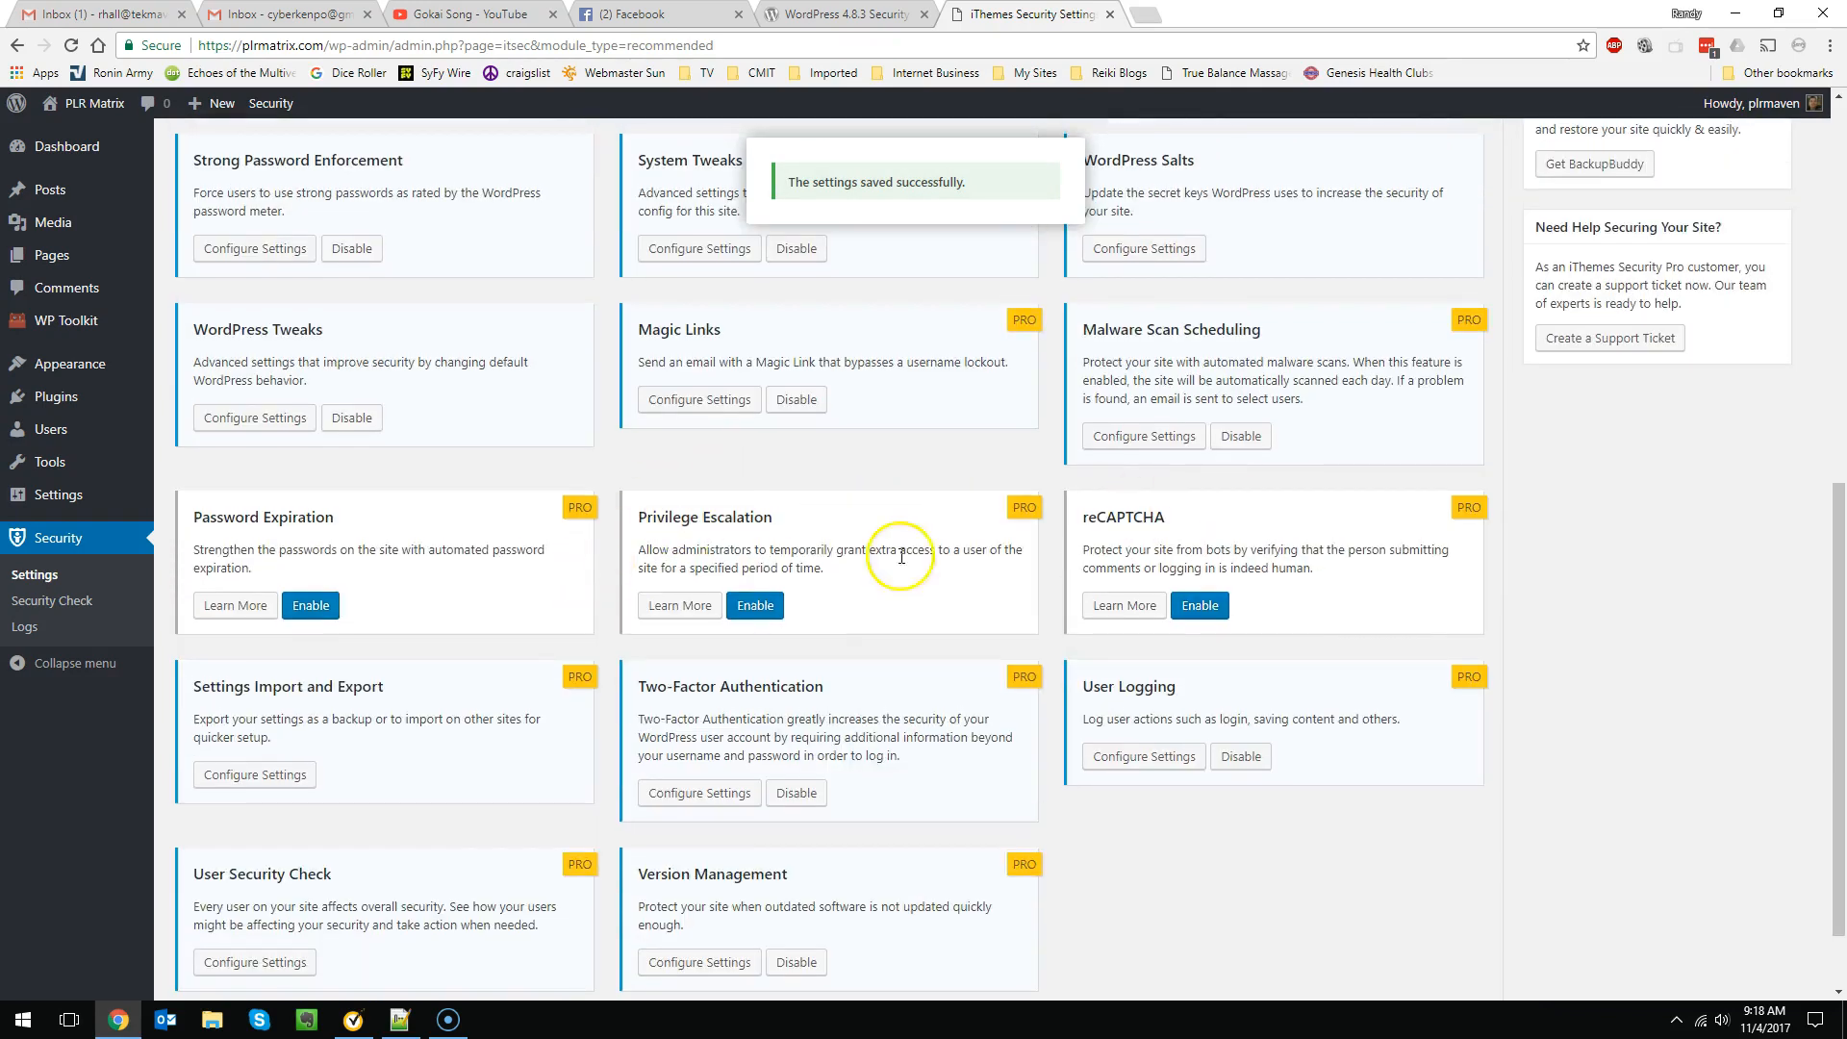
{"action": "scroll", "coordinate": [825, 604], "scroll_direction": "up", "scroll_amount": 1}
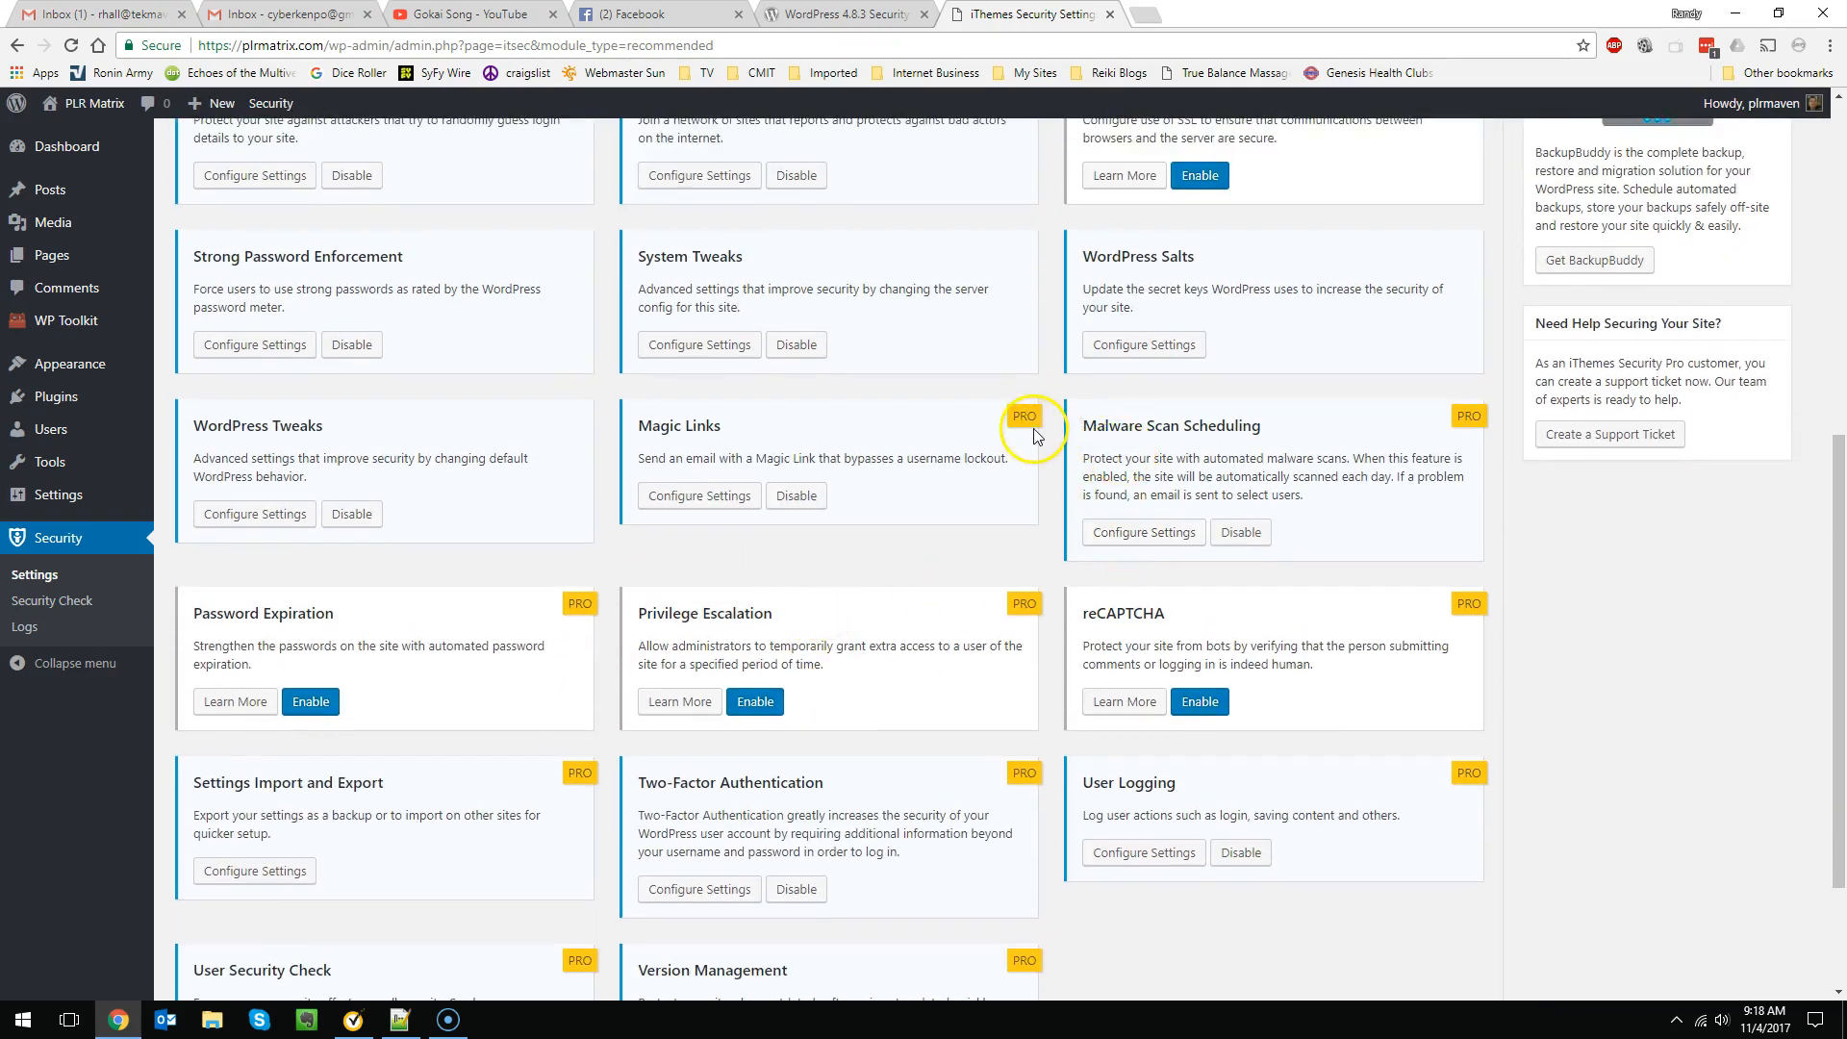
{"action": "scroll", "coordinate": [516, 437], "scroll_direction": "down", "scroll_amount": 3}
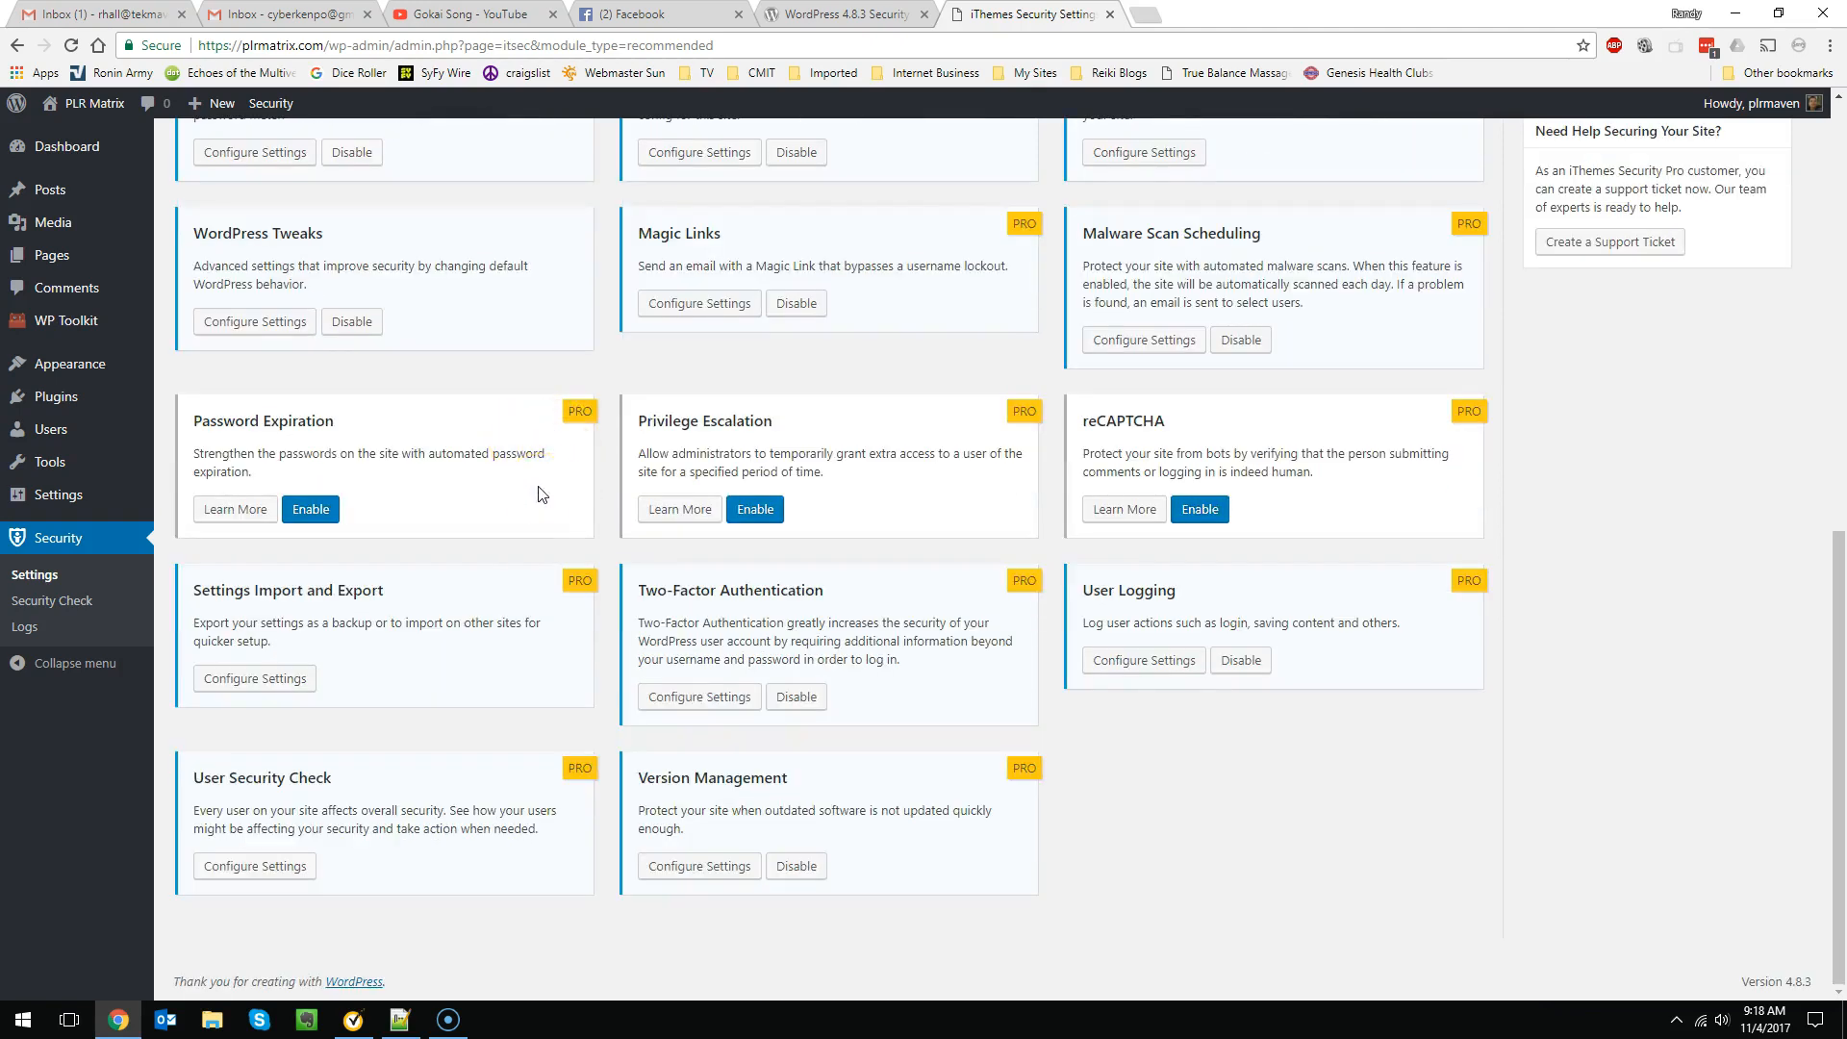
{"action": "scroll", "coordinate": [542, 494], "scroll_direction": "up", "scroll_amount": 3}
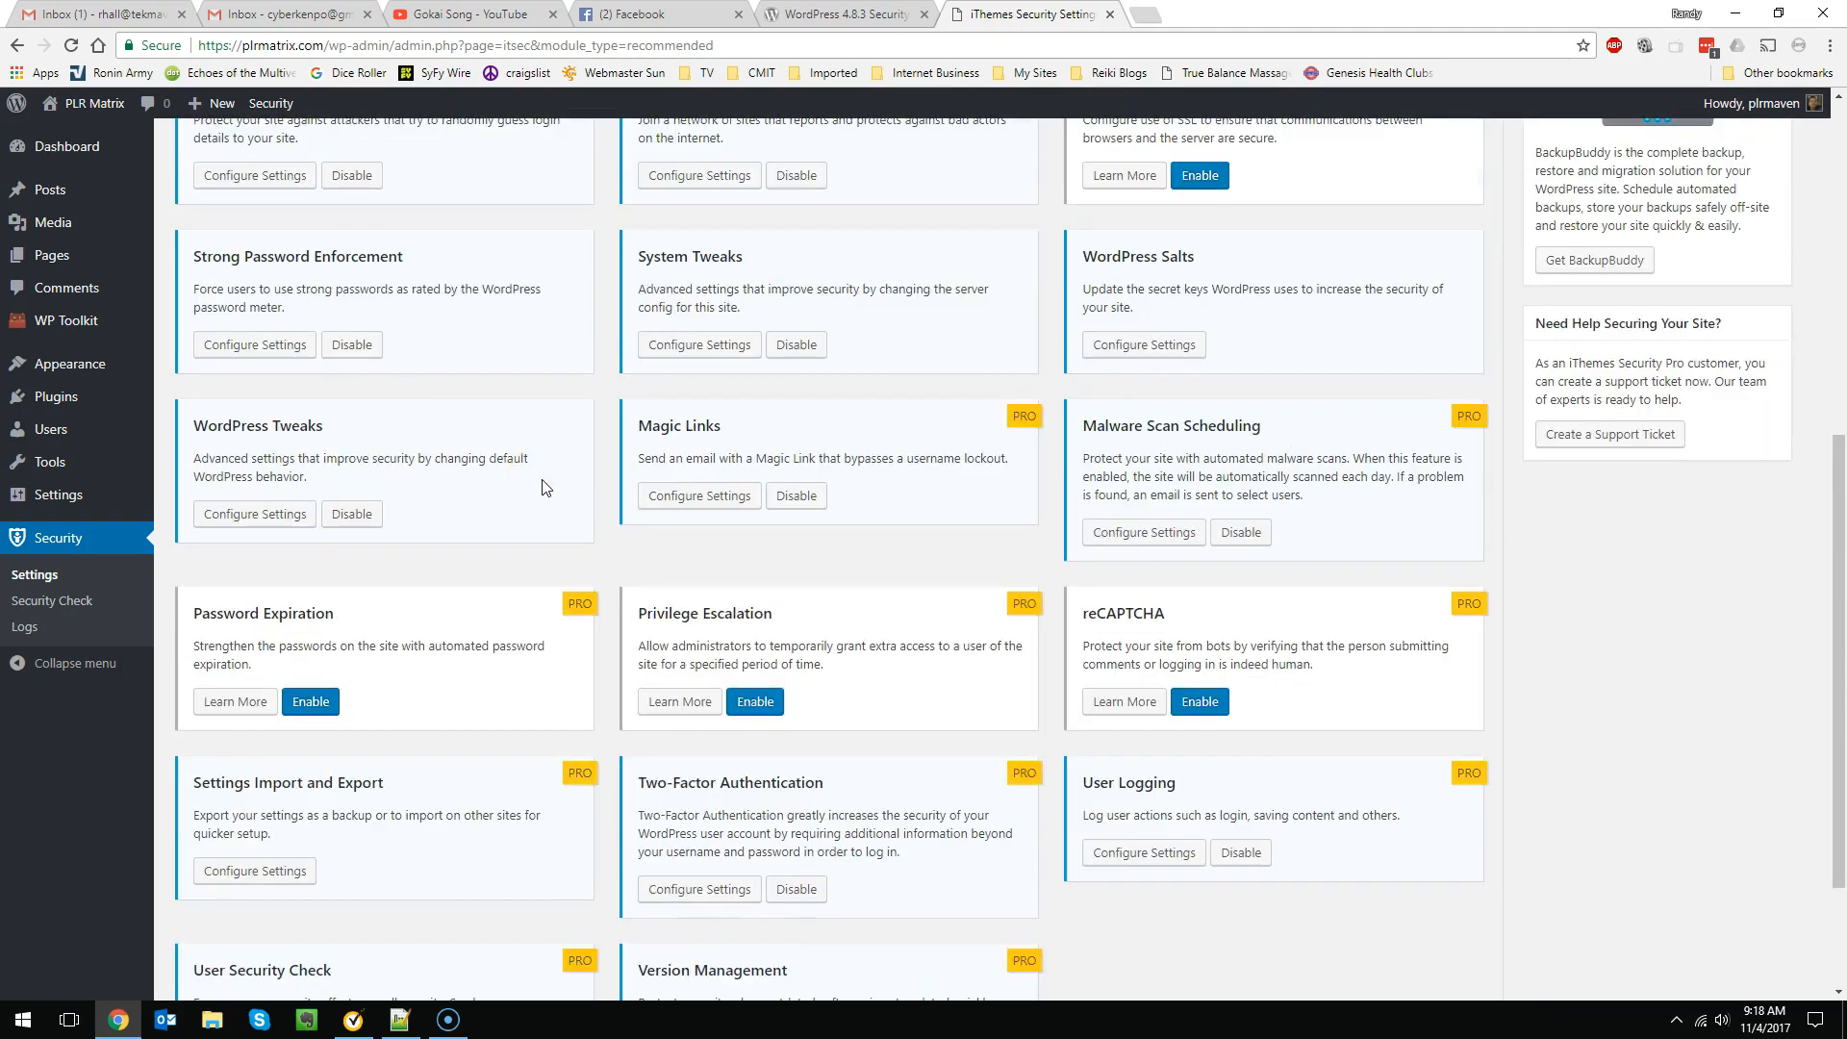
{"action": "left_click", "coordinate": [1212, 708]}
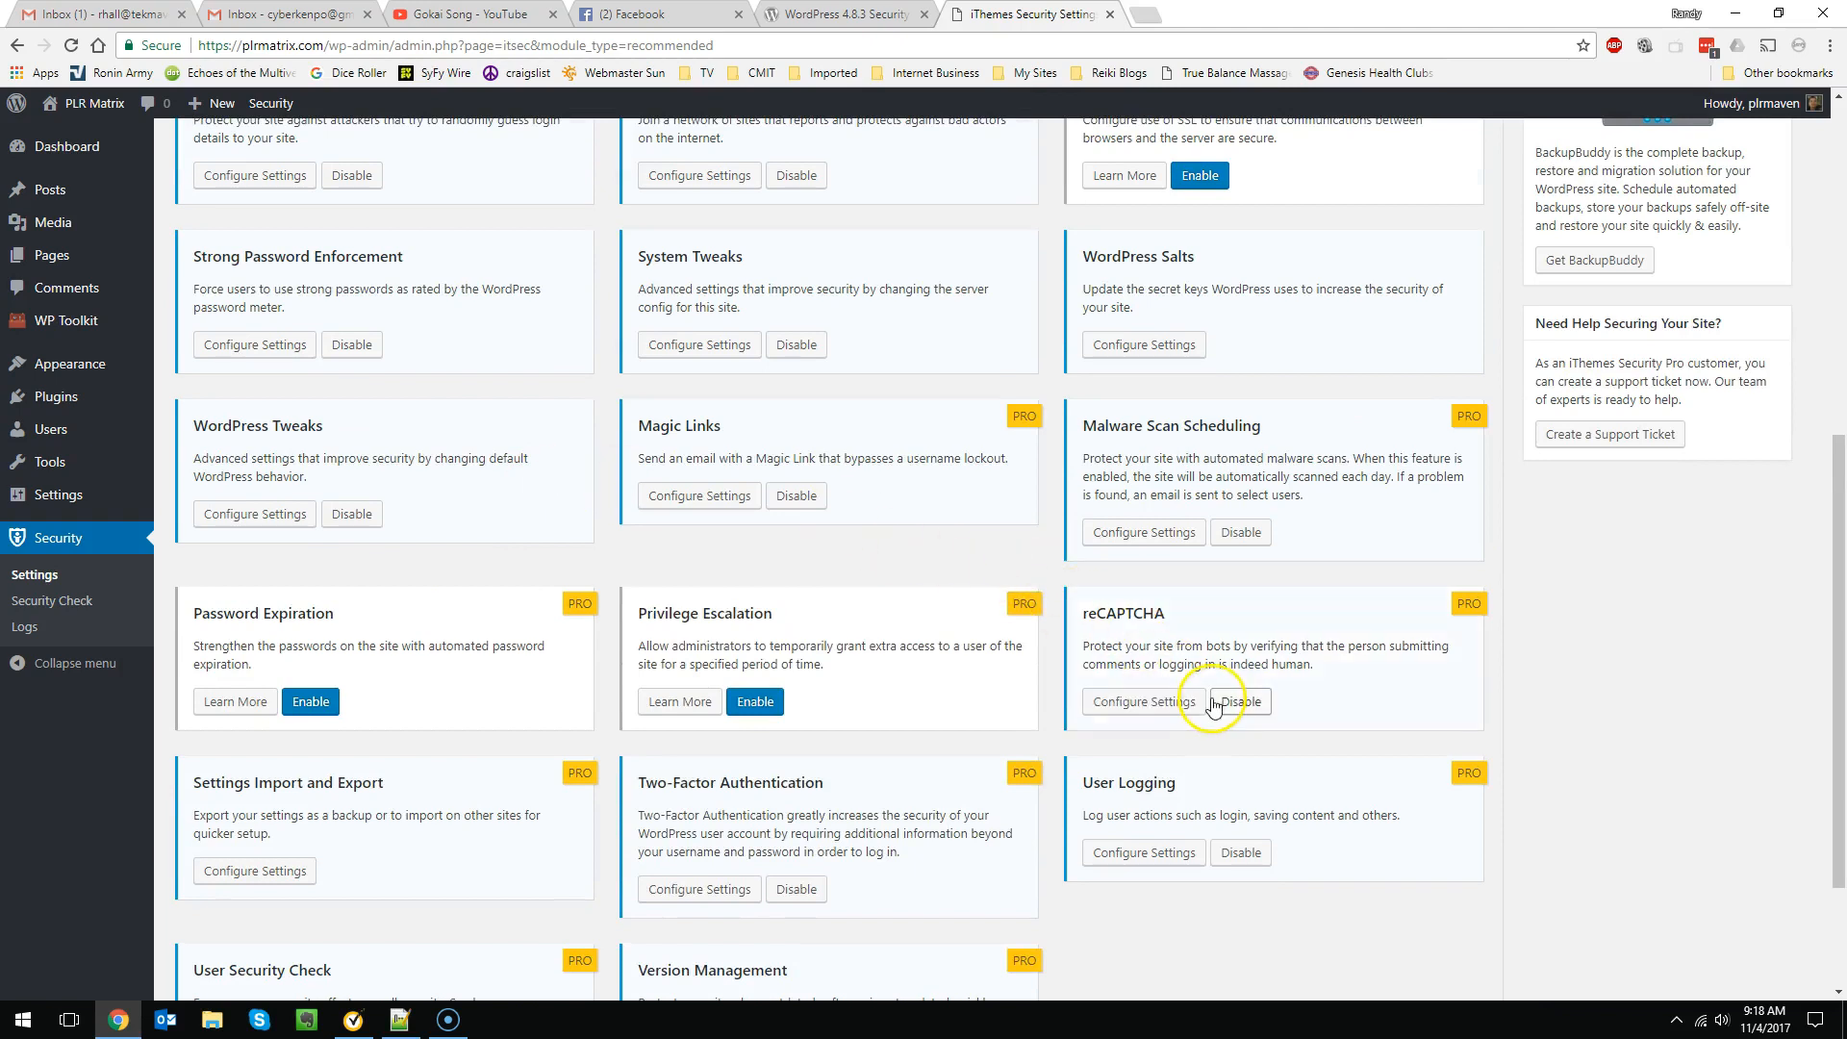
{"action": "left_click", "coordinate": [1149, 703]}
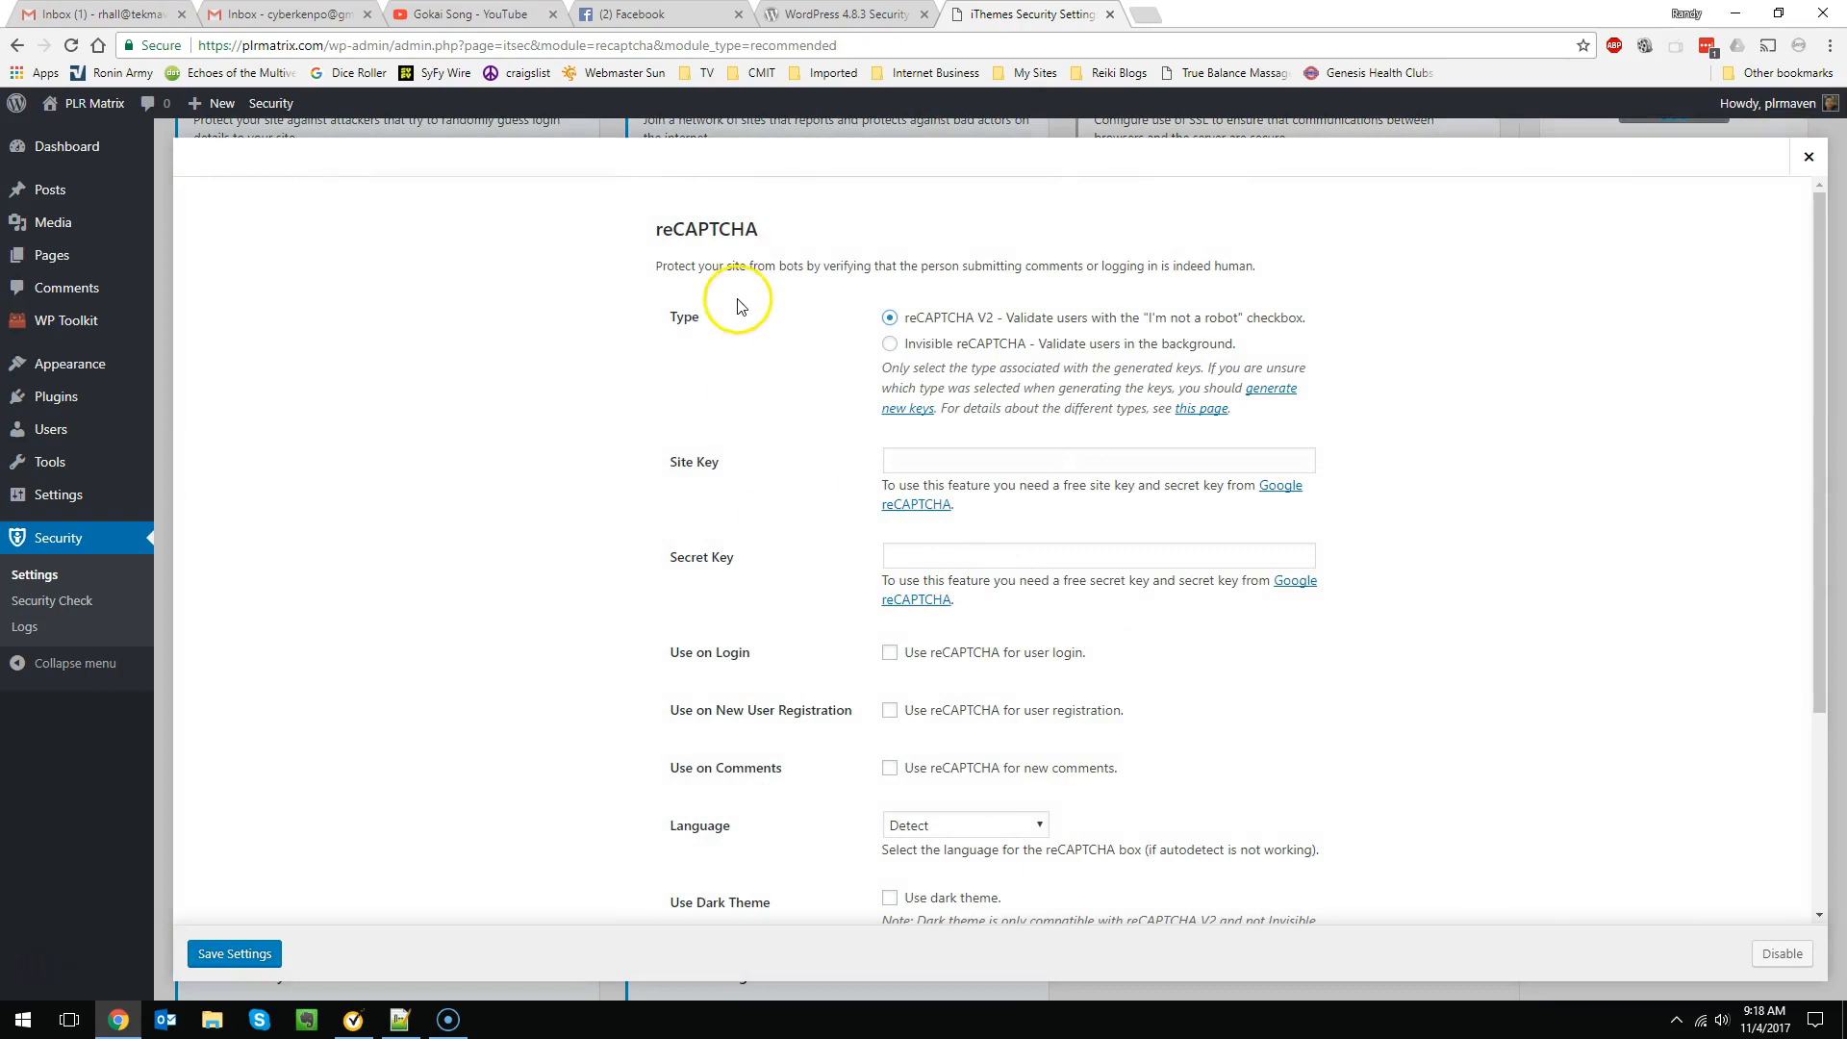
Review the reCAPTCHA options and open the Google reCAPTCHA key page linked under Site Key in a new tab.
{"action": "scroll", "coordinate": [739, 299], "scroll_direction": "down", "scroll_amount": 3}
{"action": "scroll", "coordinate": [739, 299], "scroll_direction": "up", "scroll_amount": 2}
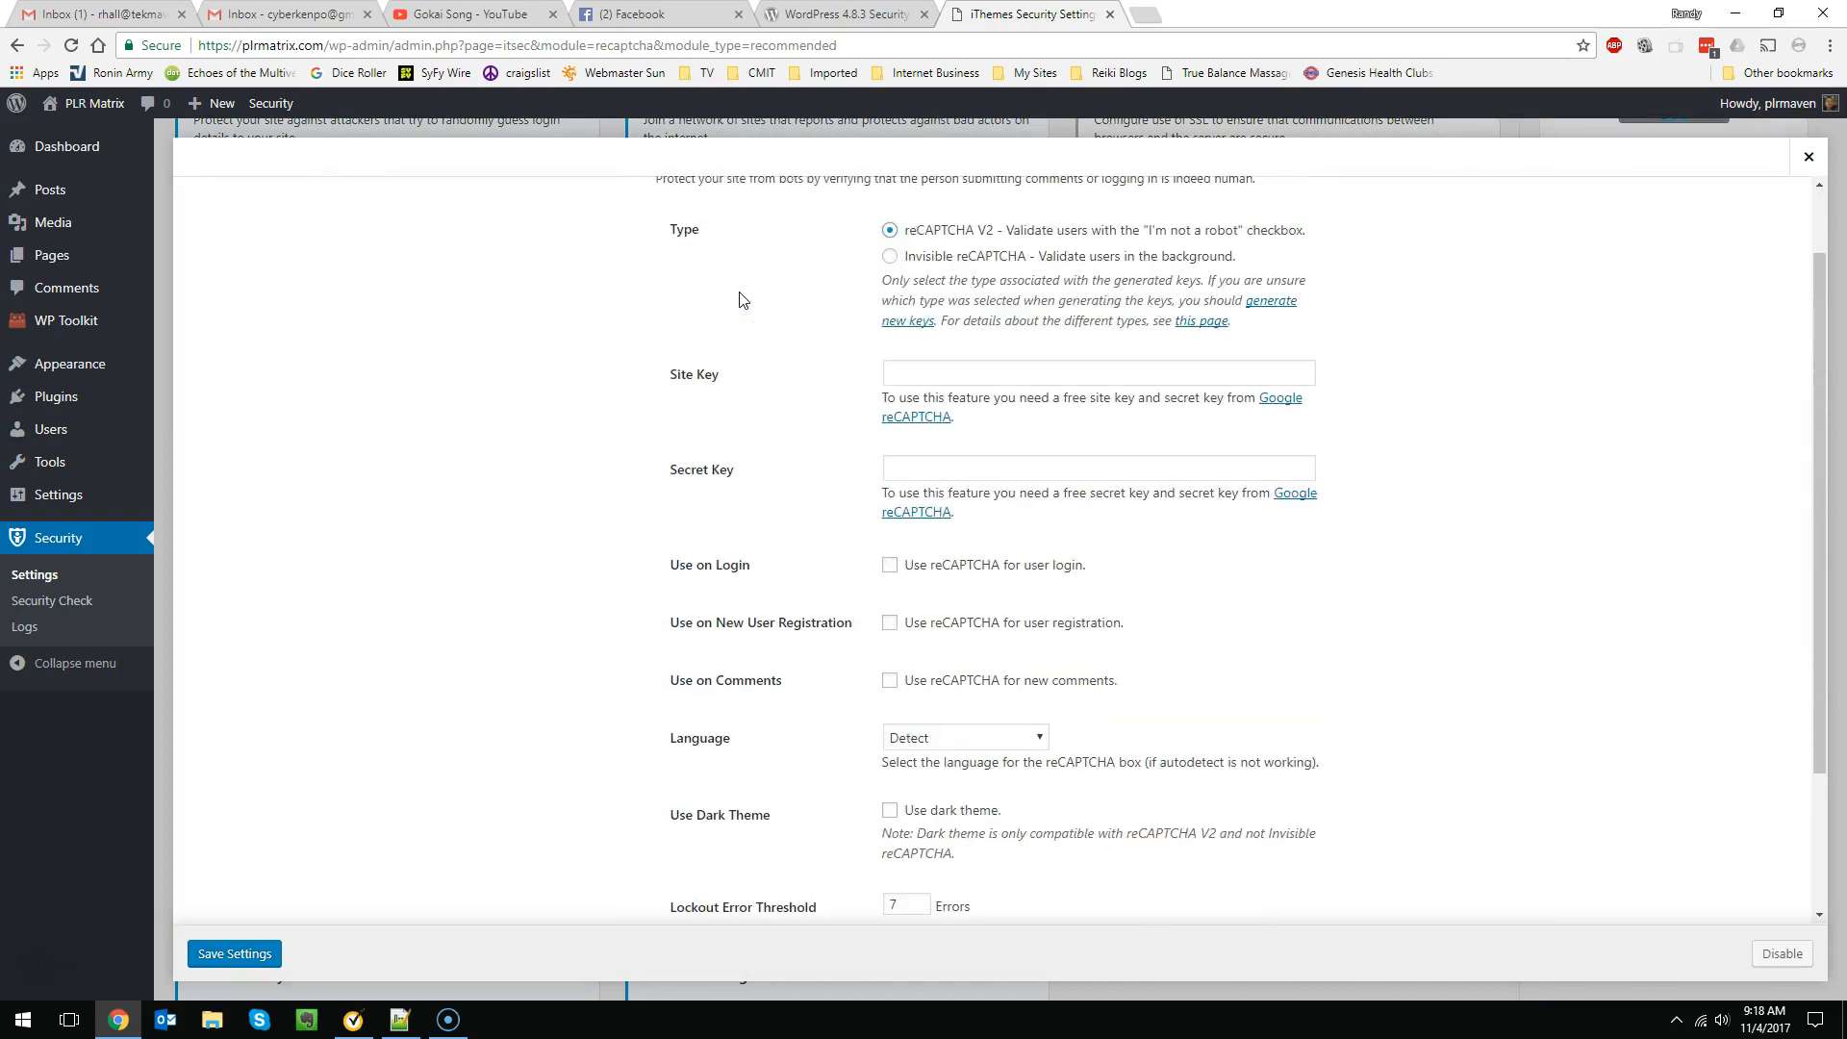
{"action": "scroll", "coordinate": [739, 299], "scroll_direction": "up", "scroll_amount": 1}
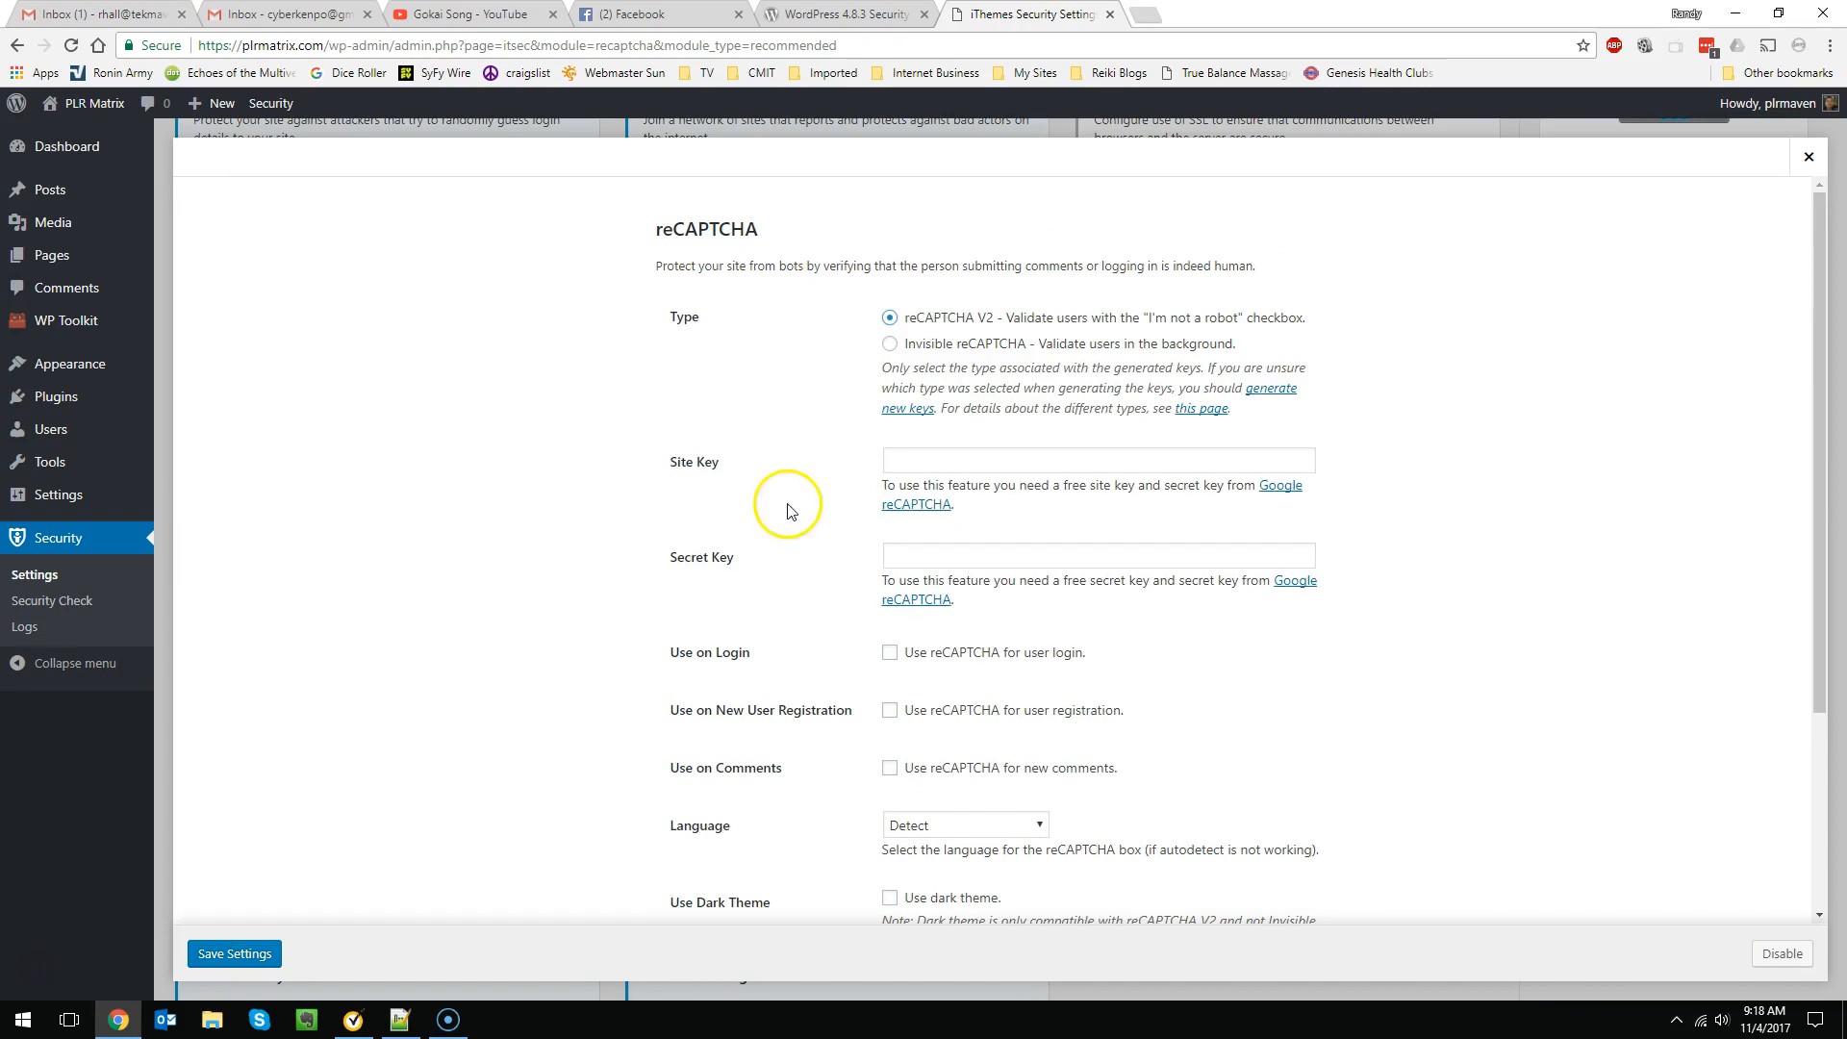
{"action": "scroll", "coordinate": [767, 486], "scroll_direction": "down", "scroll_amount": 1}
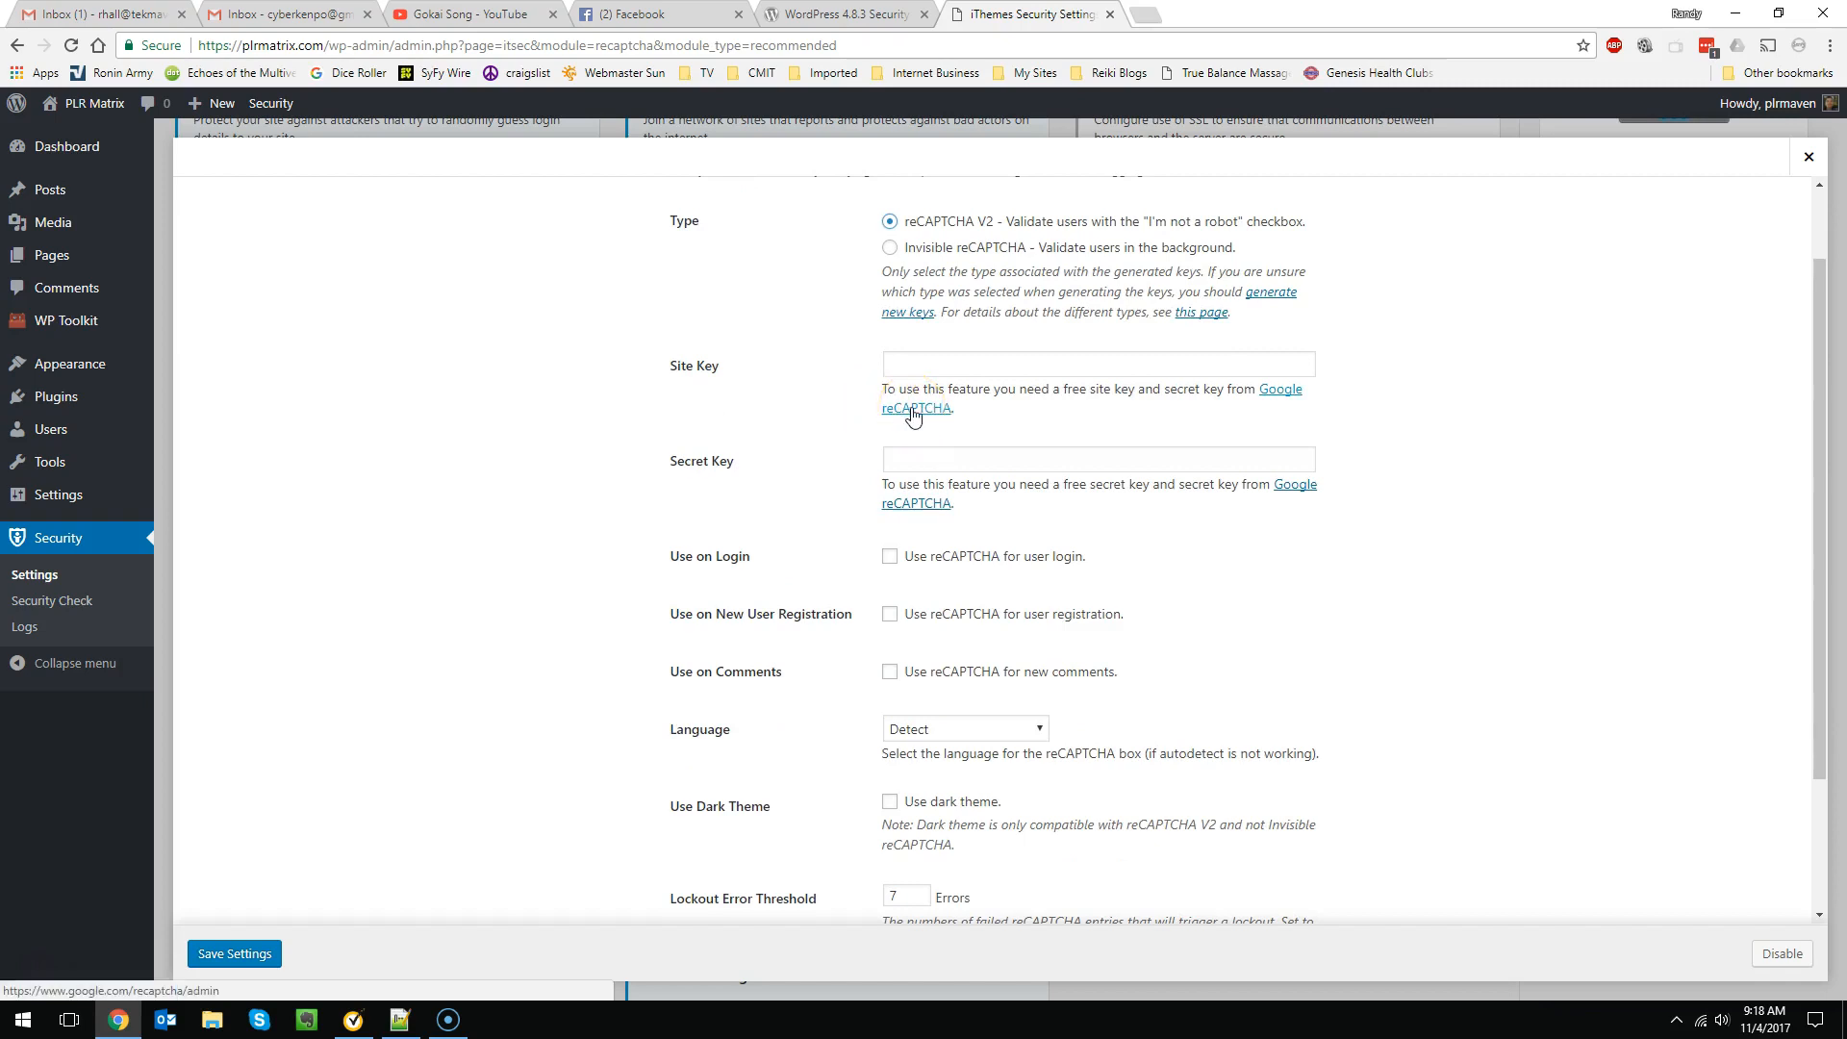
{"action": "right_click", "coordinate": [913, 416]}
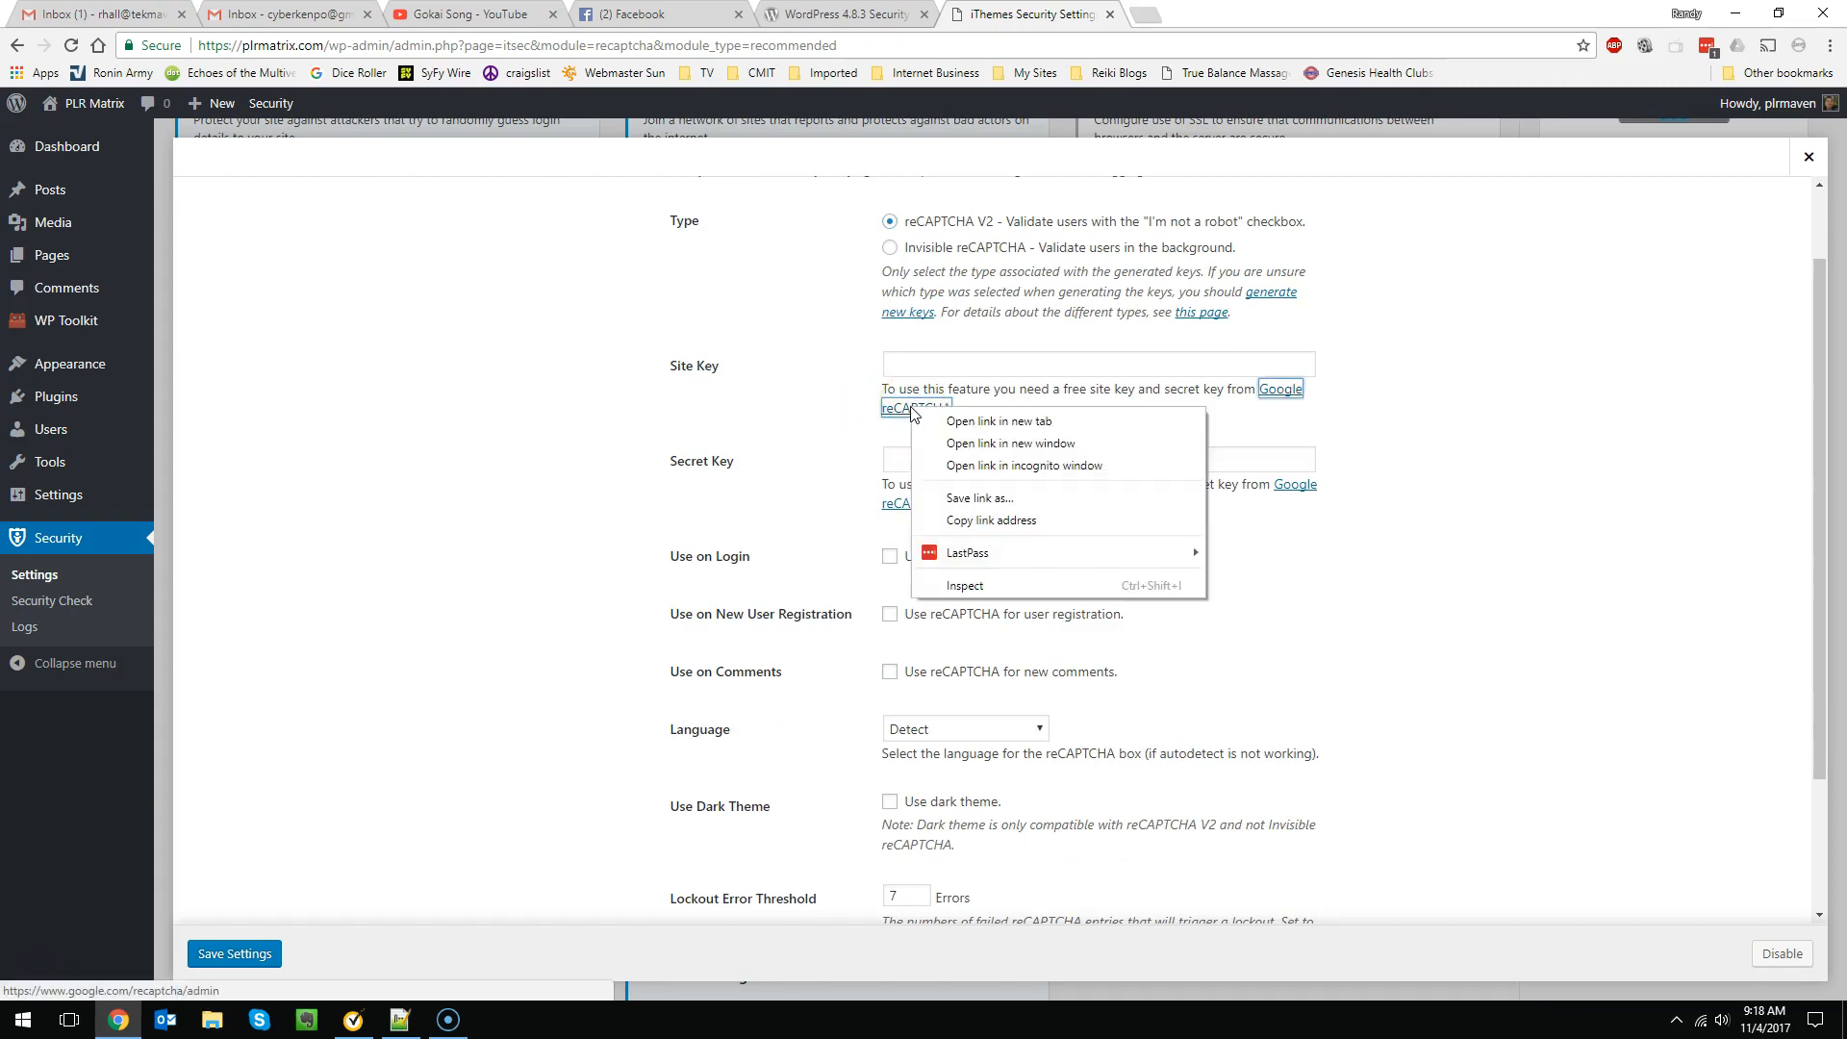
{"action": "left_click", "coordinate": [981, 428]}
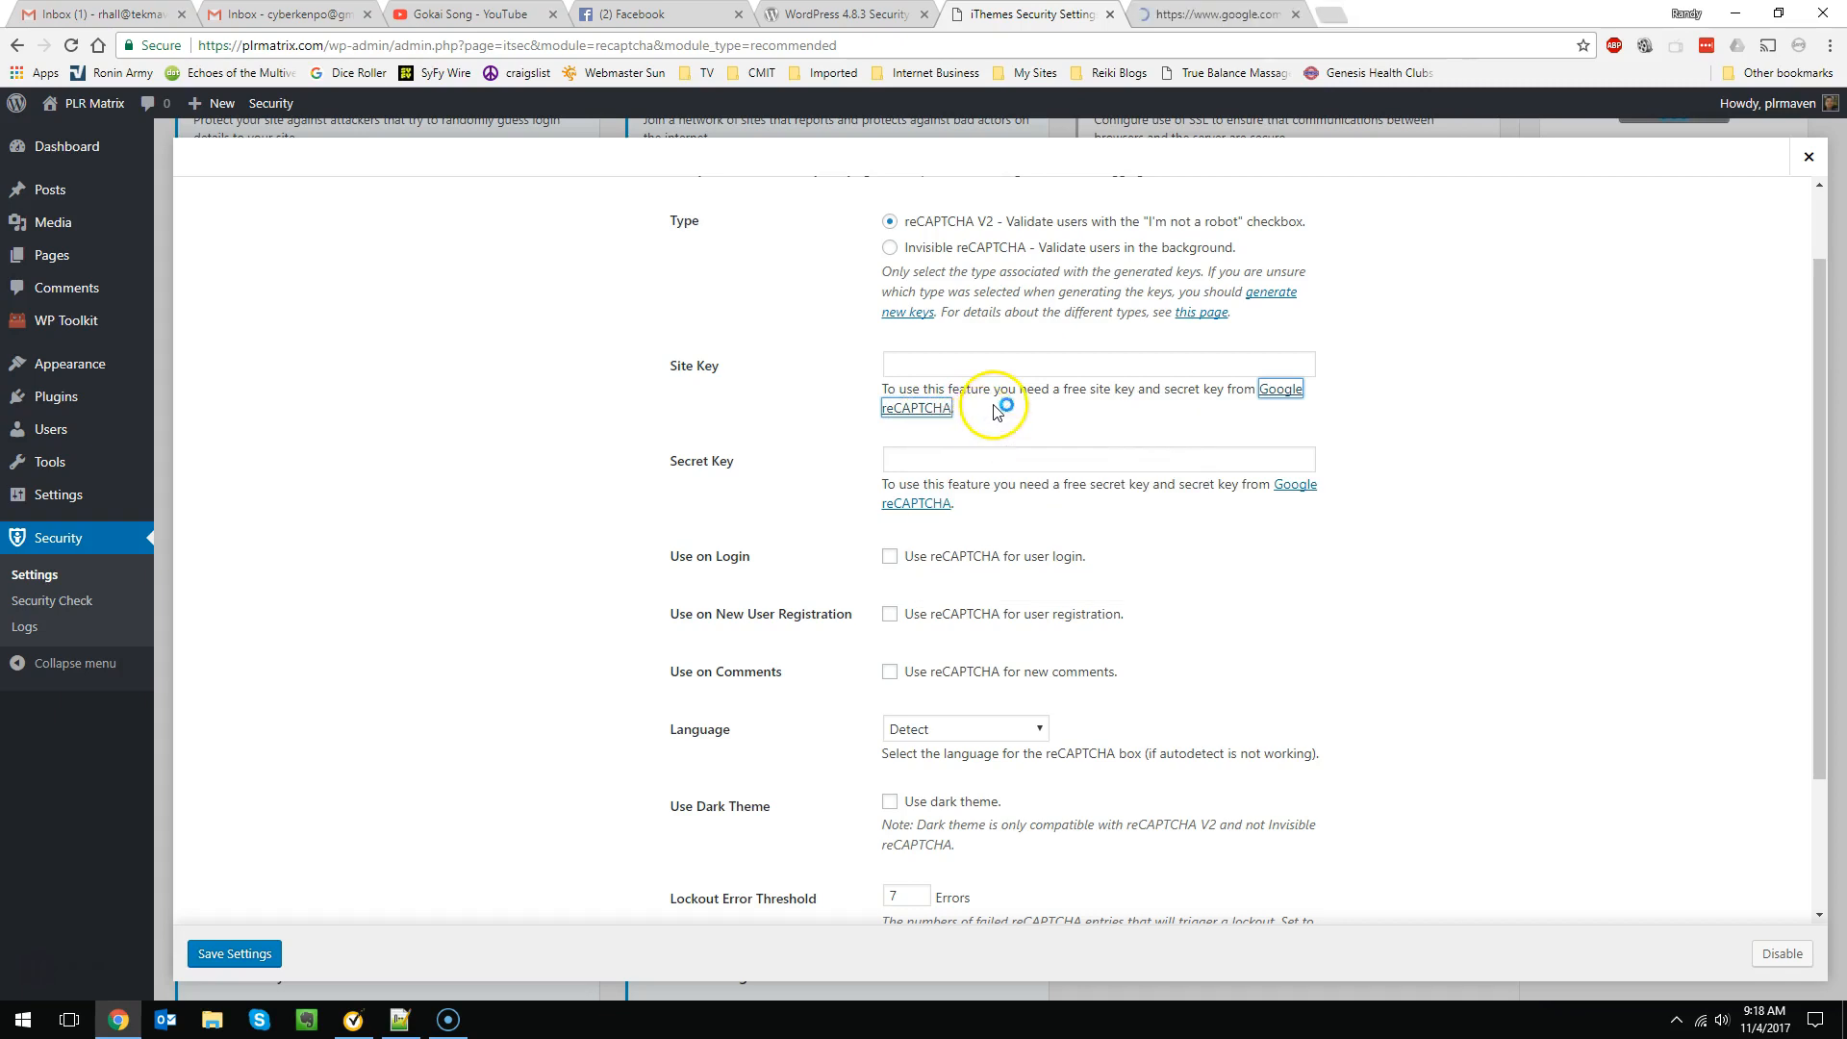
{"action": "left_click", "coordinate": [1217, 18]}
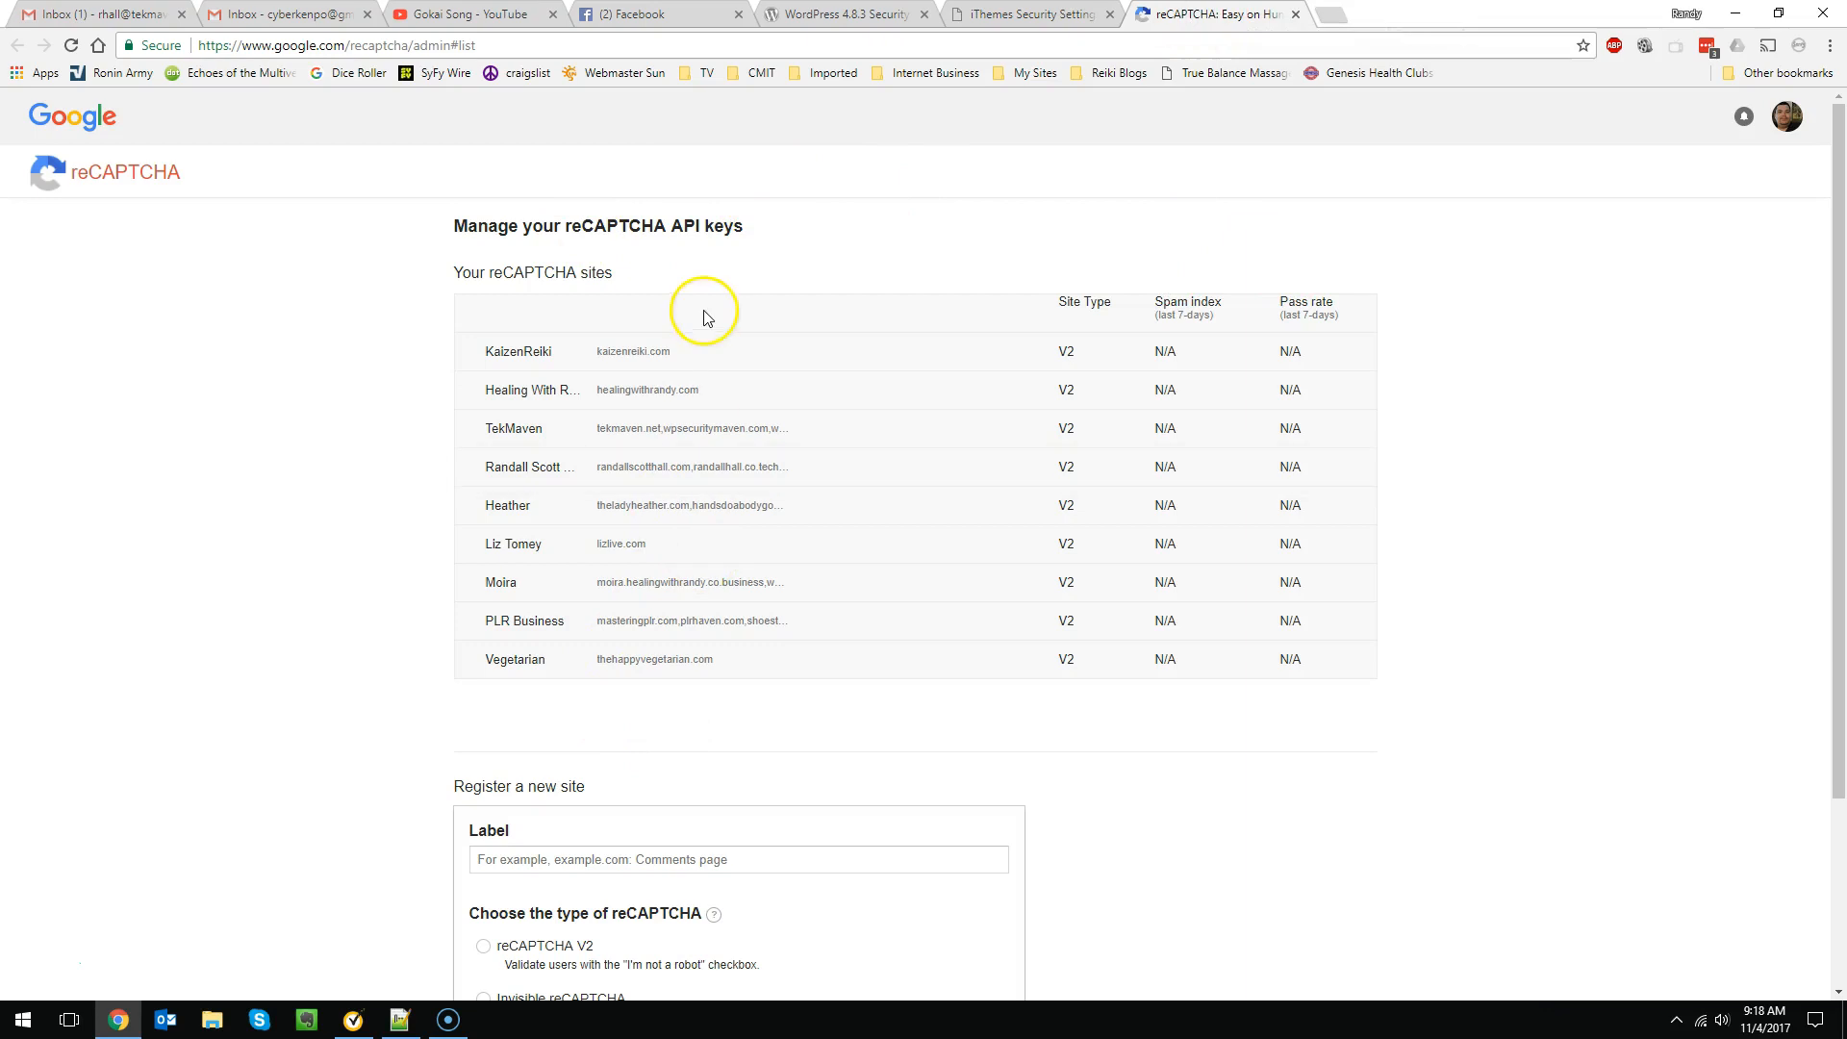
Enter PLR Matrix as the label for registering a new reCAPTCHA site.
{"action": "scroll", "coordinate": [890, 580], "scroll_direction": "down", "scroll_amount": 3}
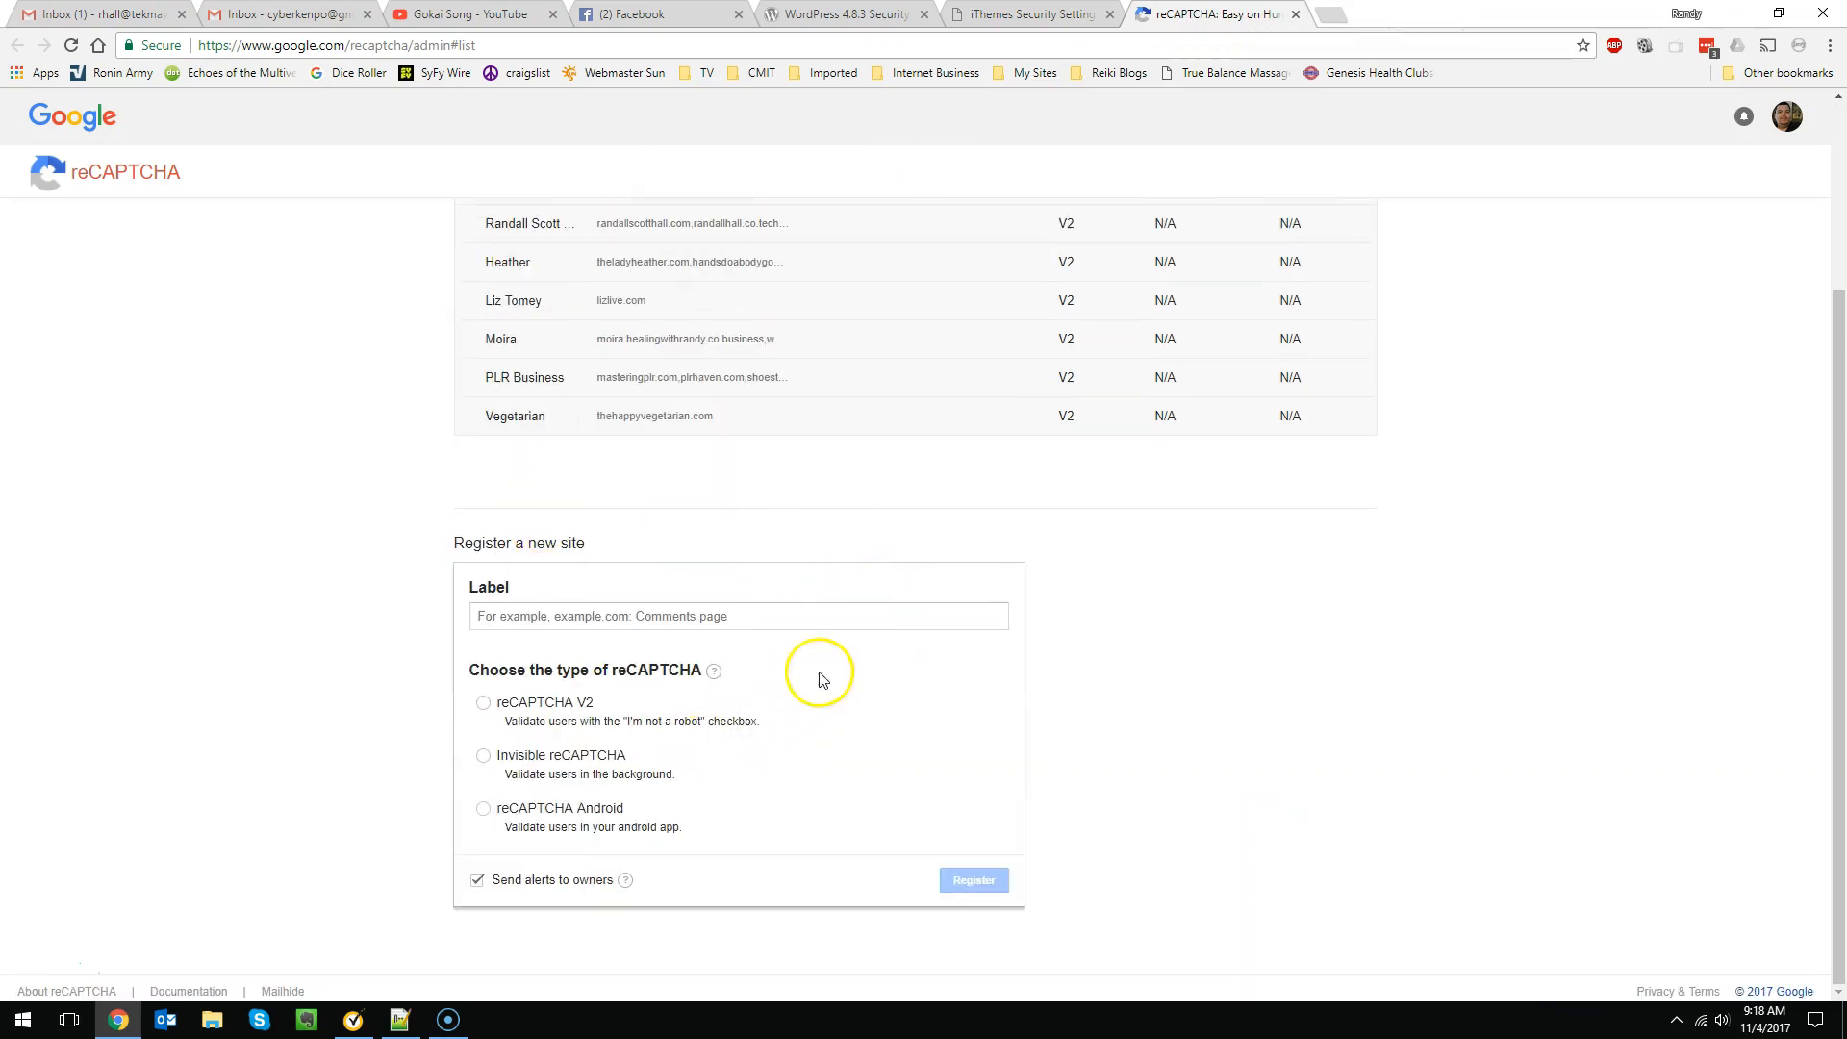
{"action": "left_click", "coordinate": [556, 614]}
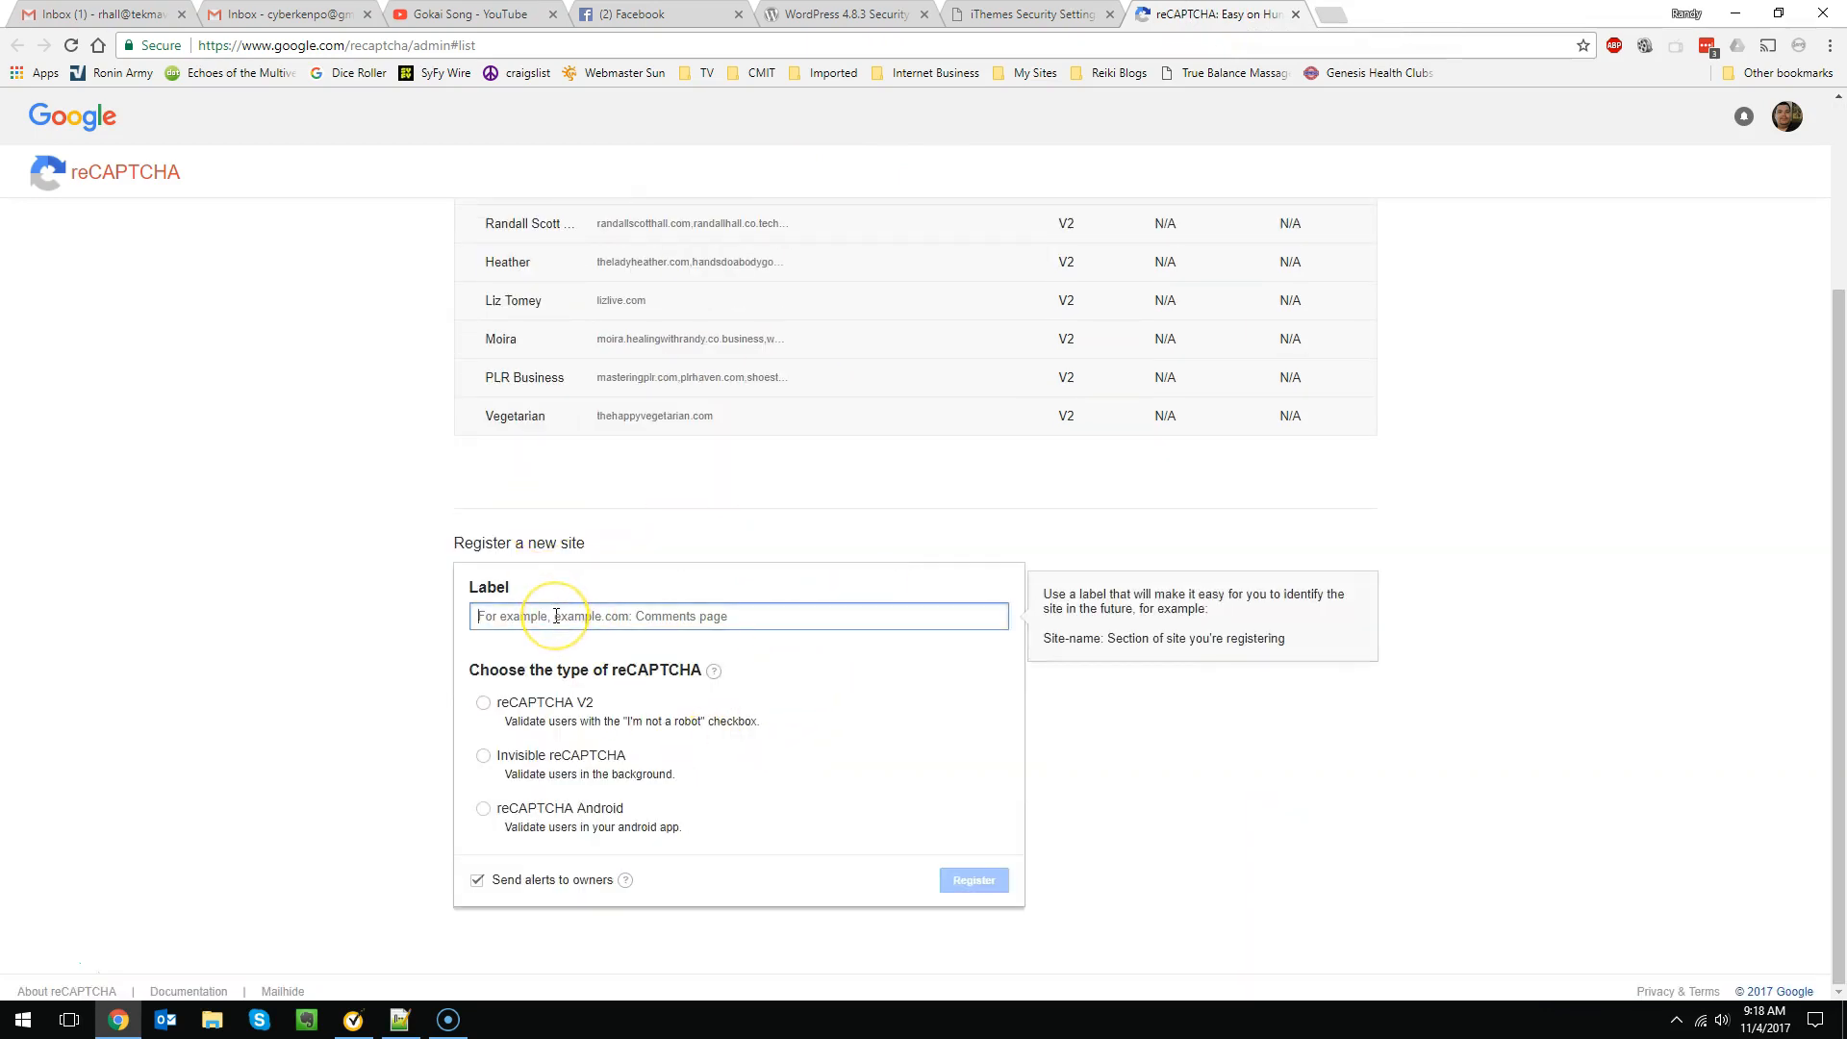
{"action": "type", "text": "PR"}
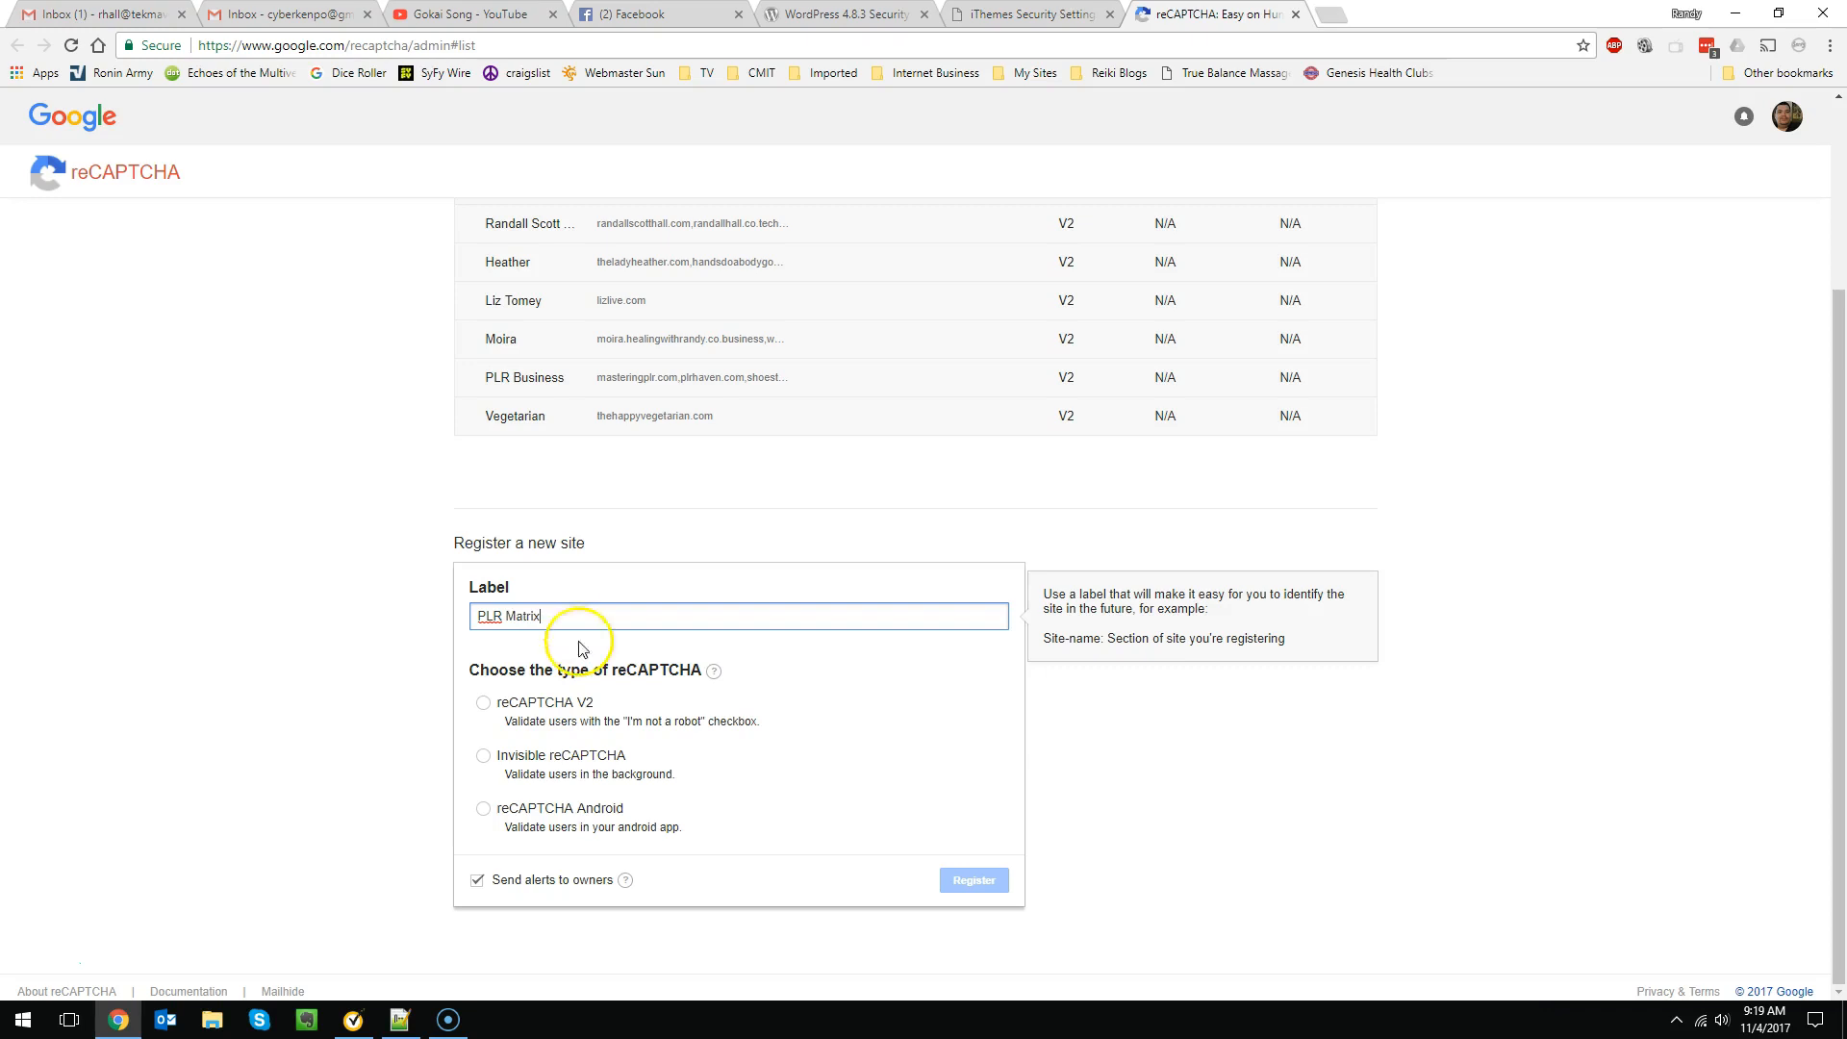
Choose reCAPTCHA V2 as the type for the new site and enter plrmatrix.com as its domain.
{"action": "left_click", "coordinate": [484, 705]}
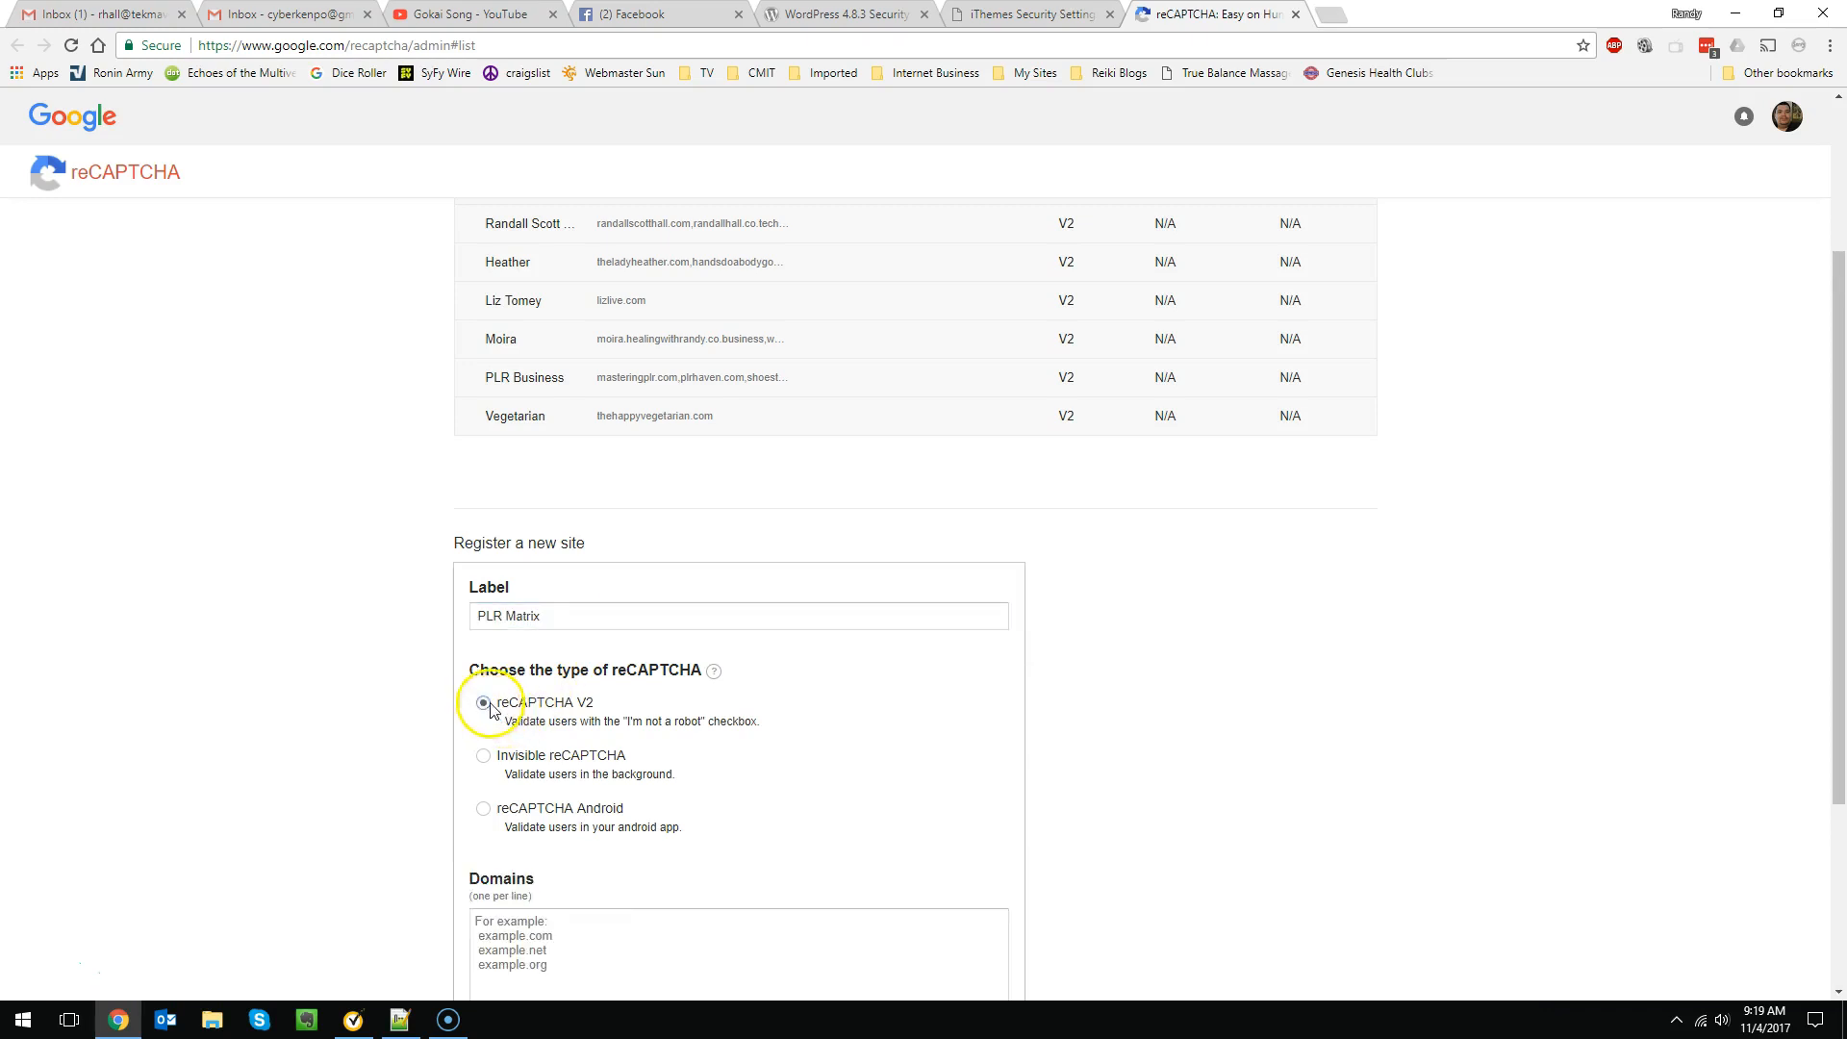
{"action": "scroll", "coordinate": [322, 639], "scroll_direction": "down", "scroll_amount": 3}
{"action": "left_click", "coordinate": [526, 642]}
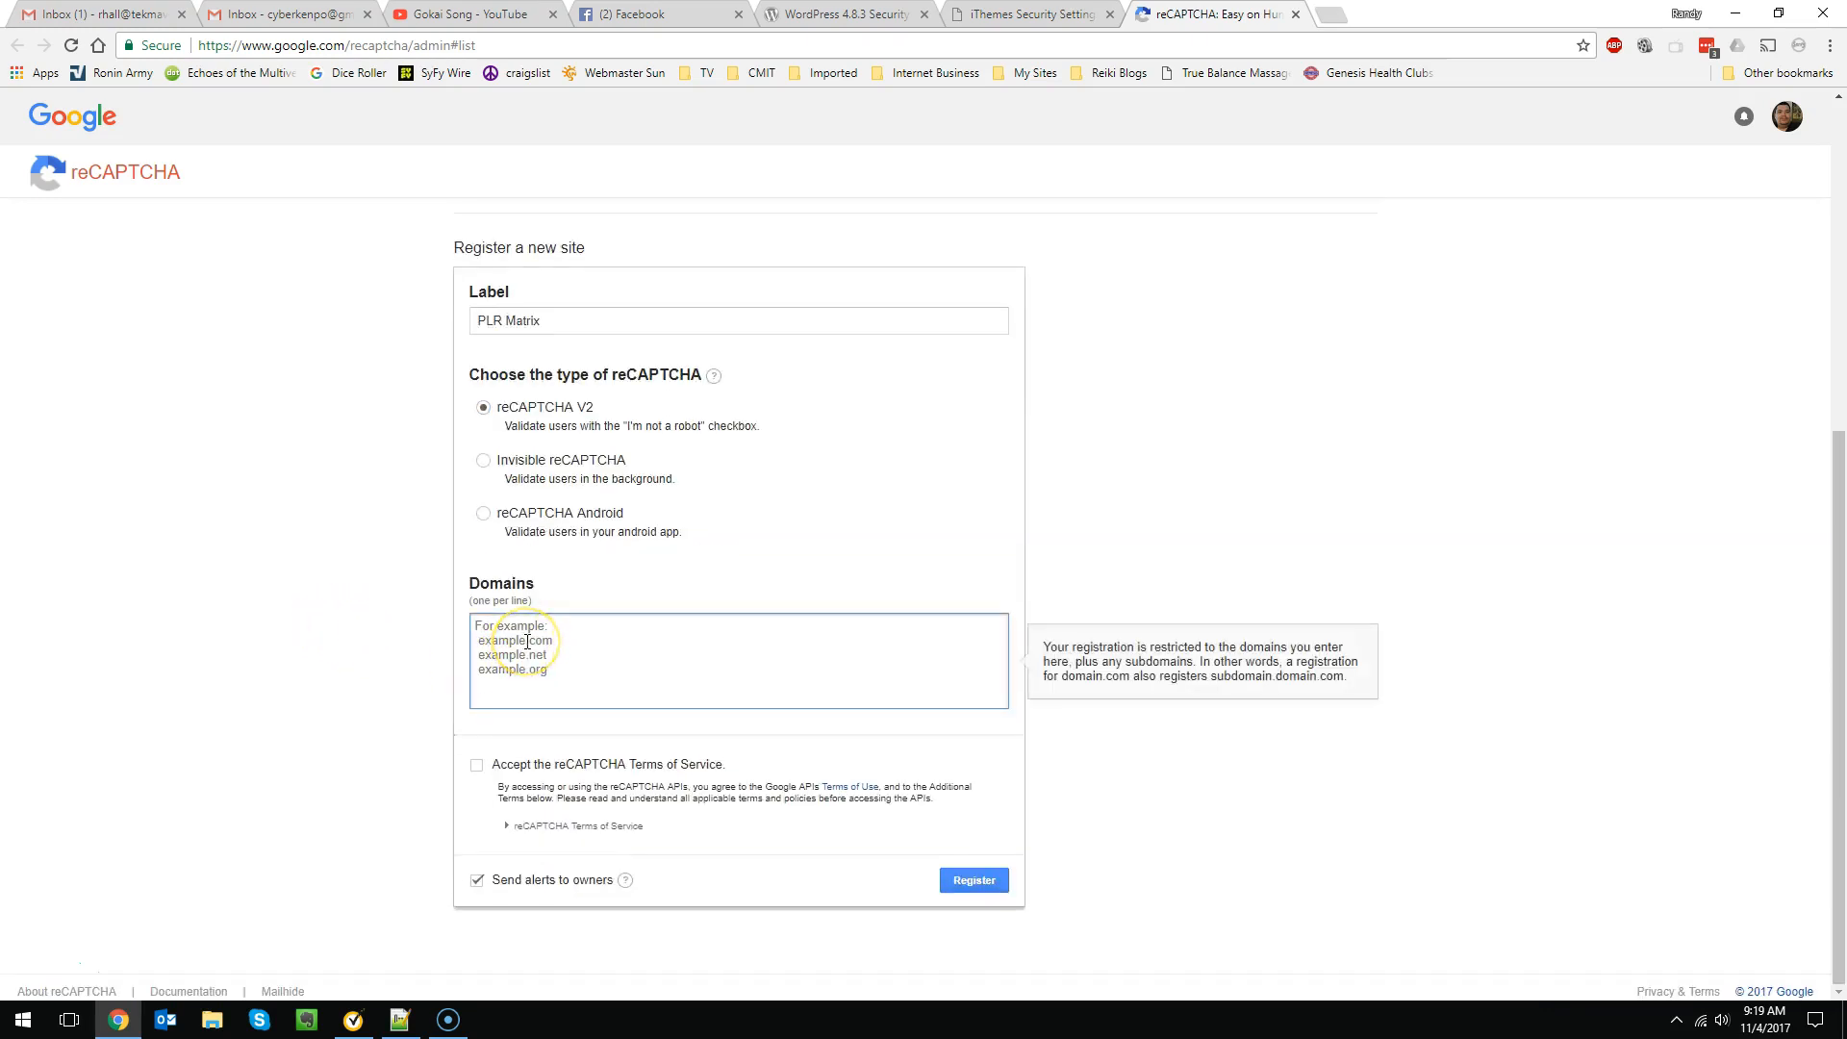
{"action": "type", "text": "plrmatrix.com"}
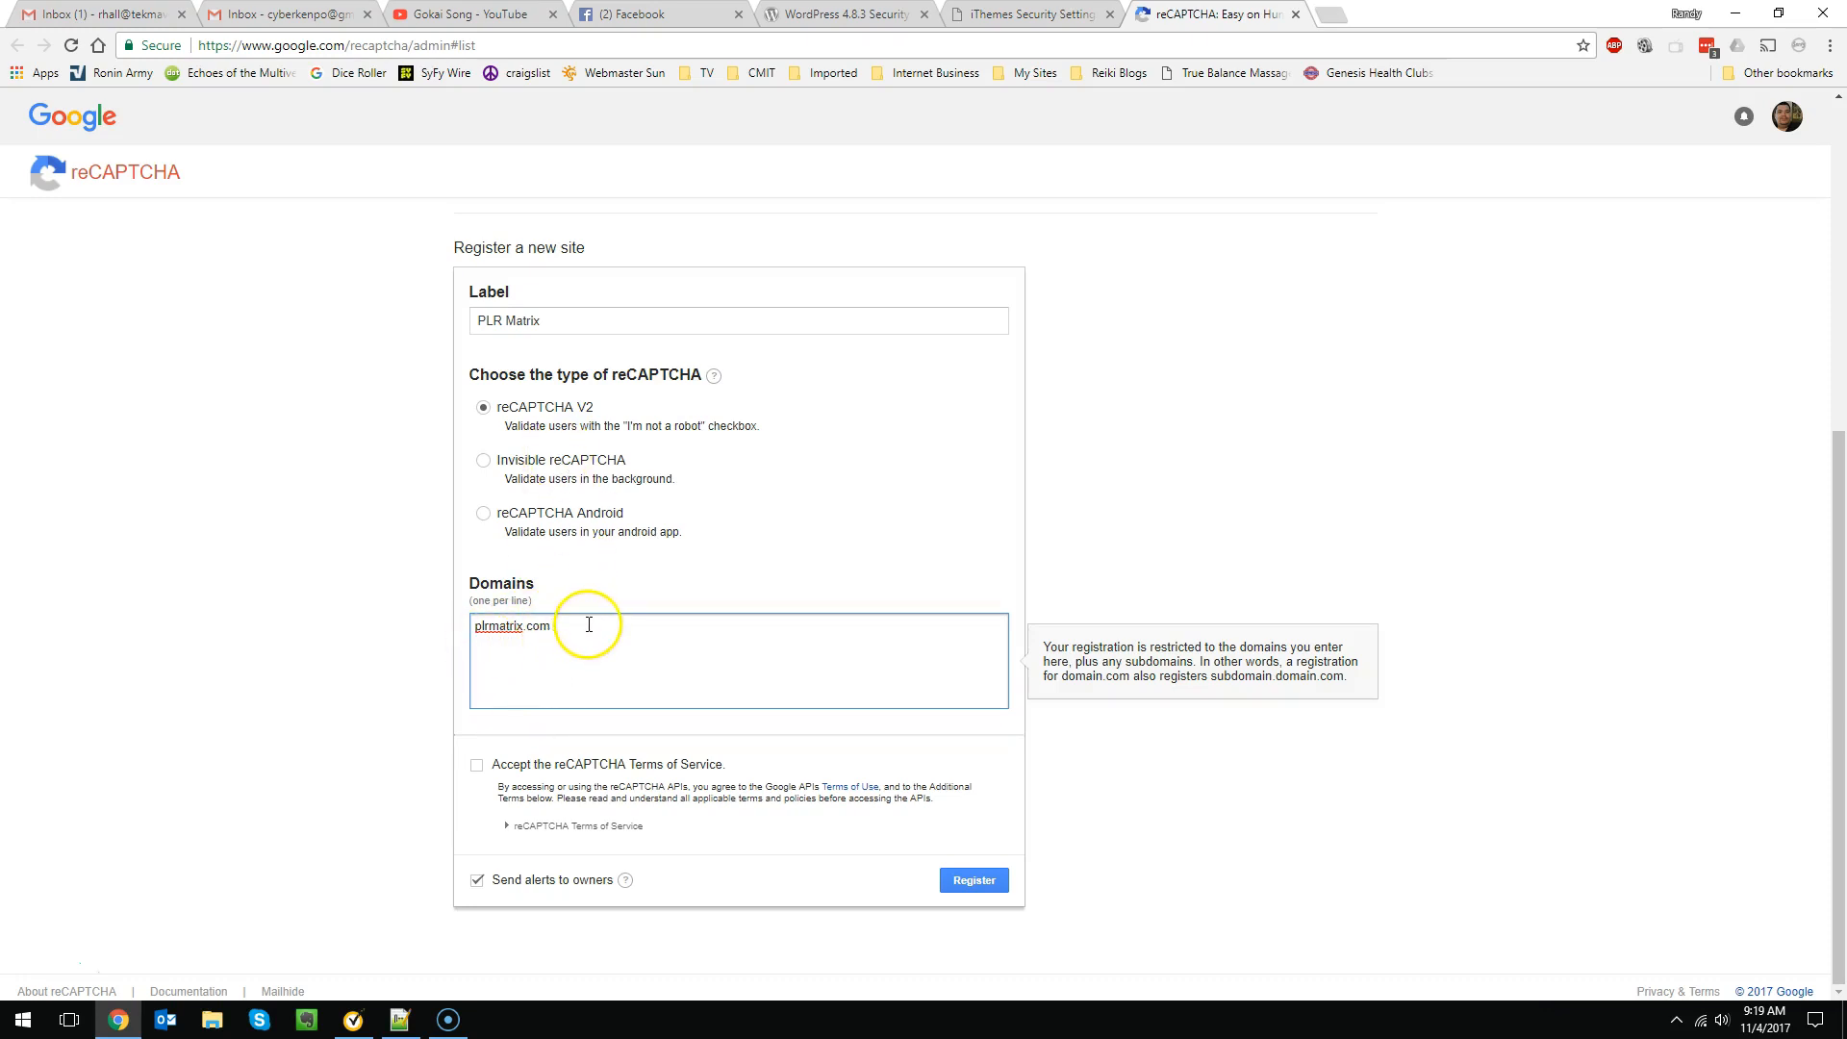
Accept the reCAPTCHA Terms of Service, turn off alerts to owners, and register the site.
{"action": "left_click", "coordinate": [476, 764]}
{"action": "left_click", "coordinate": [477, 880]}
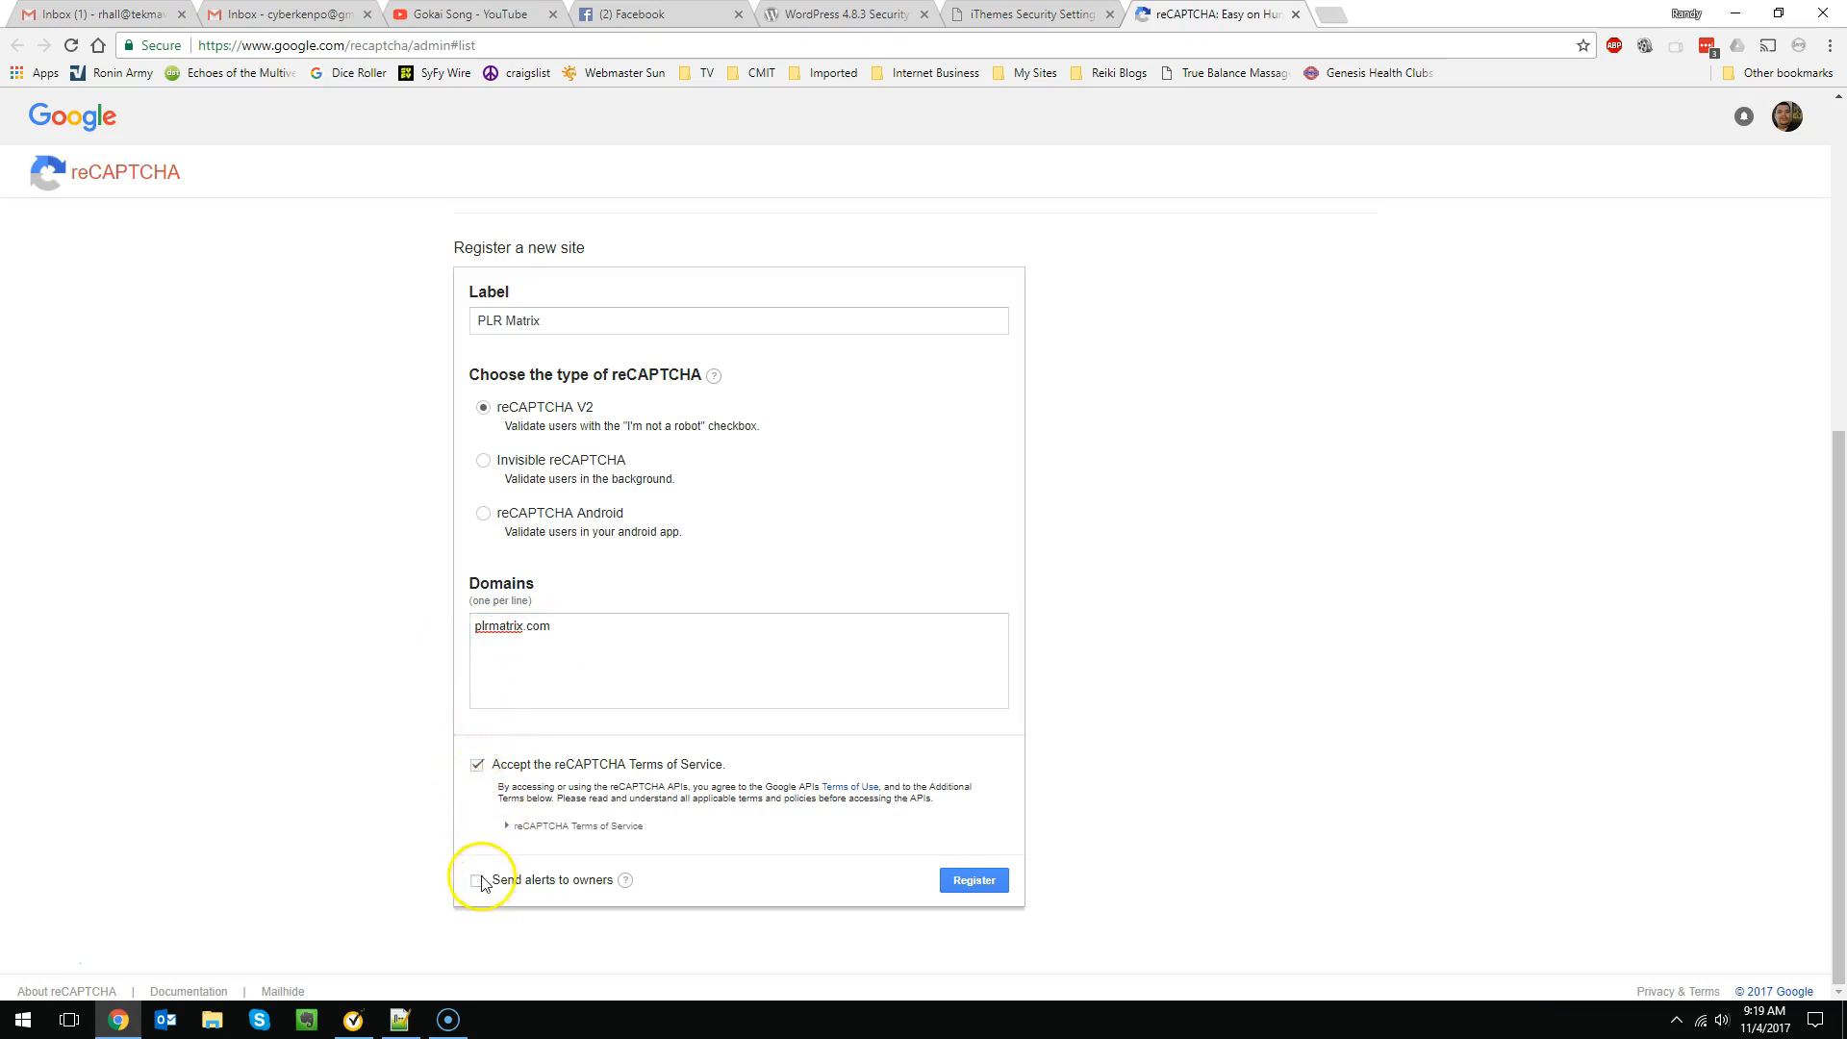
{"action": "left_click", "coordinate": [975, 880]}
Copy the generated site key from the Google reCAPTCHA page into the Site Key field of the iThemes Security reCAPTCHA settings.
{"action": "scroll", "coordinate": [417, 673], "scroll_direction": "down", "scroll_amount": 3}
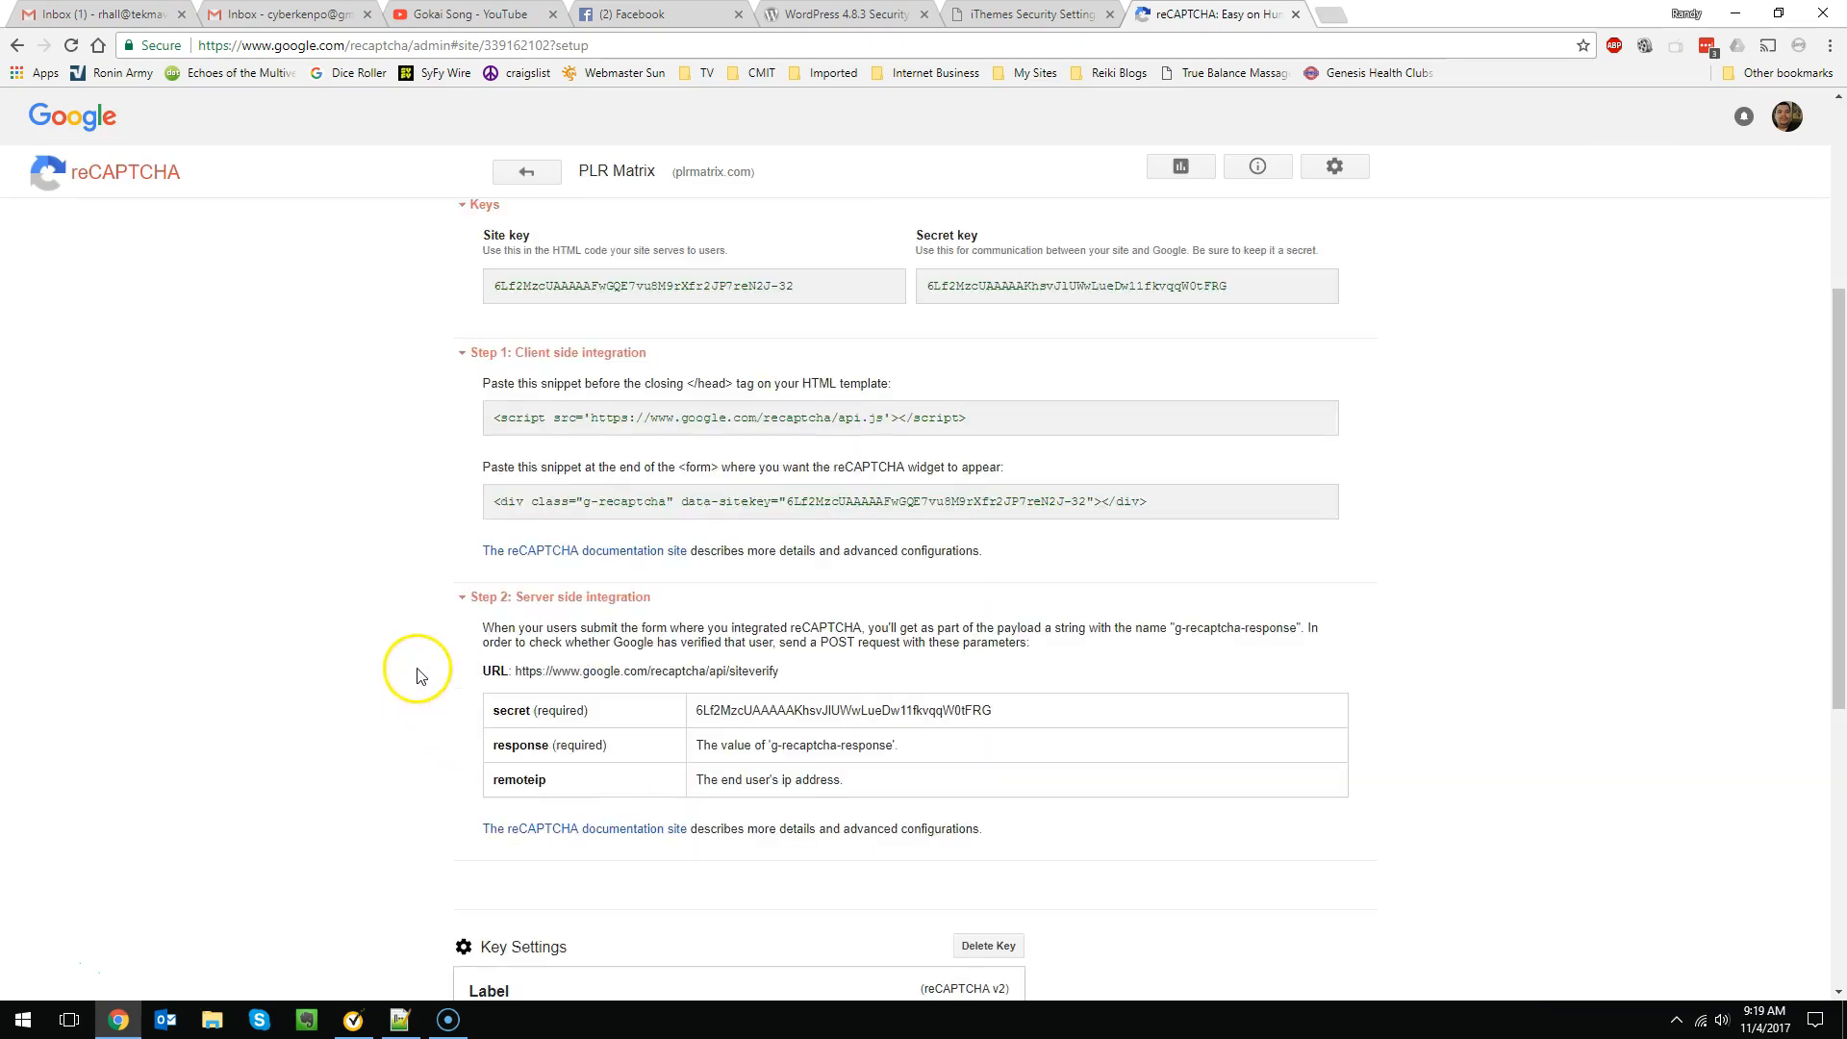
{"action": "scroll", "coordinate": [417, 668], "scroll_direction": "down", "scroll_amount": 3}
{"action": "scroll", "coordinate": [420, 674], "scroll_direction": "up", "scroll_amount": 5}
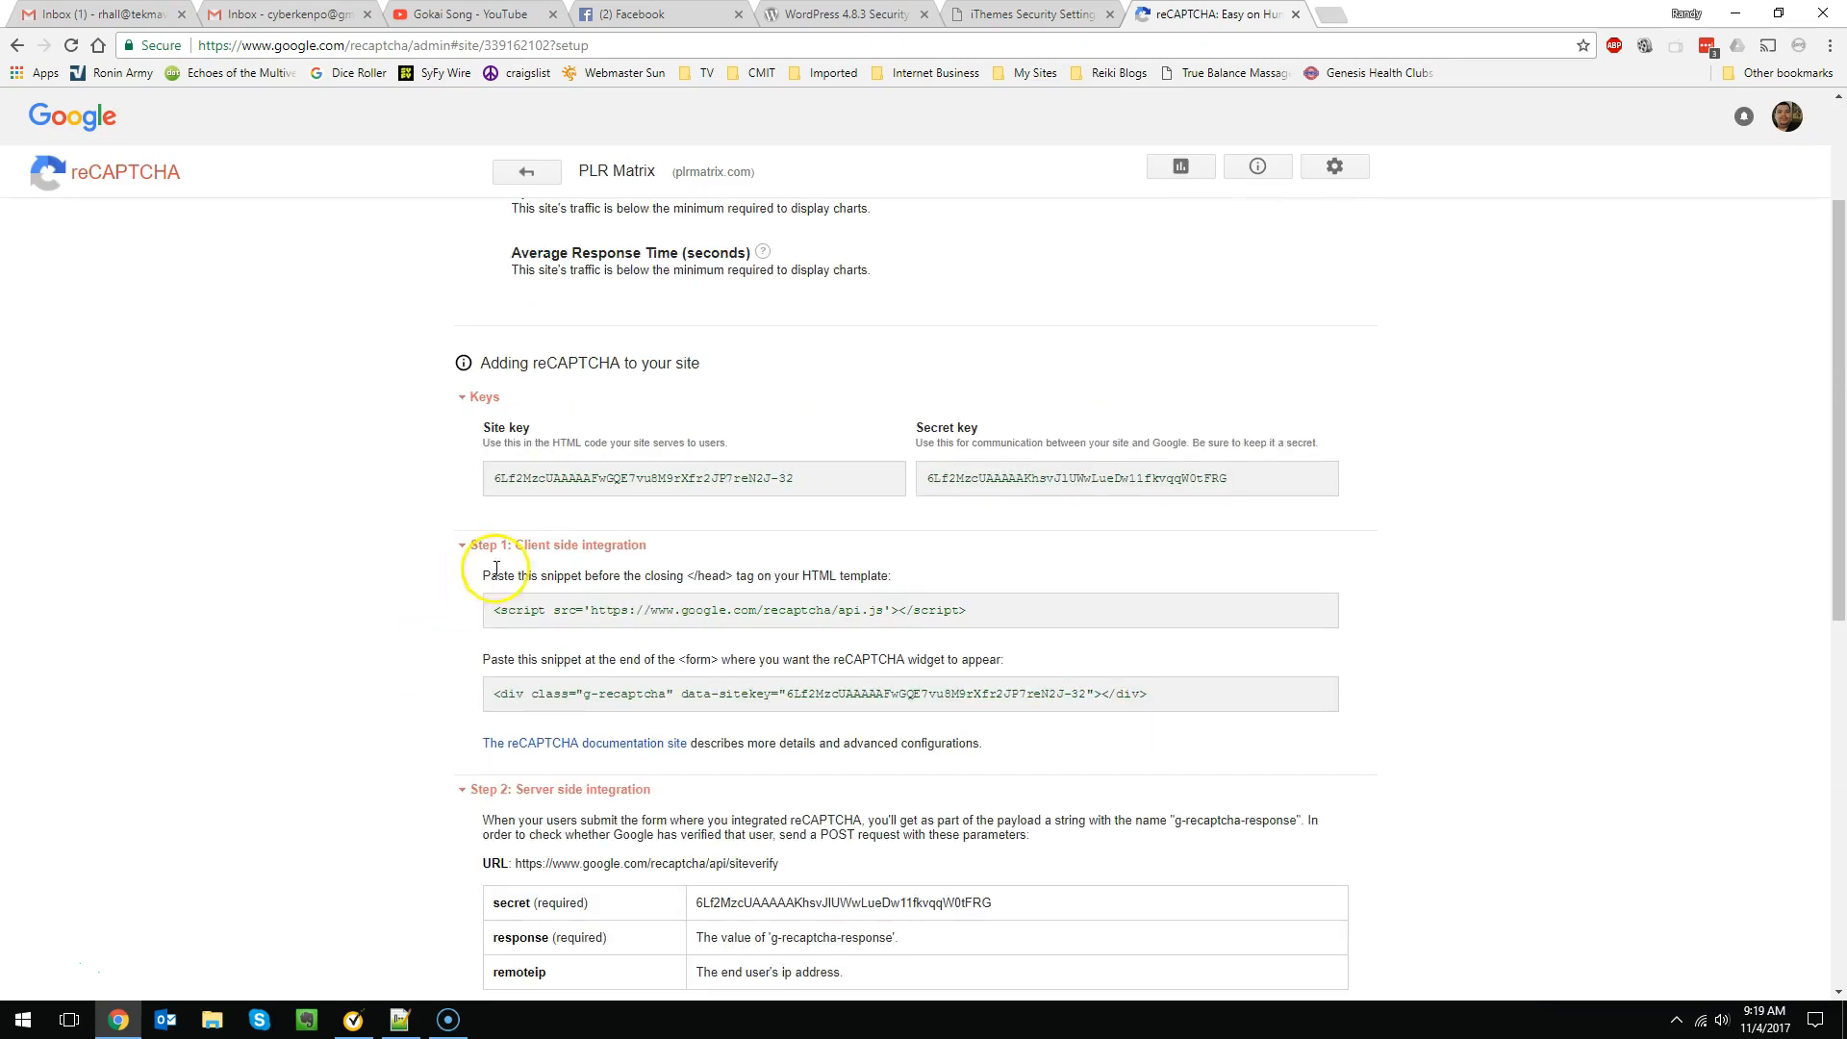
{"action": "left_click", "coordinate": [1008, 15]}
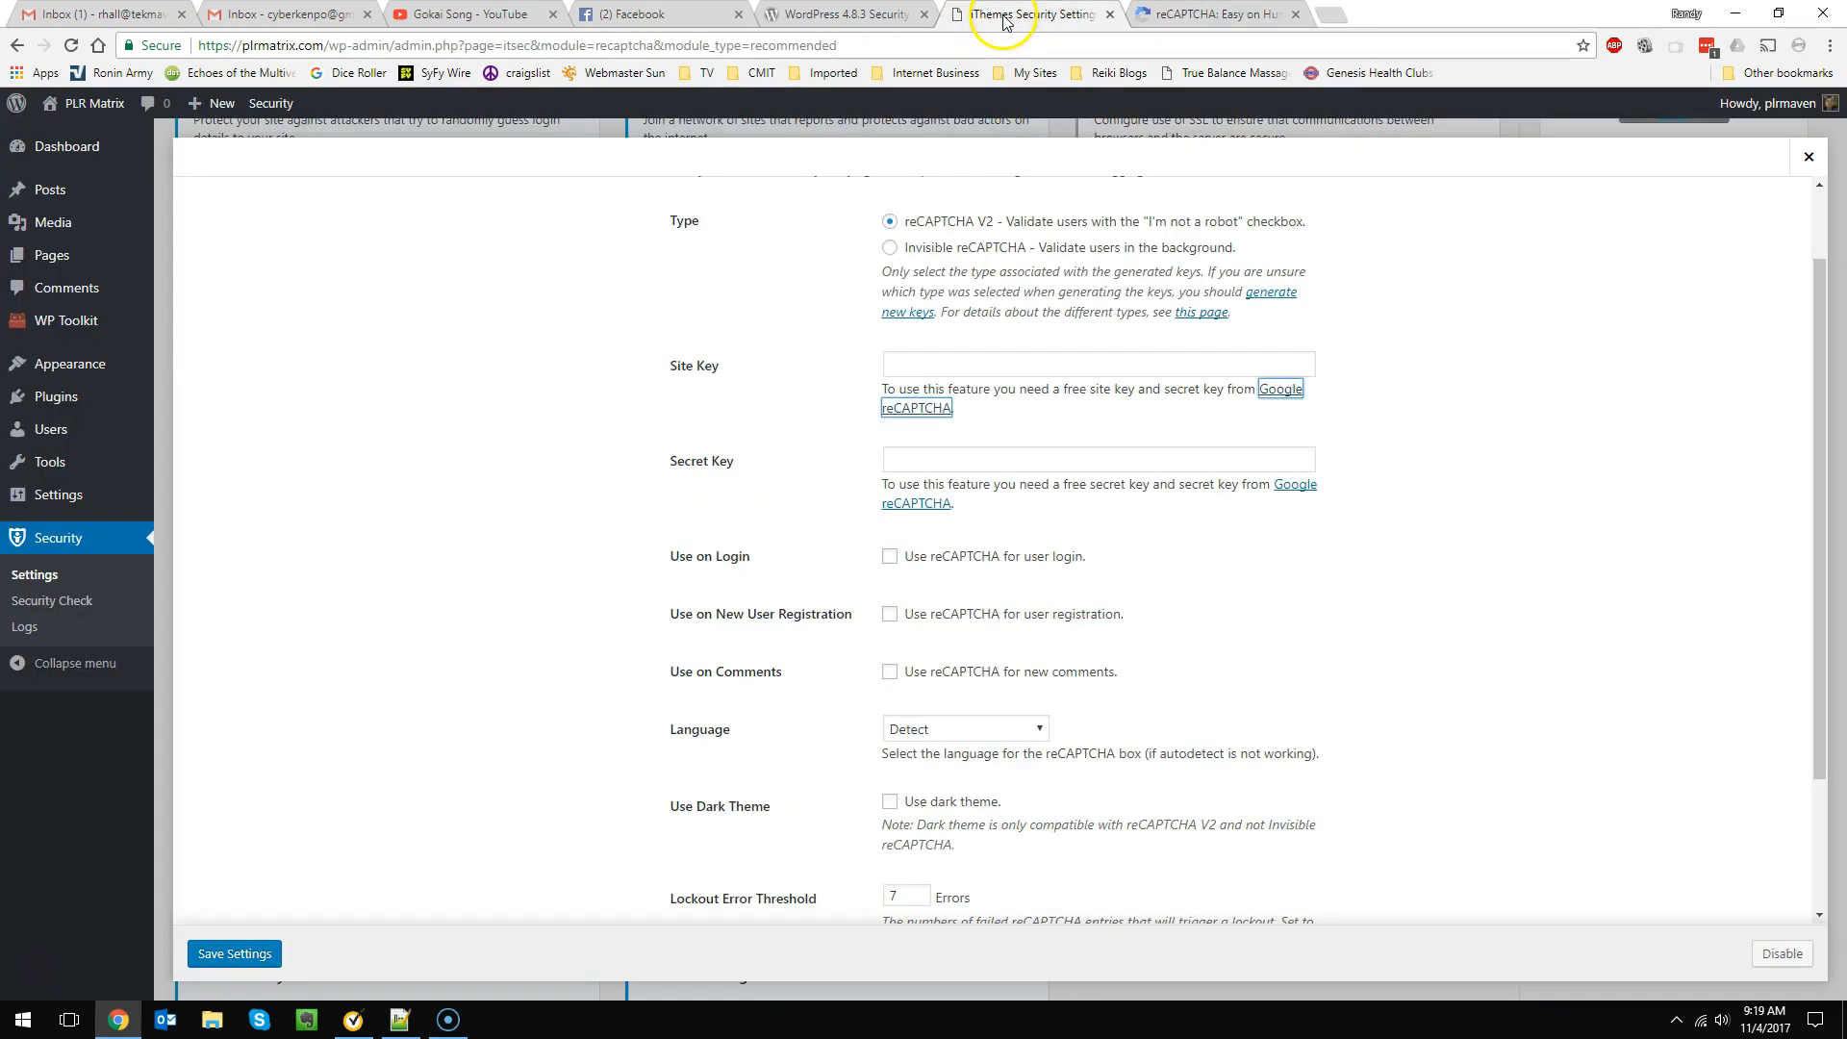
{"action": "left_click", "coordinate": [1193, 15]}
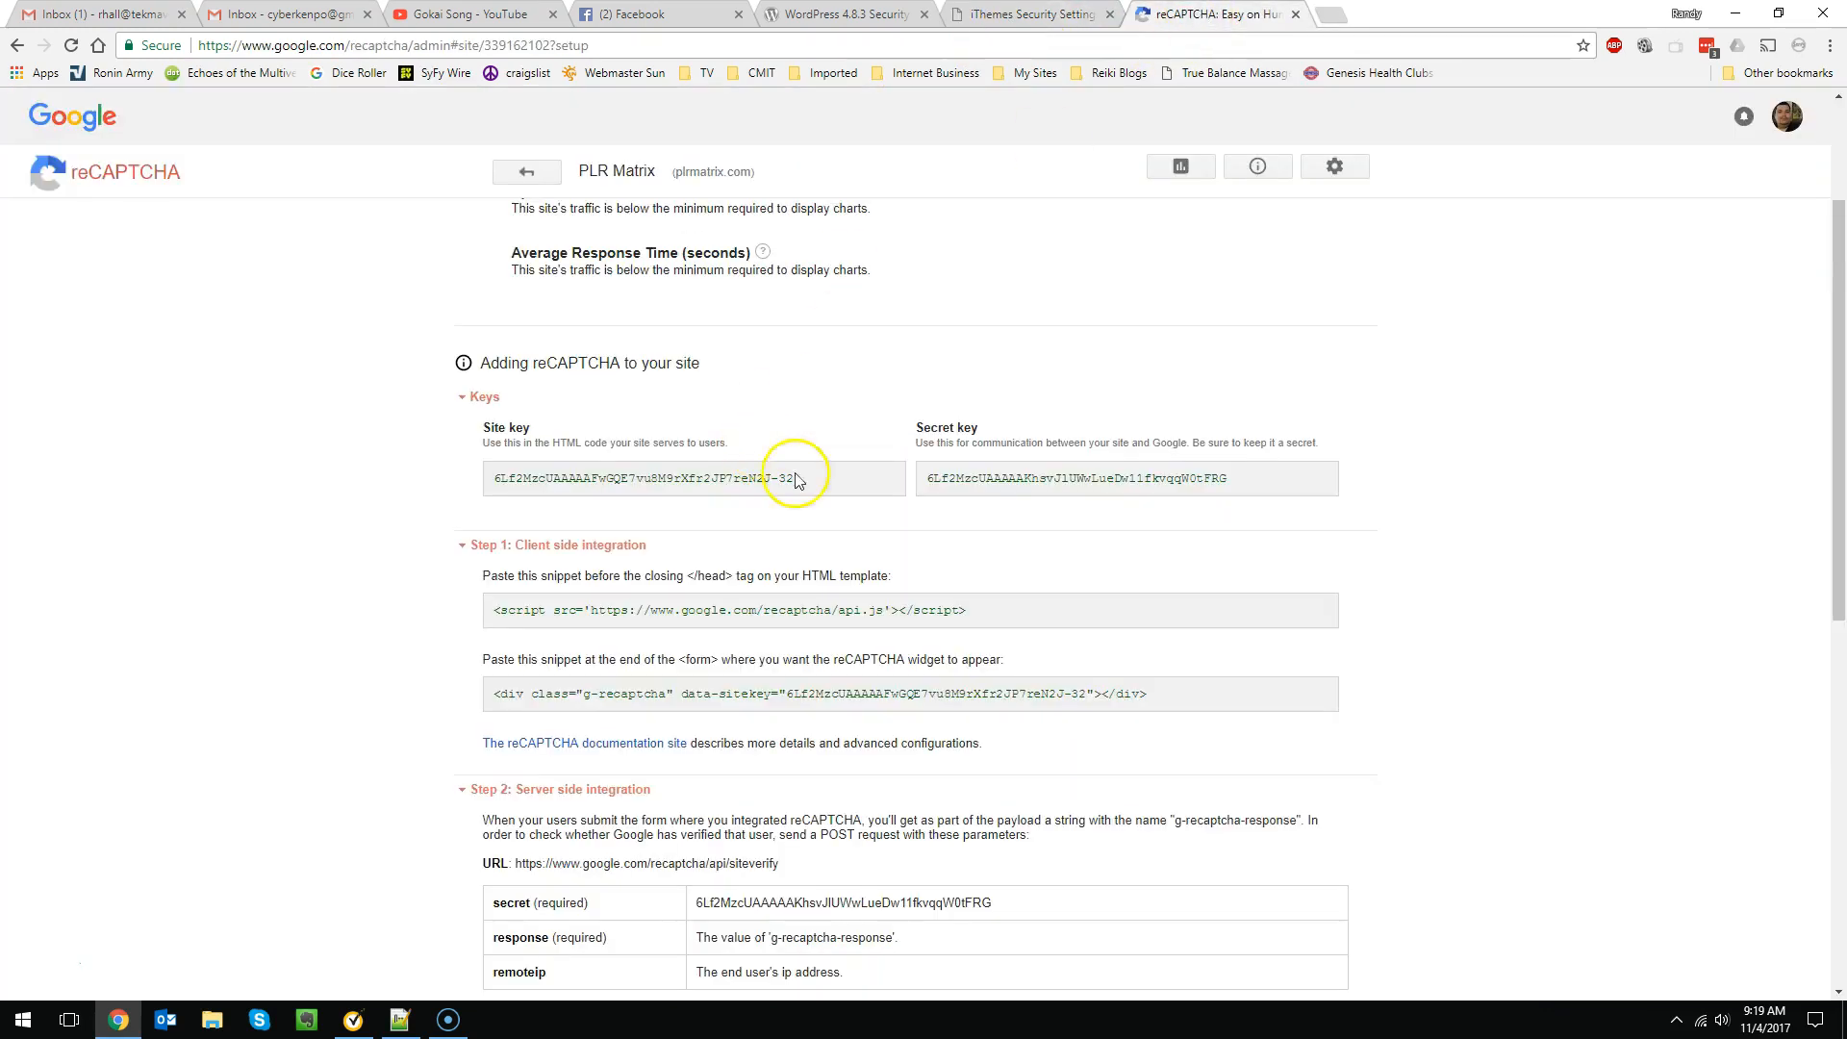
{"action": "left_click_drag", "start_coordinate": [804, 478], "coordinate": [517, 481]}
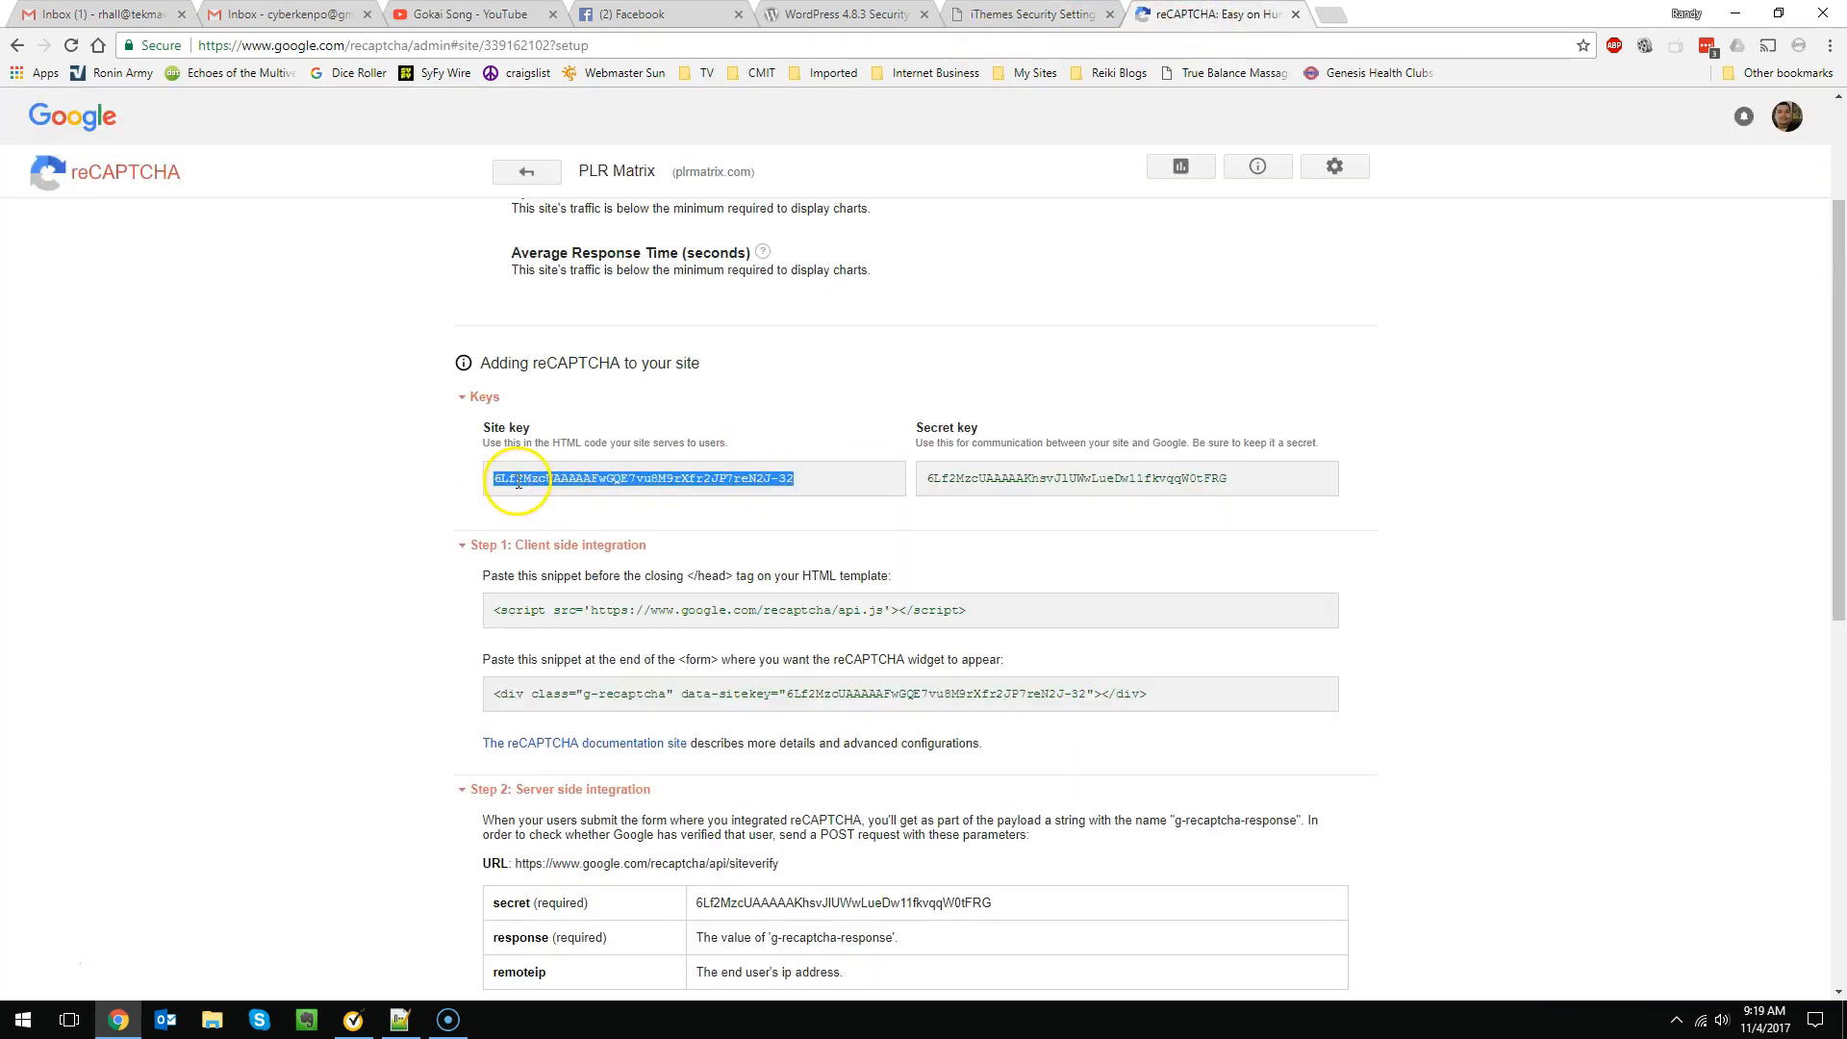
{"action": "right_click", "coordinate": [517, 488]}
{"action": "left_click", "coordinate": [575, 502]}
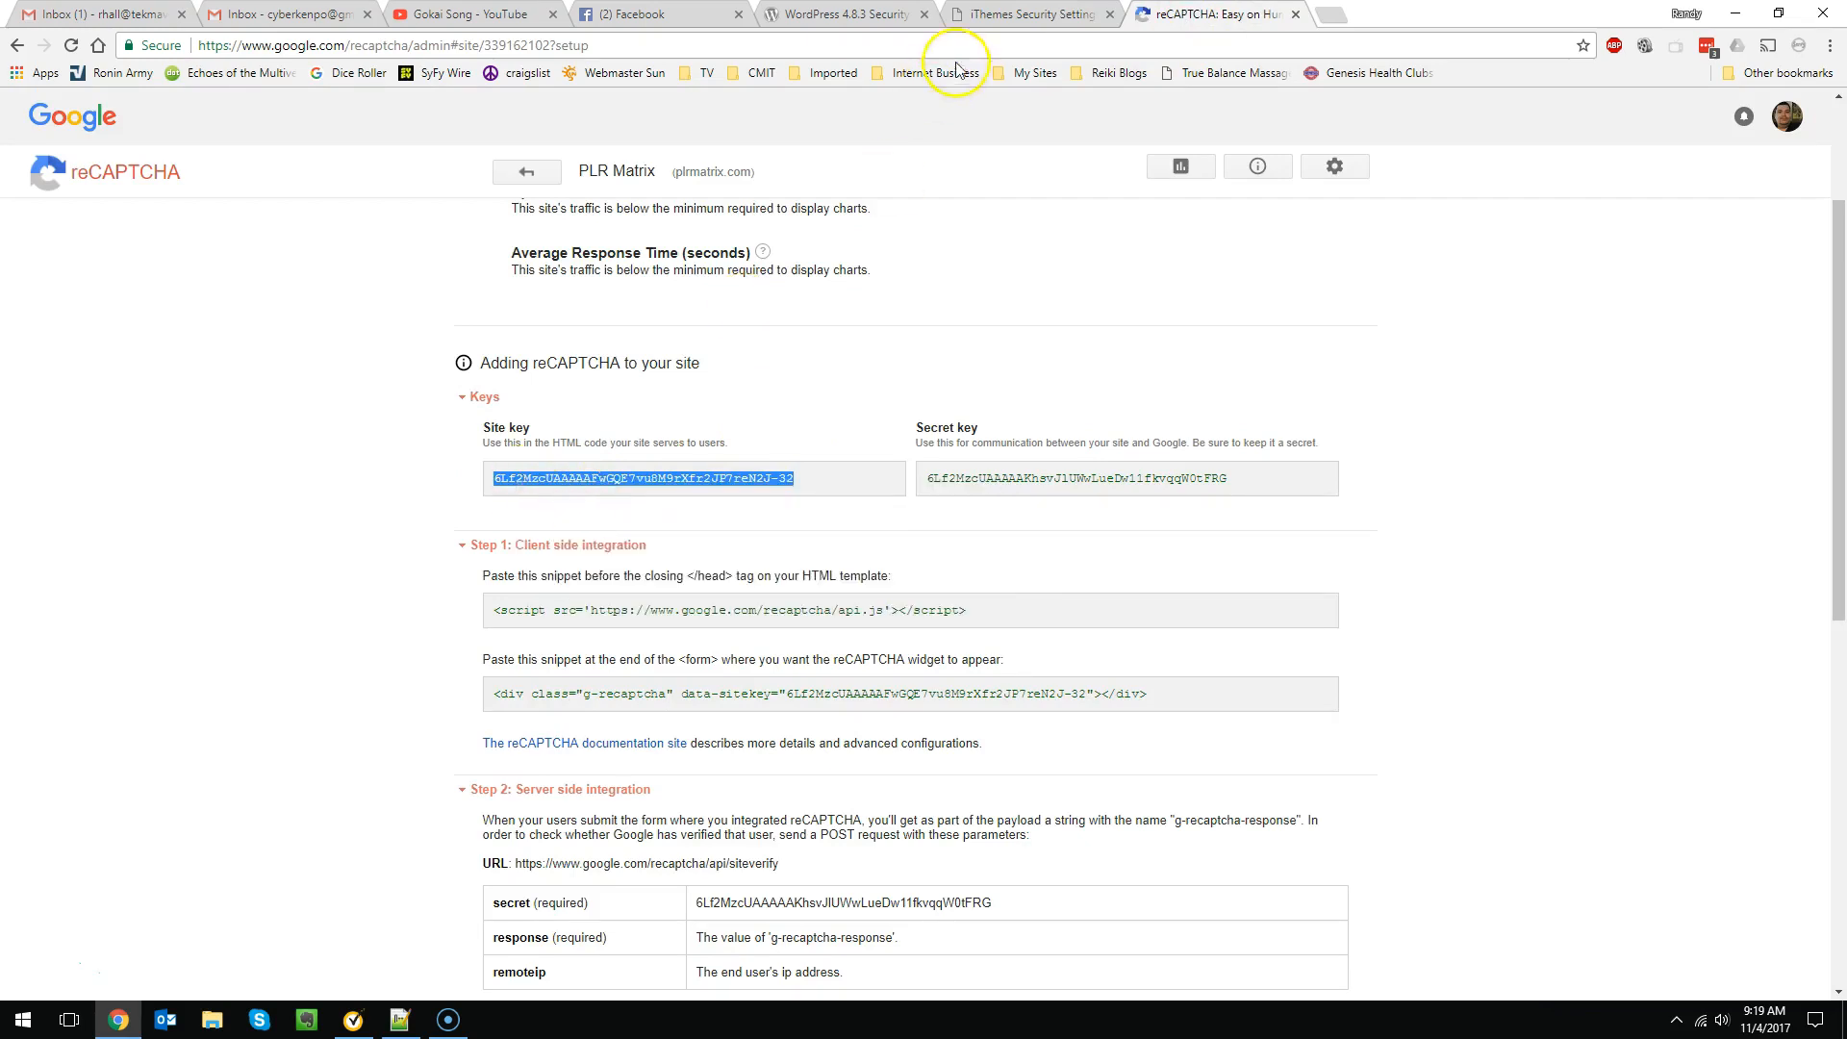
{"action": "left_click", "coordinate": [1005, 15]}
{"action": "left_click", "coordinate": [935, 363]}
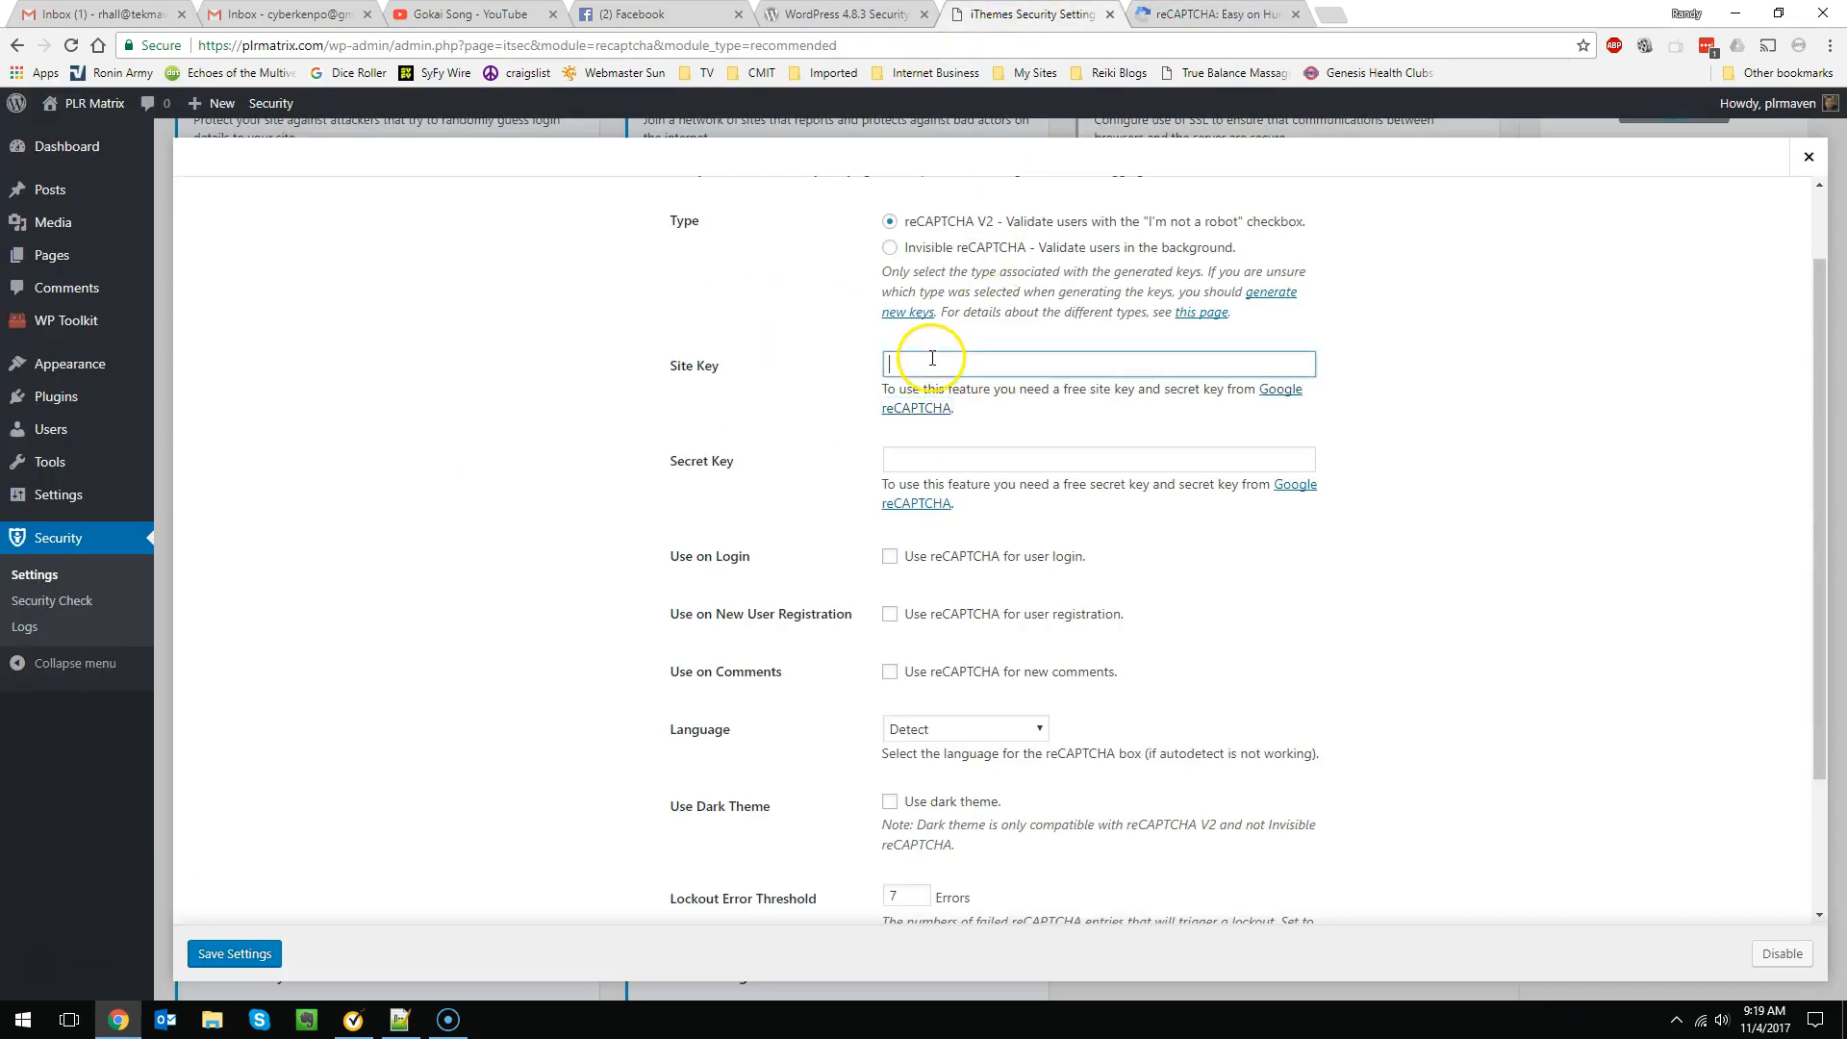
{"action": "right_click", "coordinate": [931, 360]}
{"action": "left_click", "coordinate": [1007, 471]}
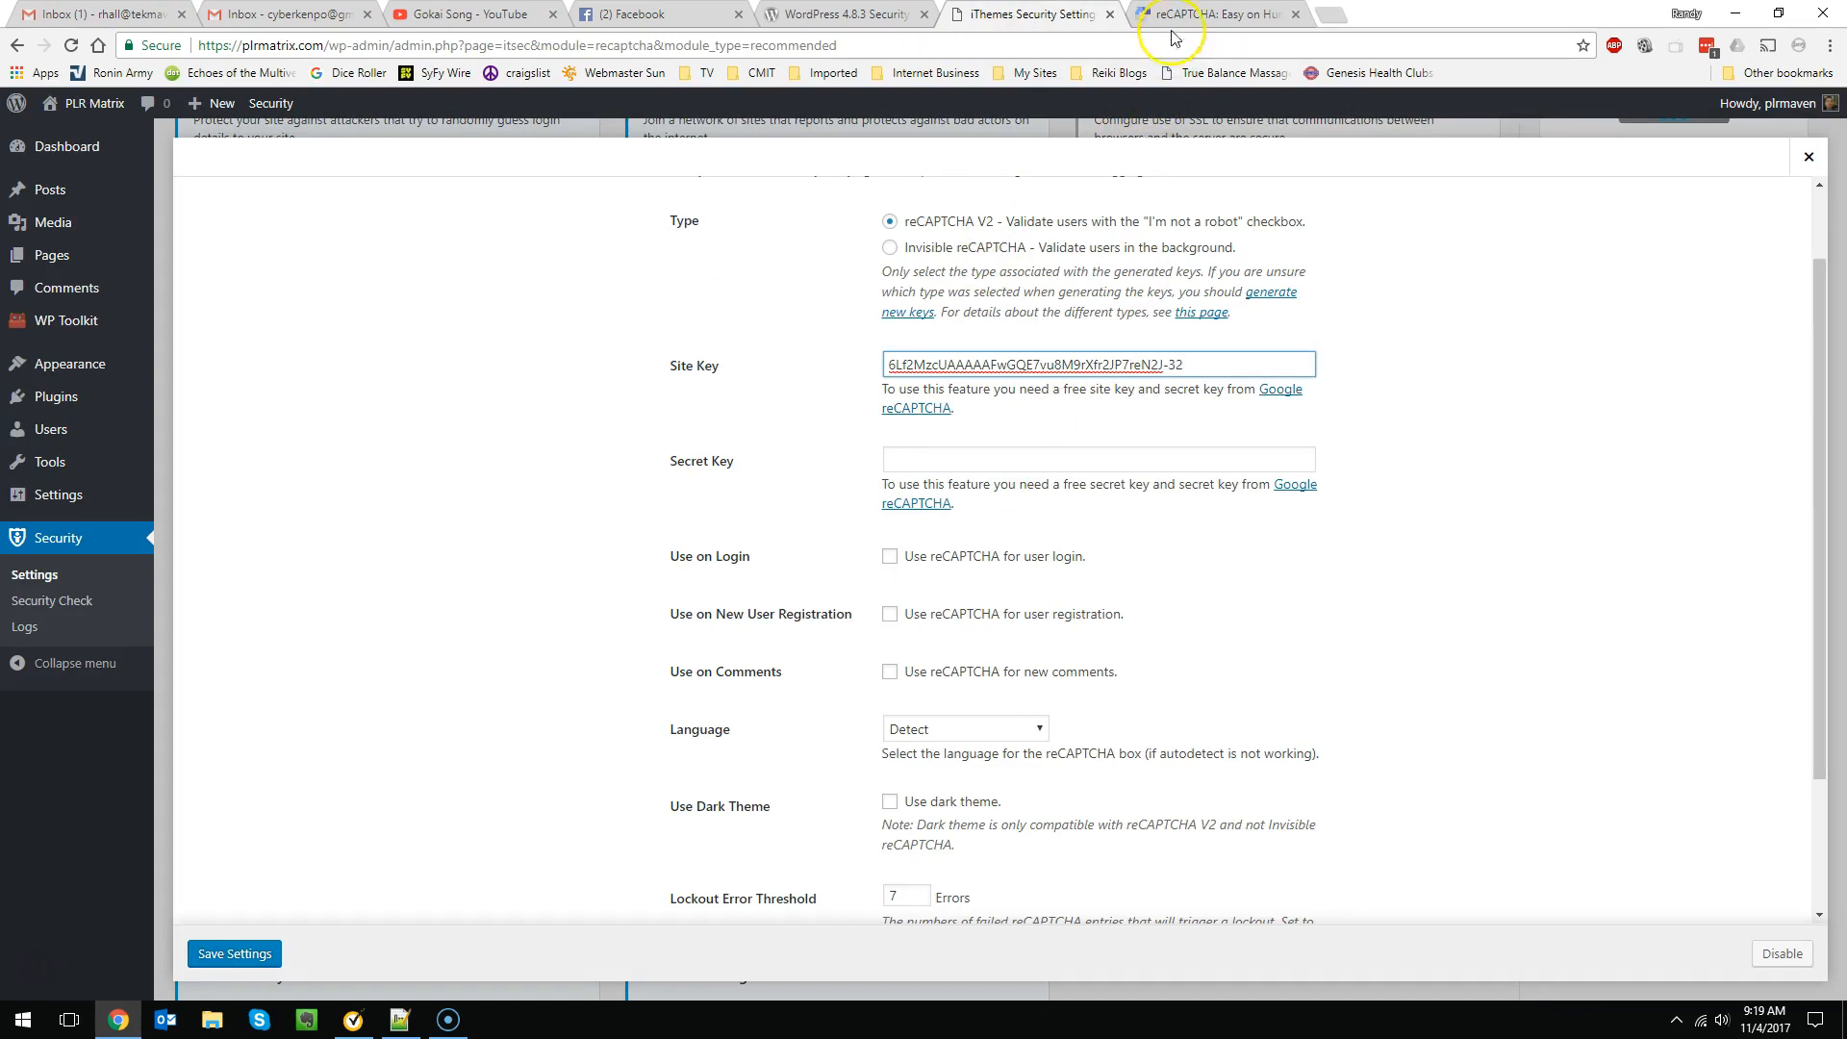
Copy the secret key from the Google reCAPTCHA page into the Secret Key field of the iThemes Security settings.
{"action": "left_click", "coordinate": [1198, 15]}
{"action": "left_click_drag", "start_coordinate": [1251, 480], "coordinate": [929, 480]}
{"action": "right_click", "coordinate": [950, 486]}
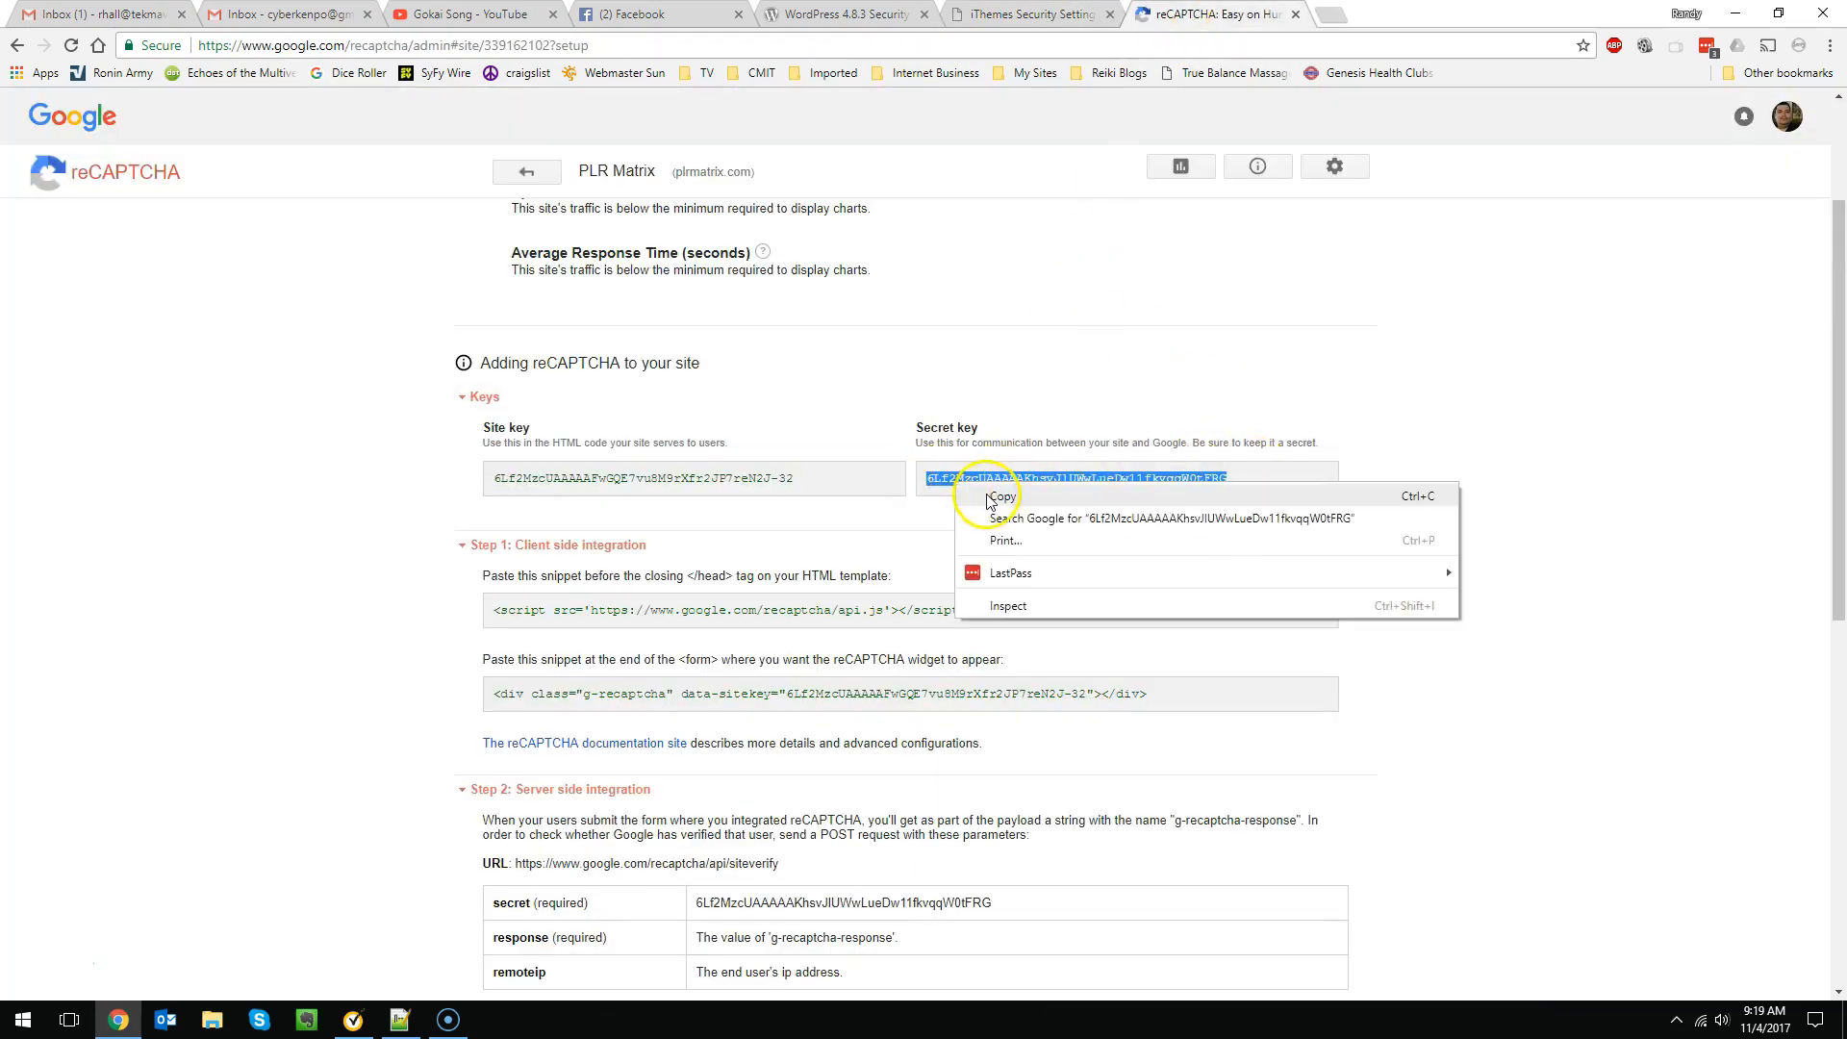
{"action": "left_click", "coordinate": [991, 501]}
{"action": "left_click", "coordinate": [1033, 14]}
{"action": "left_click", "coordinate": [959, 461]}
{"action": "right_click", "coordinate": [962, 464]}
{"action": "left_click", "coordinate": [1007, 568]}
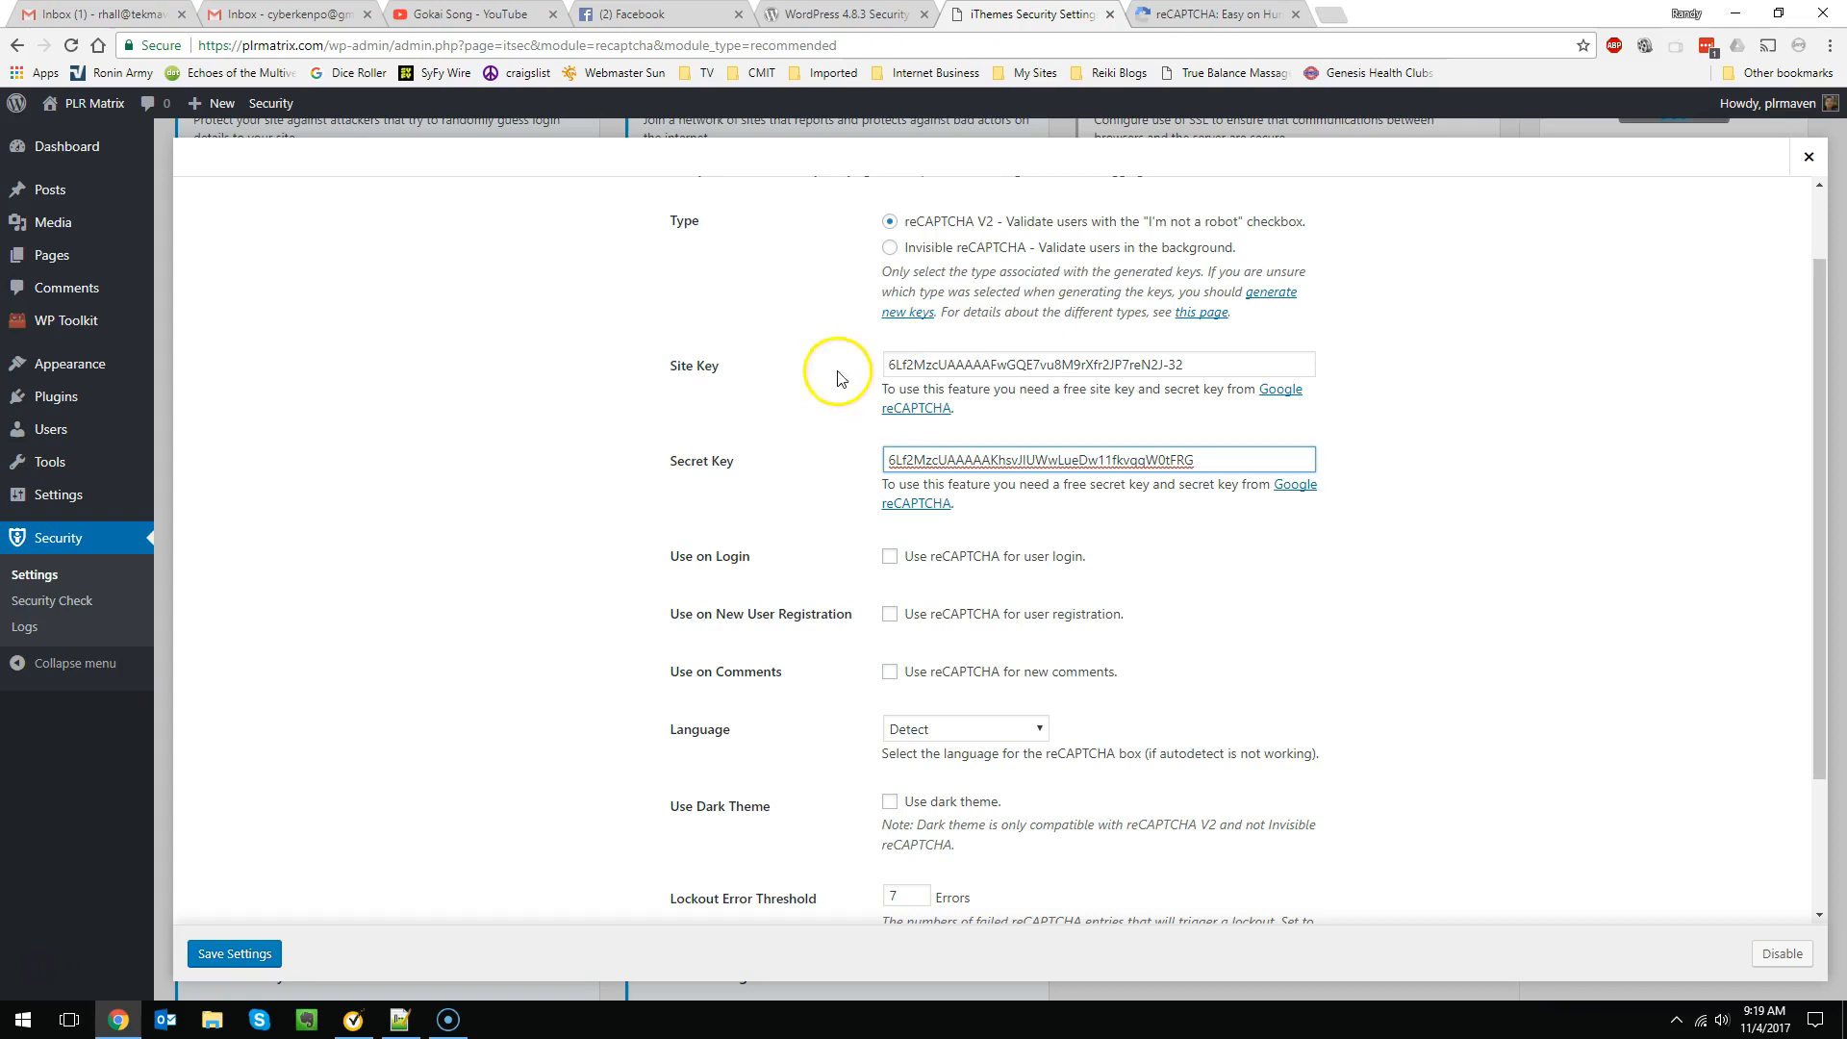
Enable reCAPTCHA for user login, user registration and new comments.
{"action": "left_click", "coordinate": [1229, 14]}
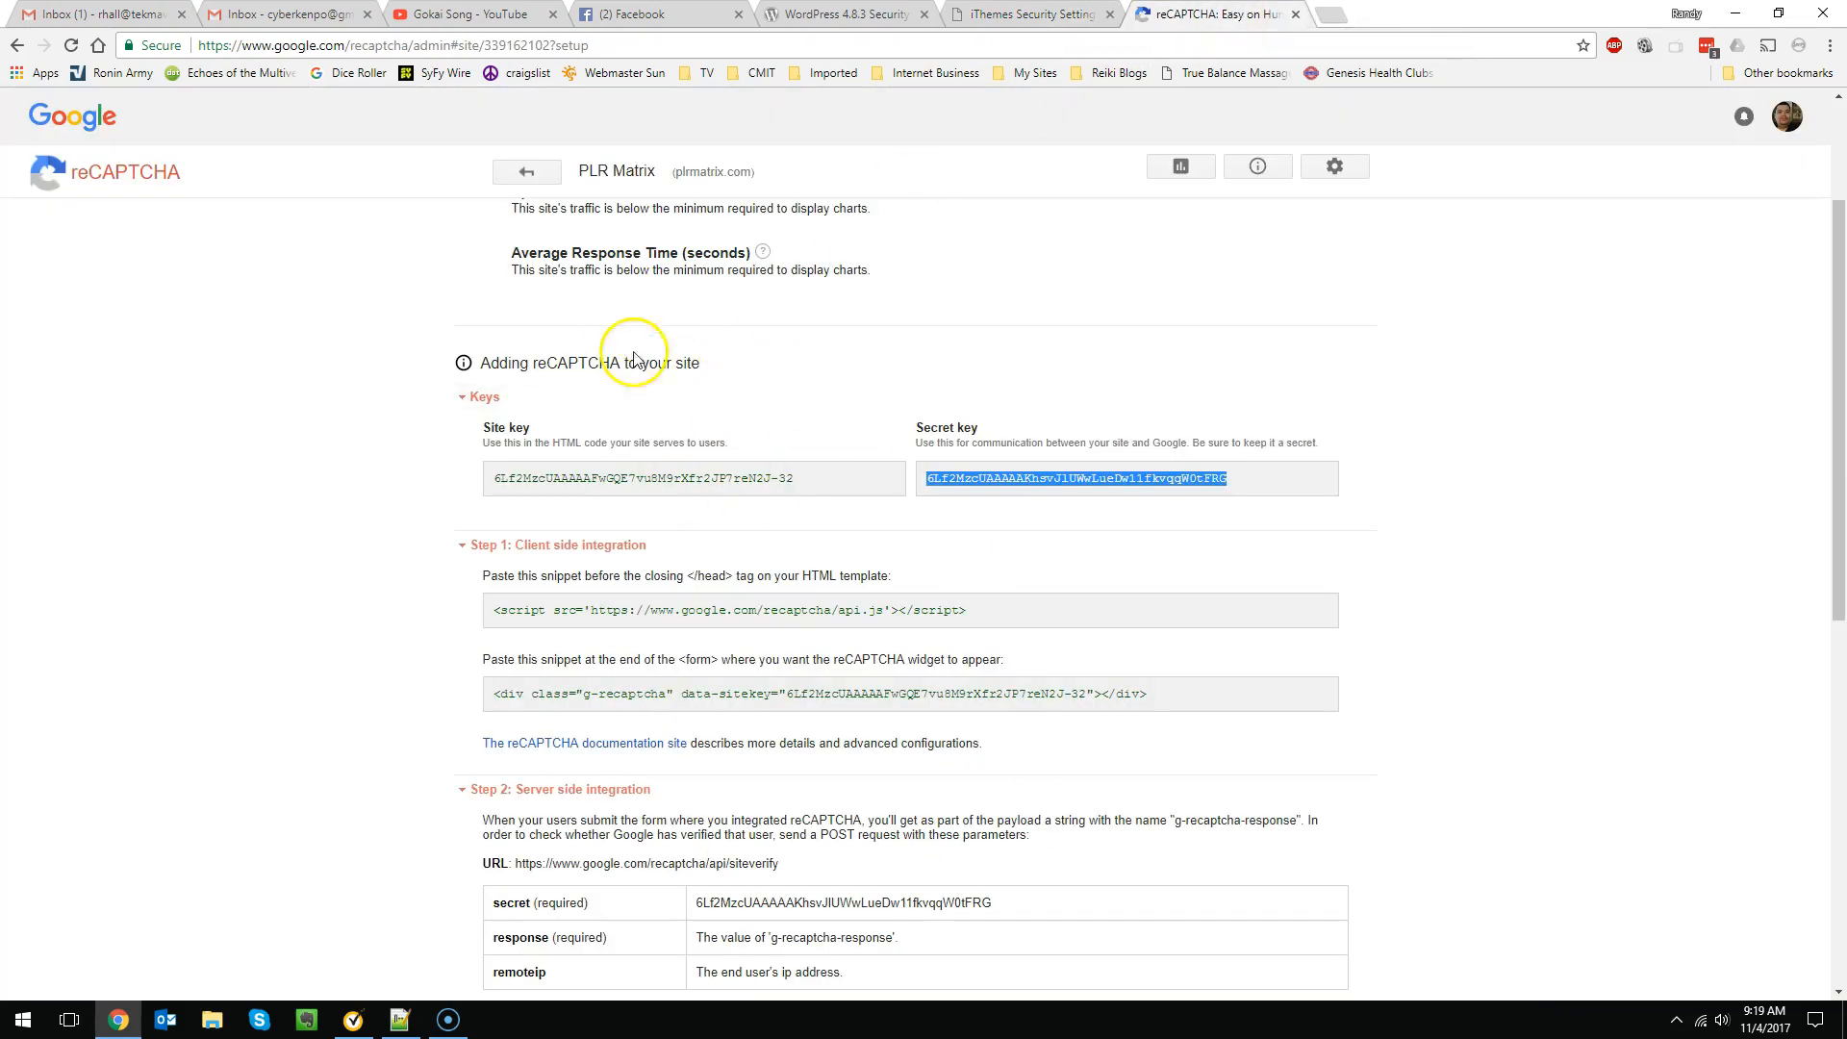
{"action": "left_click", "coordinate": [1005, 13]}
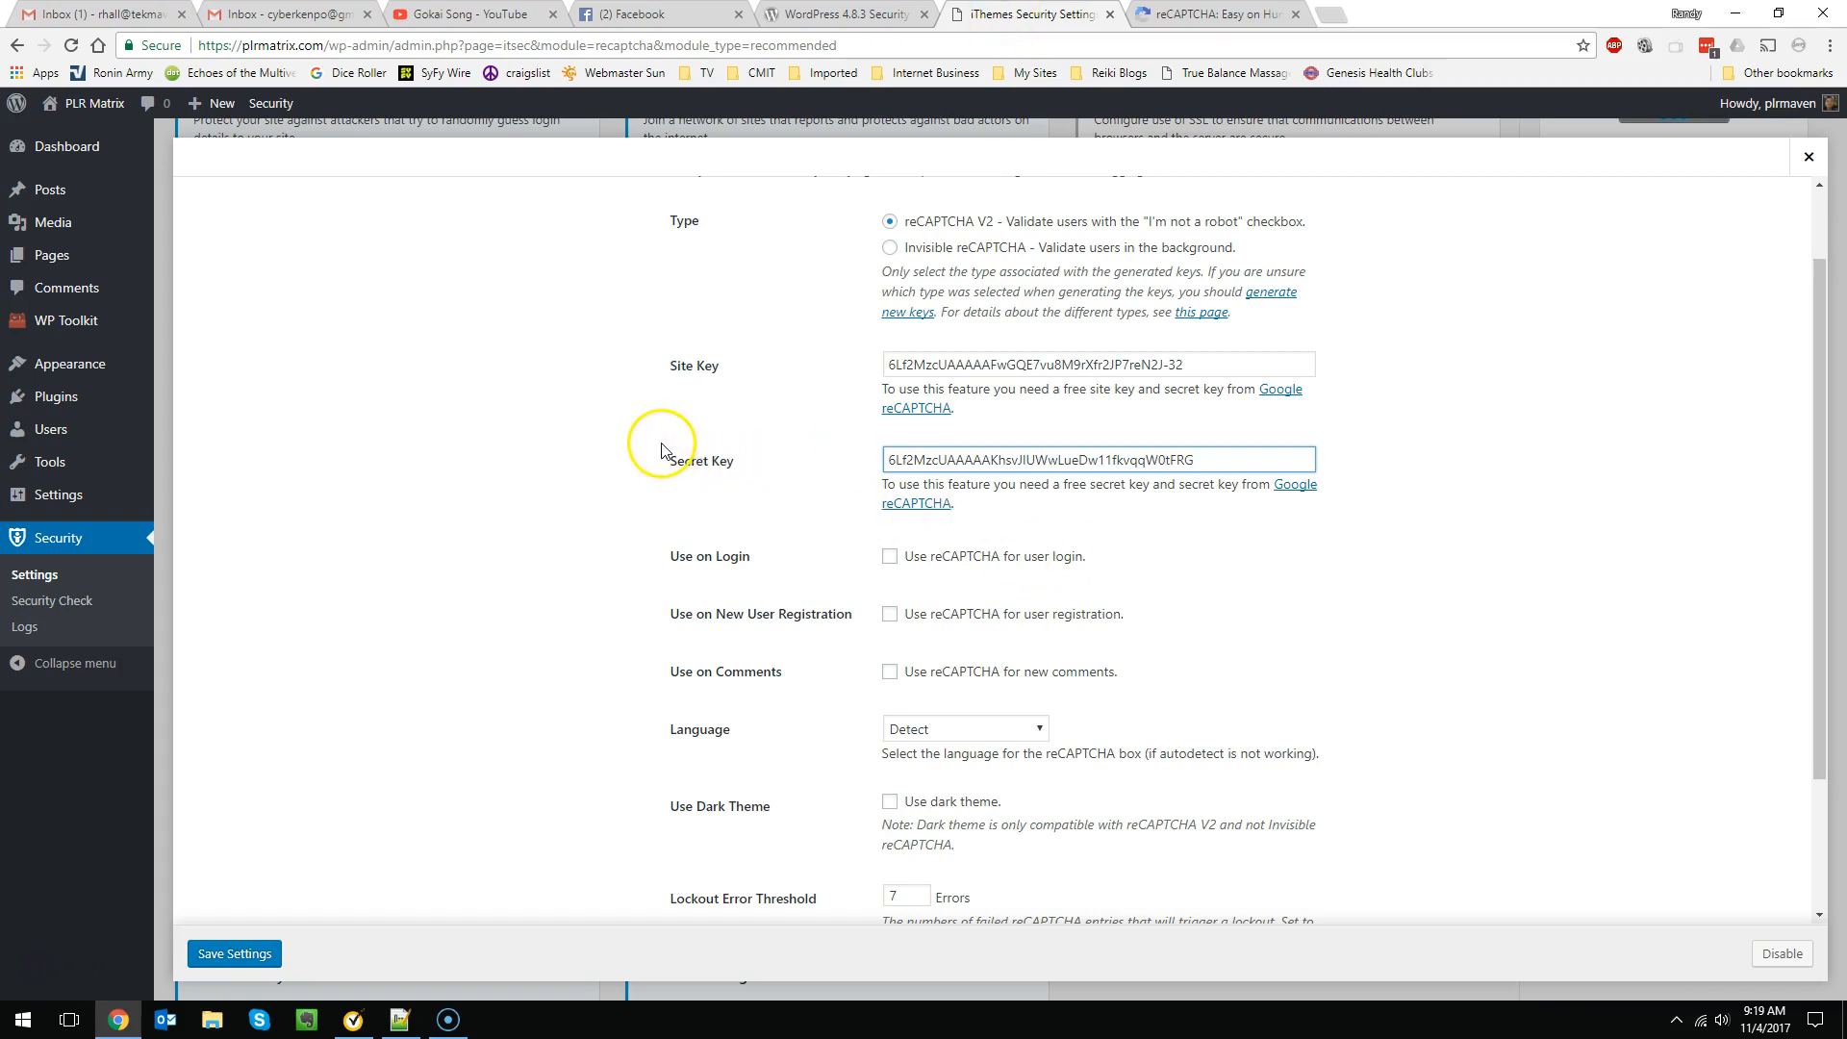
{"action": "scroll", "coordinate": [668, 477], "scroll_direction": "down", "scroll_amount": 2}
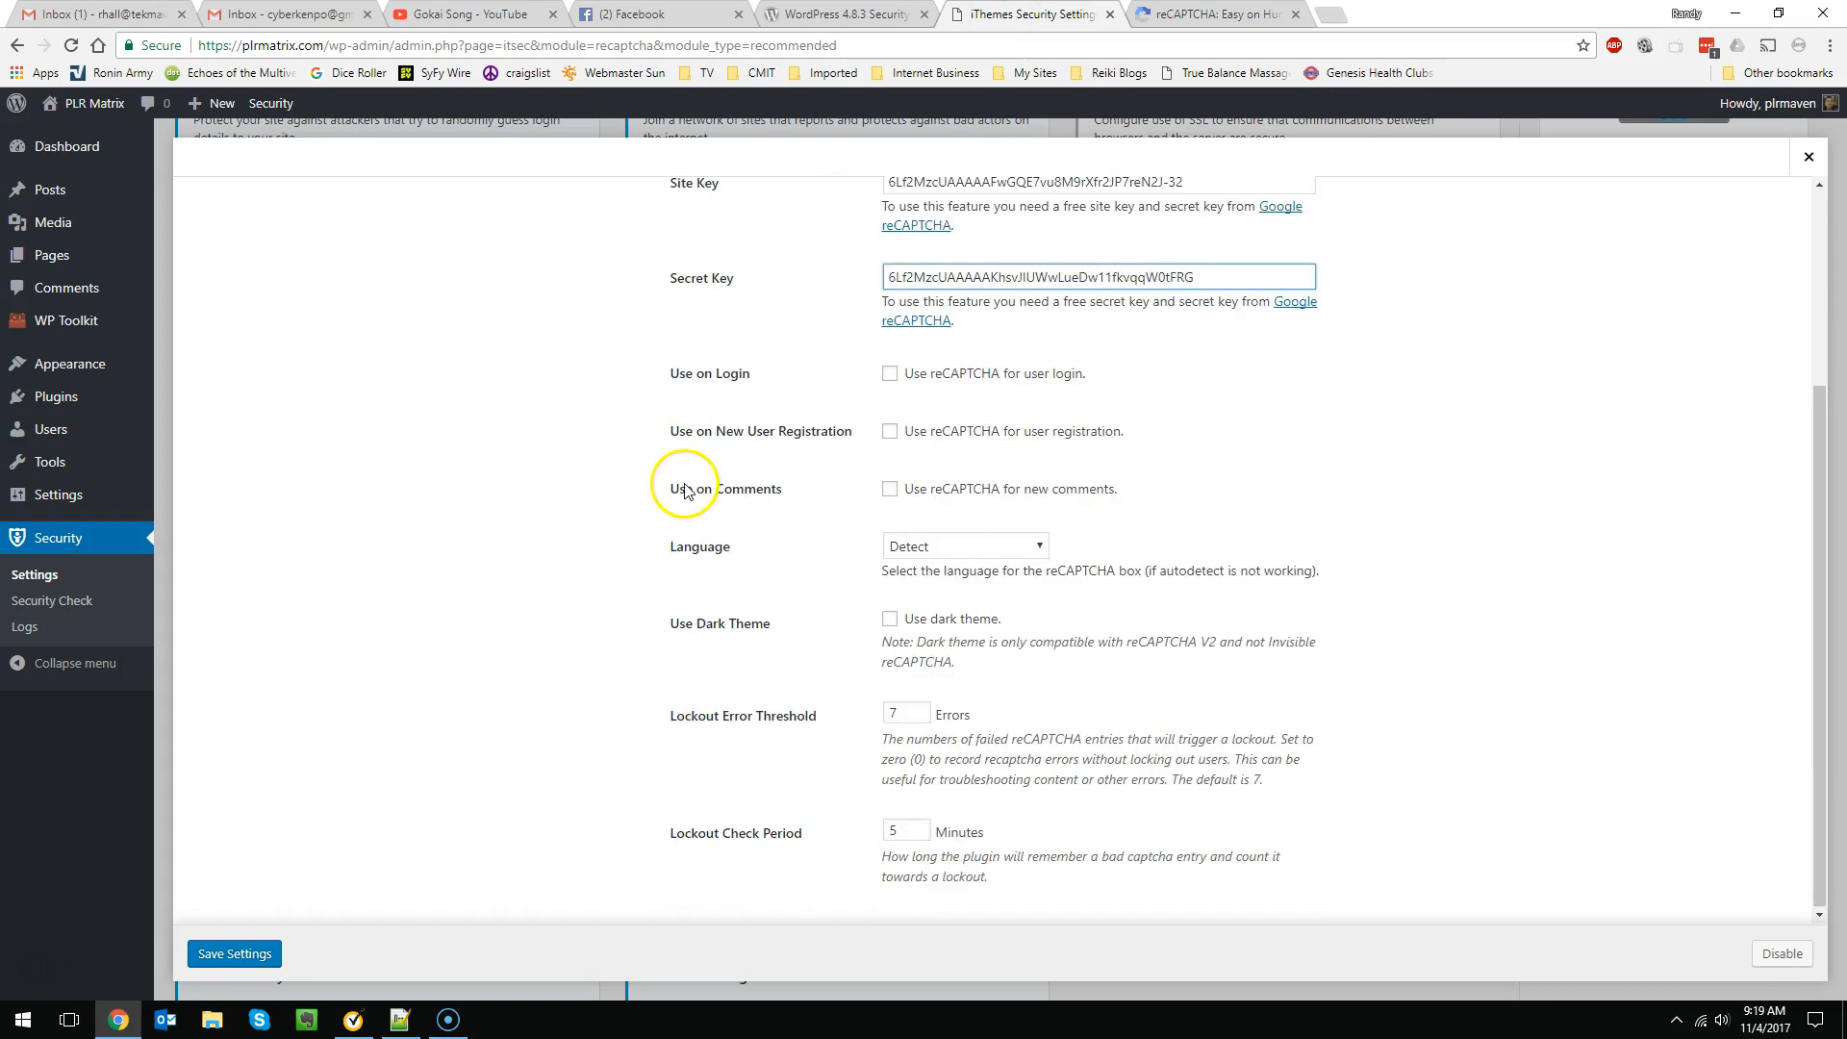
{"action": "scroll", "coordinate": [664, 452], "scroll_direction": "up", "scroll_amount": 3}
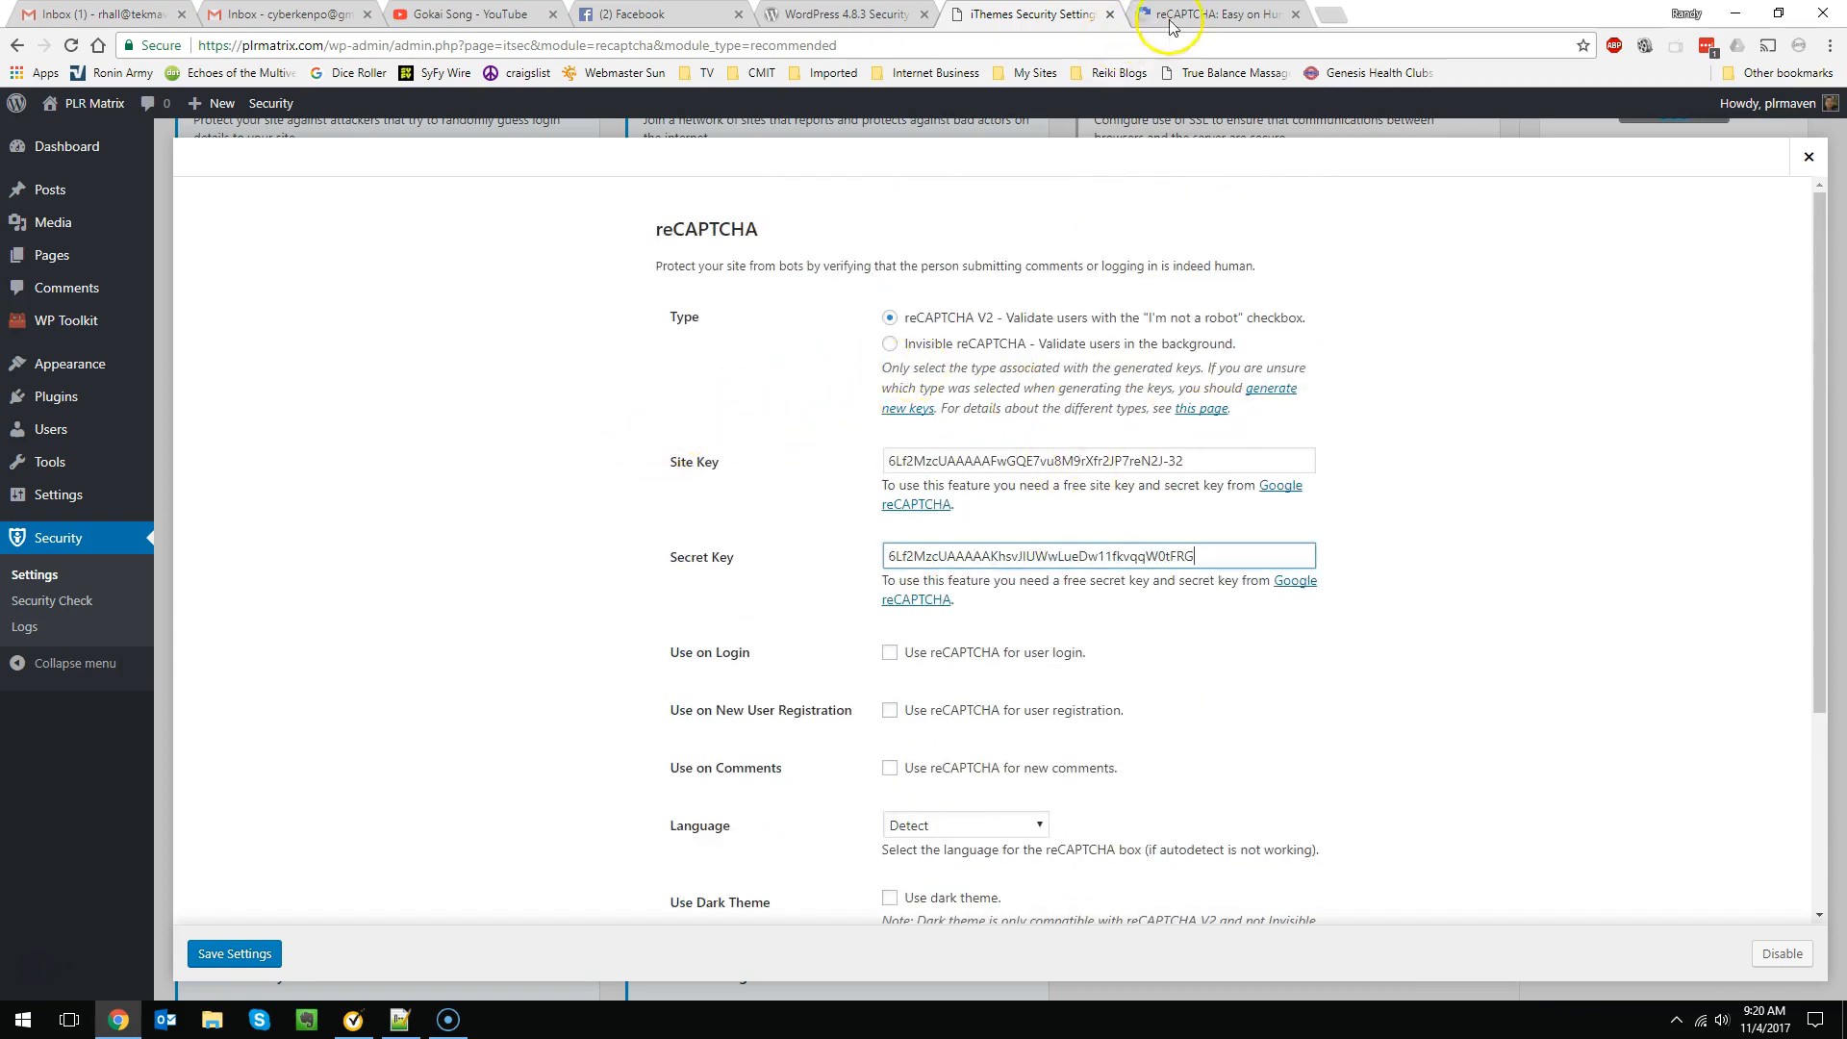
{"action": "scroll", "coordinate": [673, 404], "scroll_direction": "down", "scroll_amount": 3}
{"action": "left_click", "coordinate": [888, 378]}
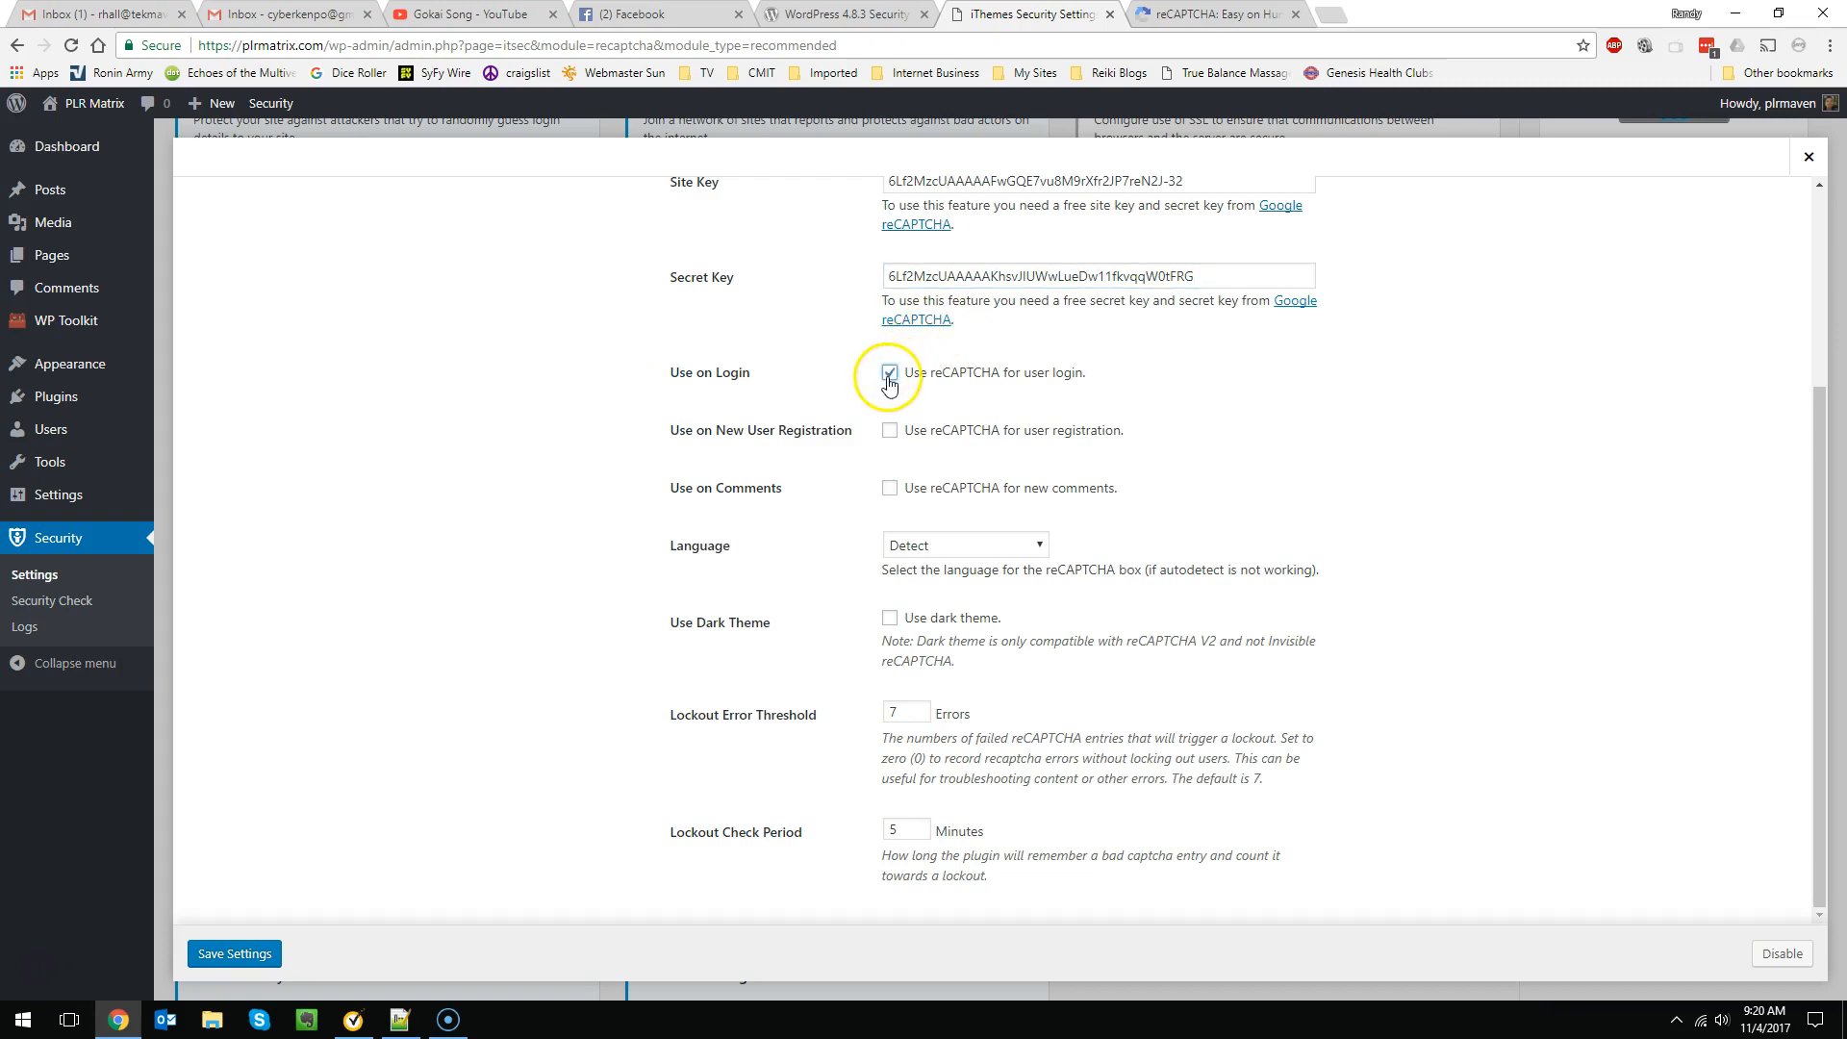
{"action": "left_click", "coordinate": [891, 435]}
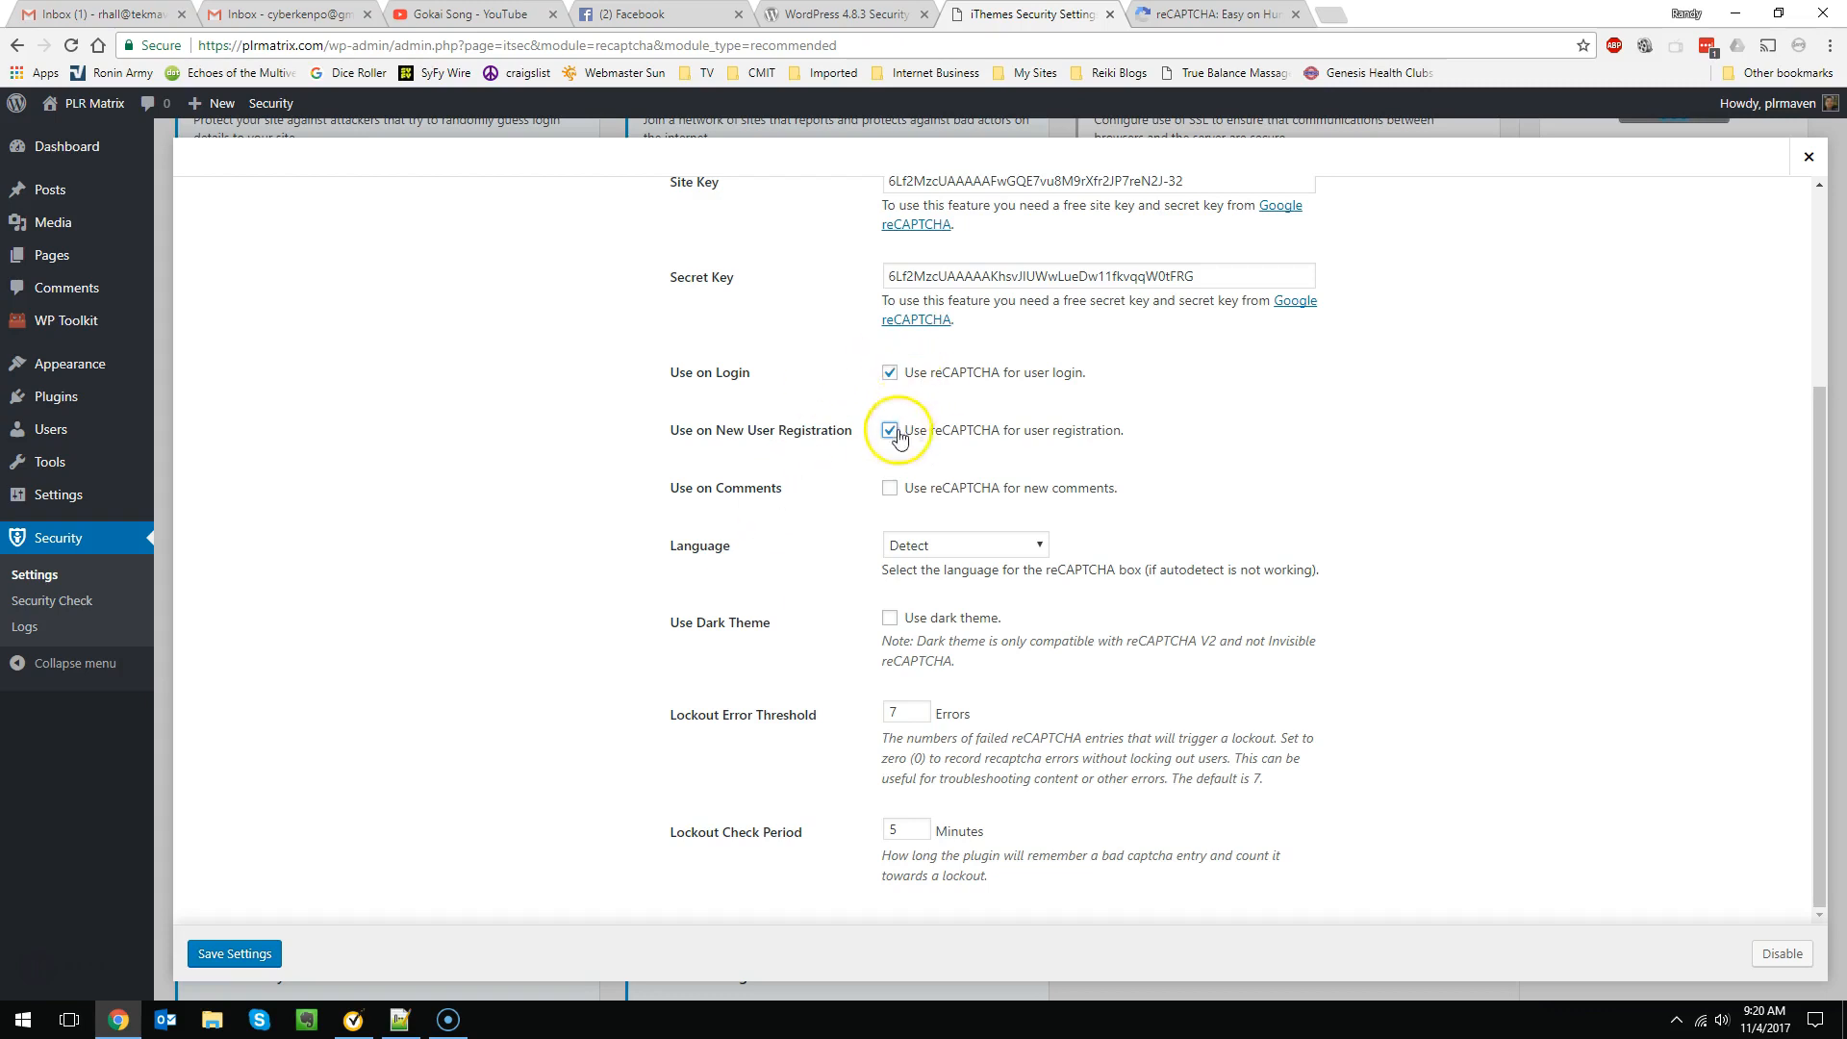
{"action": "left_click", "coordinate": [891, 490]}
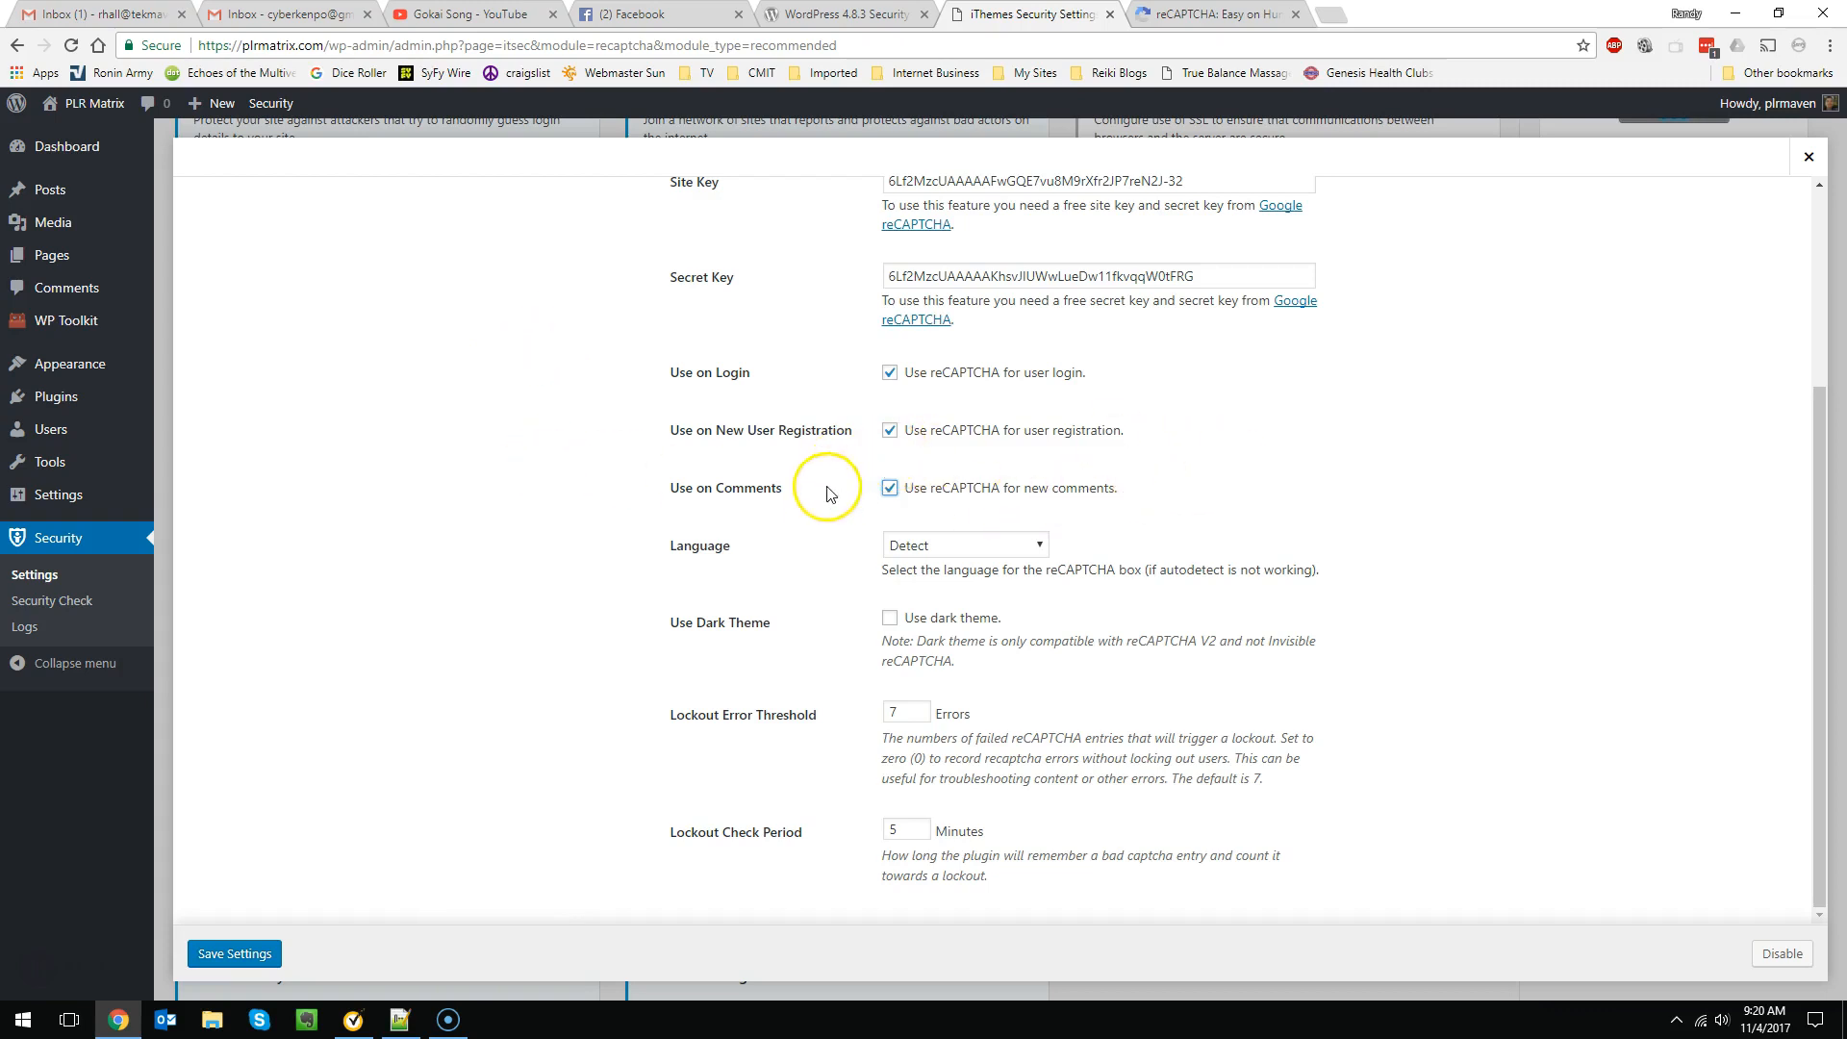
Check over the completed reCAPTCHA options and save the module's settings.
{"action": "scroll", "coordinate": [761, 498], "scroll_direction": "up", "scroll_amount": 3}
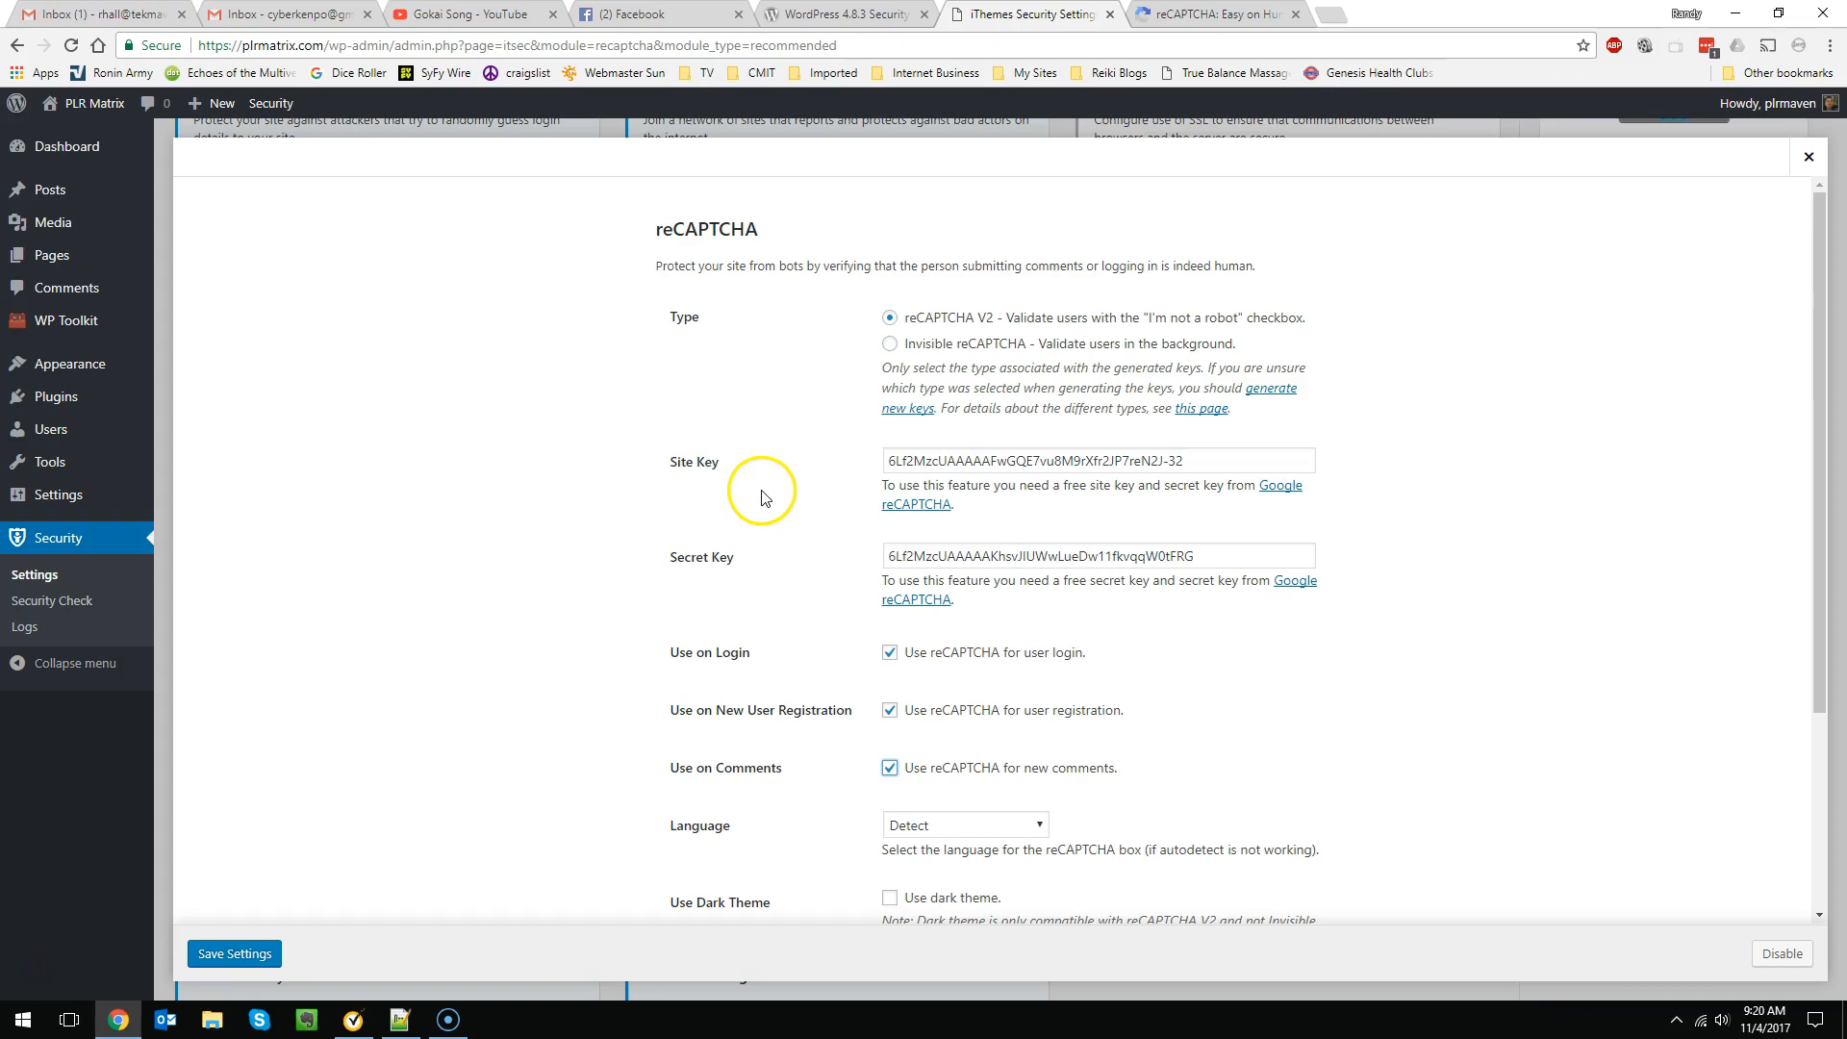
{"action": "scroll", "coordinate": [579, 466], "scroll_direction": "down", "scroll_amount": 3}
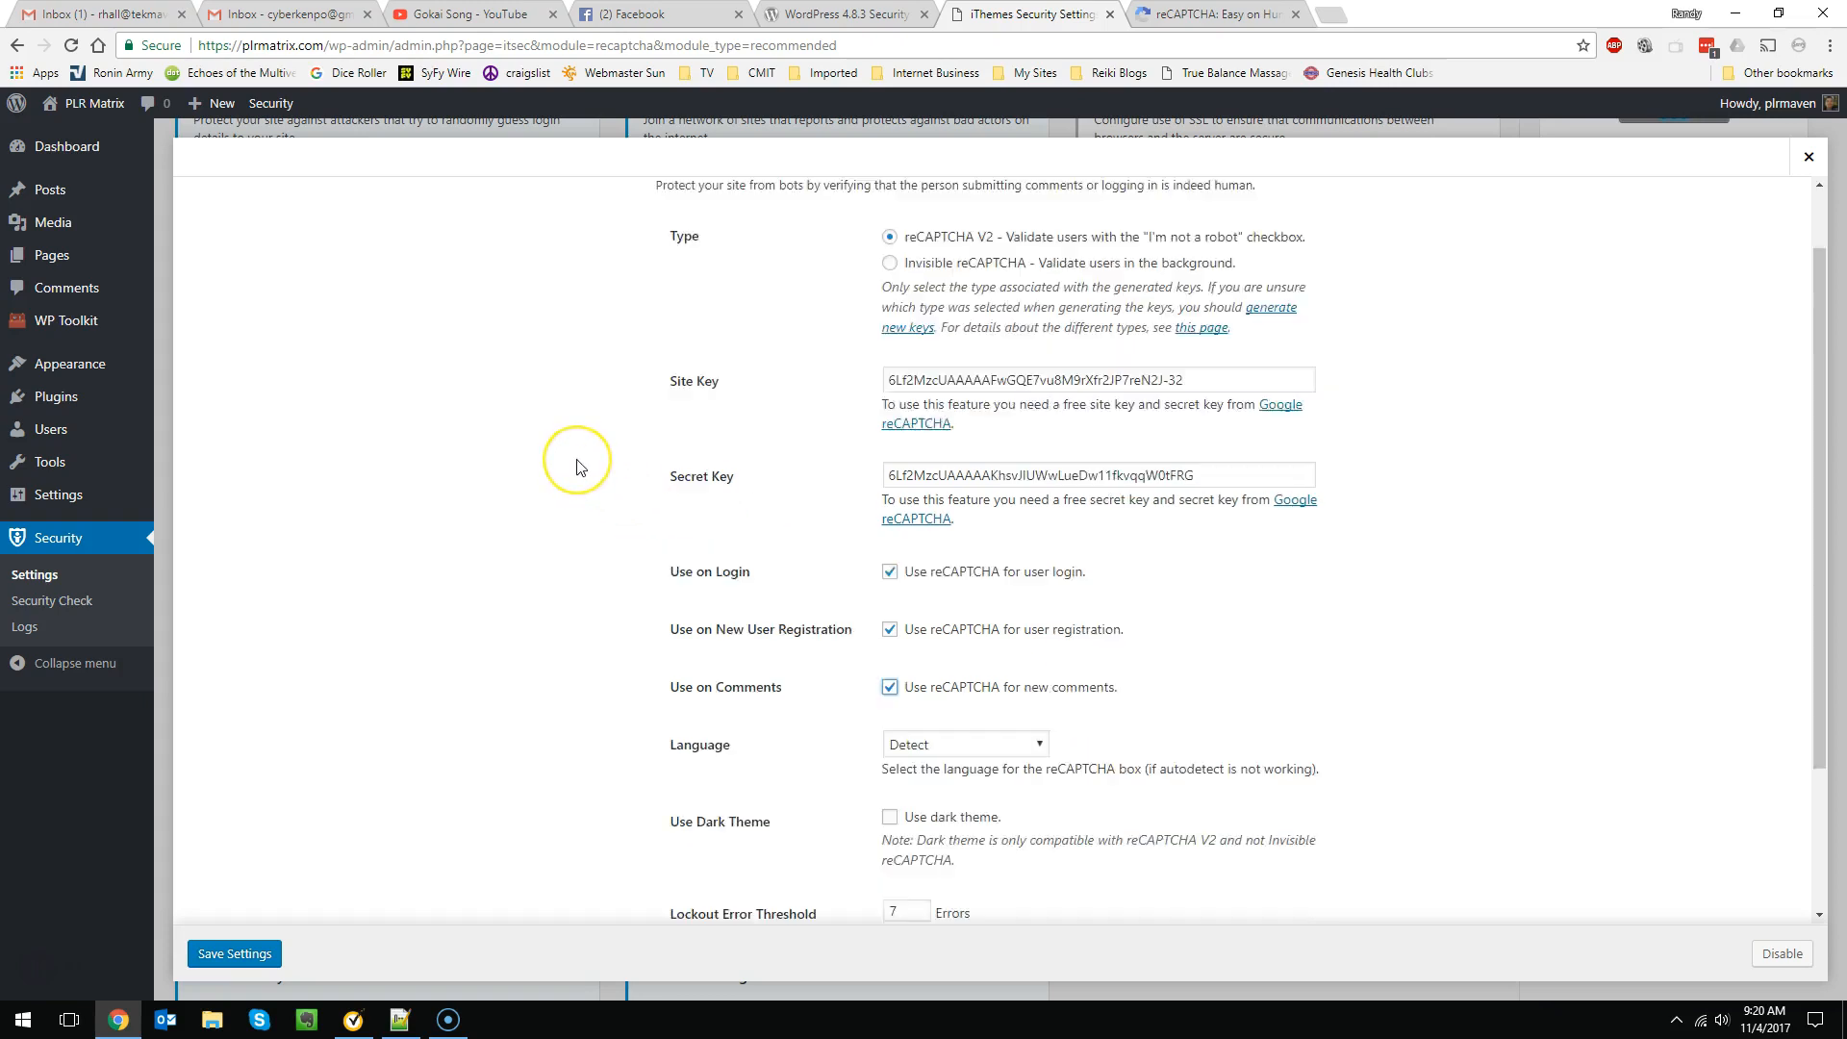
{"action": "scroll", "coordinate": [578, 466], "scroll_direction": "up", "scroll_amount": 3}
{"action": "scroll", "coordinate": [583, 462], "scroll_direction": "down", "scroll_amount": 3}
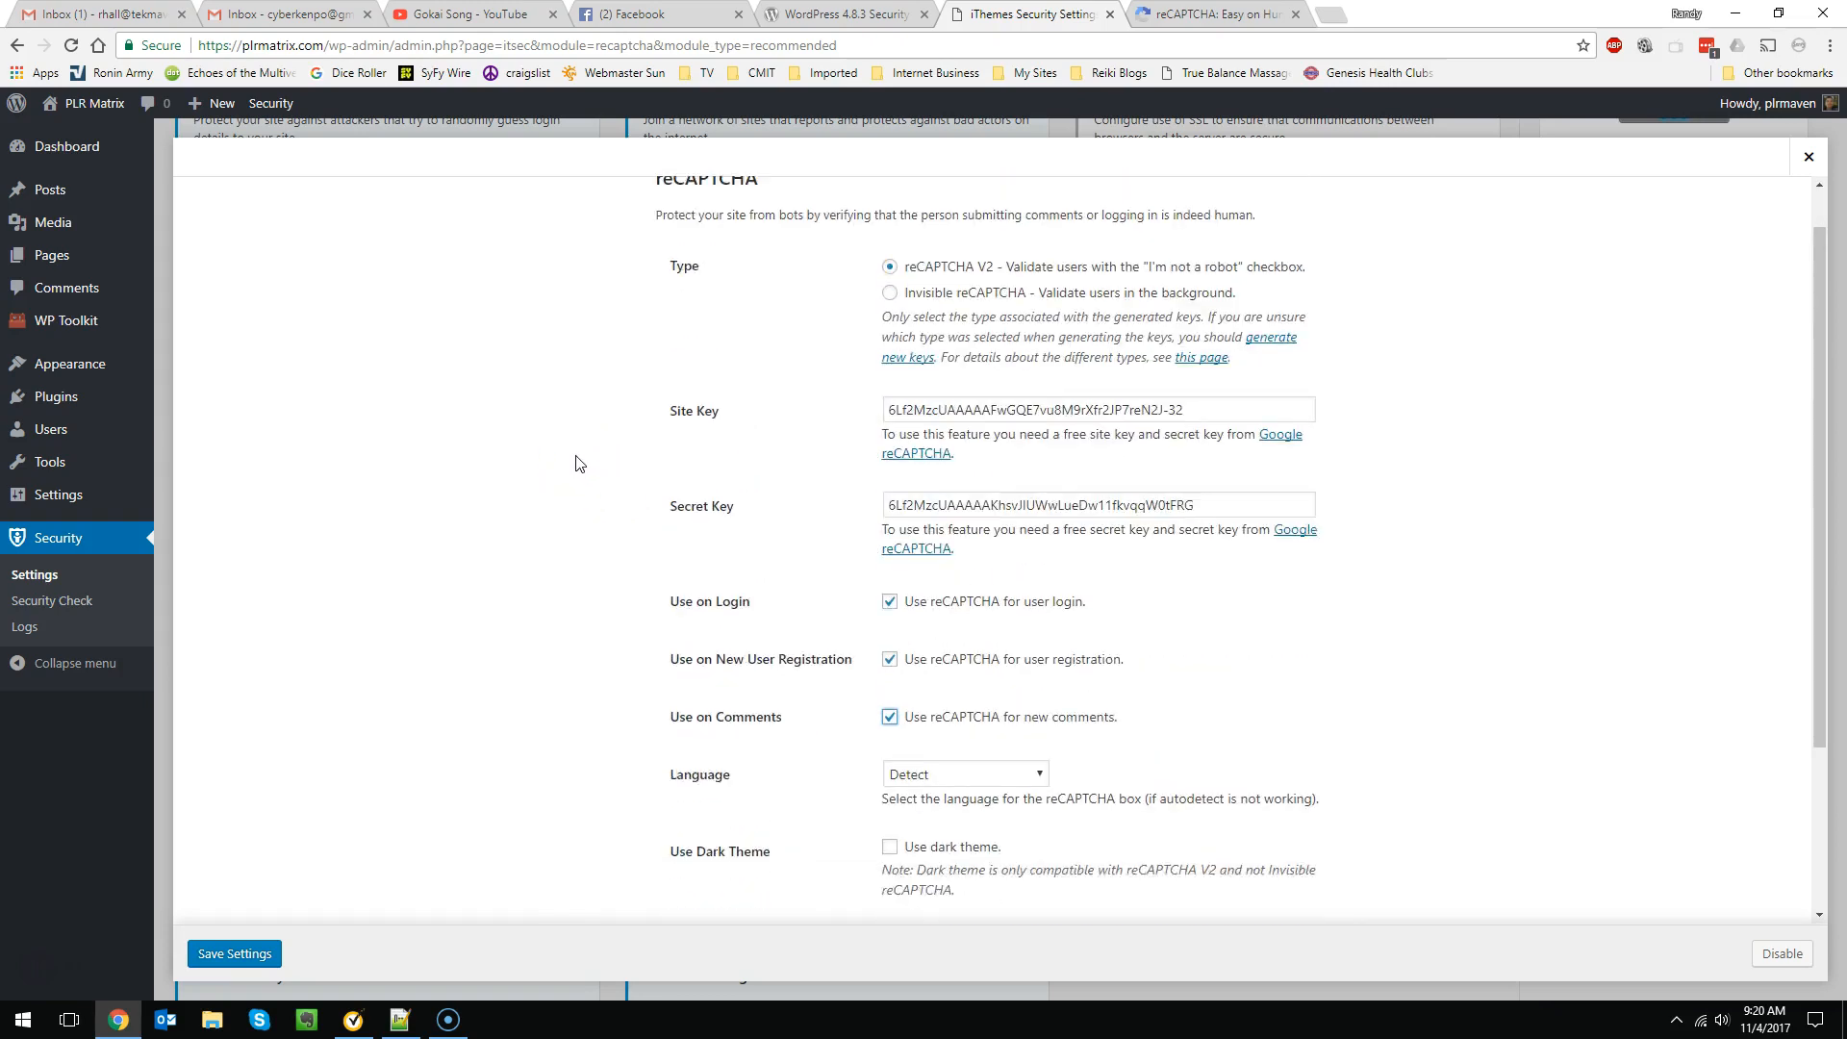
{"action": "left_click", "coordinate": [243, 956]}
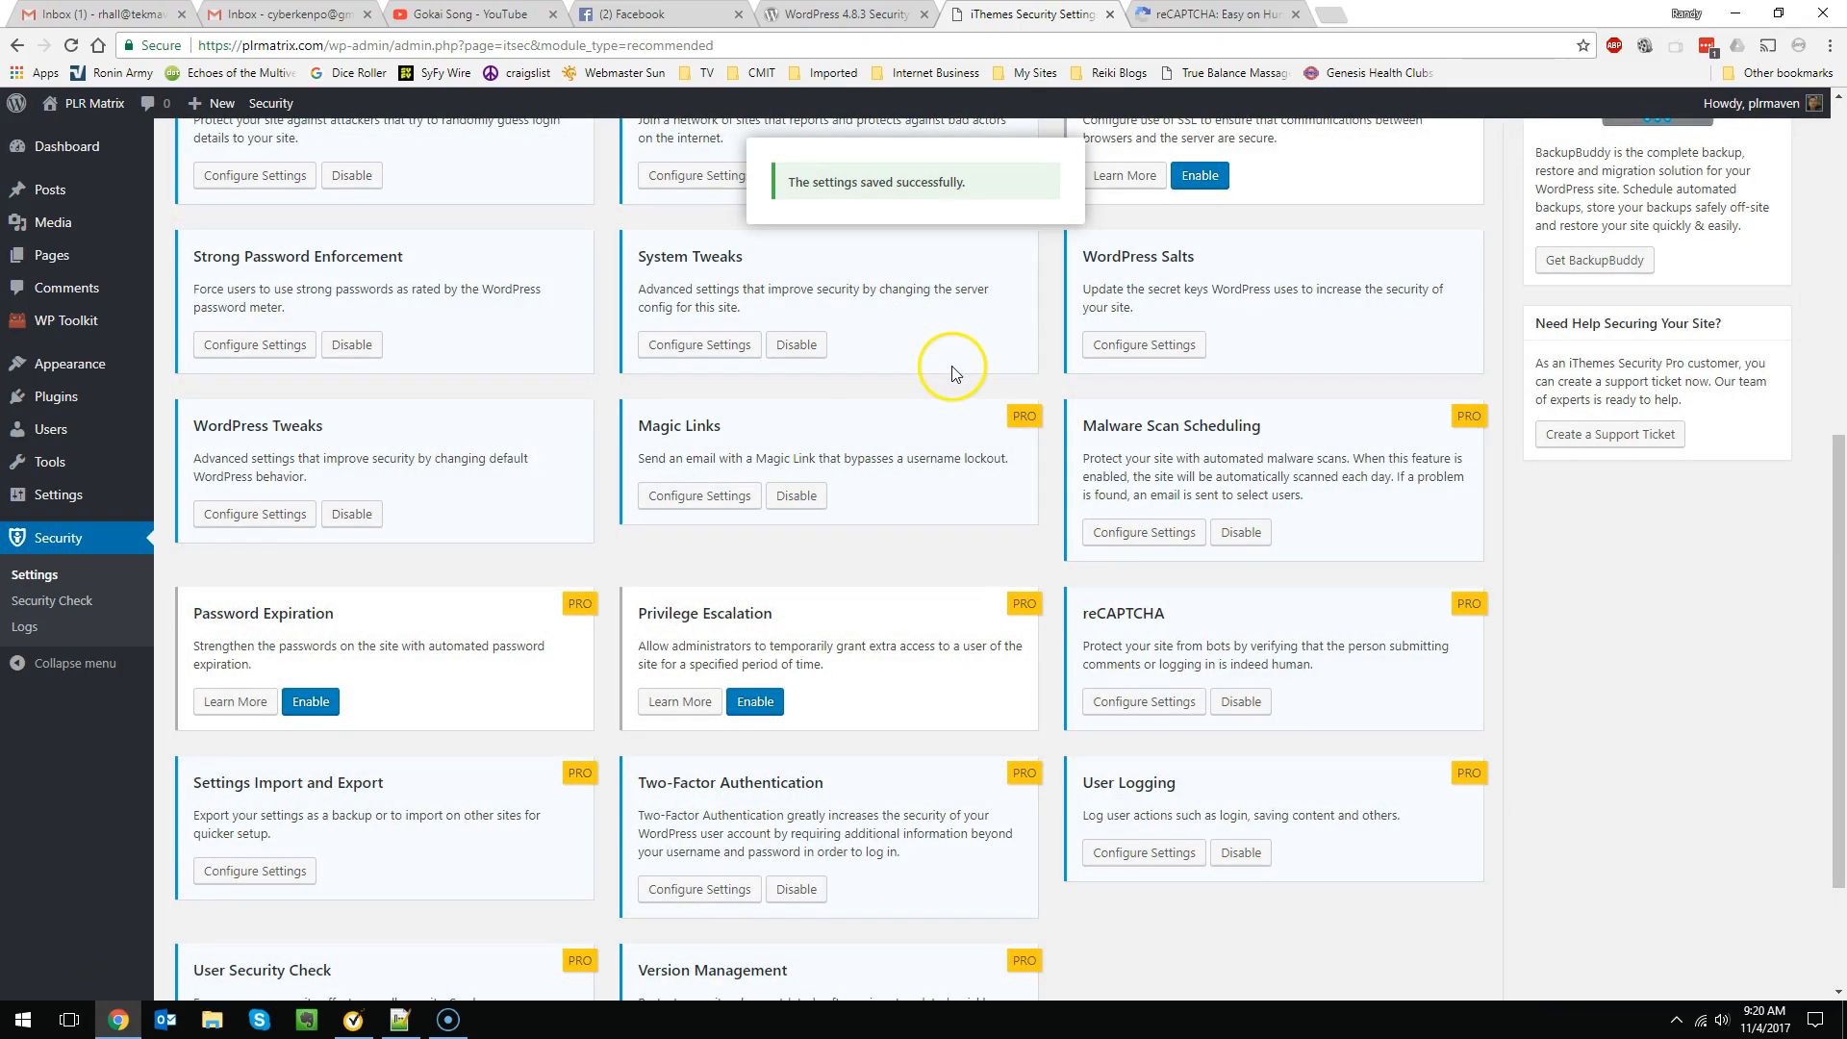
Disable the Two-Factor Authentication module among the recommended Pro modules.
{"action": "scroll", "coordinate": [510, 602], "scroll_direction": "down", "scroll_amount": 2}
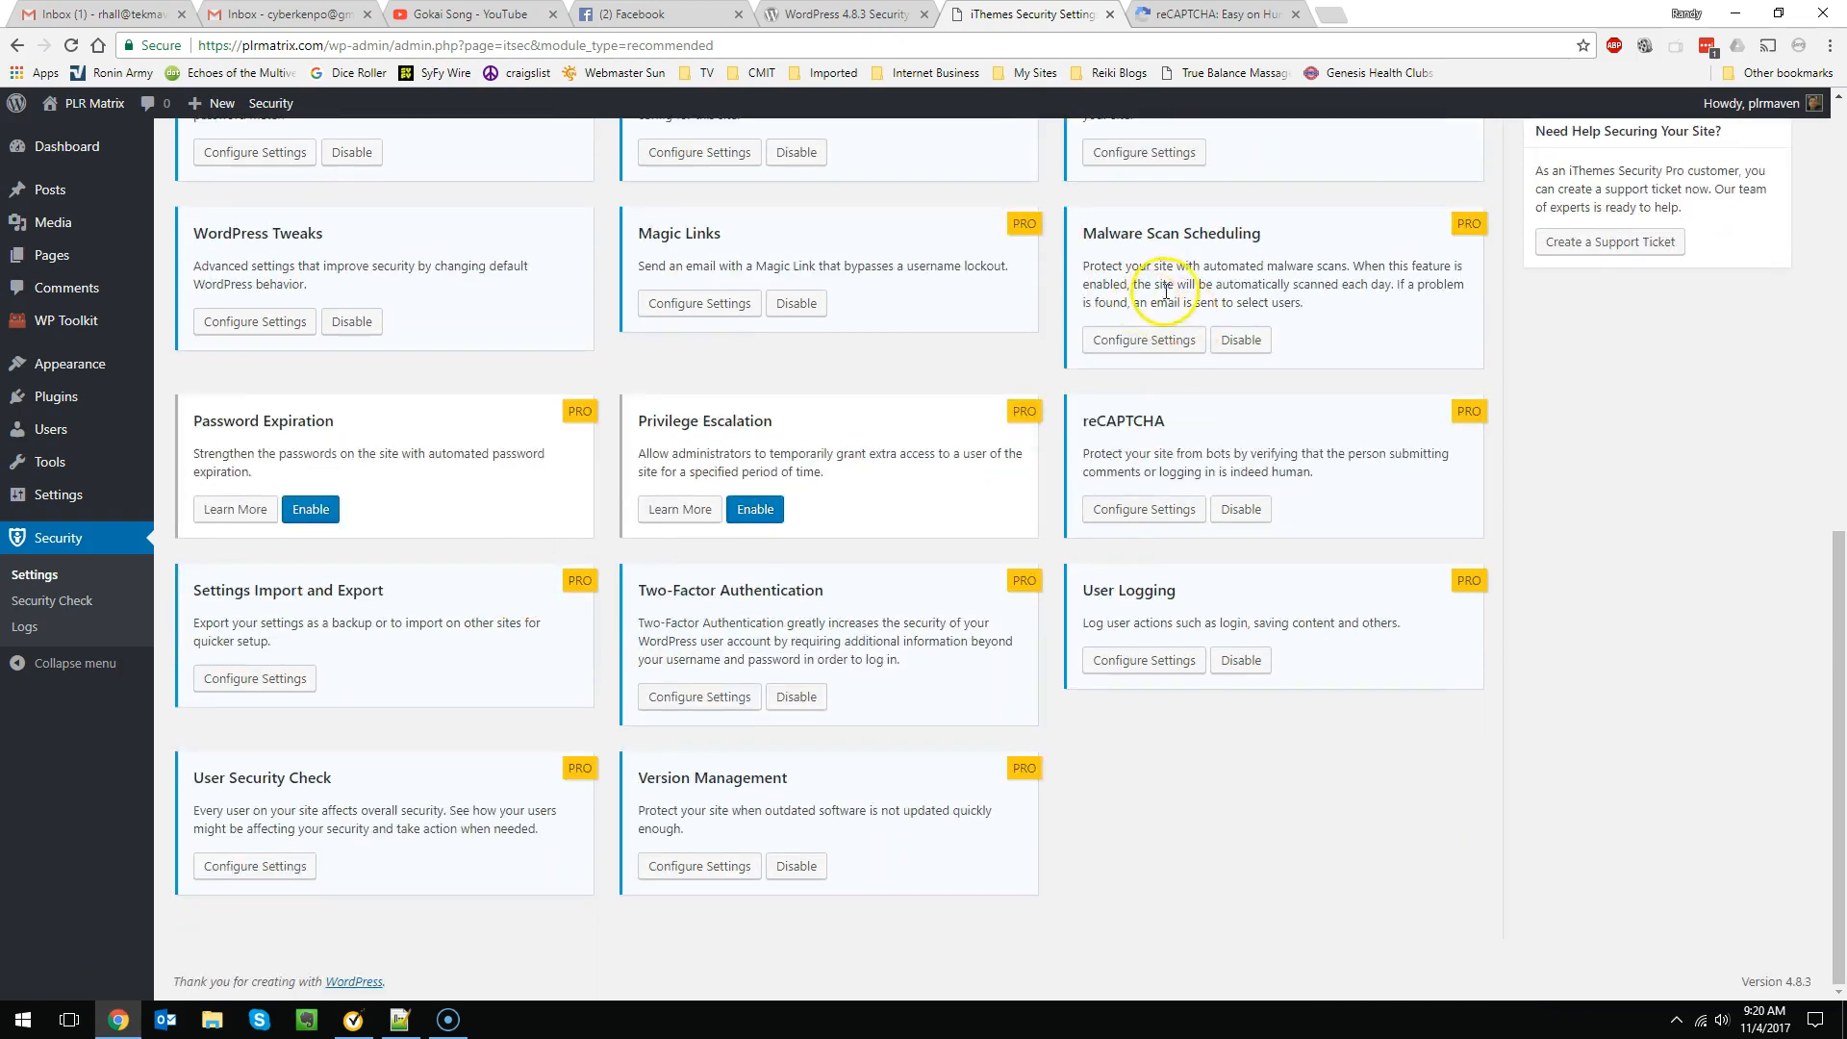
{"action": "scroll", "coordinate": [392, 678], "scroll_direction": "up", "scroll_amount": 1}
{"action": "scroll", "coordinate": [566, 548], "scroll_direction": "down", "scroll_amount": 1}
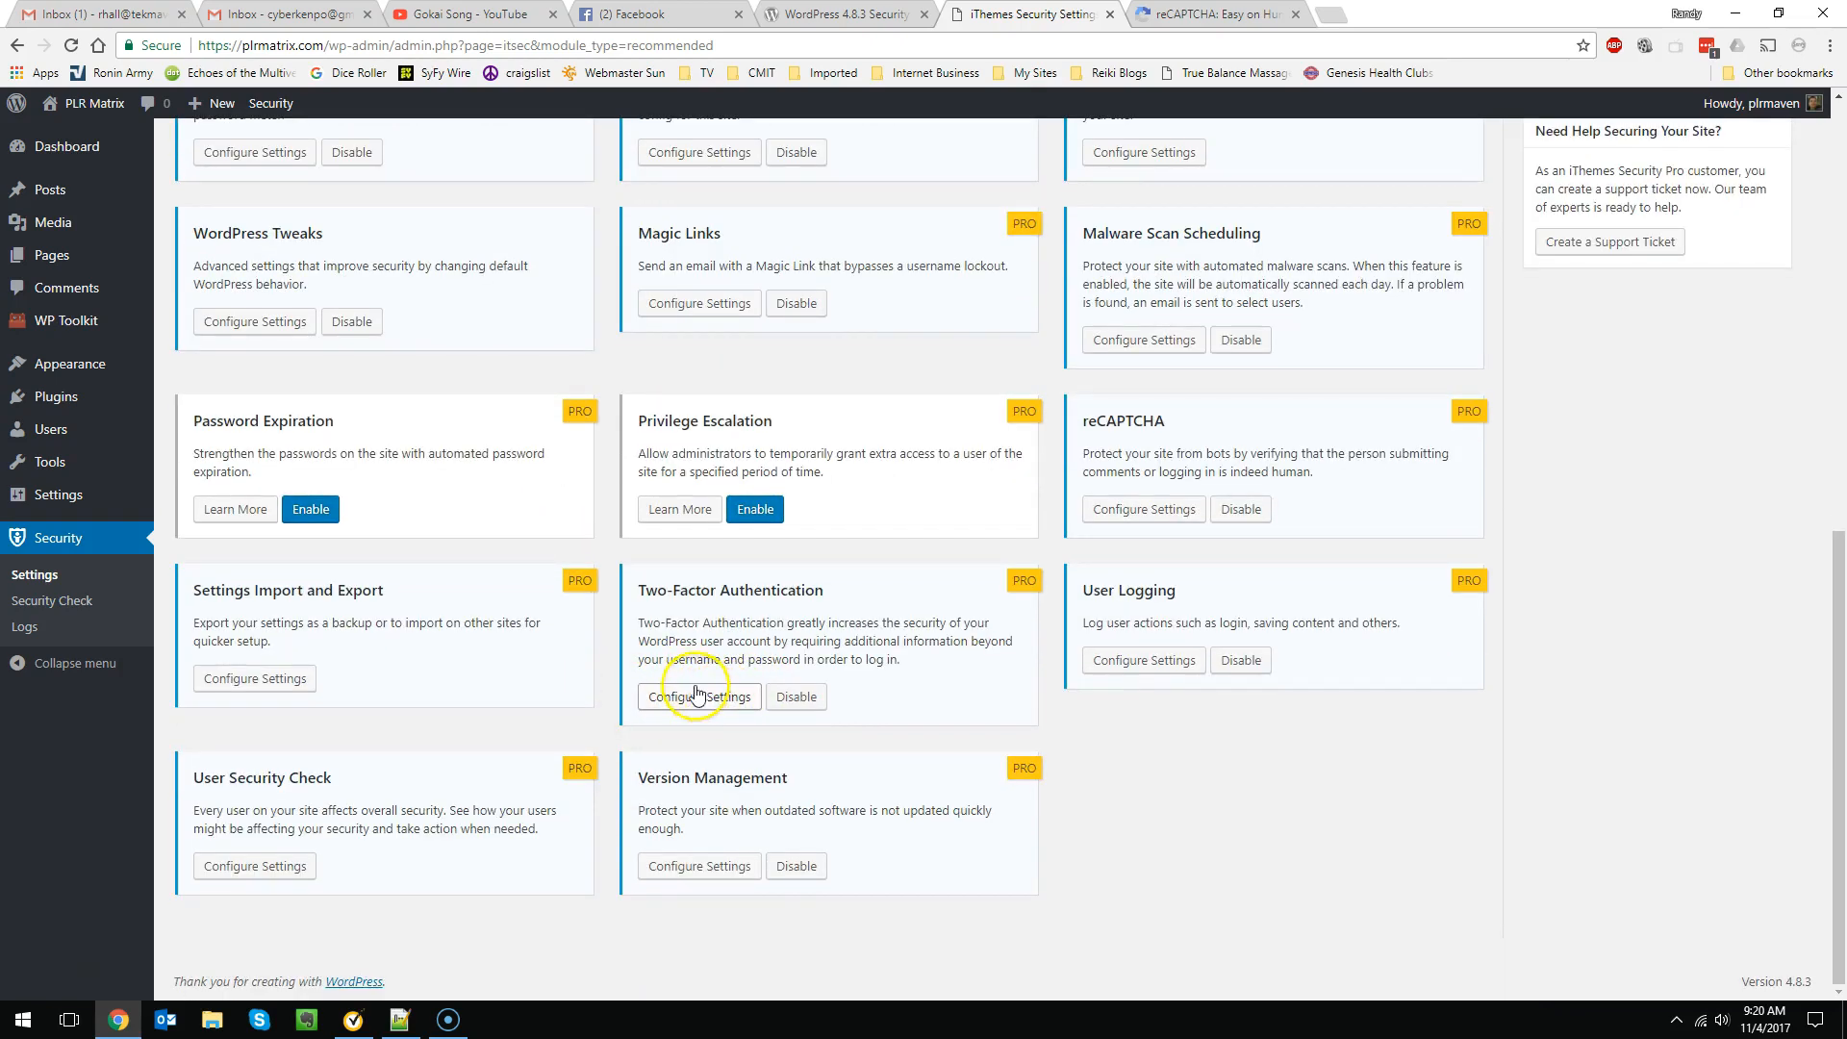
{"action": "left_click", "coordinate": [787, 699]}
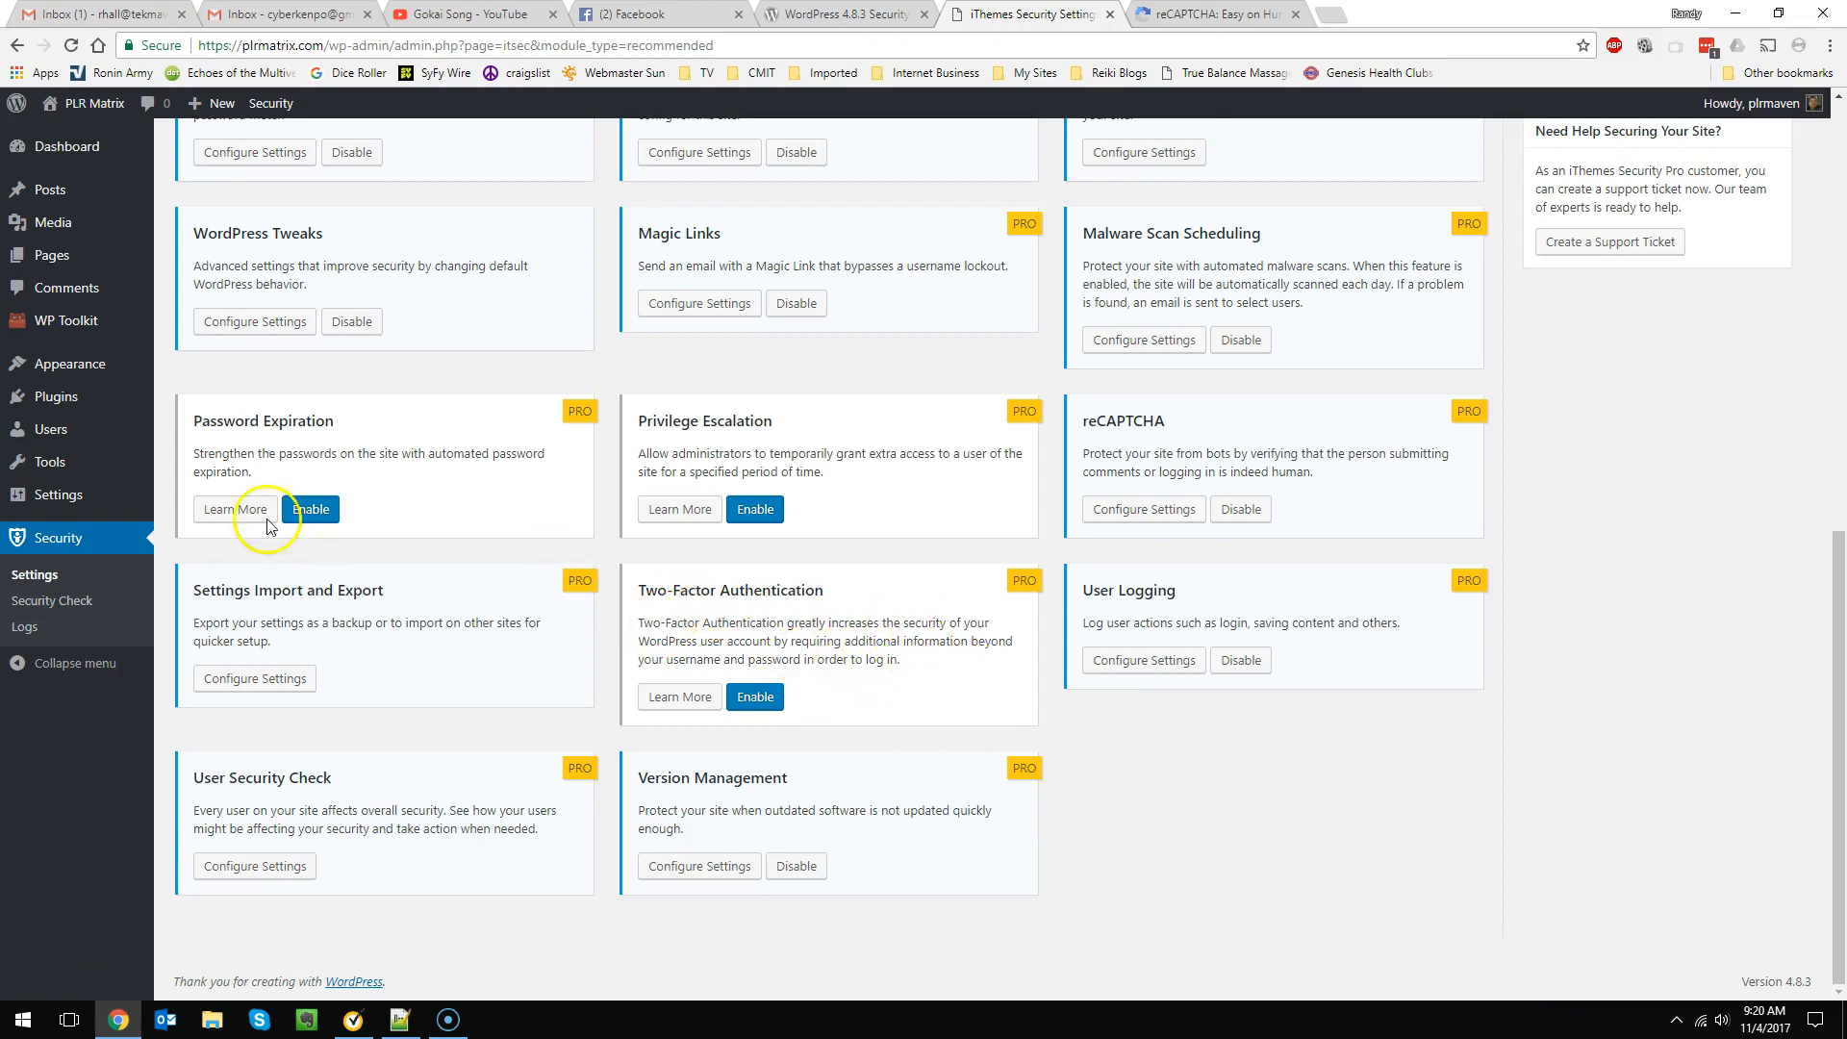
Review the full list of recommended modules, from Security Check down to Version Management.
{"action": "mouse_move", "coordinate": [71, 487]}
{"action": "scroll", "coordinate": [905, 664], "scroll_direction": "up", "scroll_amount": 3}
{"action": "scroll", "coordinate": [902, 661], "scroll_direction": "down", "scroll_amount": 3}
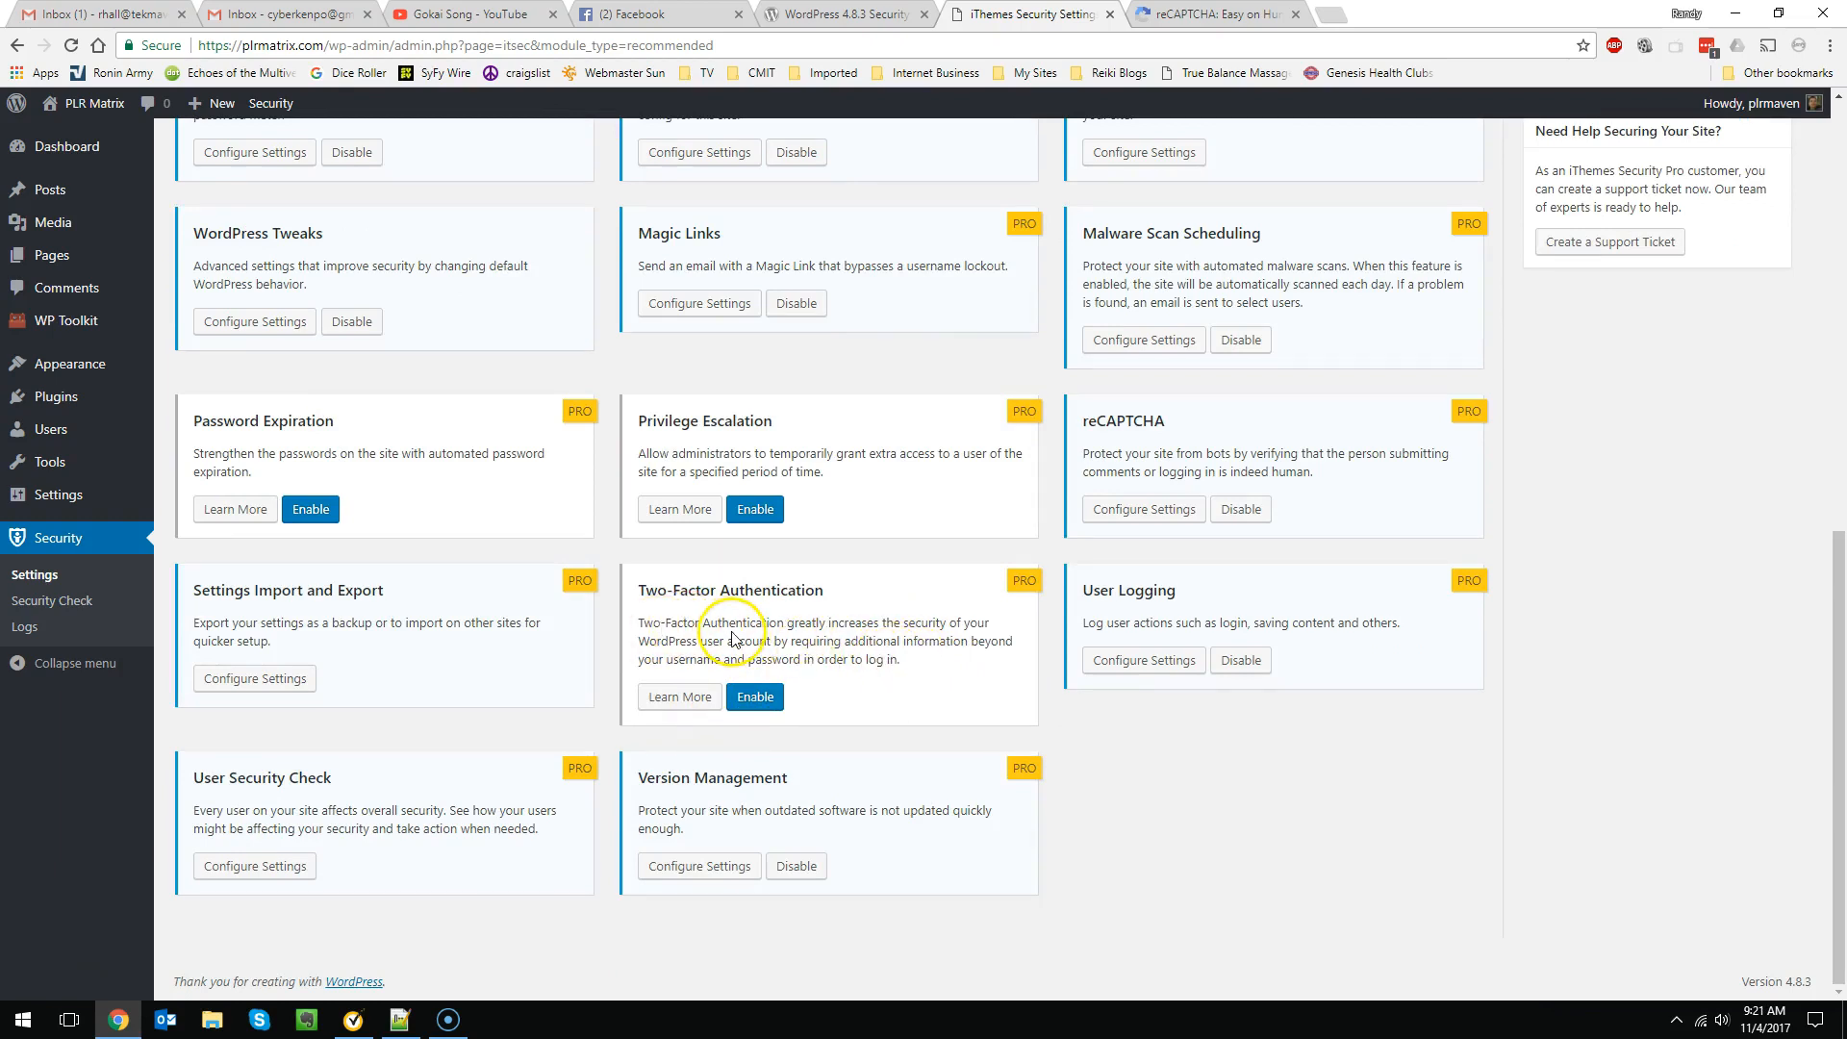
{"action": "scroll", "coordinate": [938, 691], "scroll_direction": "up", "scroll_amount": 5}
{"action": "scroll", "coordinate": [952, 694], "scroll_direction": "up", "scroll_amount": 4}
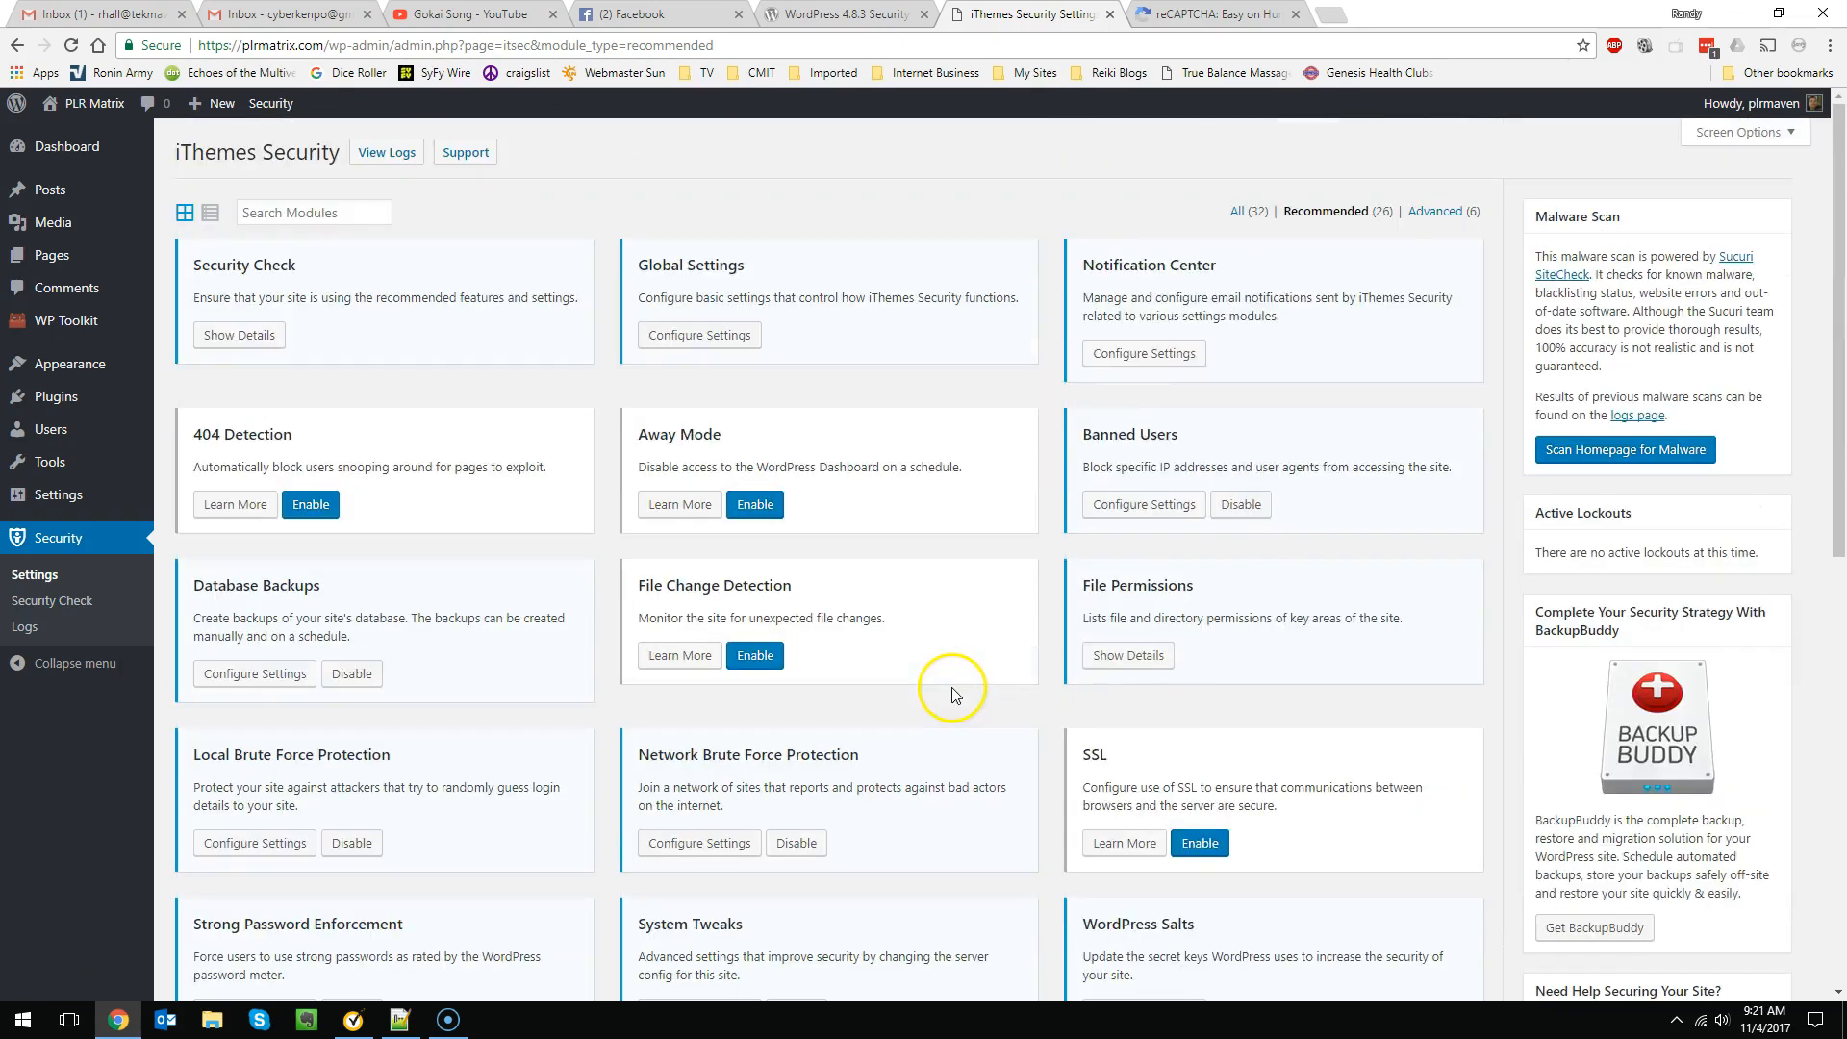
{"action": "scroll", "coordinate": [953, 691], "scroll_direction": "down", "scroll_amount": 9}
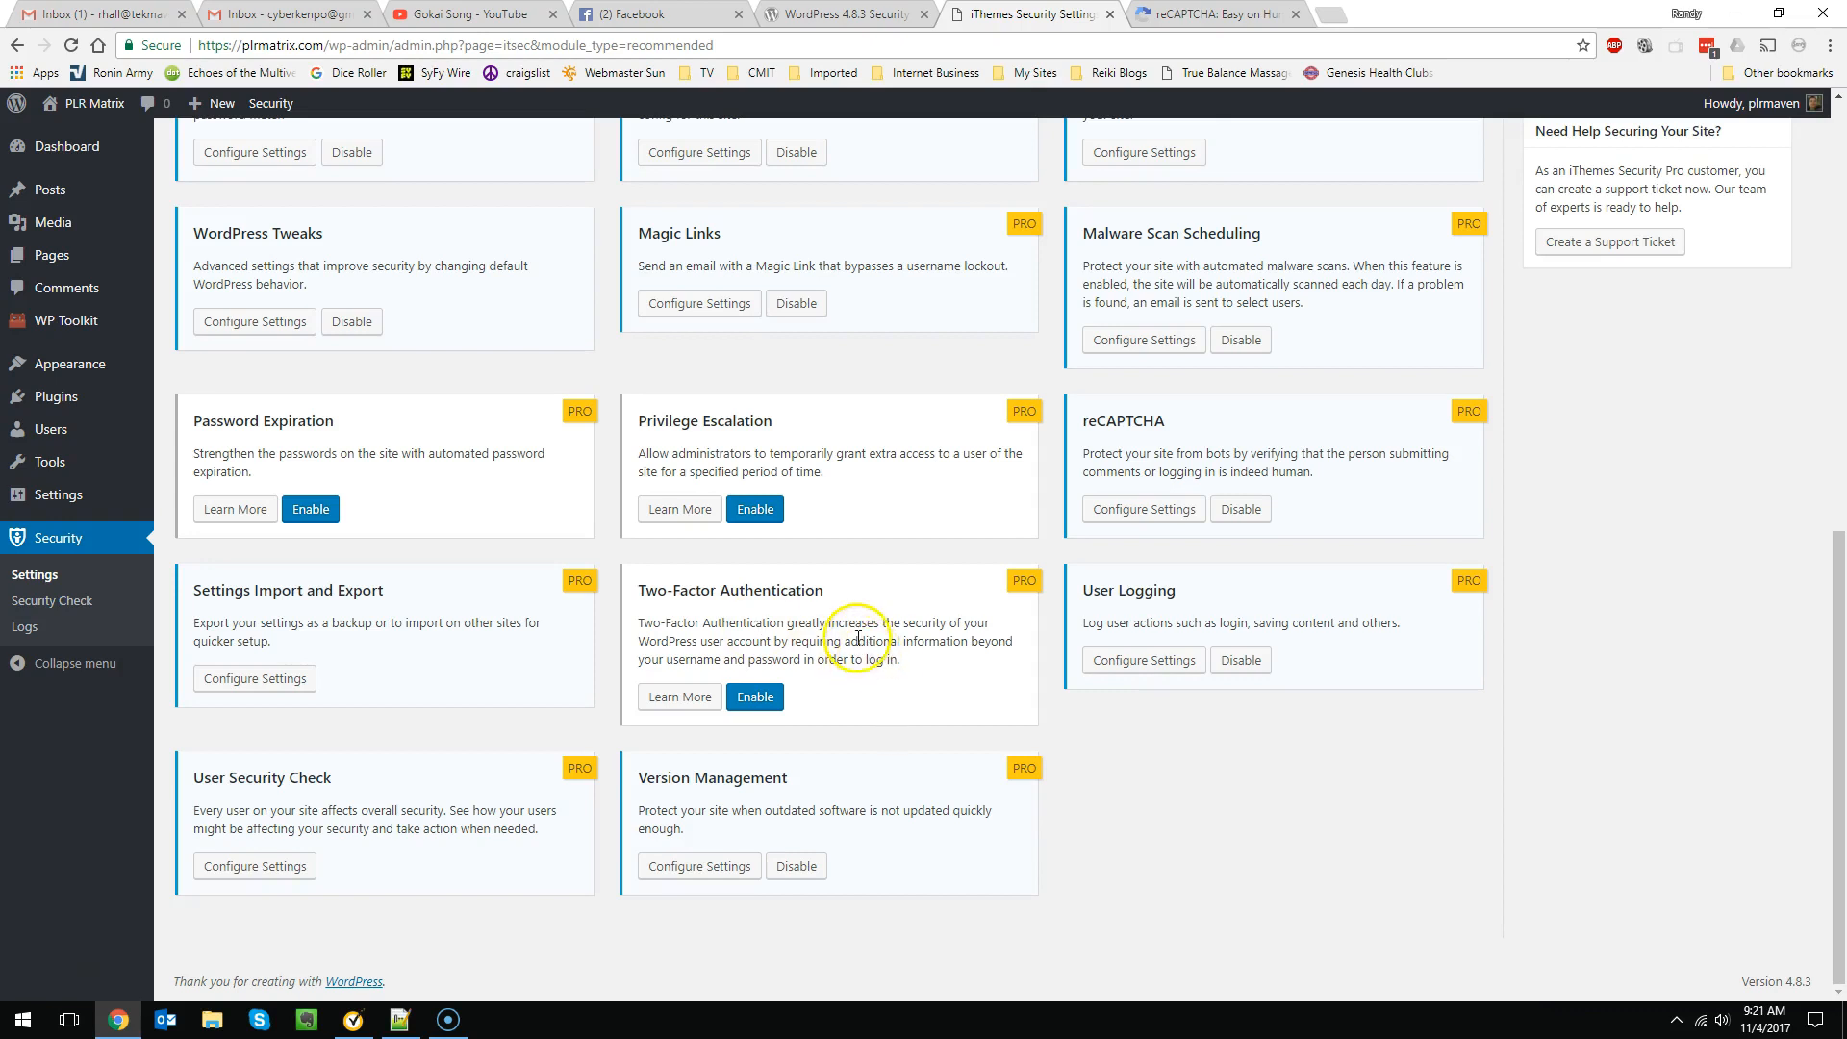
{"action": "scroll", "coordinate": [866, 673], "scroll_direction": "up", "scroll_amount": 9}
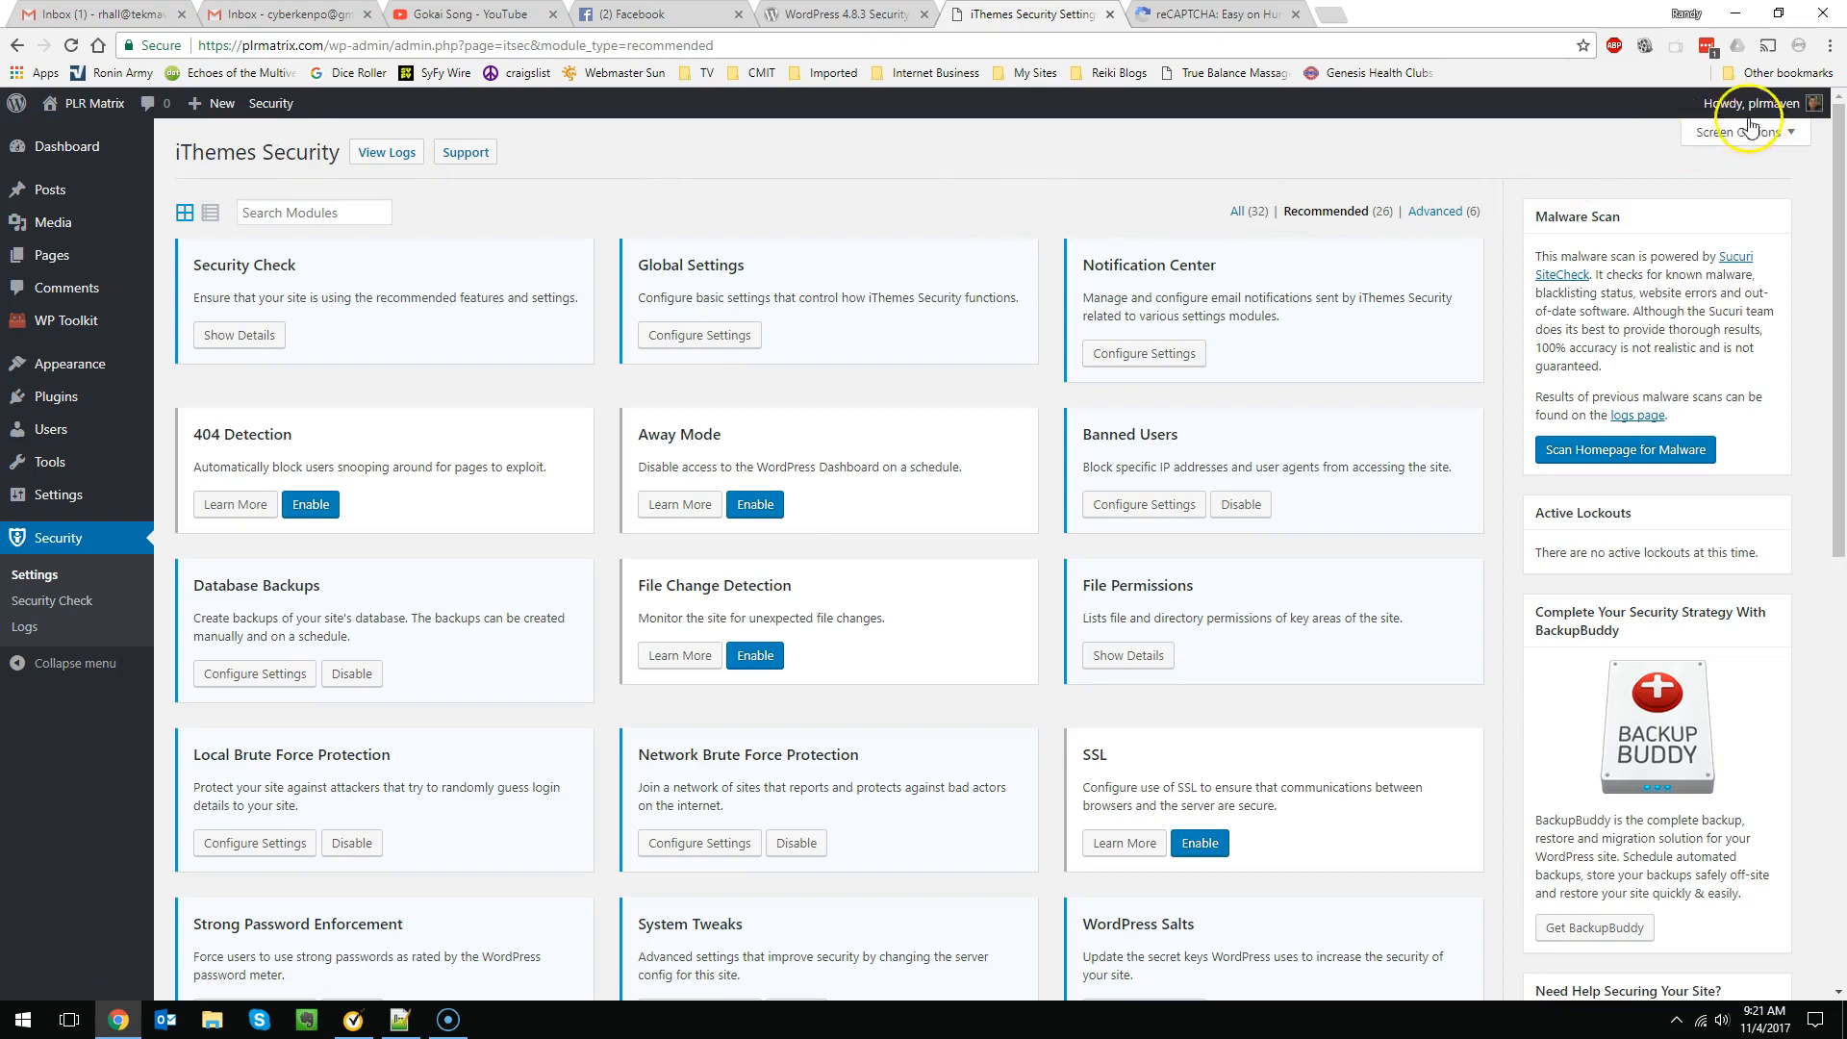
Log out of the site and try to log back in with the saved username and password without completing the reCAPTCHA.
{"action": "mouse_move", "coordinate": [1754, 113]}
{"action": "left_click", "coordinate": [1689, 208]}
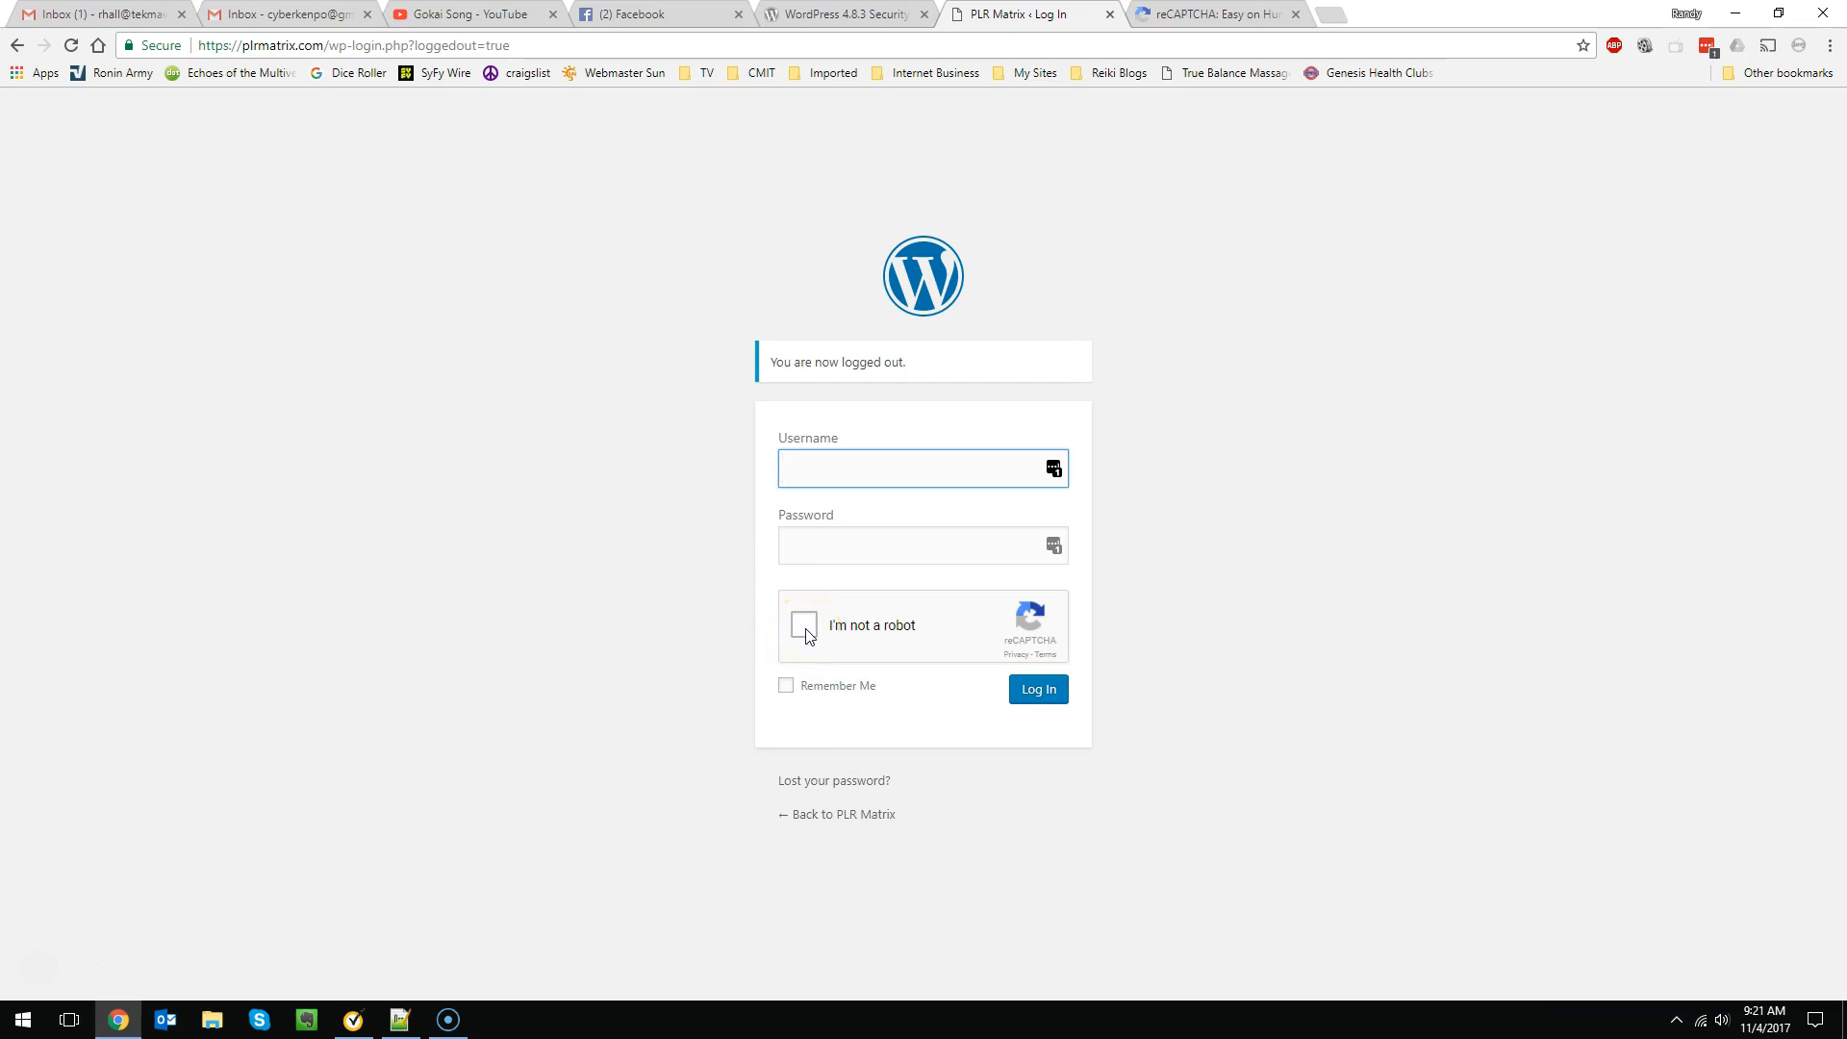
{"action": "left_click", "coordinate": [1054, 469]}
{"action": "left_click", "coordinate": [799, 574]}
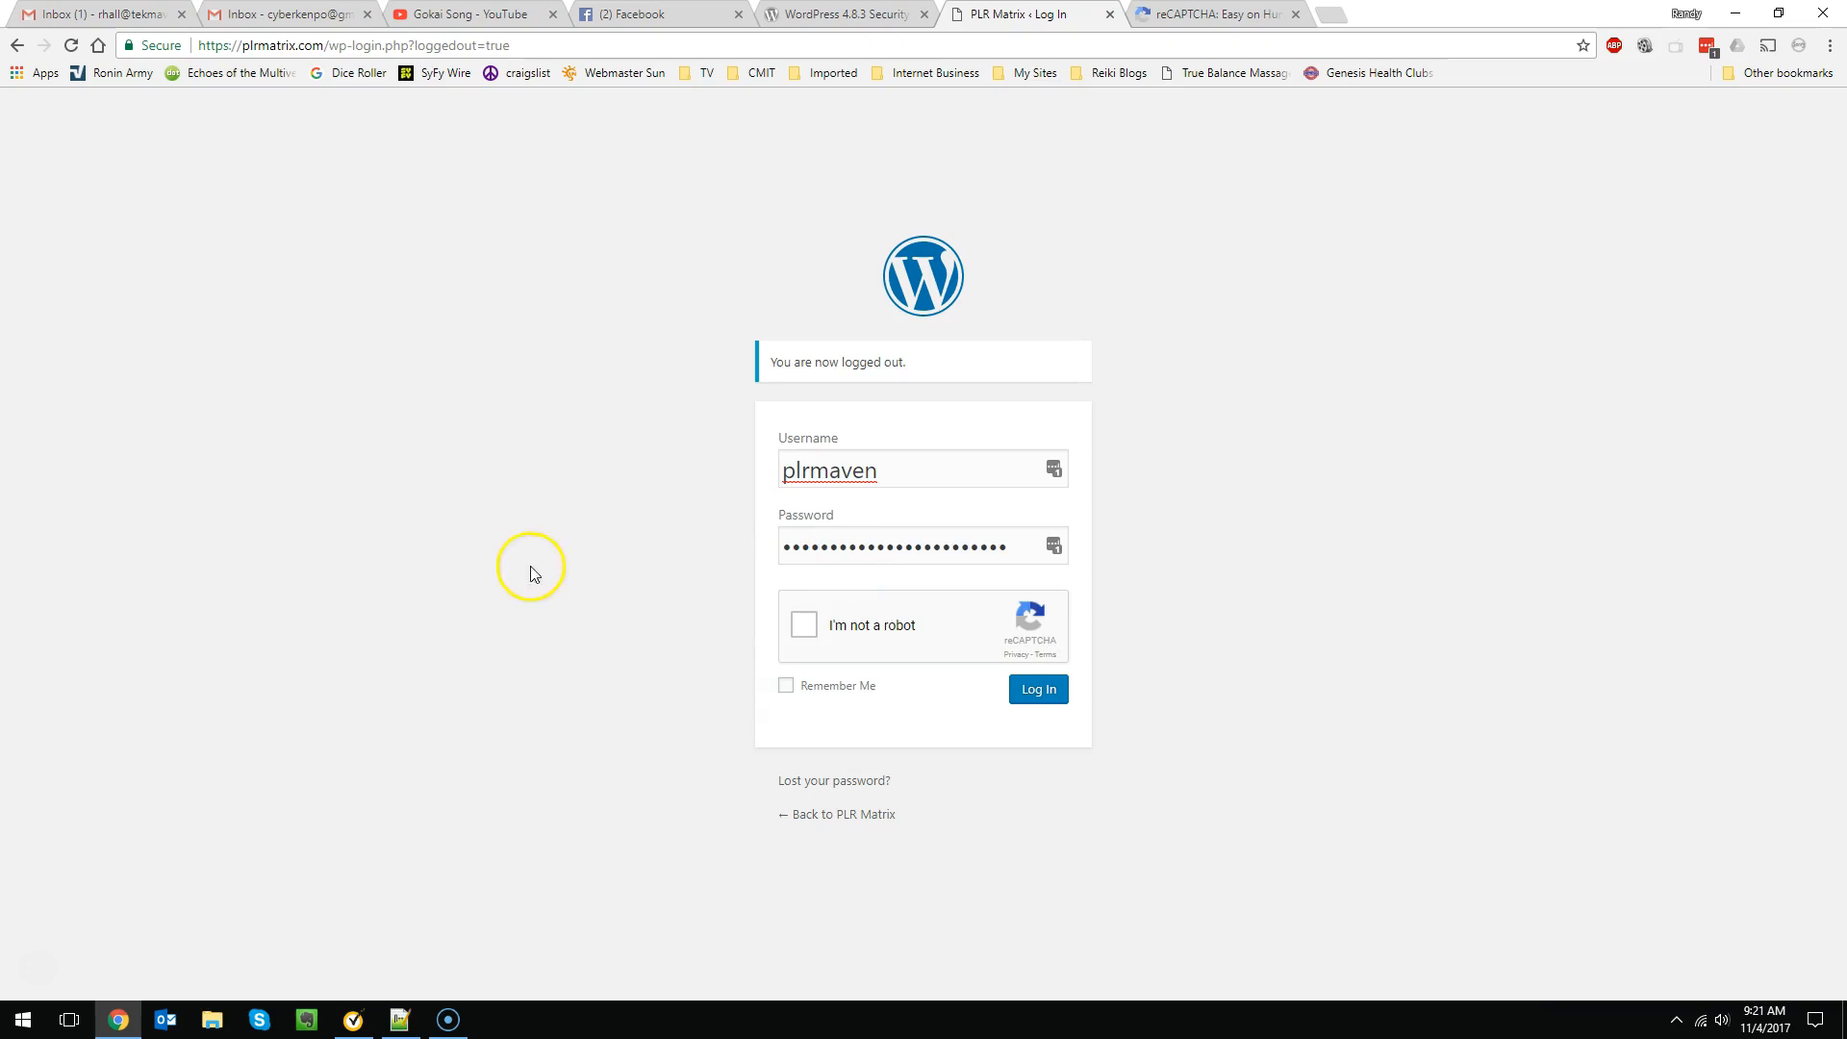
{"action": "left_click", "coordinate": [1047, 690]}
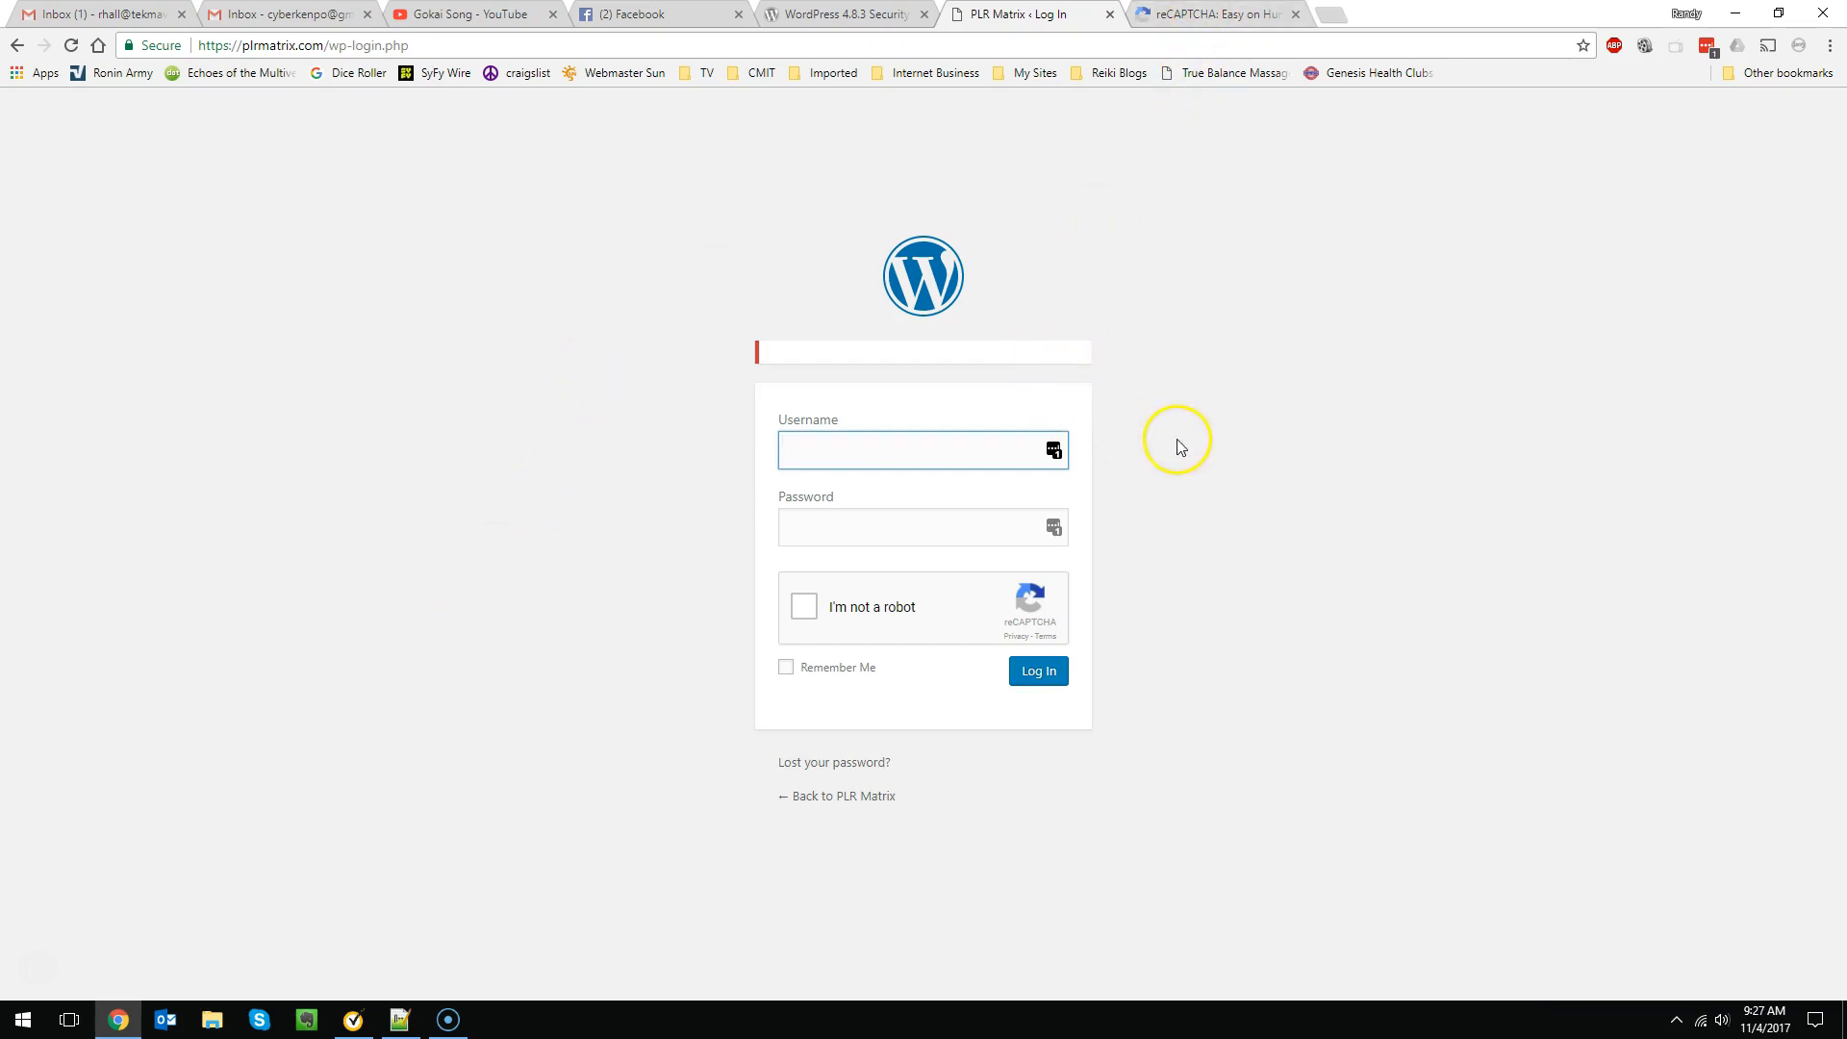
Try to log in again with the saved username and password, leaving the "I'm not a robot" check unticked.
{"action": "left_click", "coordinate": [1055, 451]}
{"action": "left_click", "coordinate": [824, 561]}
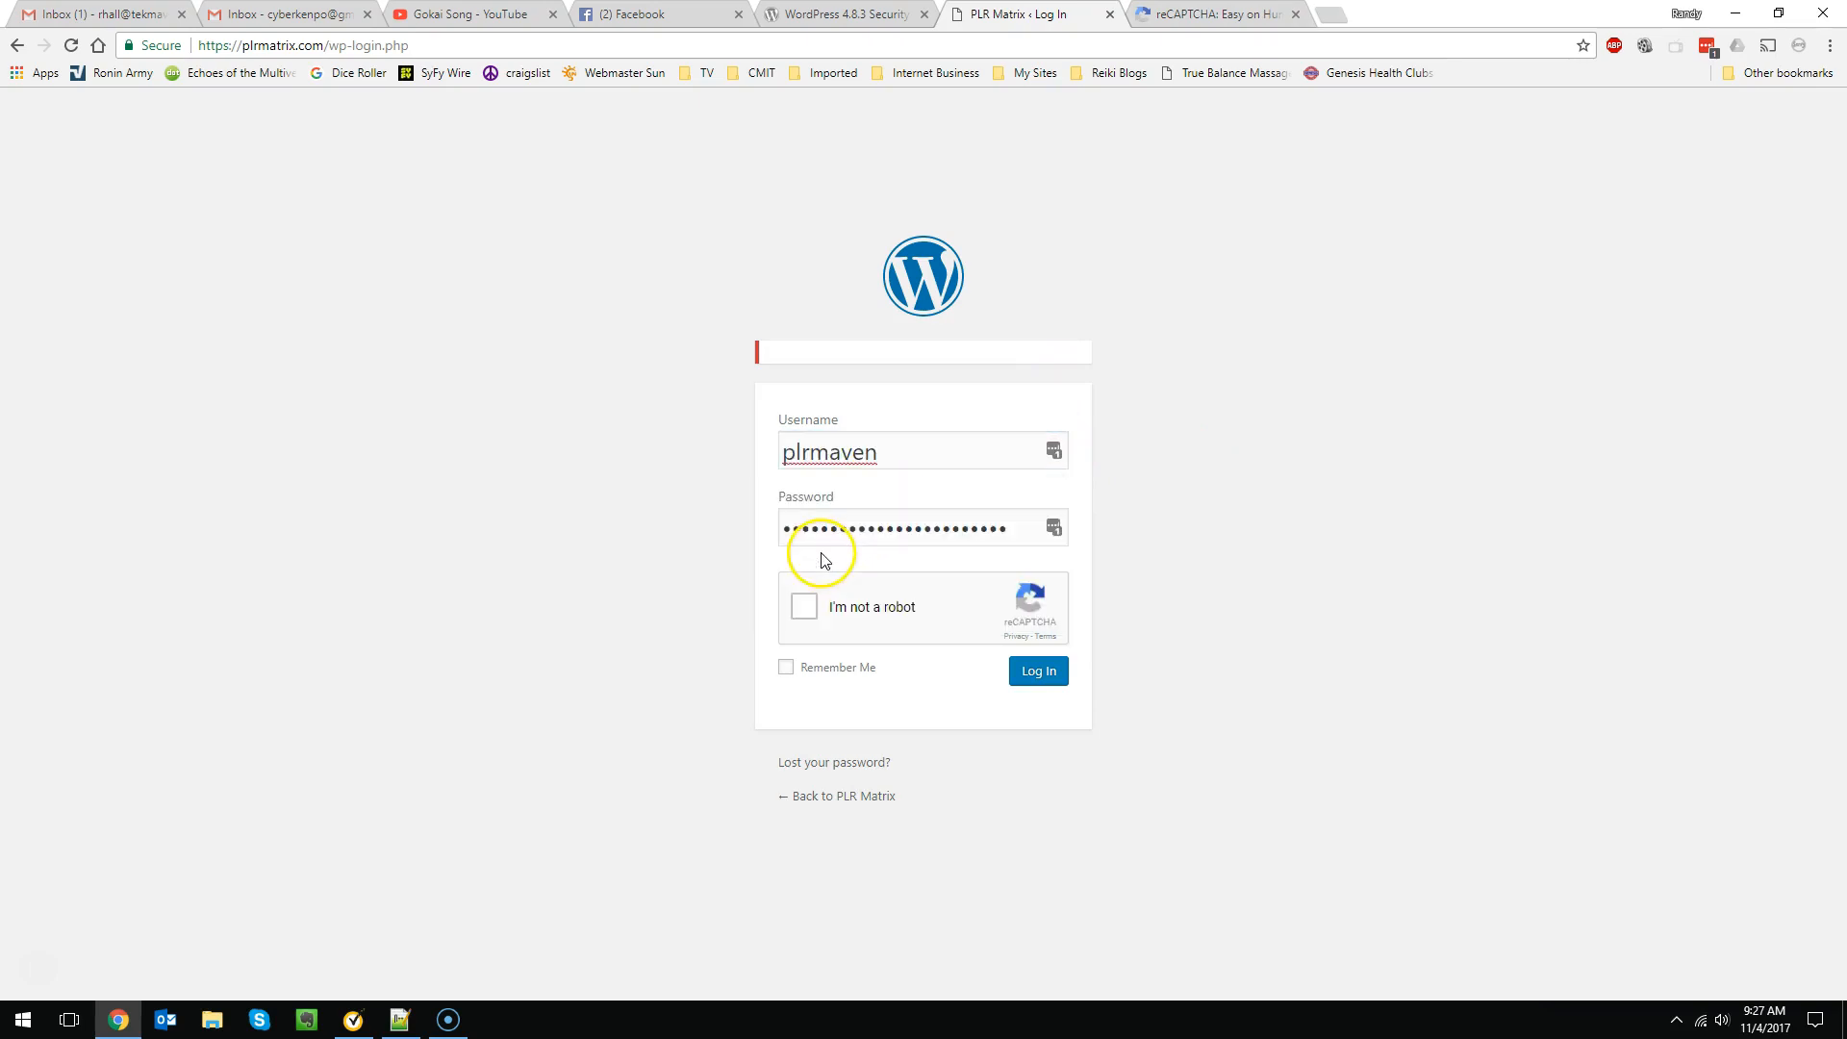
{"action": "left_click", "coordinate": [1039, 671]}
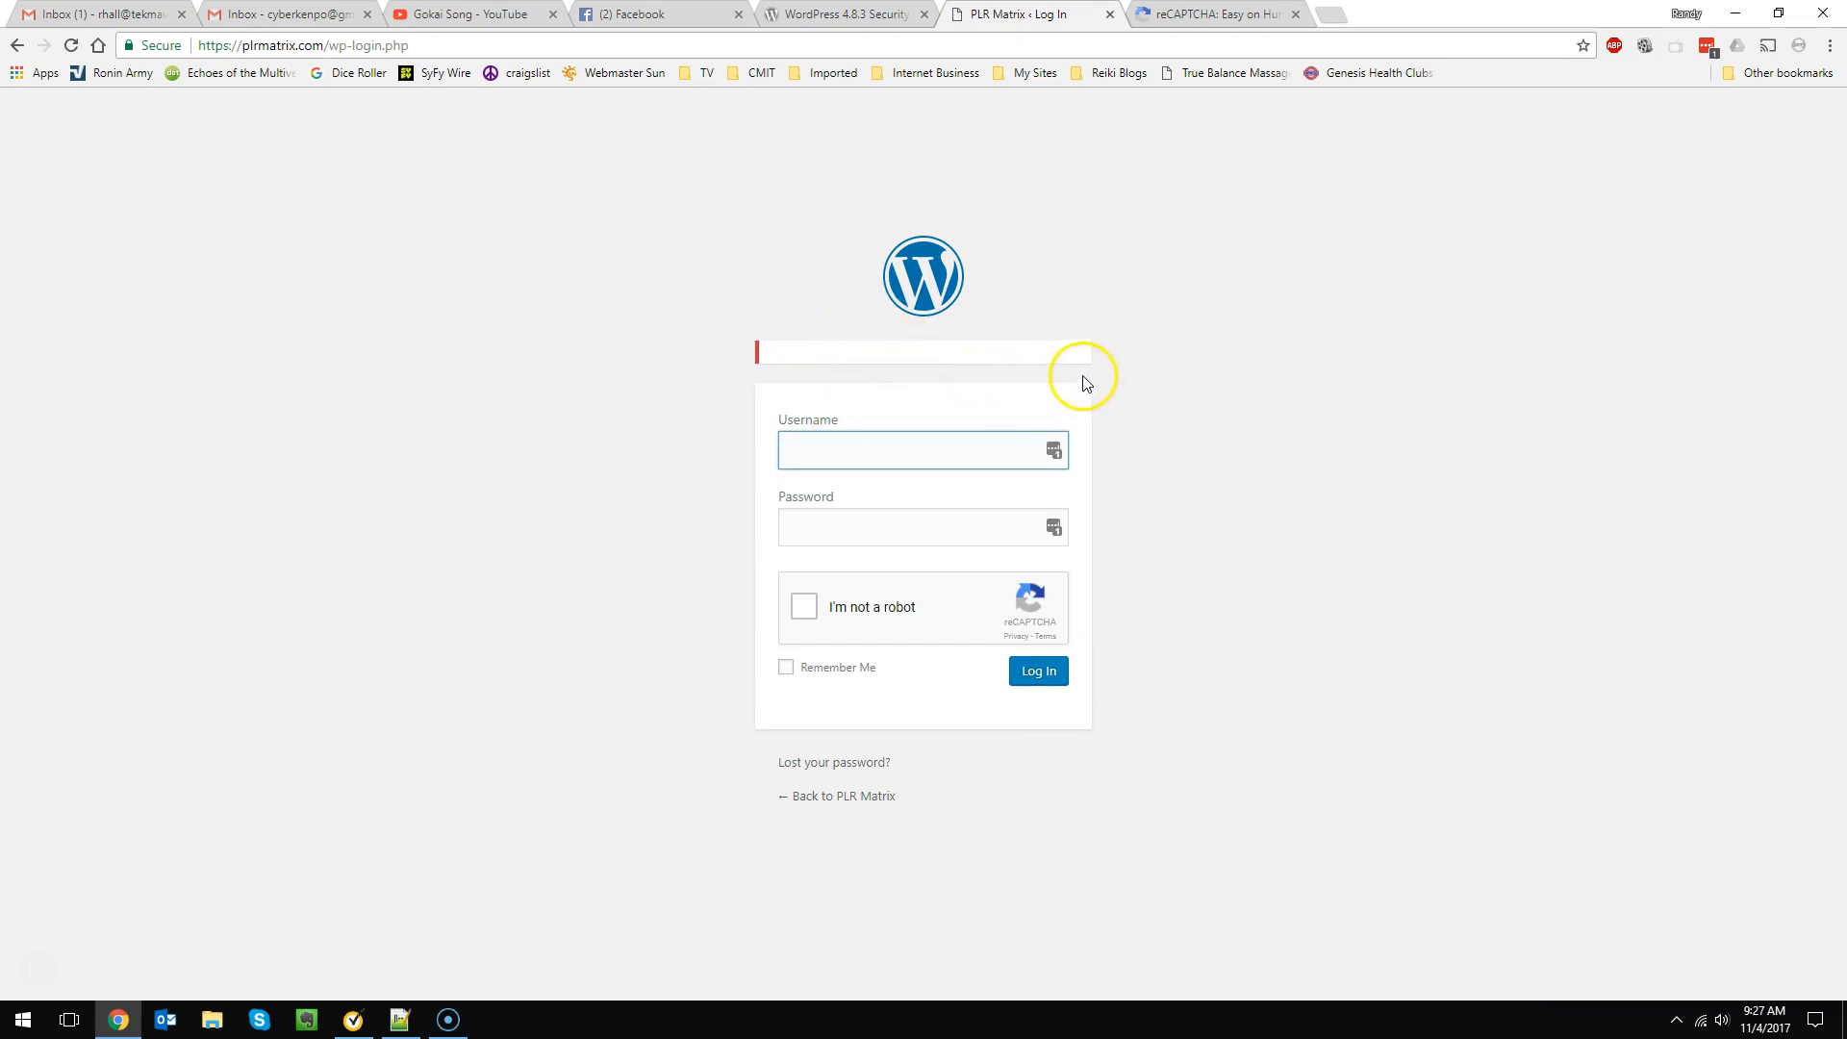
Fill in the saved username and password, complete the "I'm not a robot" reCAPTCHA, and log in to the site.
{"action": "left_click", "coordinate": [1053, 450]}
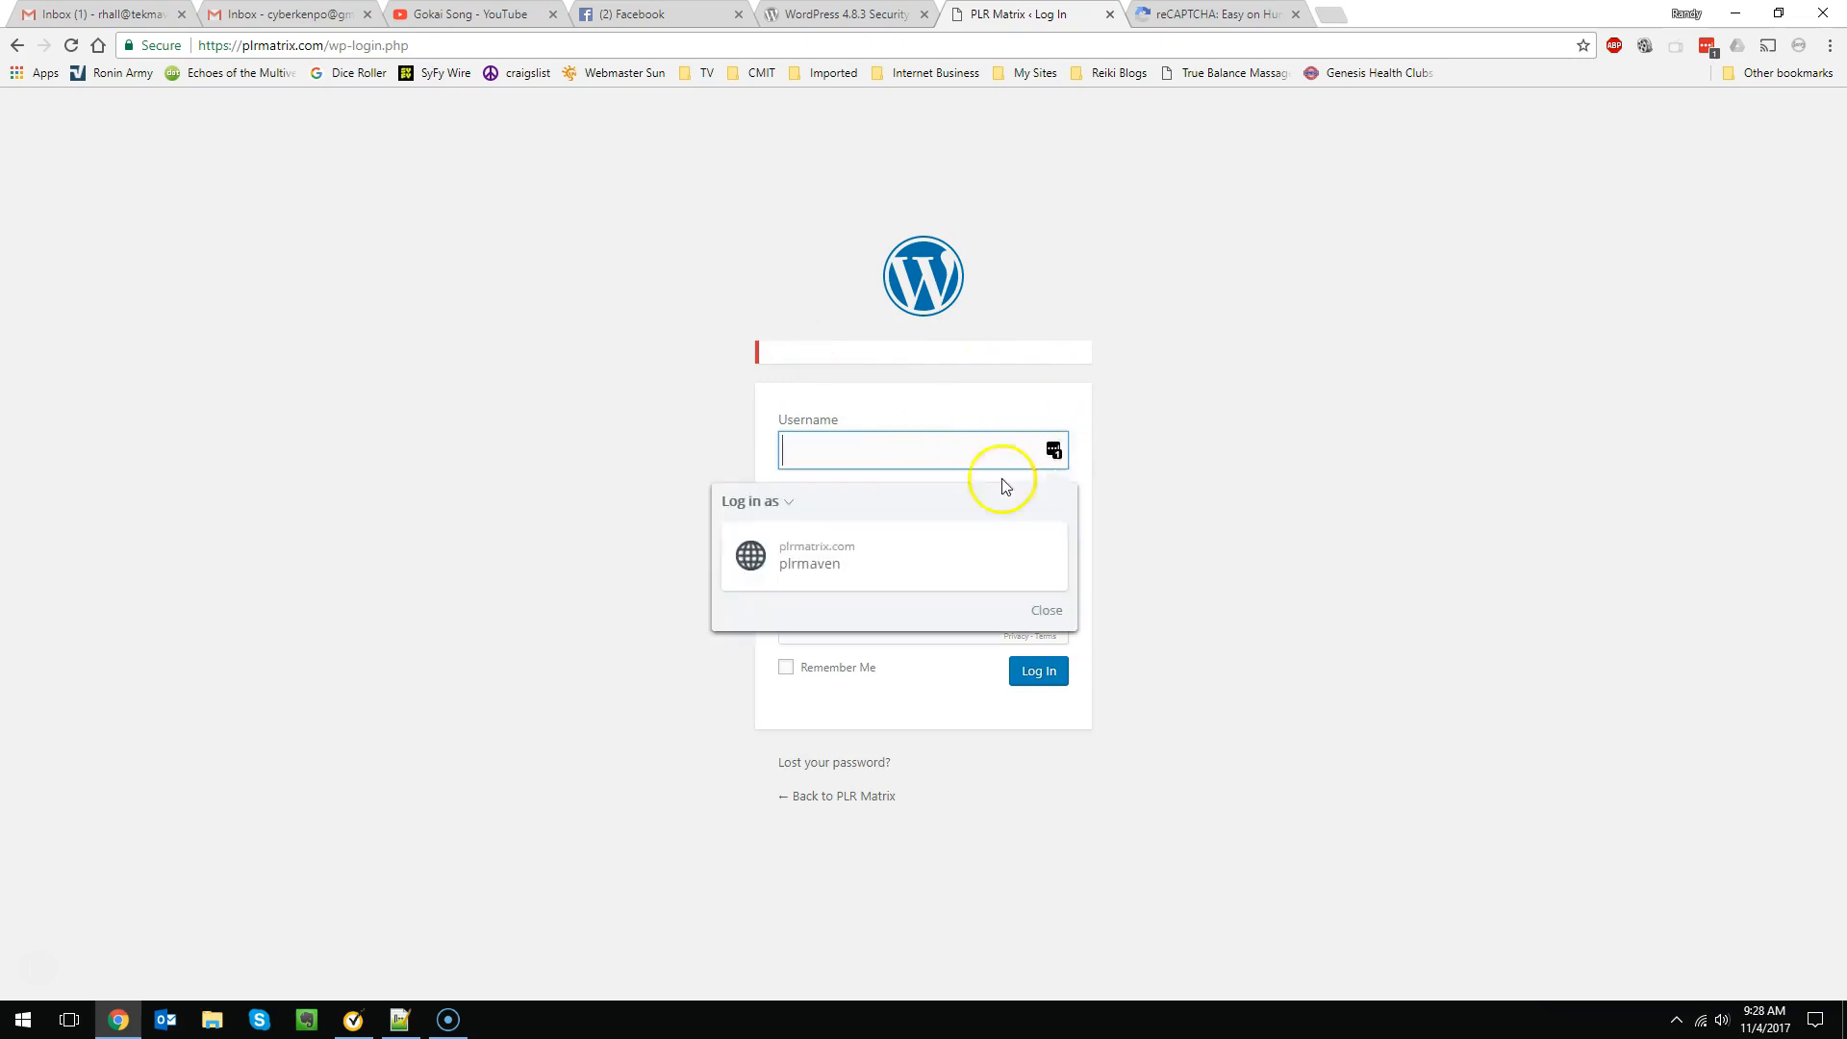
{"action": "left_click", "coordinate": [829, 549]}
{"action": "left_click", "coordinate": [804, 607]}
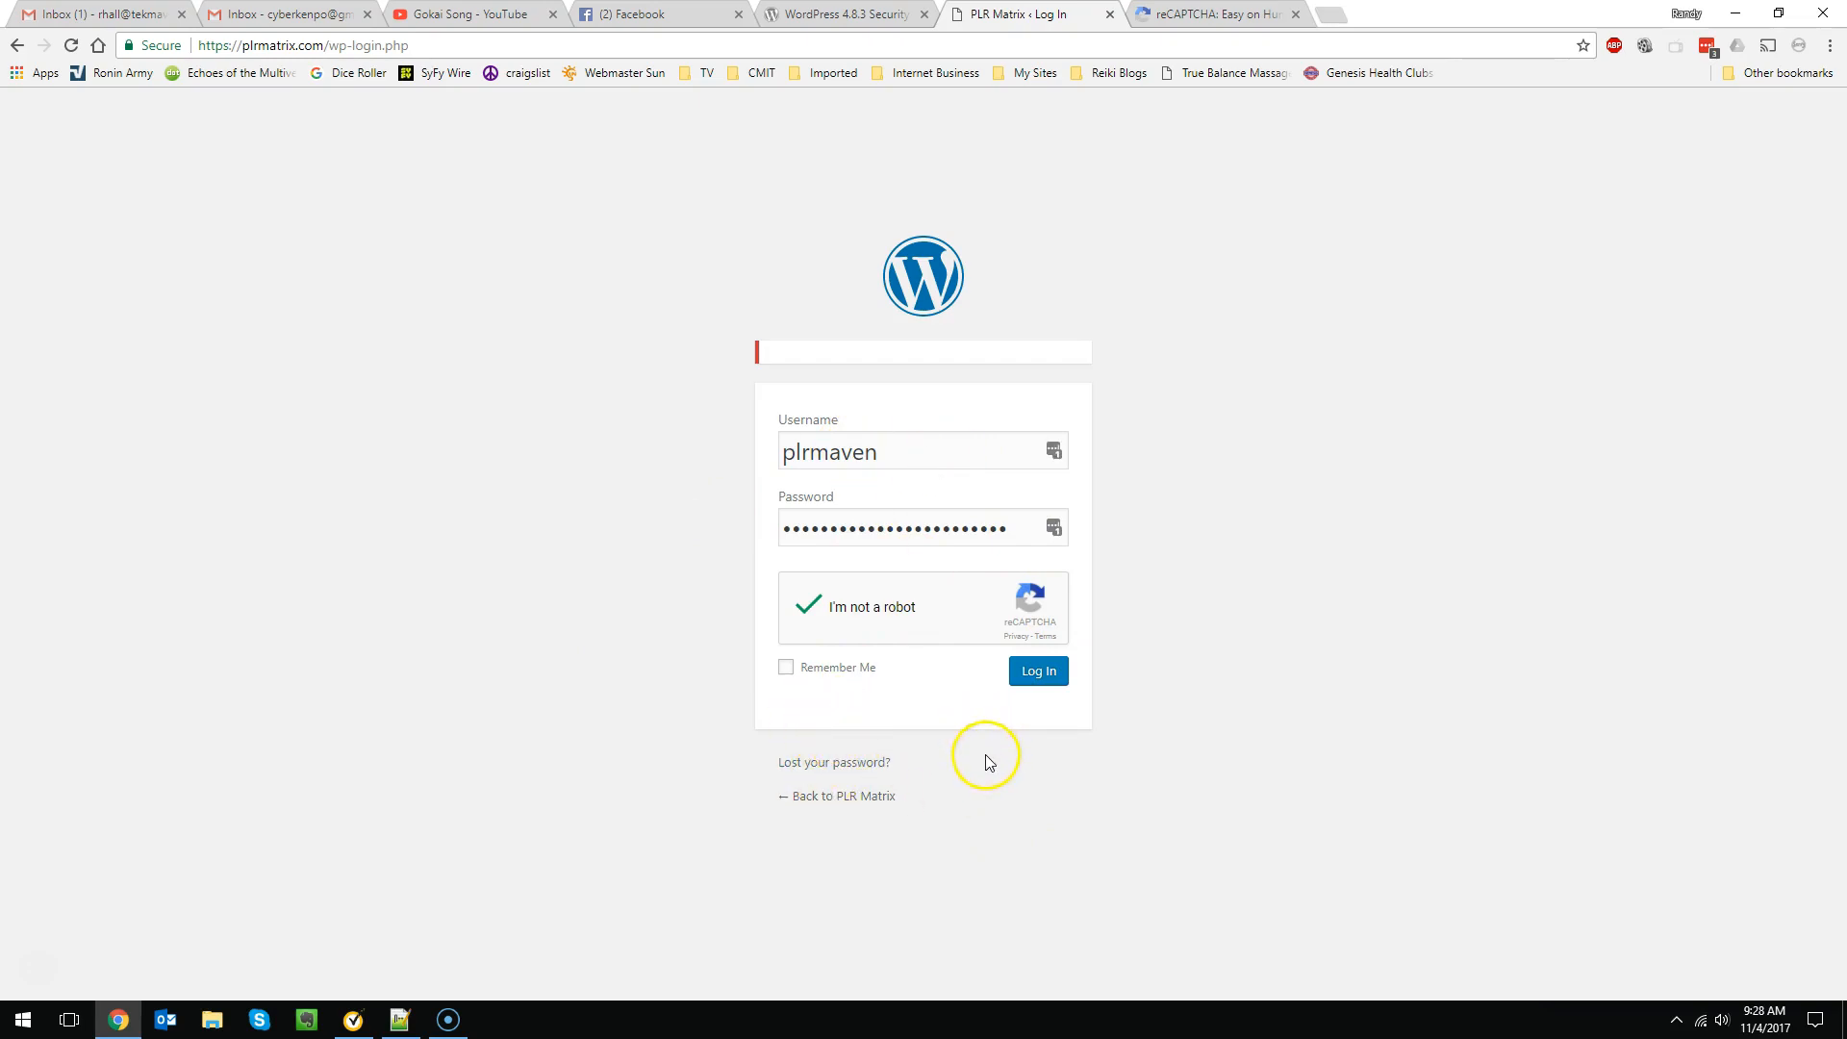
{"action": "left_click", "coordinate": [1048, 683]}
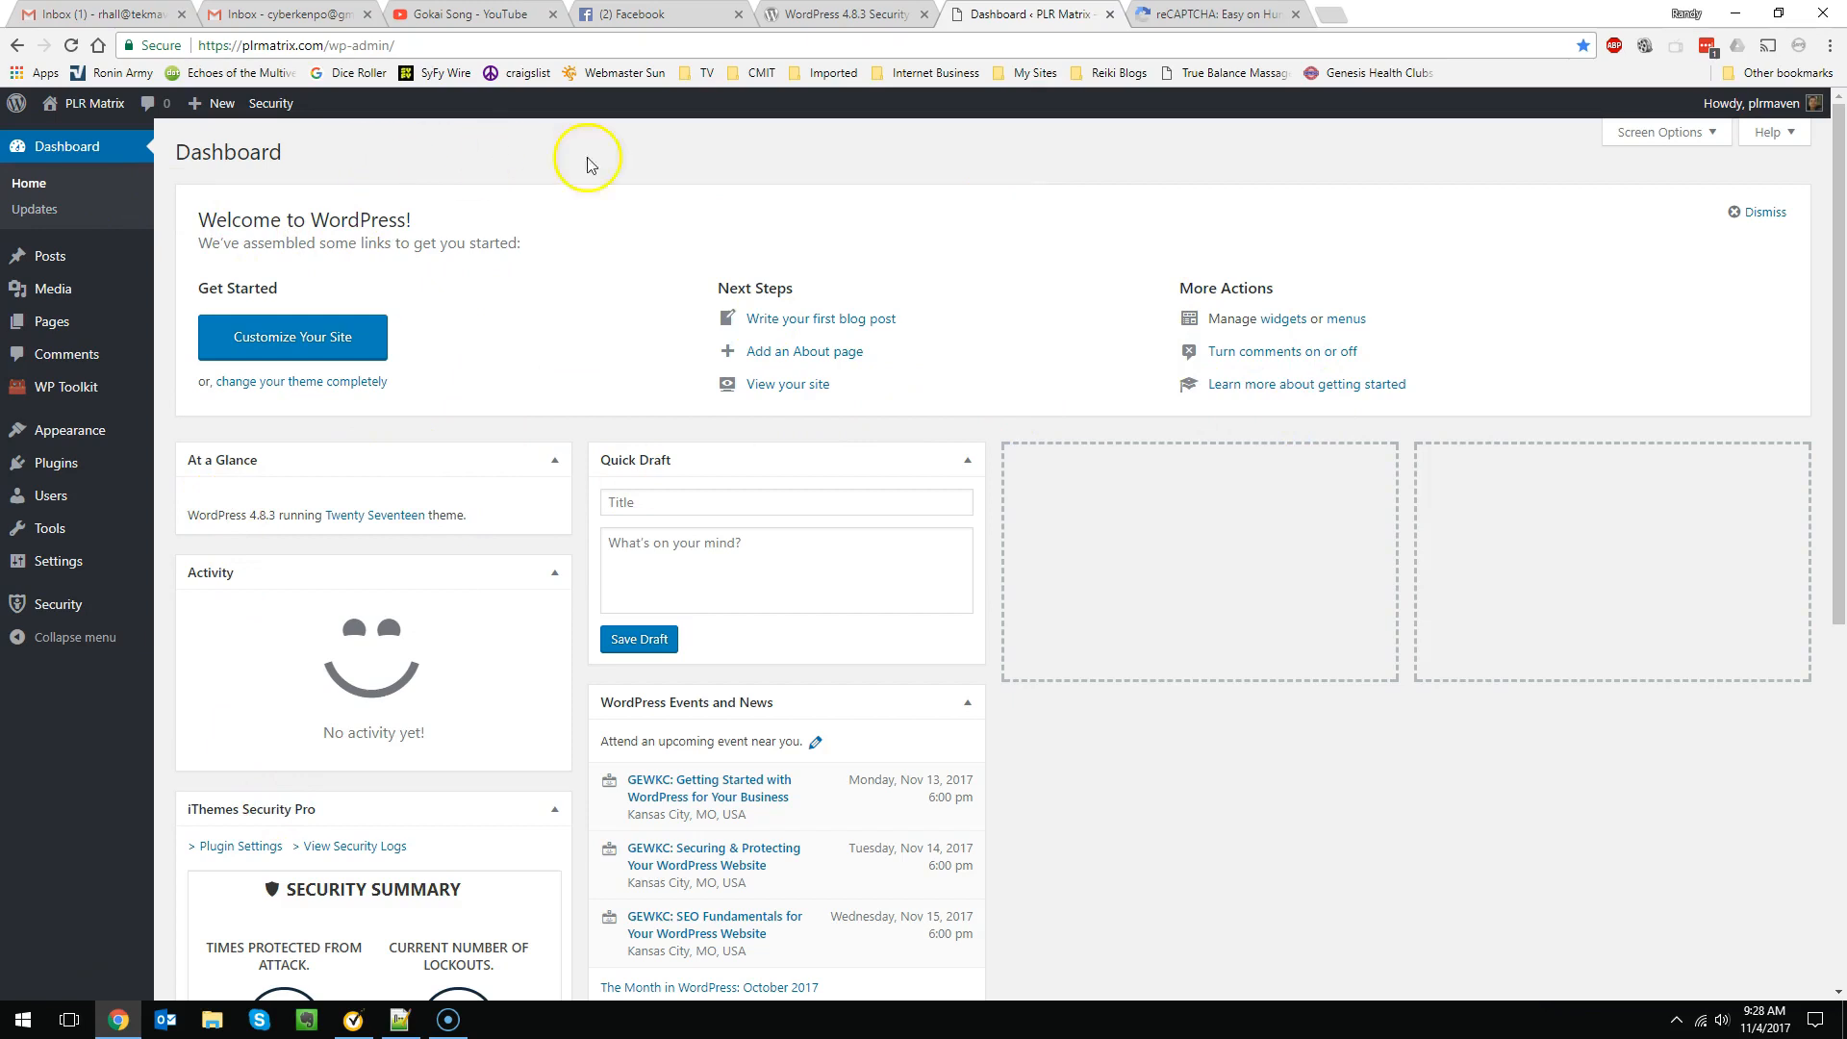
{"action": "mouse_move", "coordinate": [1757, 115]}
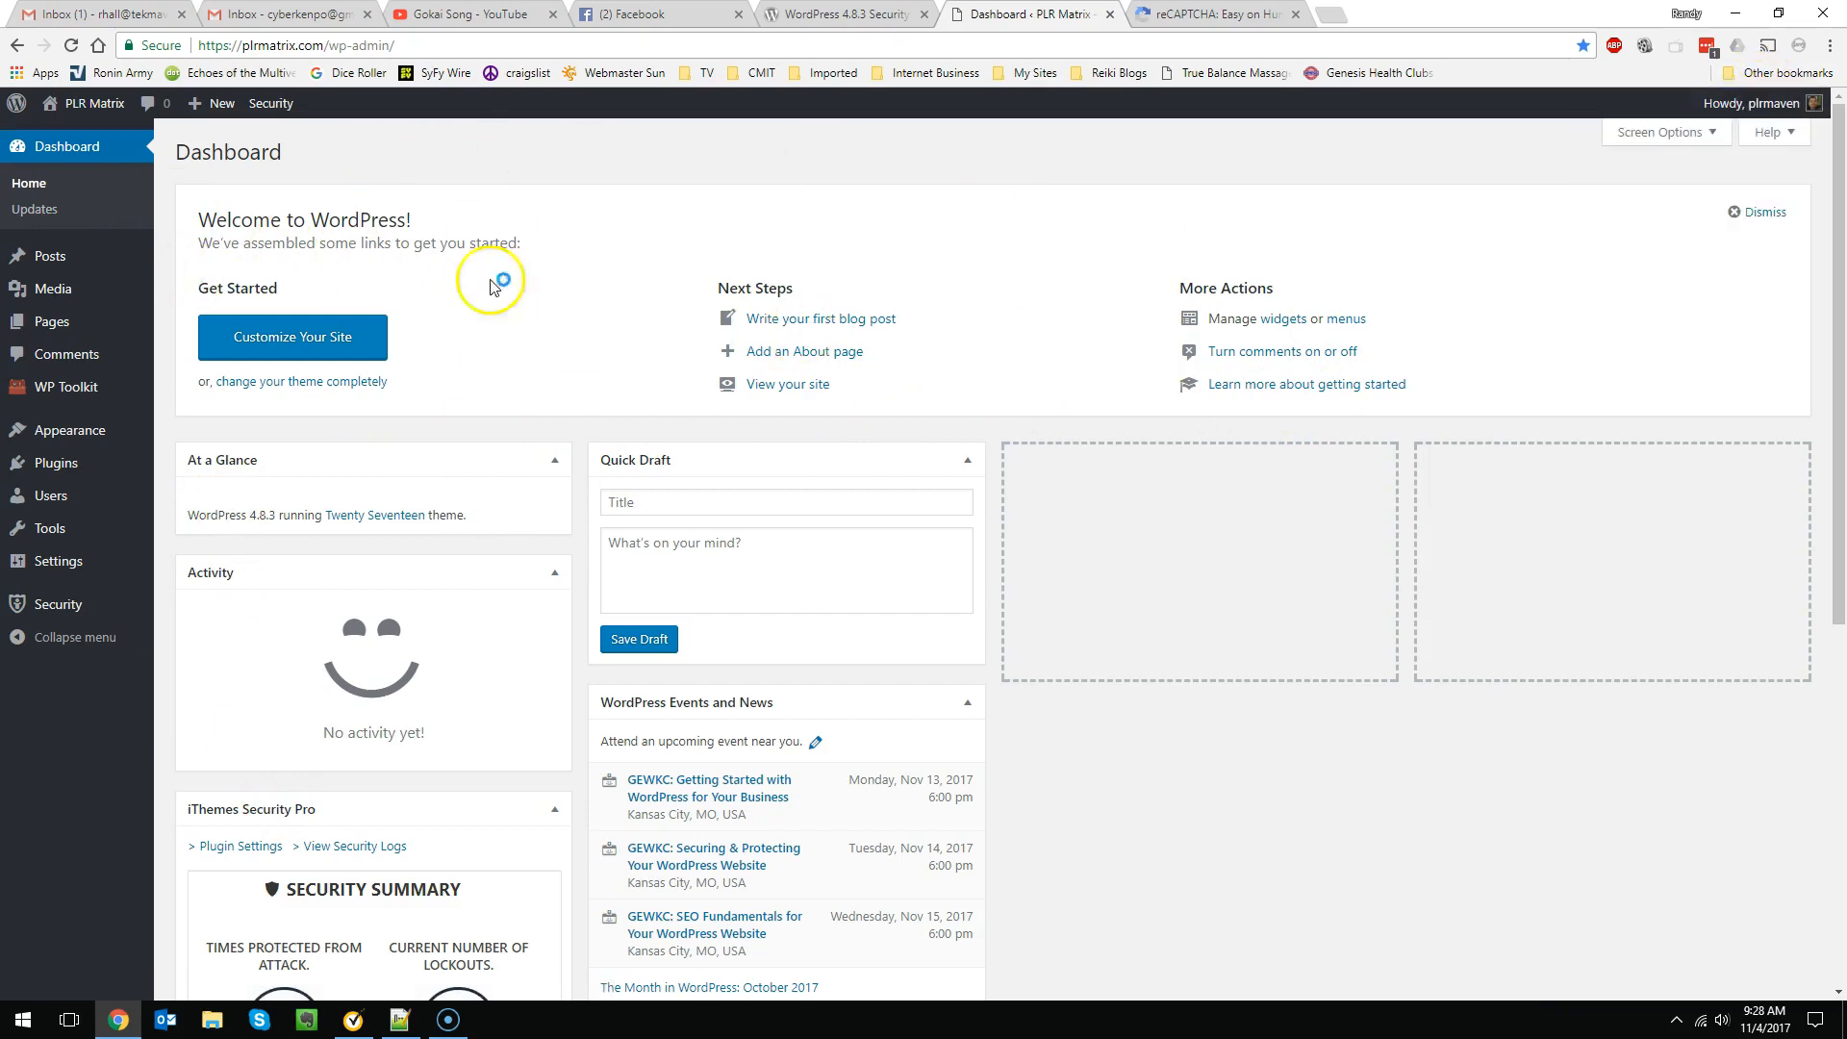
{"action": "left_click", "coordinate": [49, 528]}
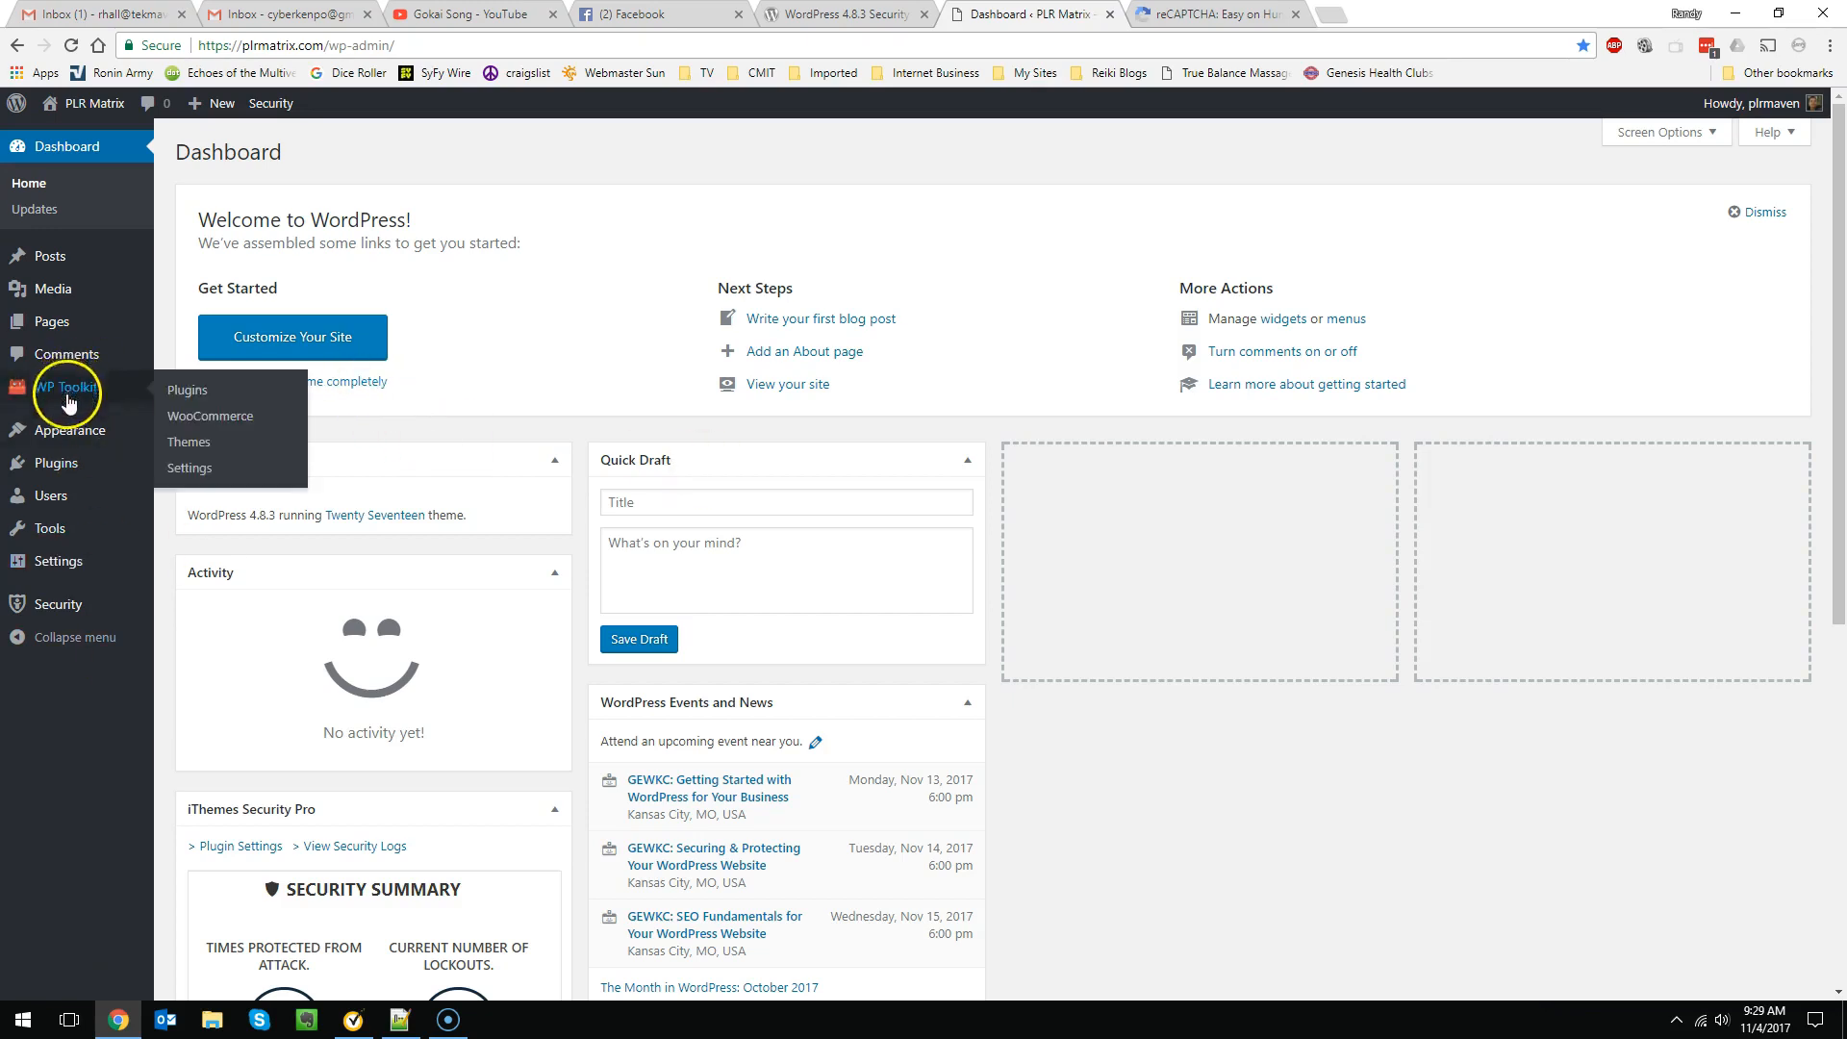
{"action": "mouse_move", "coordinate": [74, 472]}
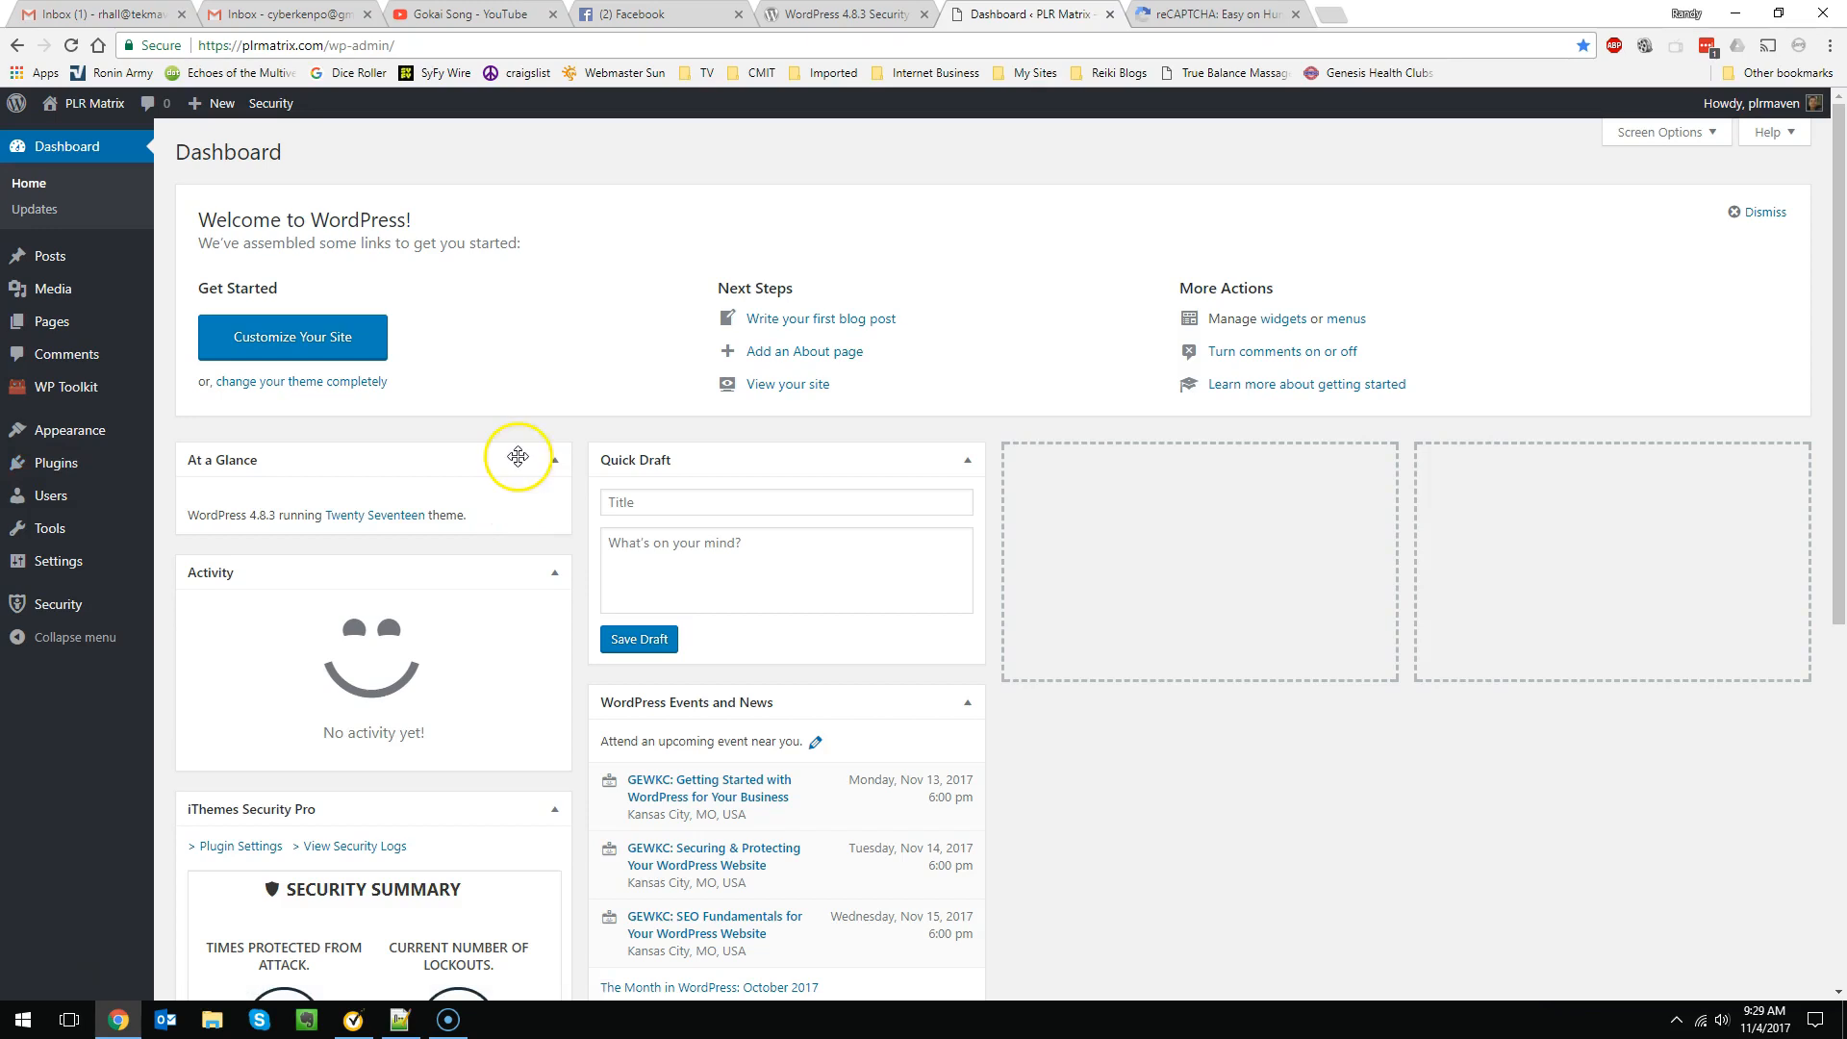